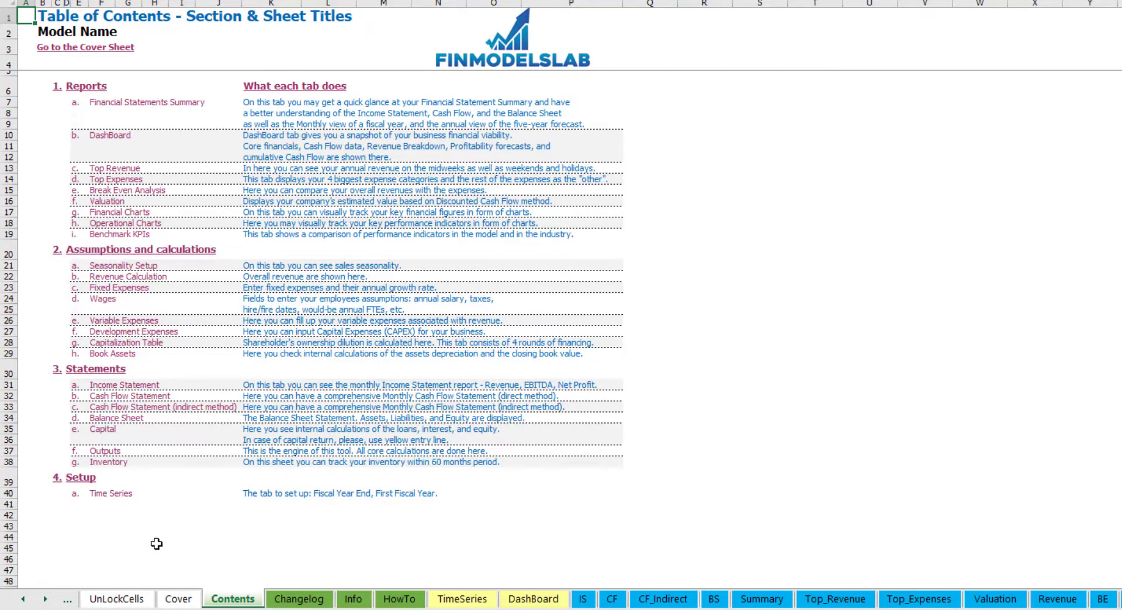
Open the HowTo sheet and read through its instructions for the model's assumption, report and statement tabs.
left_click(399, 599)
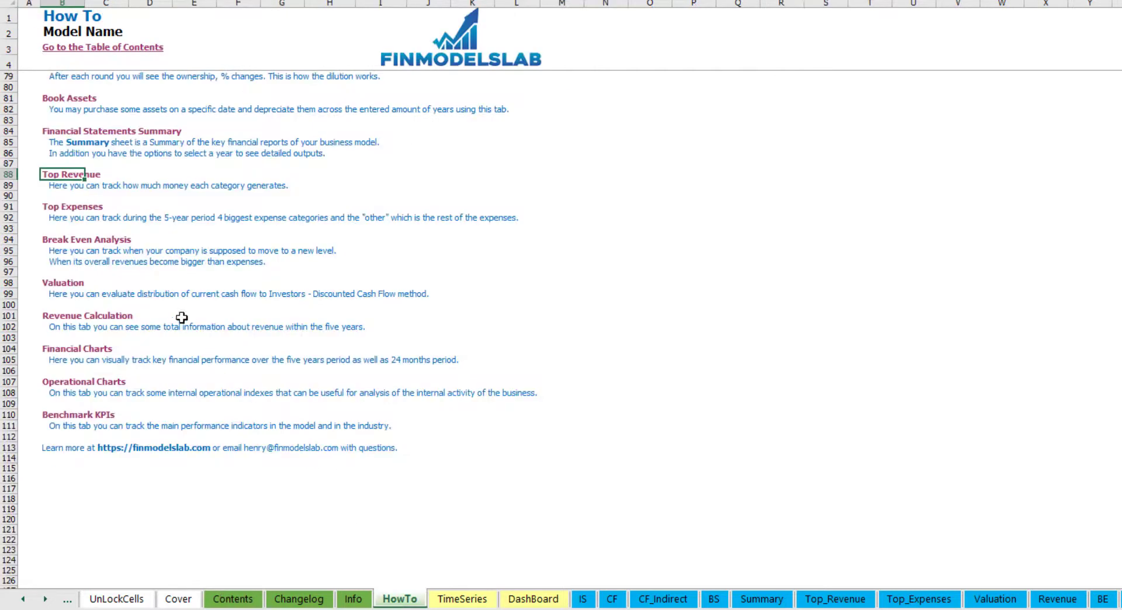
scroll(182, 317, "up", 20)
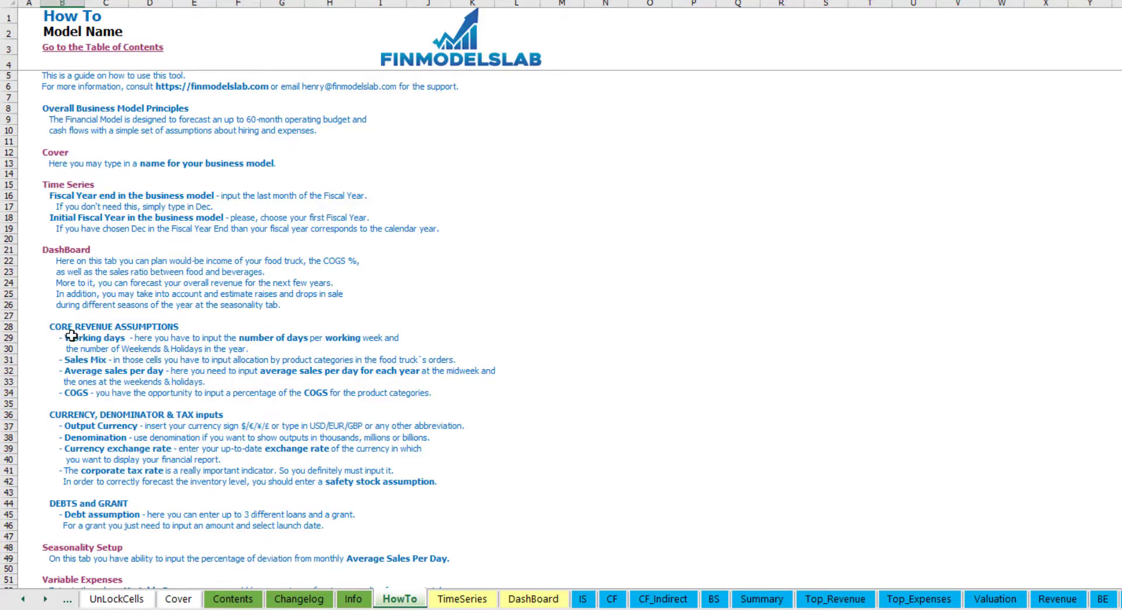
scroll(80, 337, "down", 3)
scroll(91, 374, "down", 3)
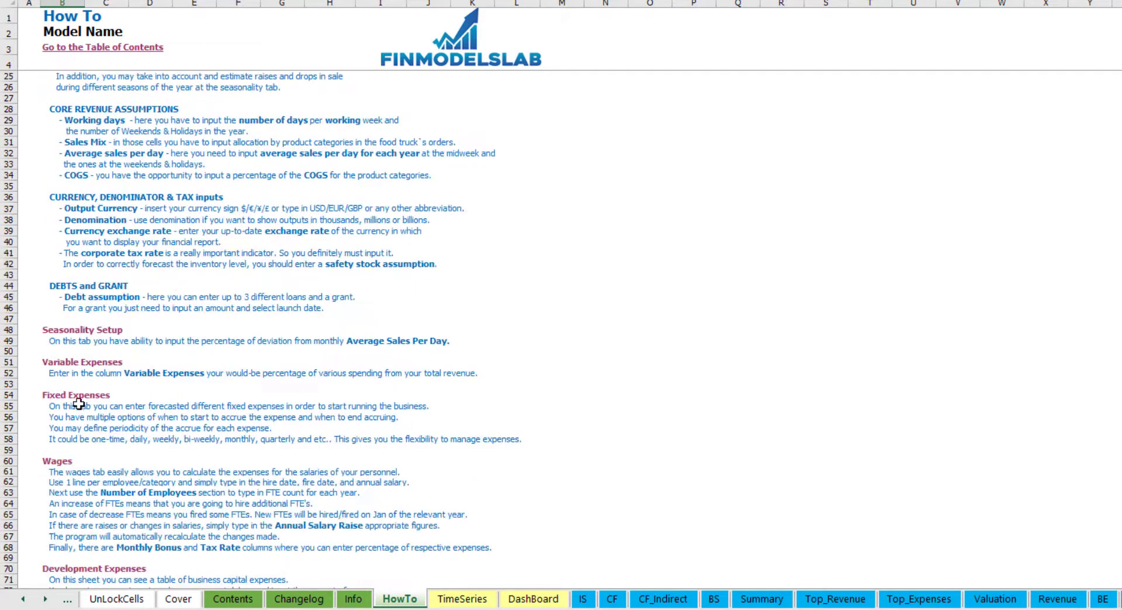
scroll(76, 421, "down", 3)
scroll(72, 433, "down", 3)
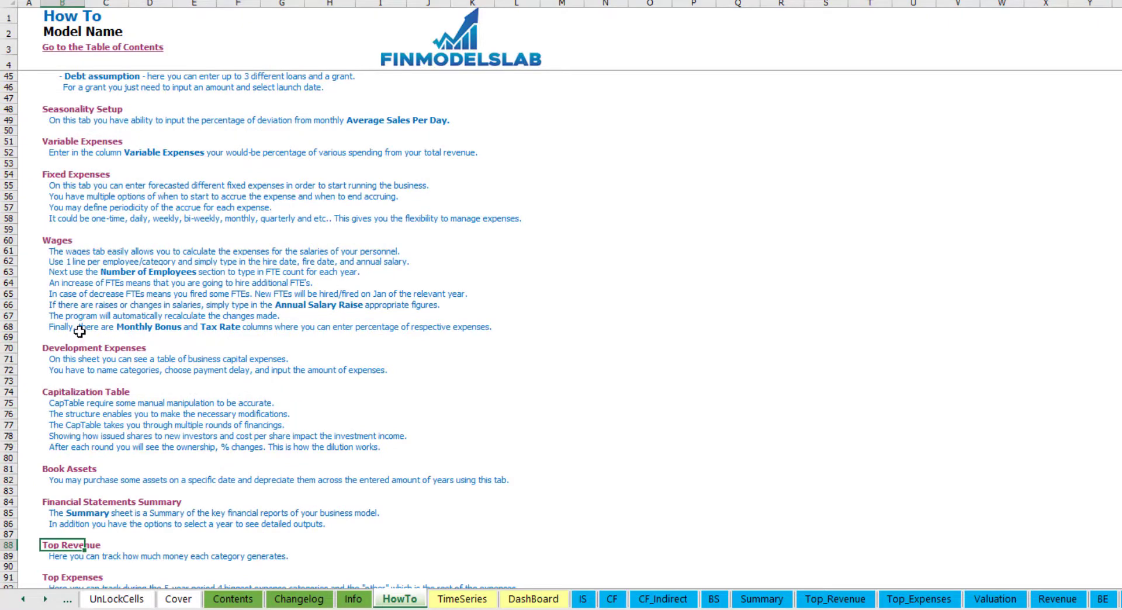
scroll(74, 429, "up", 12)
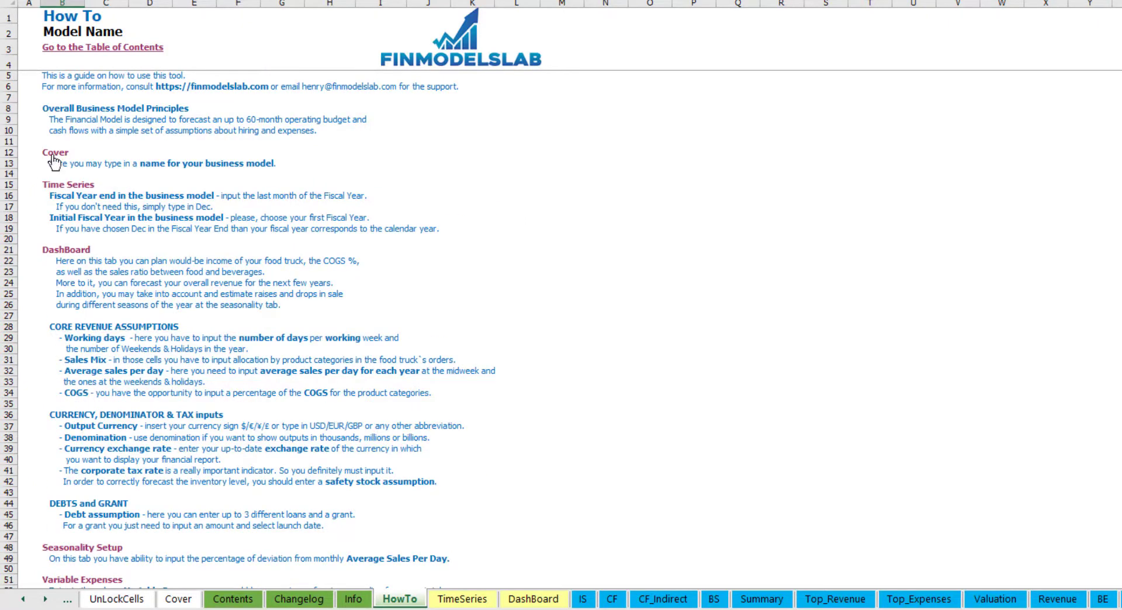
scroll(88, 328, "down", 10)
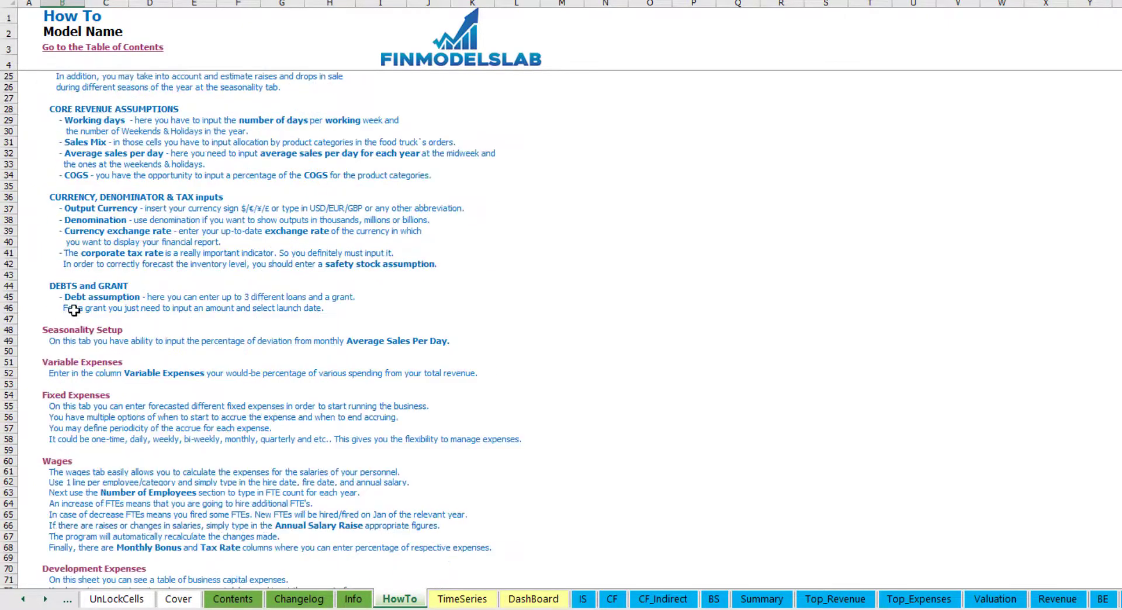
scroll(69, 260, "down", 3)
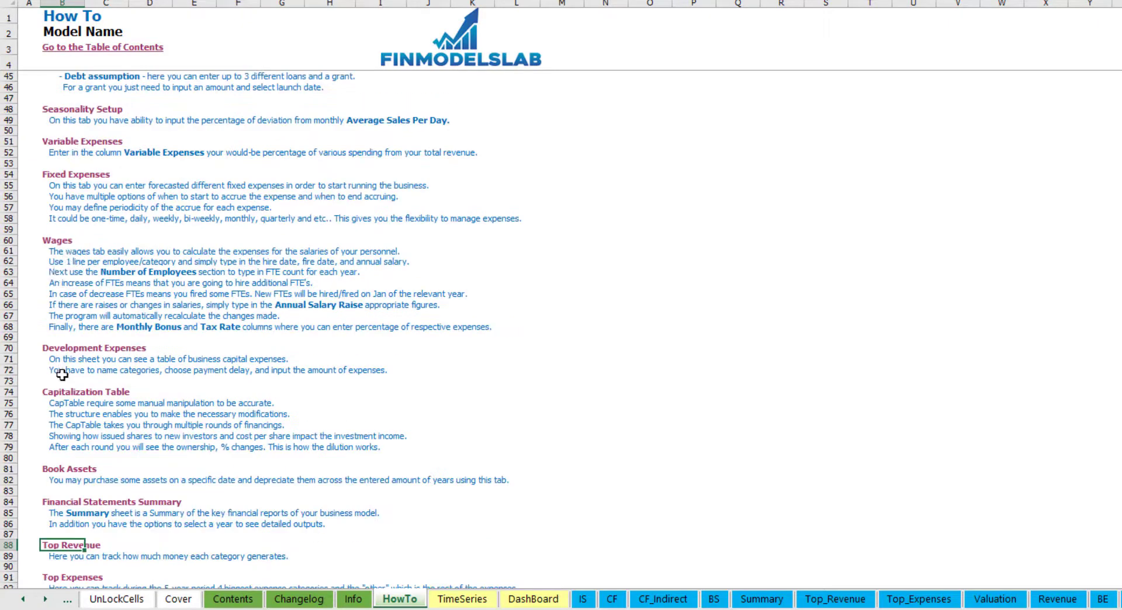
Go to the Wages sheet and rename the first staff category as CFO.
left_click(53, 472)
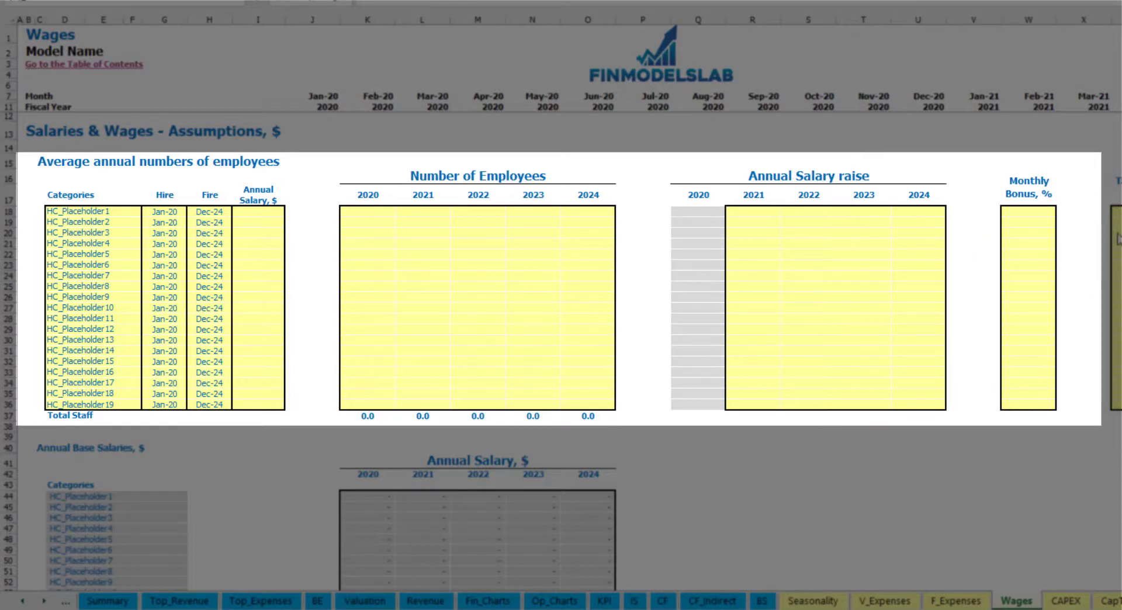
left_click(124, 212)
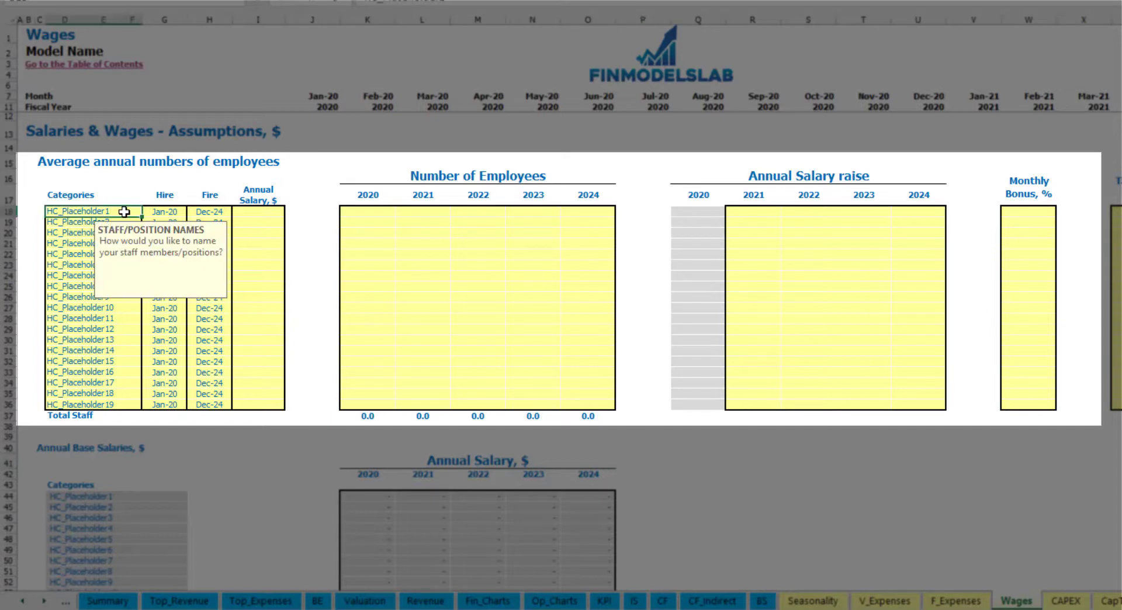
type("CFO")
key("Return")
Set the CFO's hire date to Mar-20 and the annual salary to 50,000.
left_click(167, 211)
left_click(192, 211)
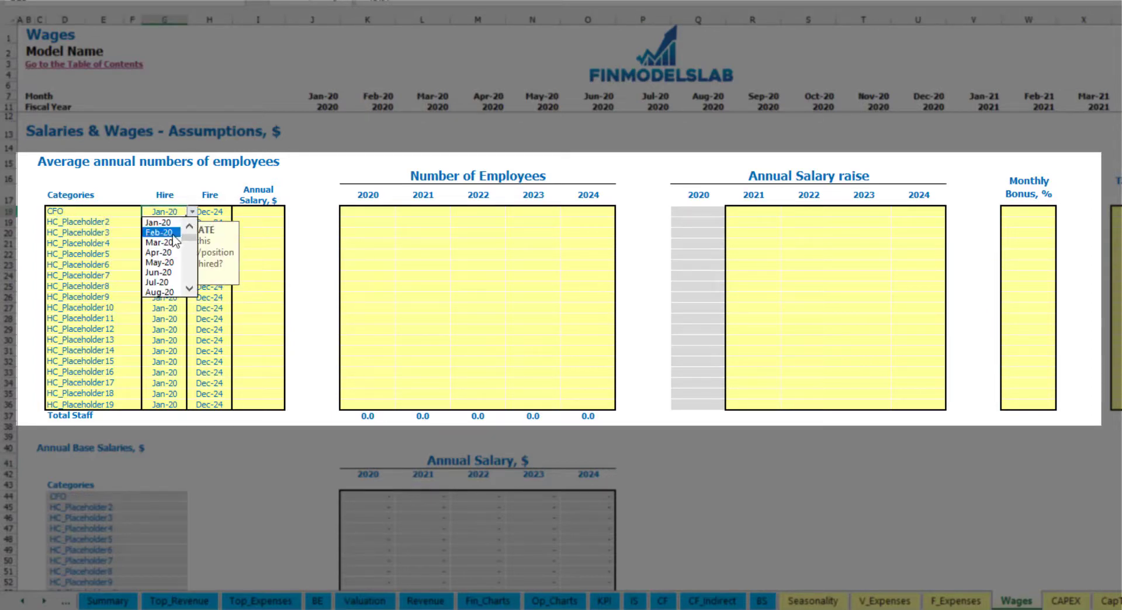
left_click(169, 242)
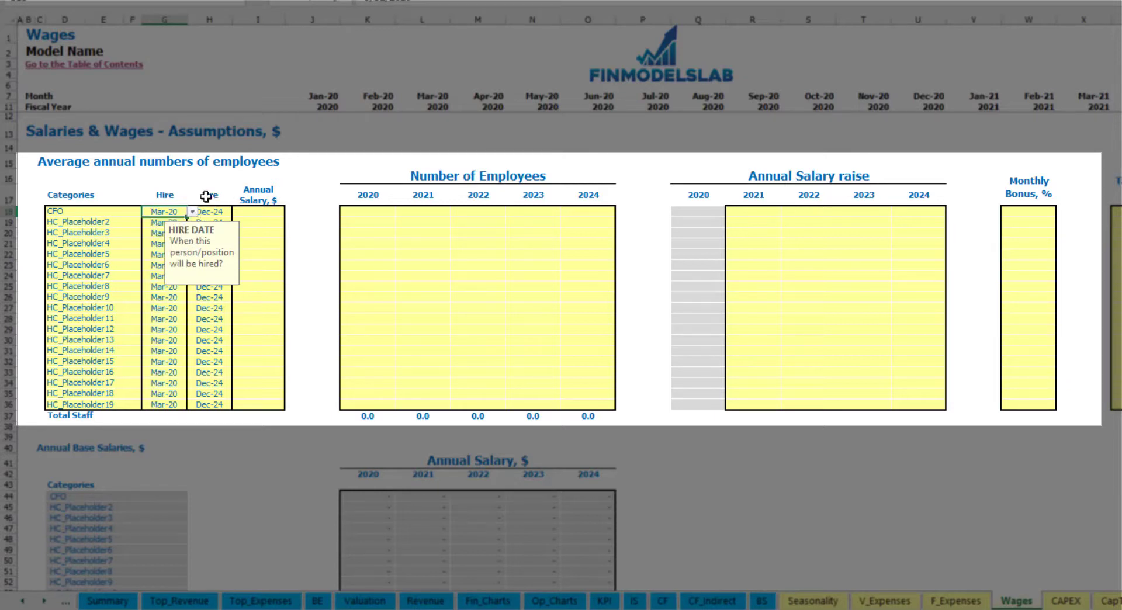
left_click(218, 212)
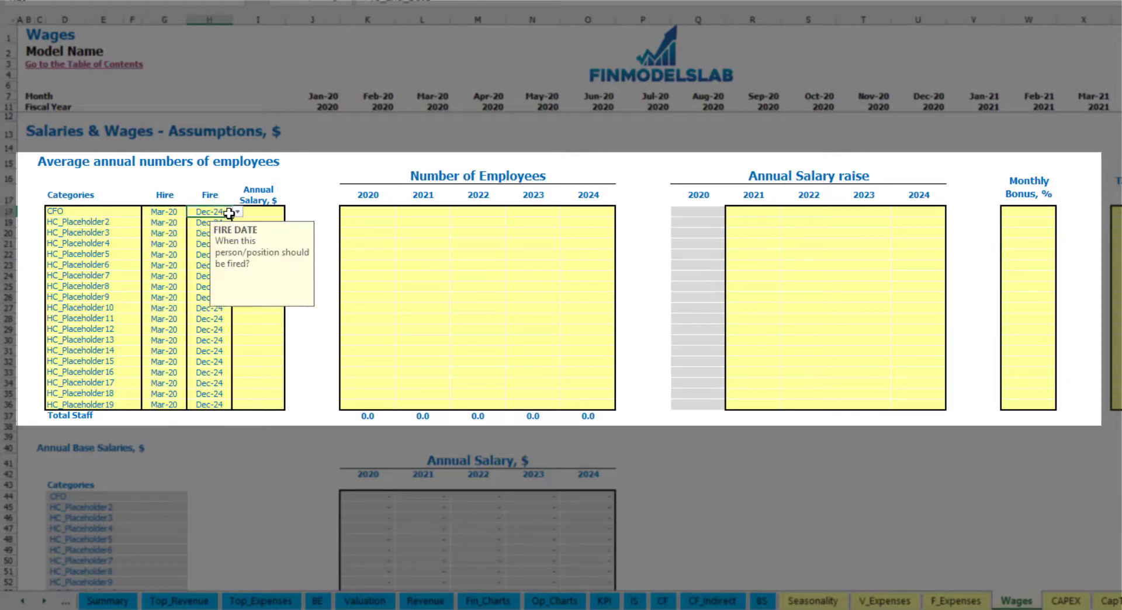
left_click(262, 213)
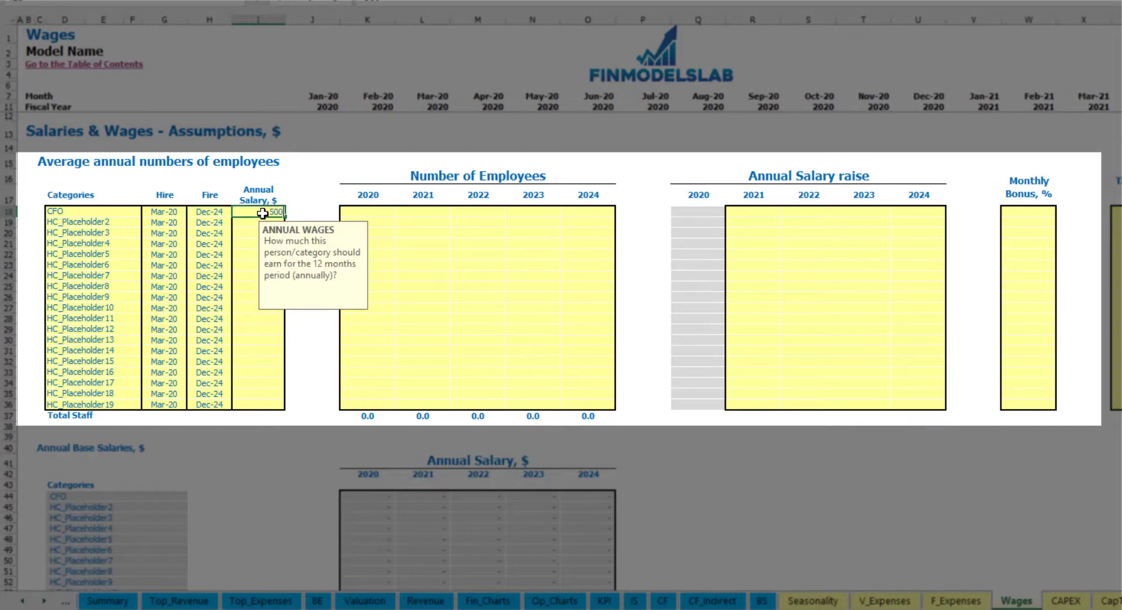
type("500000")
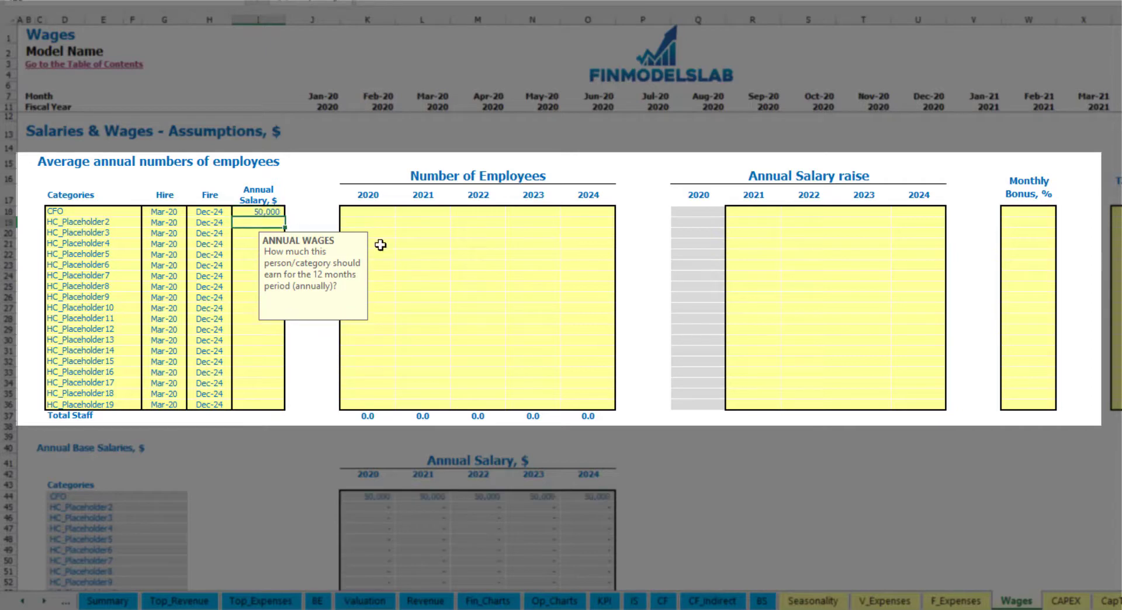
Enter 1 CFO employee for each year from 2020 to 2024 in the Number of Employees table.
left_click(383, 215)
type("1")
key("Tab")
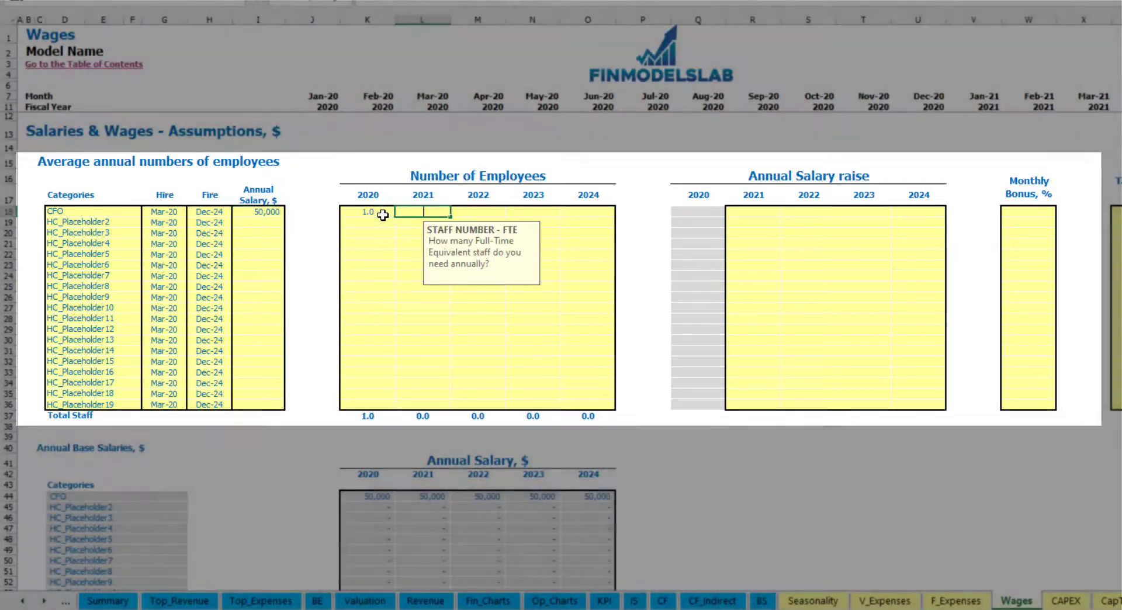
type("1")
key("Tab")
type("1")
key("Tab")
type("1")
key("Tab")
key("Tab")
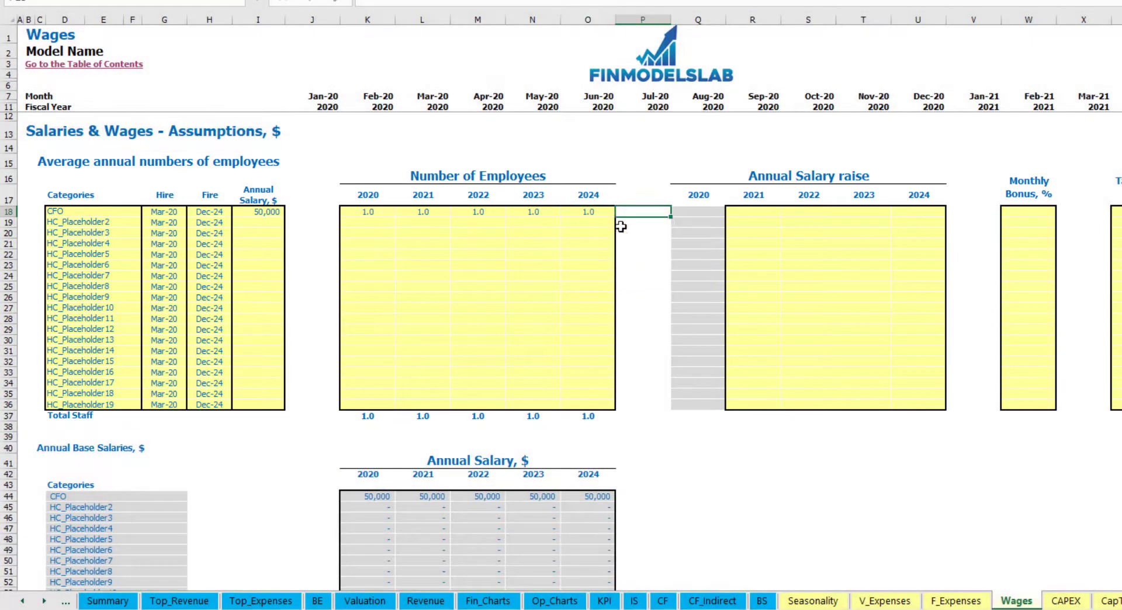
Examine the CFO's monthly headcount across the forecast period in the Total Staff Numbers section.
scroll(652, 312, "down", 3)
scroll(678, 291, "up", 3)
scroll(476, 408, "down", 13)
left_click(435, 290)
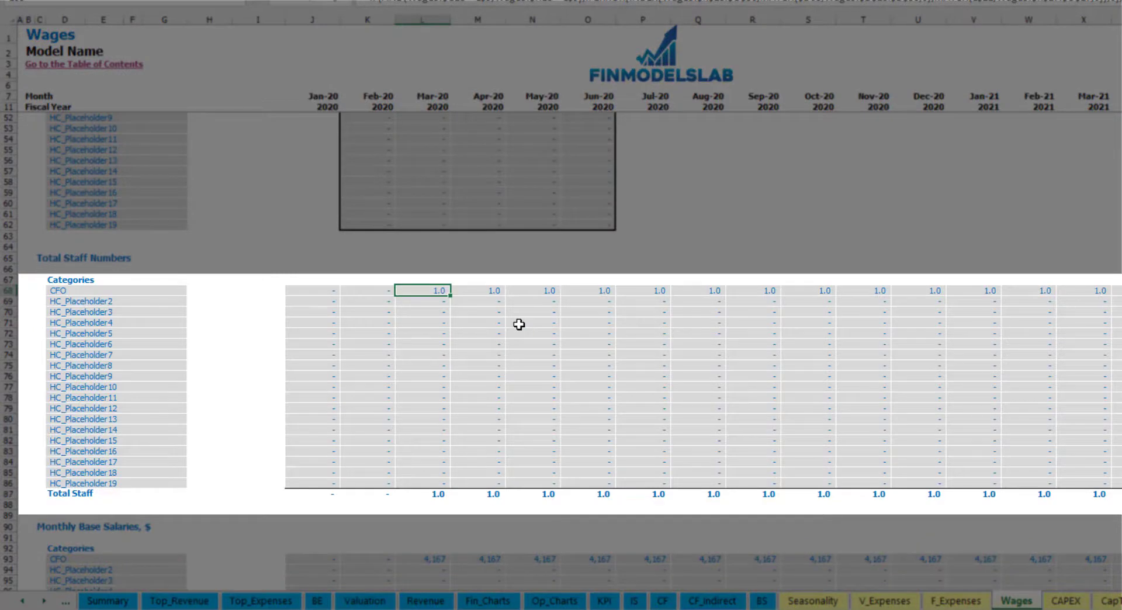
scroll(519, 324, "right", 10)
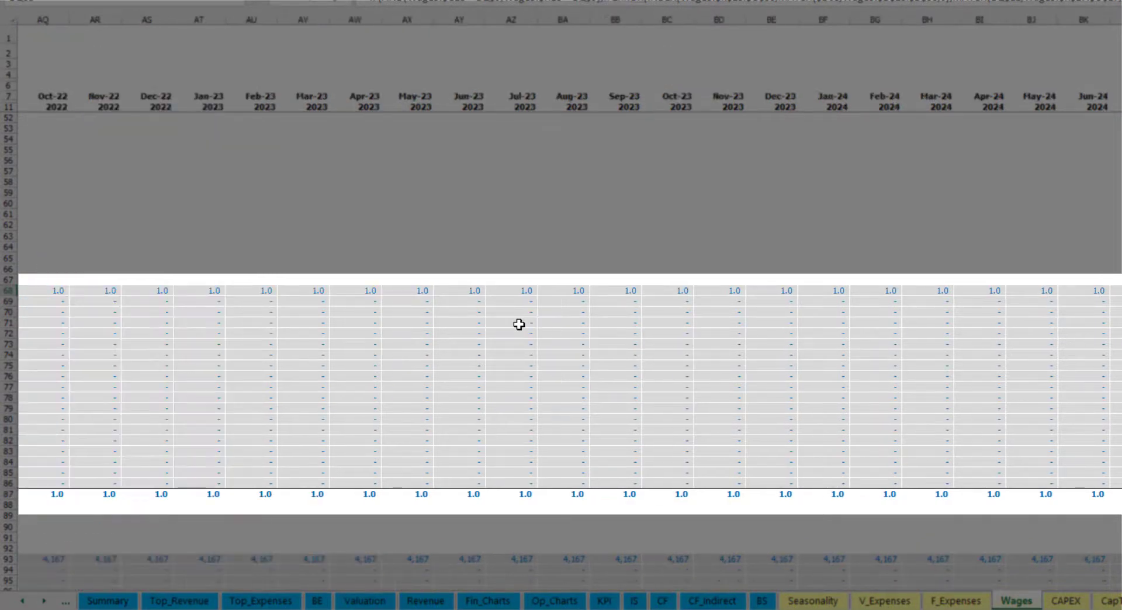
scroll(519, 325, "left", 10)
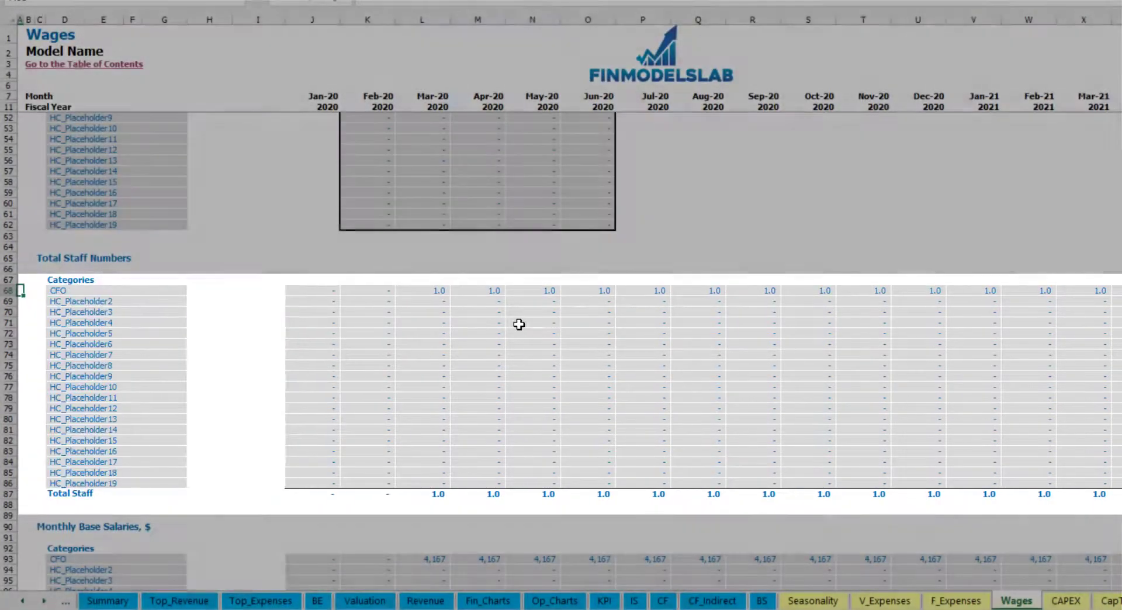
Set the CFO's annual salary raise to 5% for 2021 and copy it to 2022 through 2024.
scroll(476, 400, "up", 13)
left_click(759, 214)
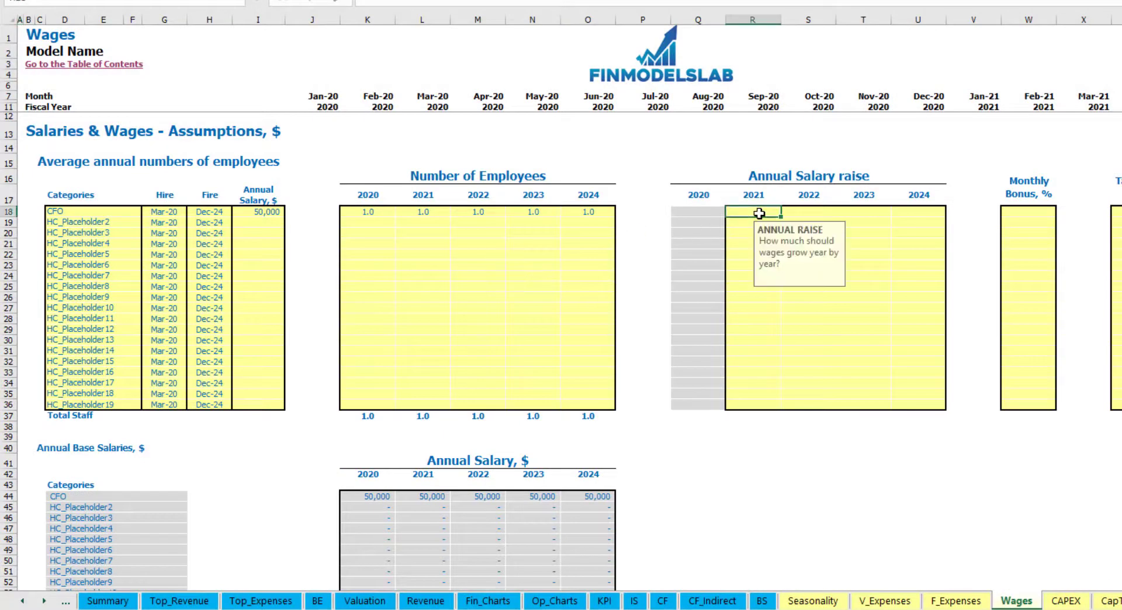
key("ctrl+c")
key("Right")
key("shift+Right")
key("shift+Right")
key("ctrl+v")
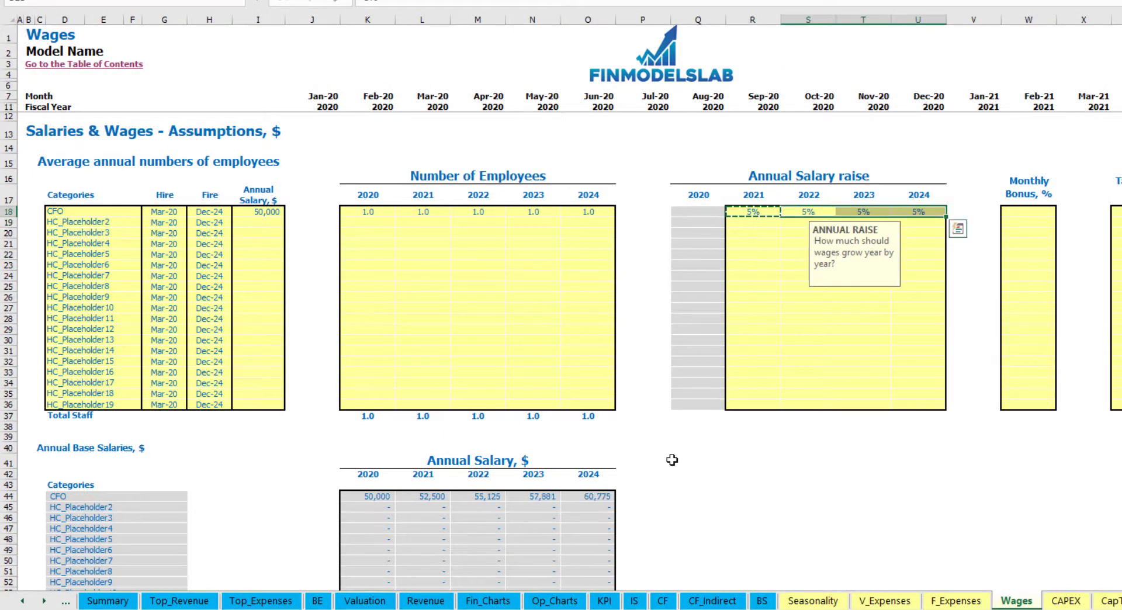
Compare the CFO's yearly figures in the Annual Base Salaries table with the entered annual salary and raise percentages.
left_click_drag(370, 497, 566, 492)
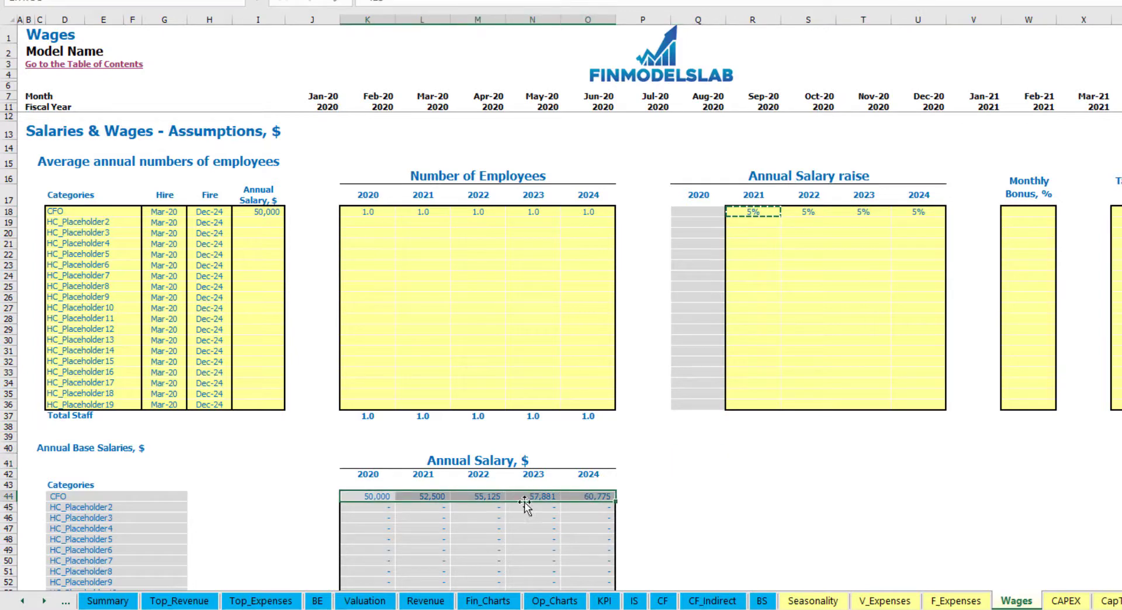
left_click(433, 508)
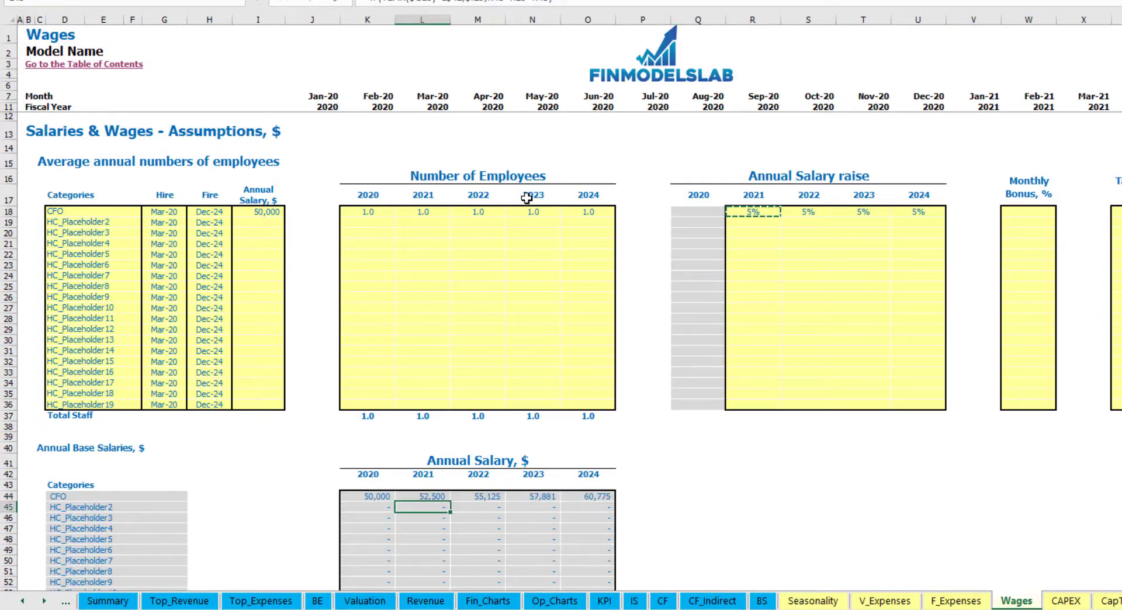
left_click(264, 212)
left_click_drag(768, 212, 915, 212)
left_click(421, 496)
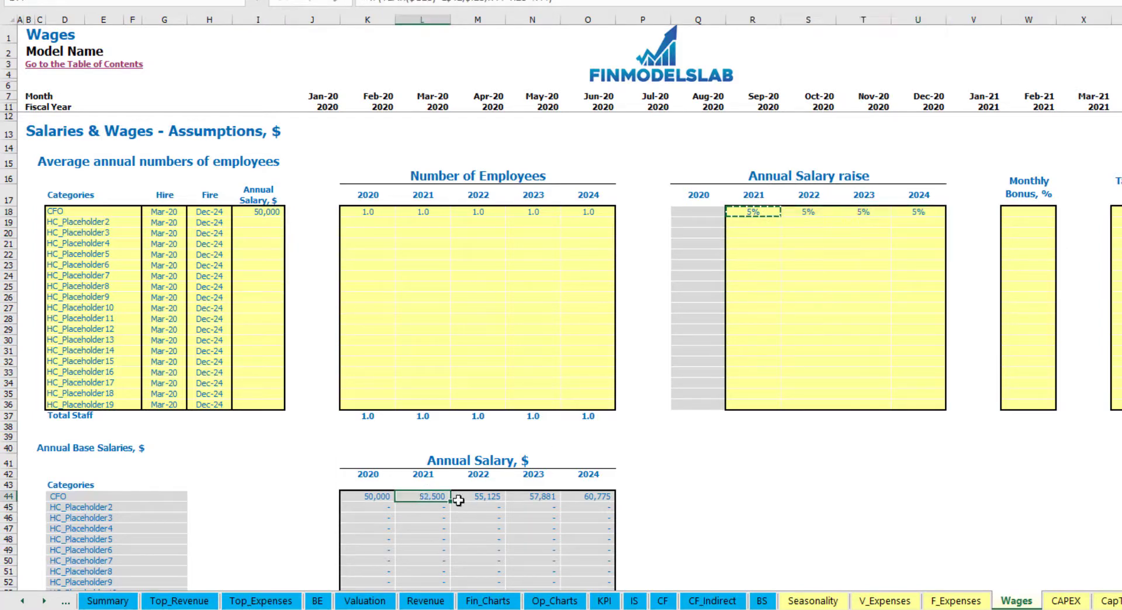
Set the CFO's monthly bonus to 10% and enter the CFO's tax rate.
left_click(1033, 213)
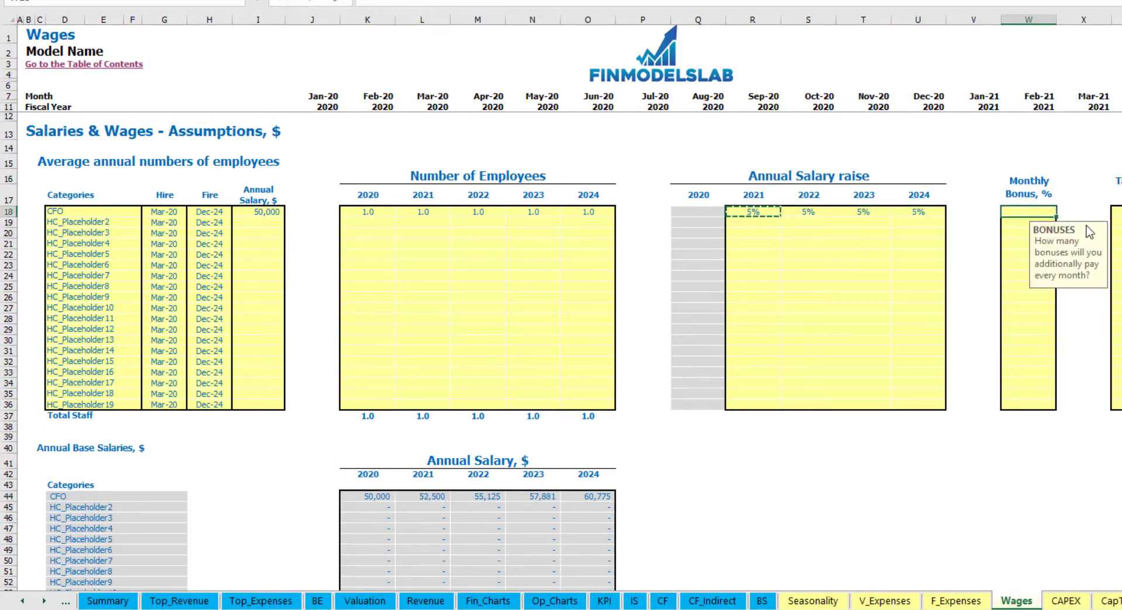
type("10")
key("Return")
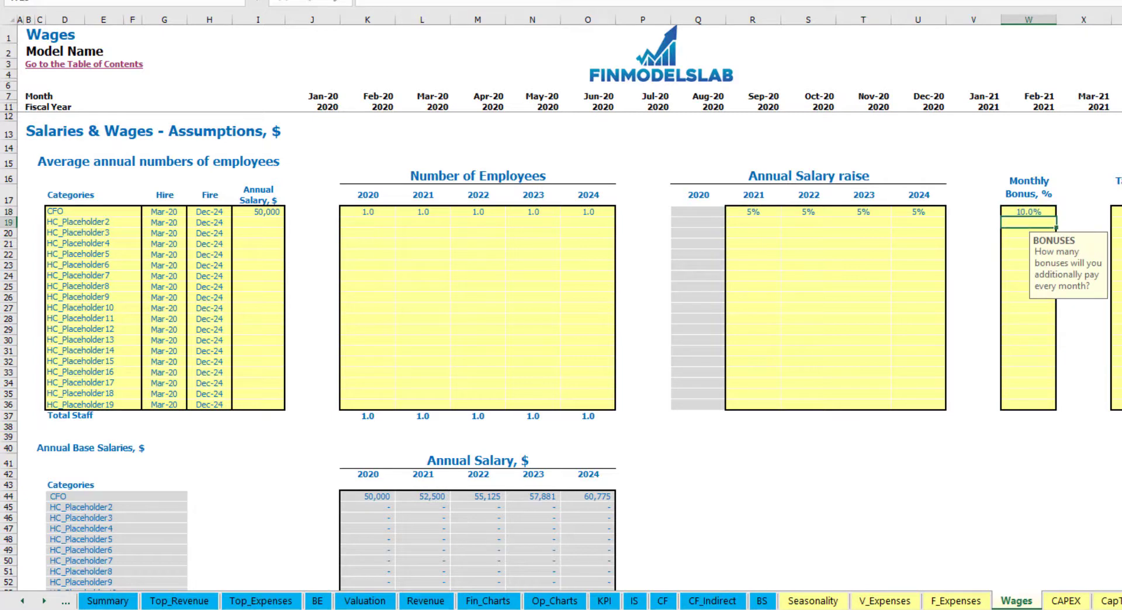
left_click(1116, 211)
left_click(1116, 222)
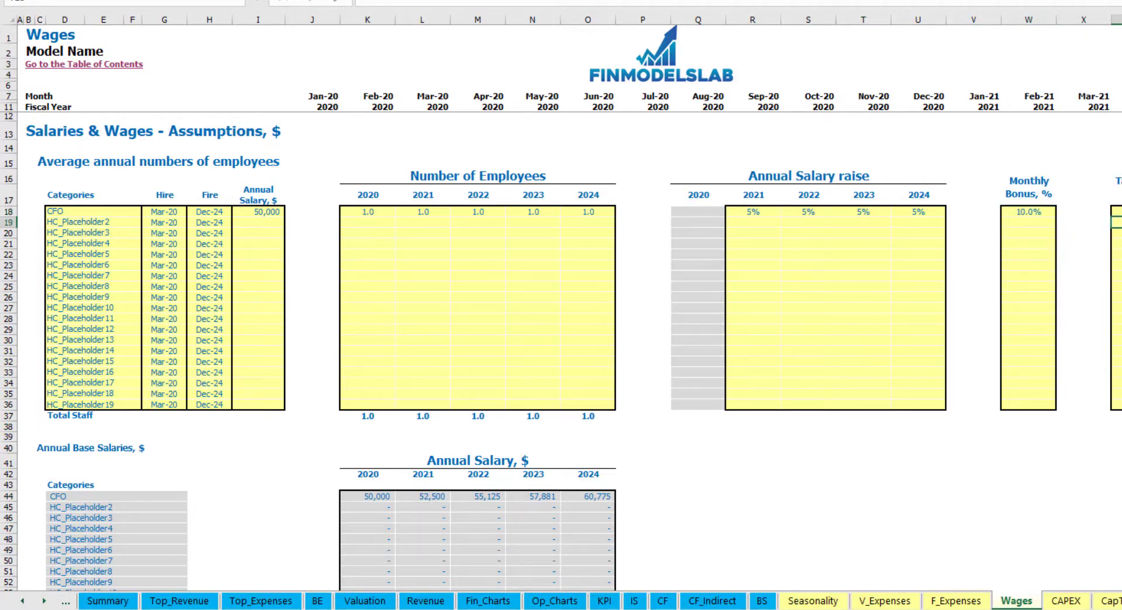
Examine the CFO rows in the Monthly Base Salaries, Monthly Bonus and Monthly Base Taxes sections.
scroll(523, 317, "down", 17)
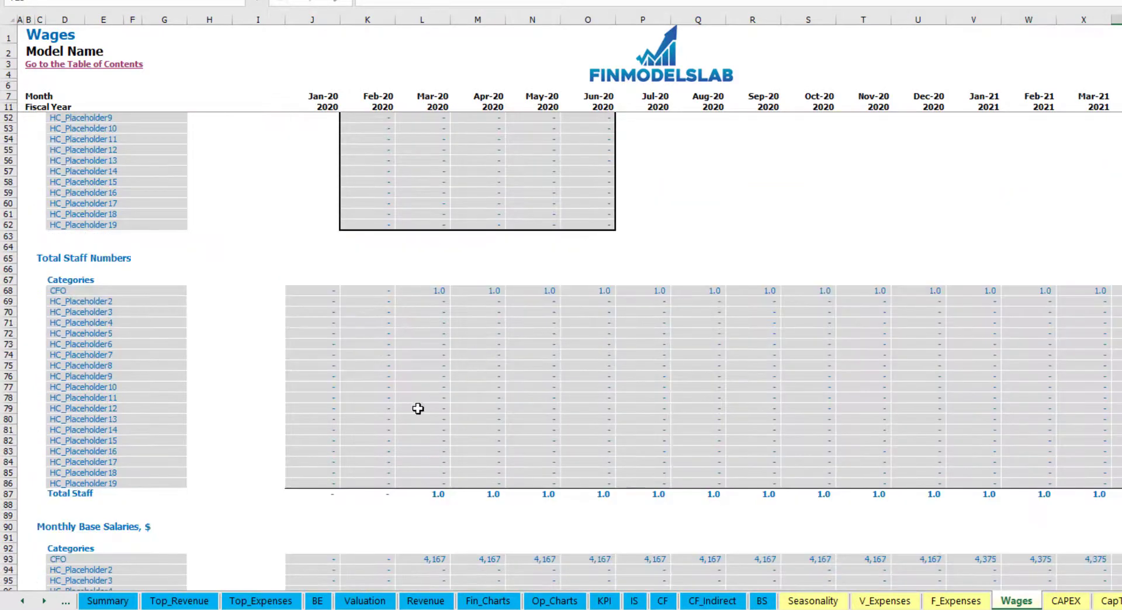
scroll(18, 460, "down", 3)
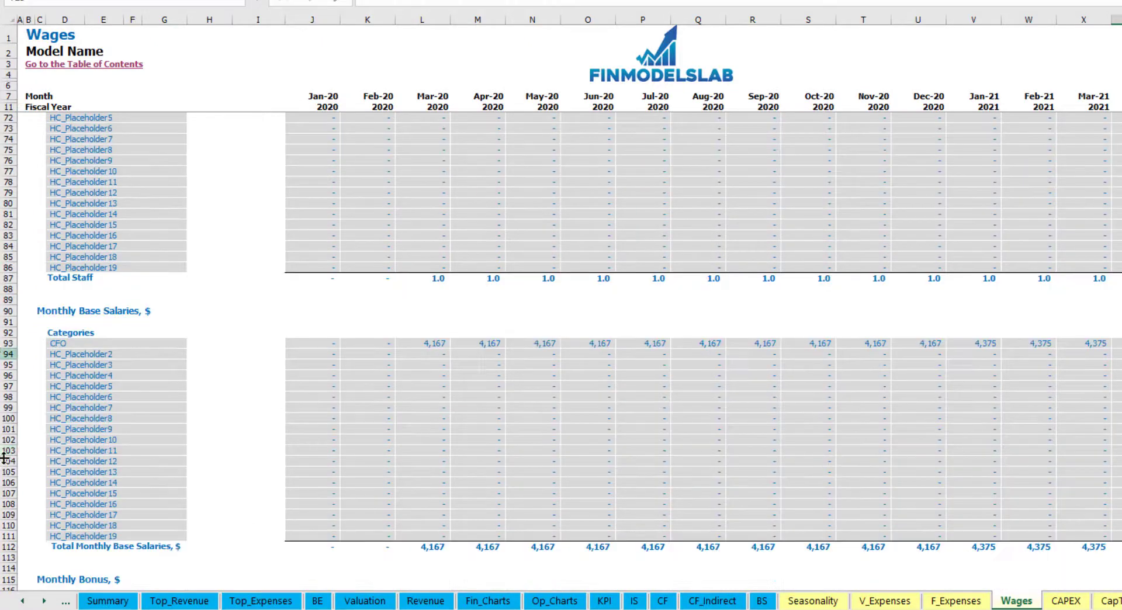
left_click(7, 343)
left_click(439, 341)
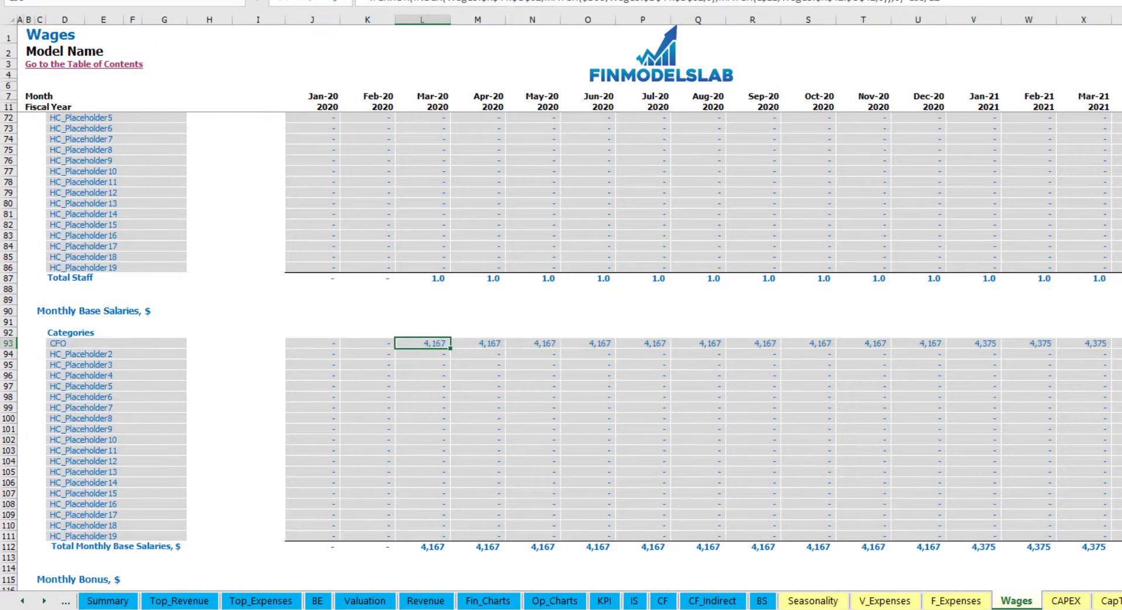
scroll(235, 409, "down", 6)
left_click(17, 395)
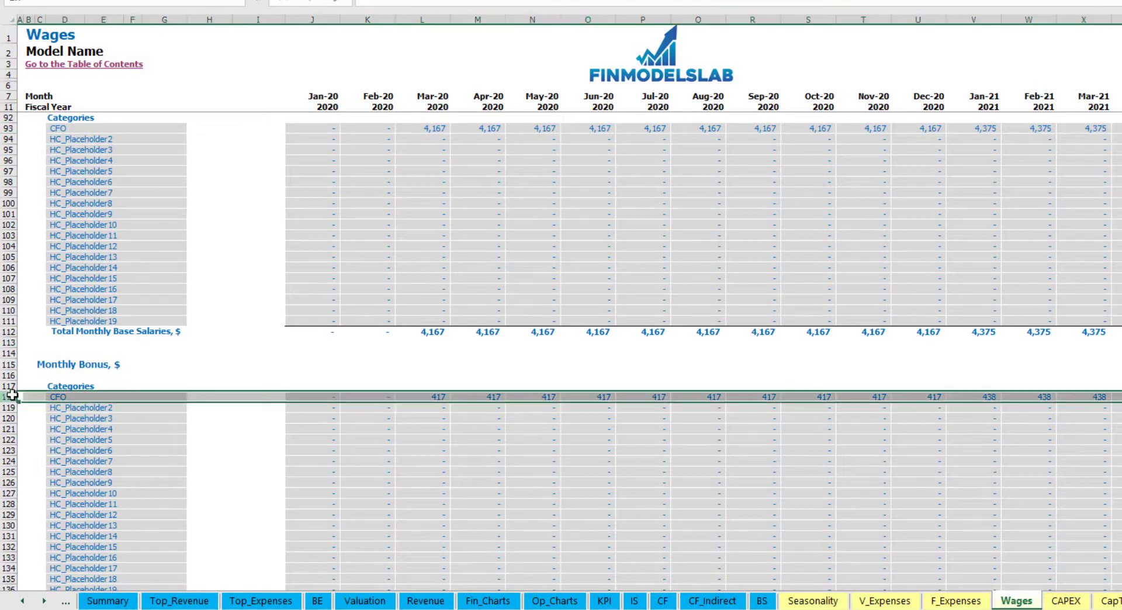
left_click(435, 397)
scroll(88, 410, "down", 3)
scroll(88, 411, "down", 3)
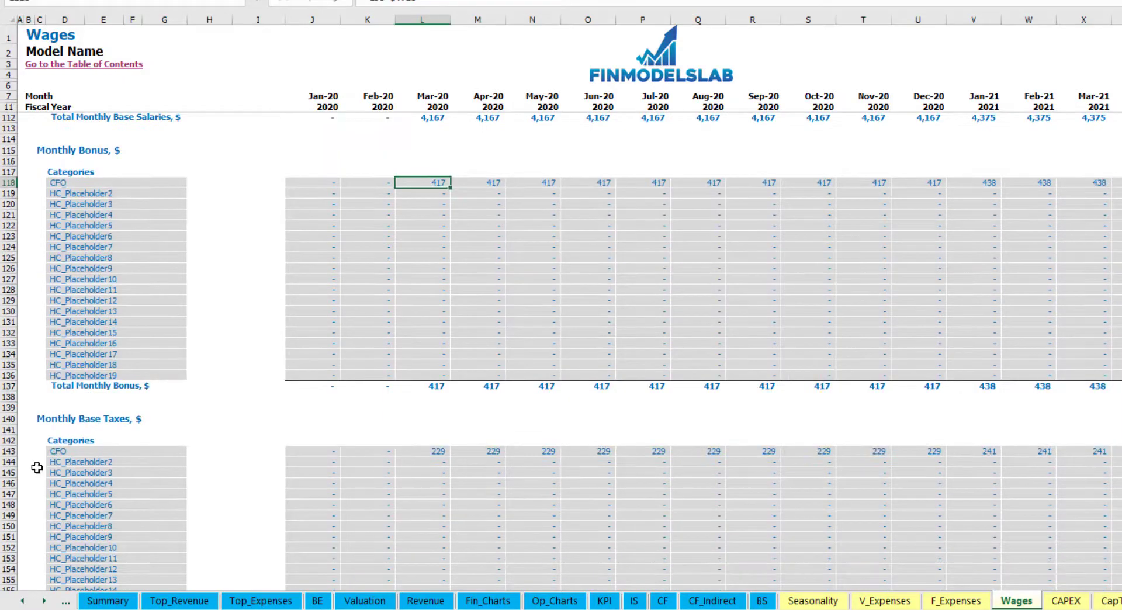
left_click(11, 451)
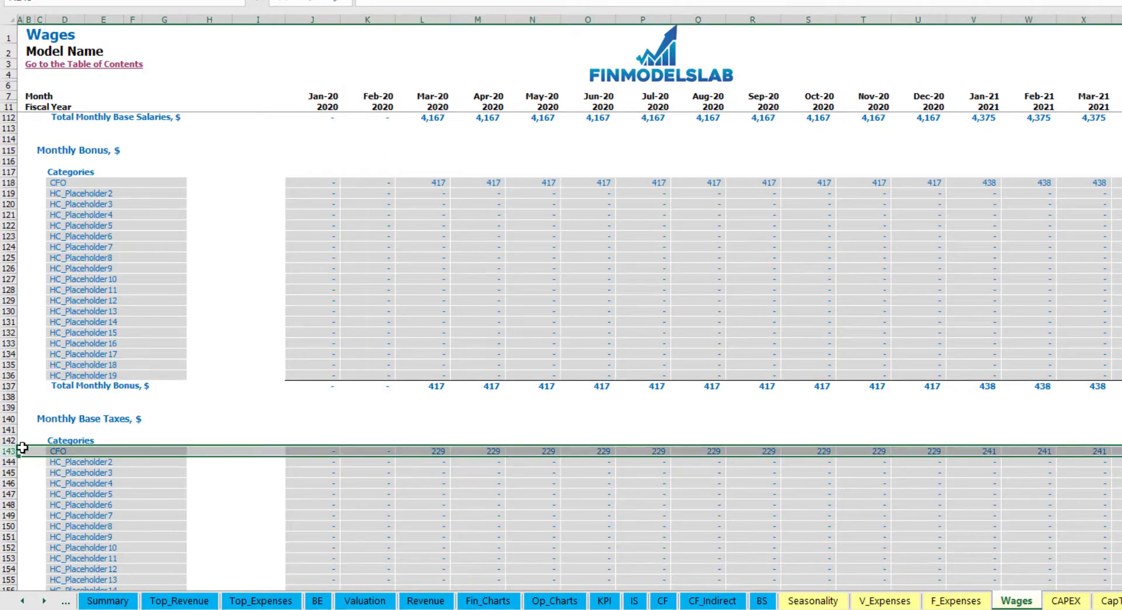
Fill in the second staff category of the Wages assumptions as Admin HC, hired Apr-20, with an annual salary of 30,000.
scroll(504, 432, "up", 20)
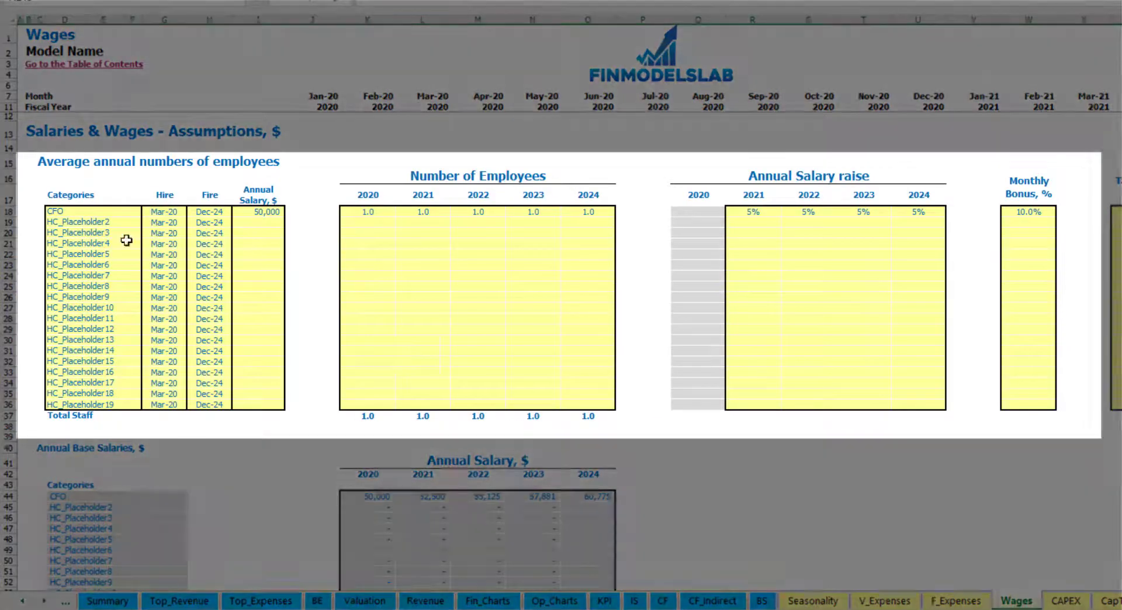
left_click(91, 219)
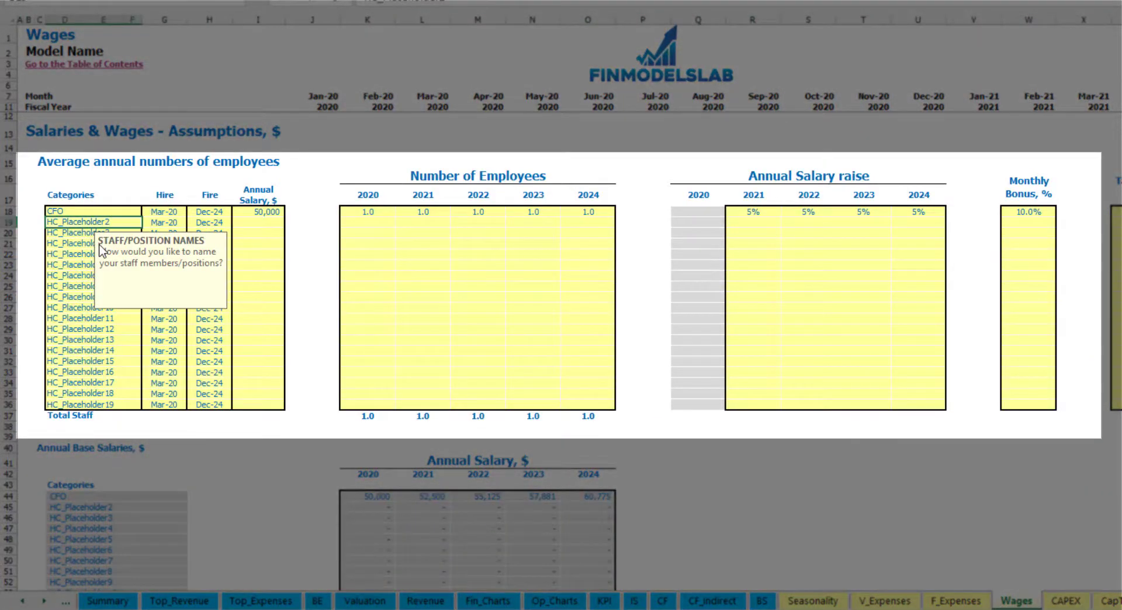
type("Admin HC")
left_click(175, 222)
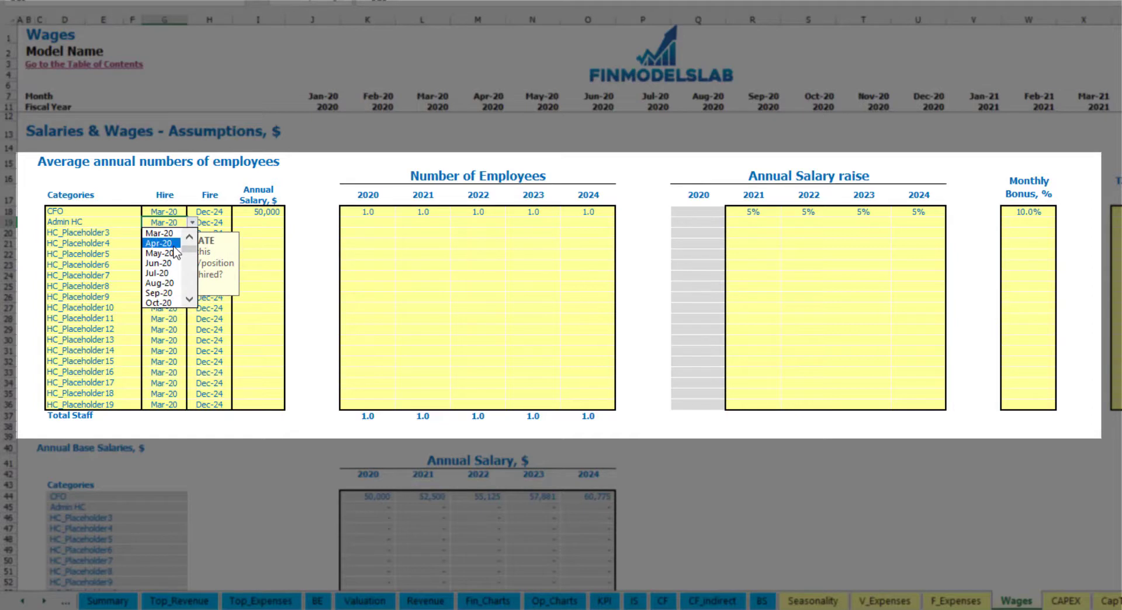
left_click(175, 245)
left_click(219, 225)
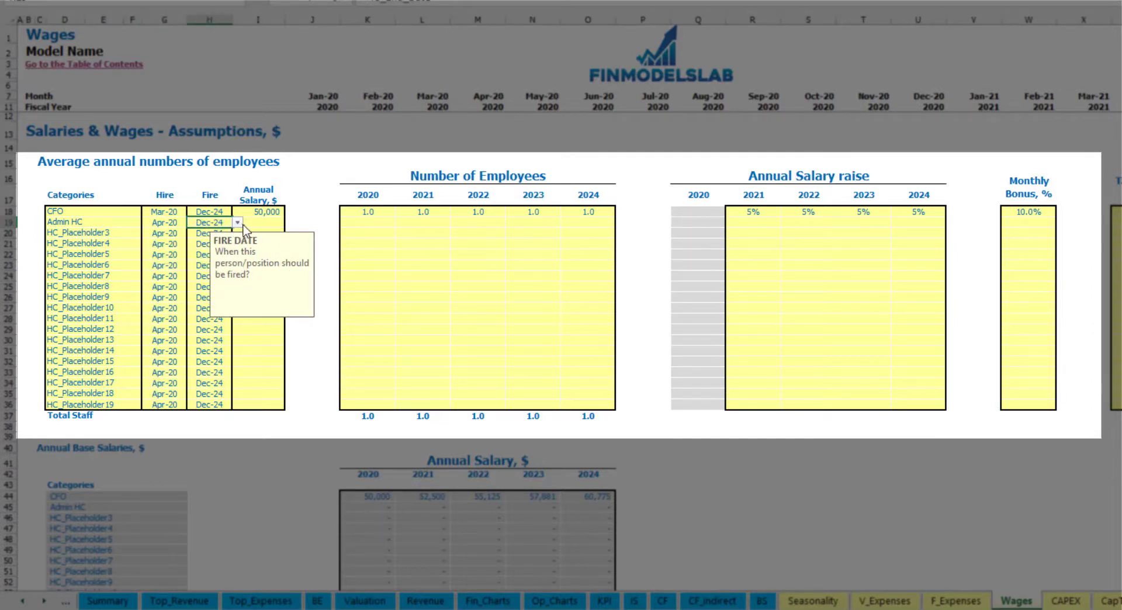
left_click(254, 221)
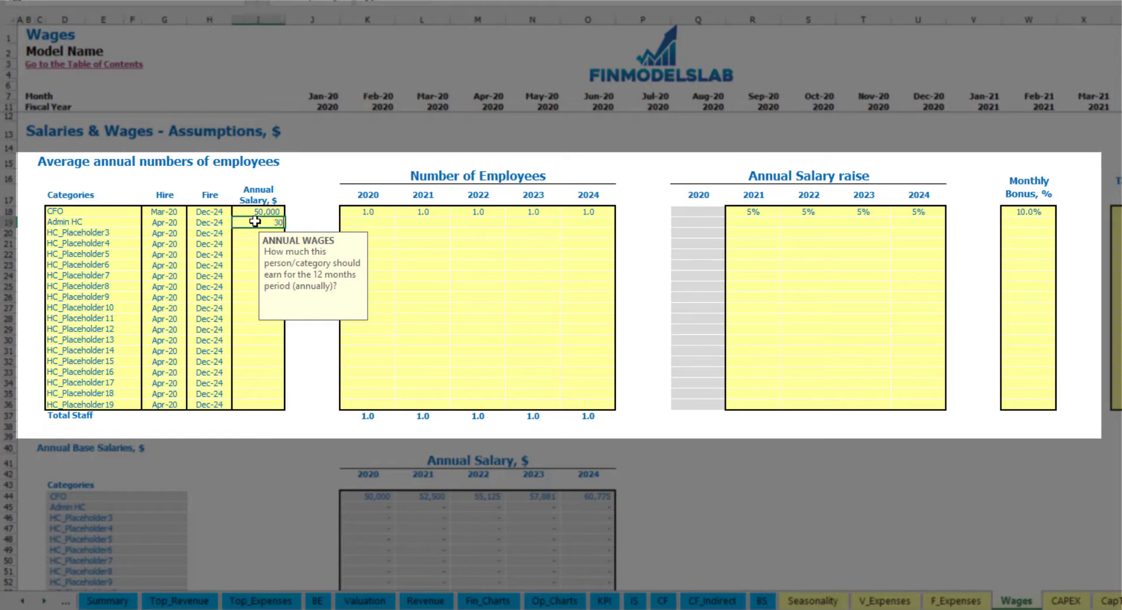
Set the number of Admin HC employees to 2, 4, 6, 8 and 10 for 2020 through 2024.
left_click(378, 221)
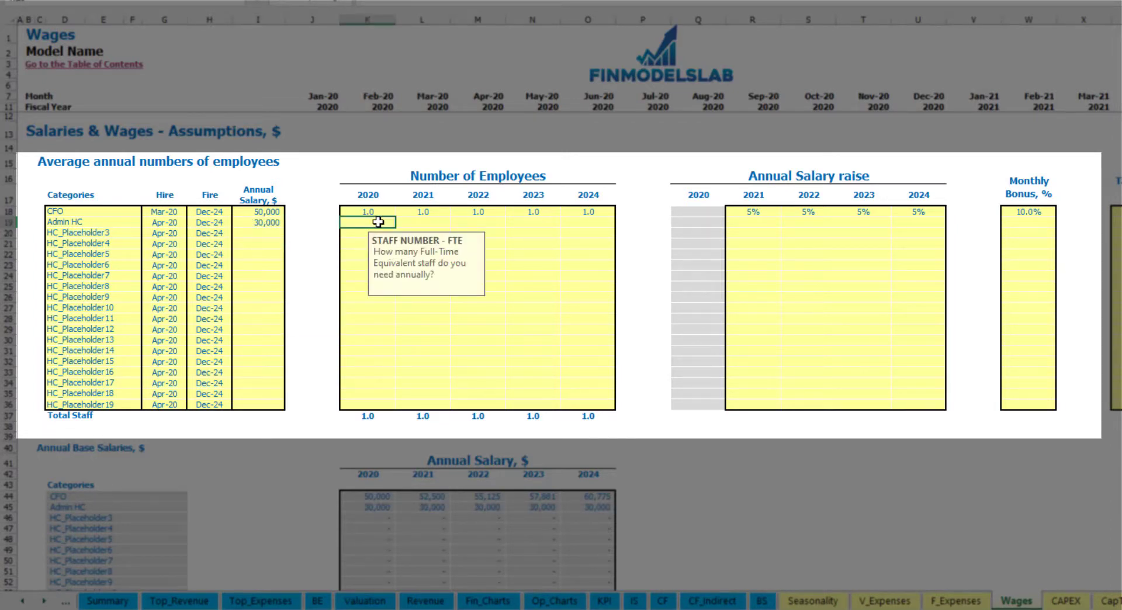
type("2")
key("Tab")
type("4")
key("Tab")
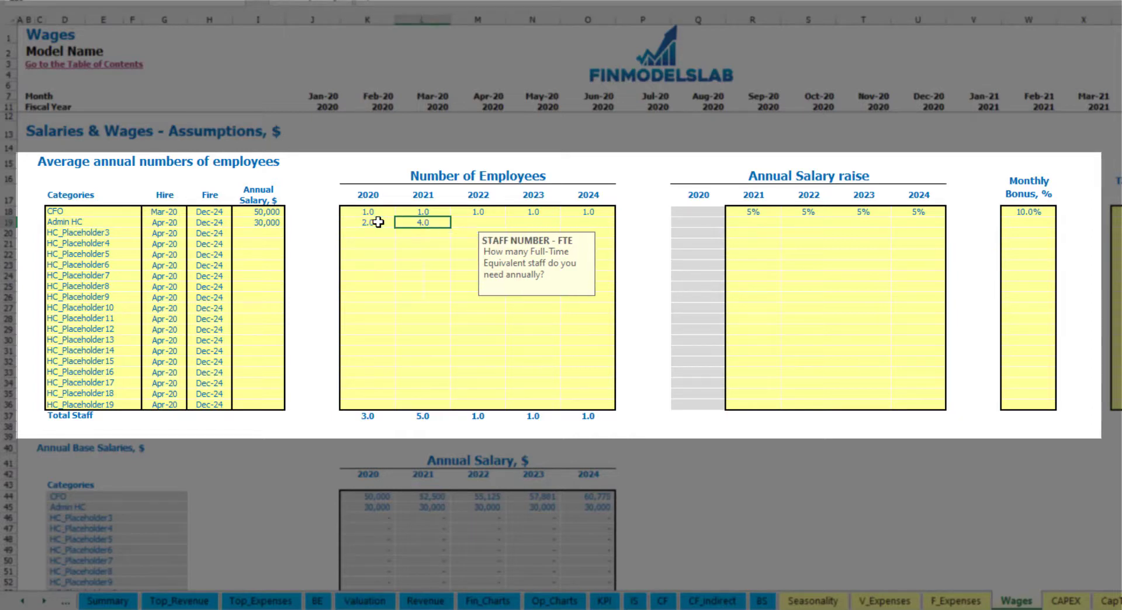
type("6")
key("Tab")
type("8")
key("Tab")
type("10")
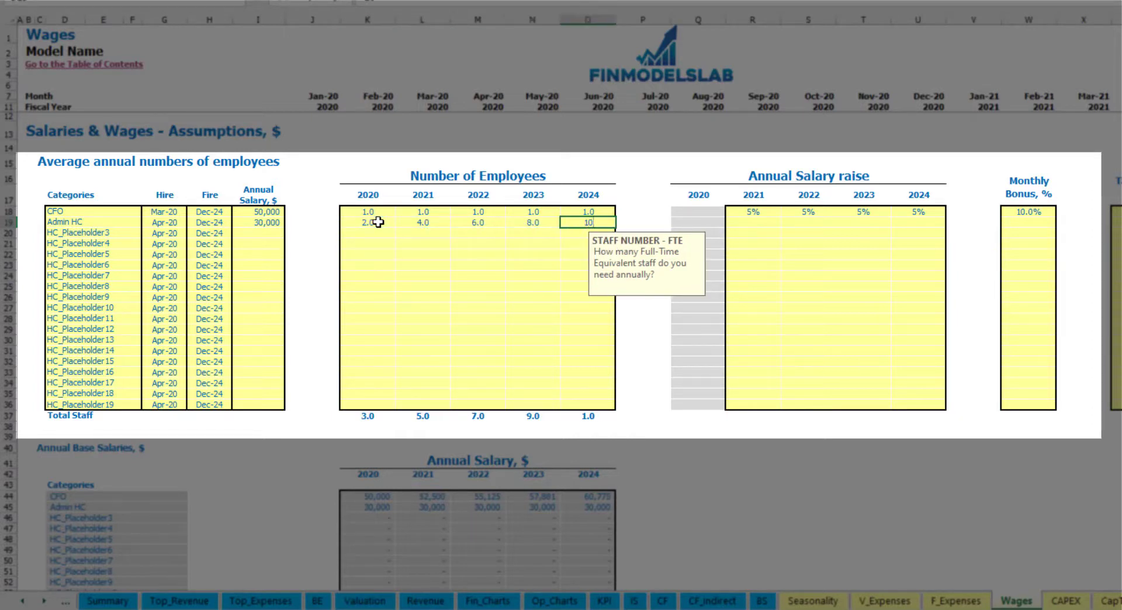
key("Tab")
Set the Admin HC annual salary raise to 3% for 2021 and copy it to 2022 through 2024.
left_click(749, 222)
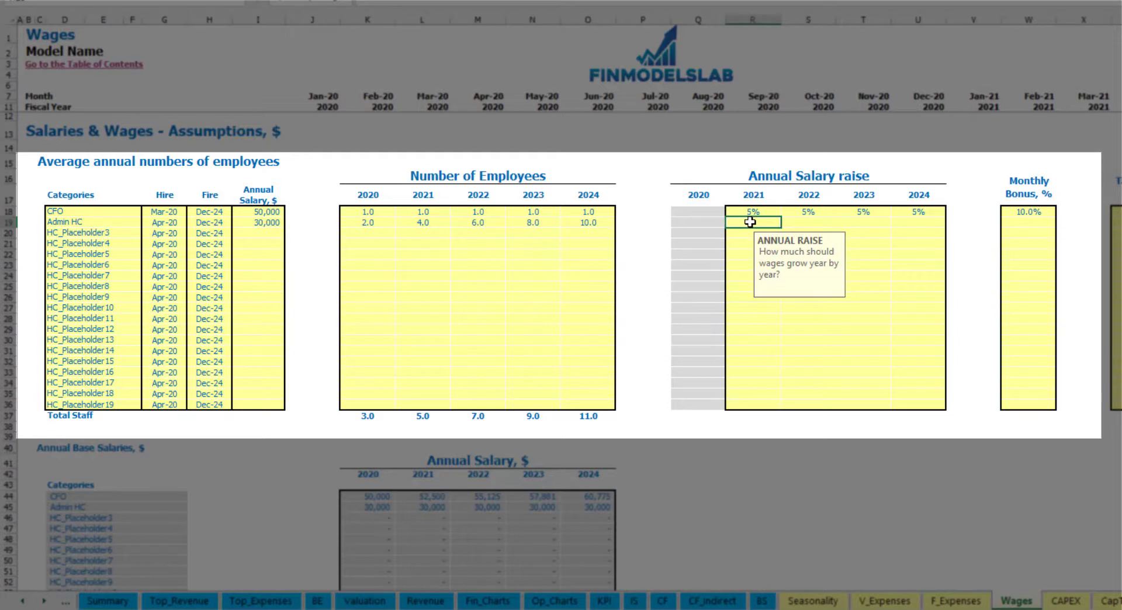
key("ctrl+c")
left_click_drag(808, 222, 919, 222)
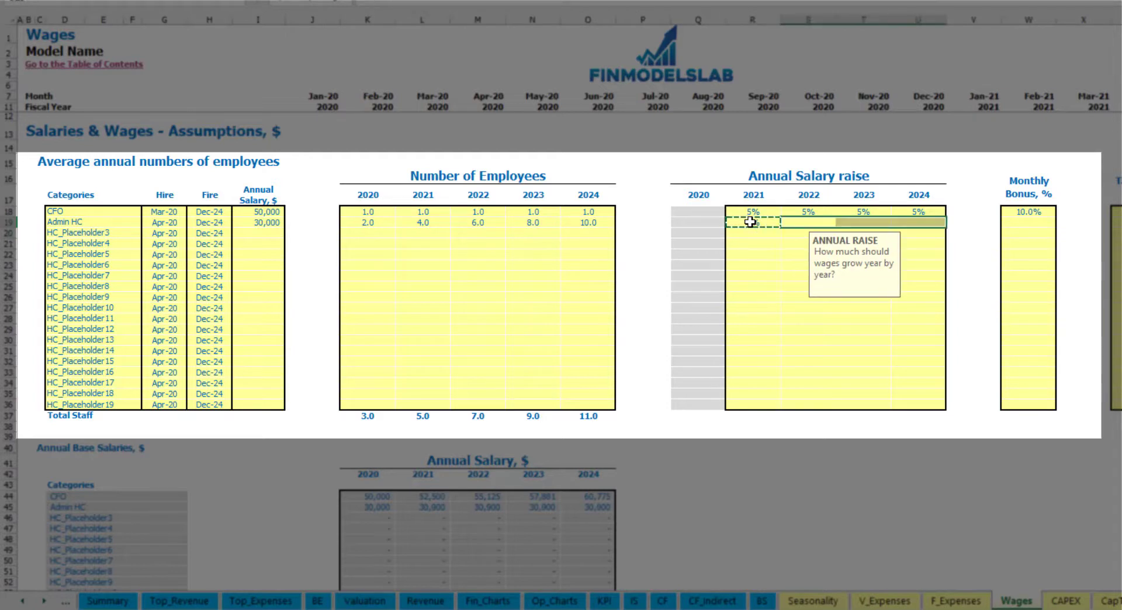
key("ctrl+v")
Set the Admin HC monthly bonus to 5% and enter its tax rate.
left_click(1045, 226)
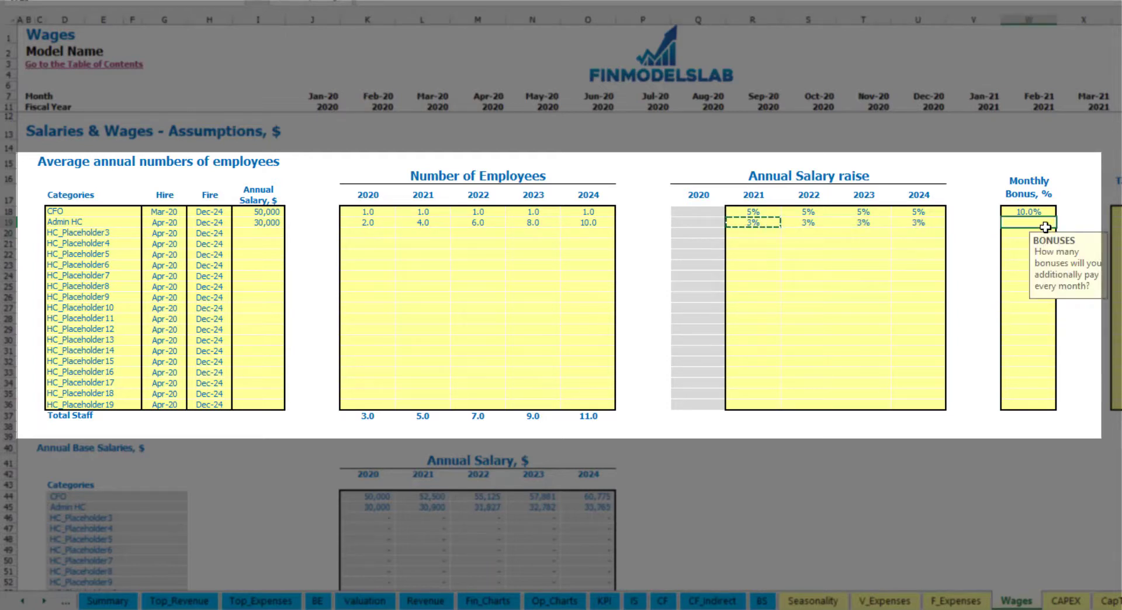
type("5")
key("Tab")
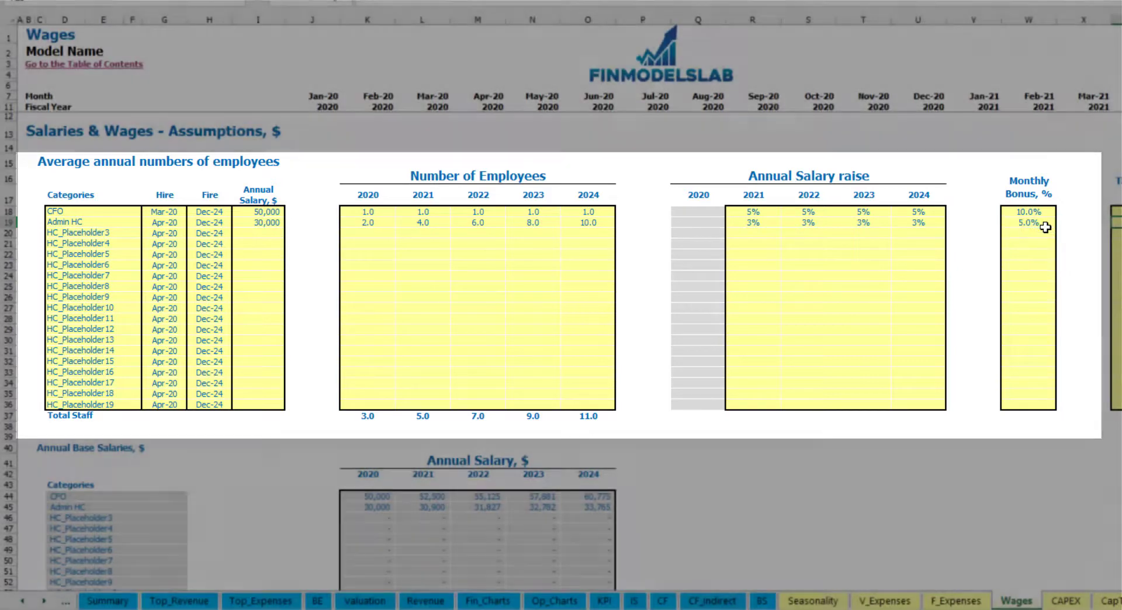
key("Down")
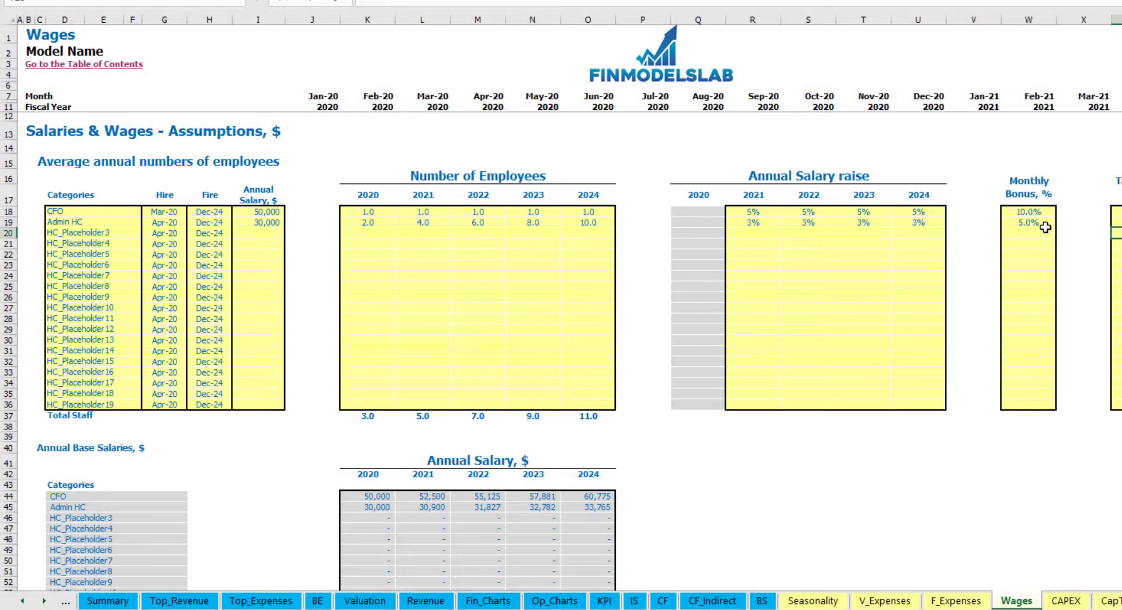
Follow the Admin HC row of Total Staff Numbers month by month from the Apr-20 hire date into 2024.
scroll(467, 347, "down", 13)
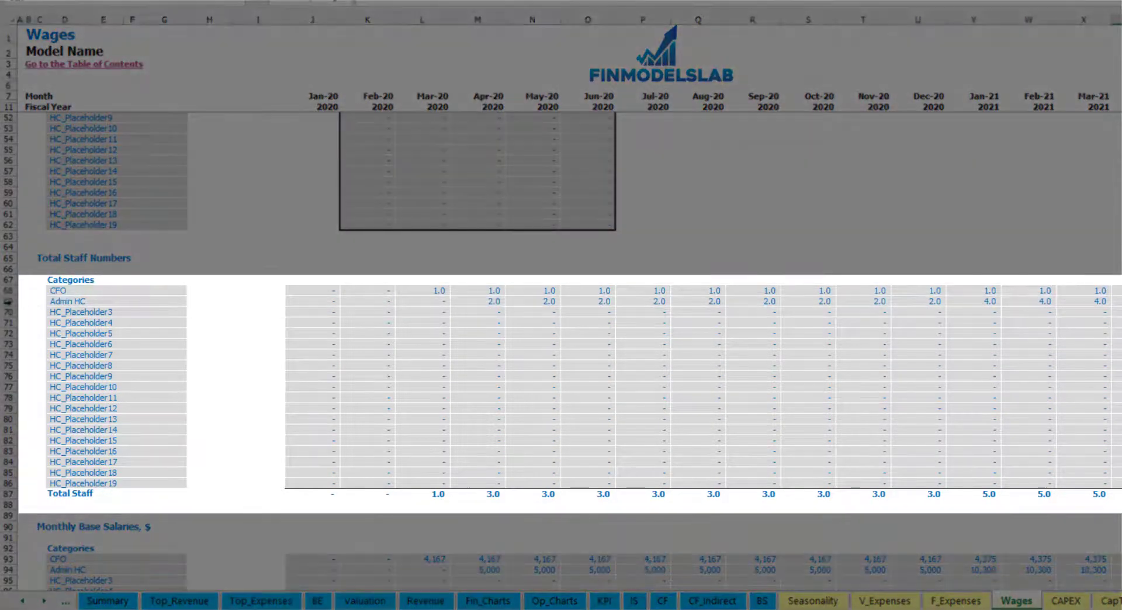
left_click(11, 301)
left_click(490, 301)
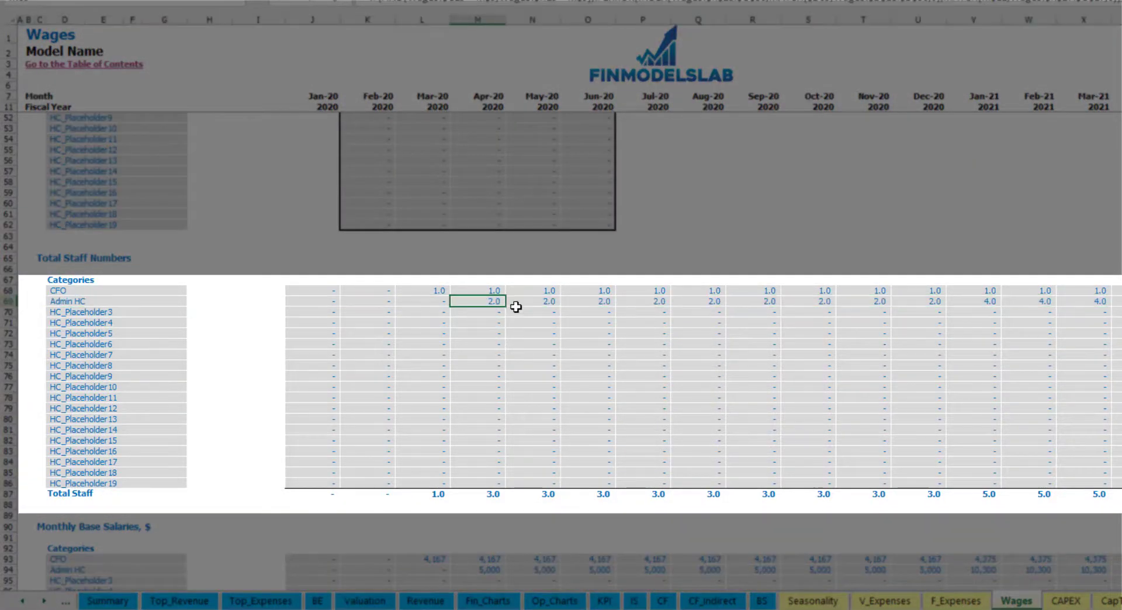
left_click_drag(496, 304, 932, 301)
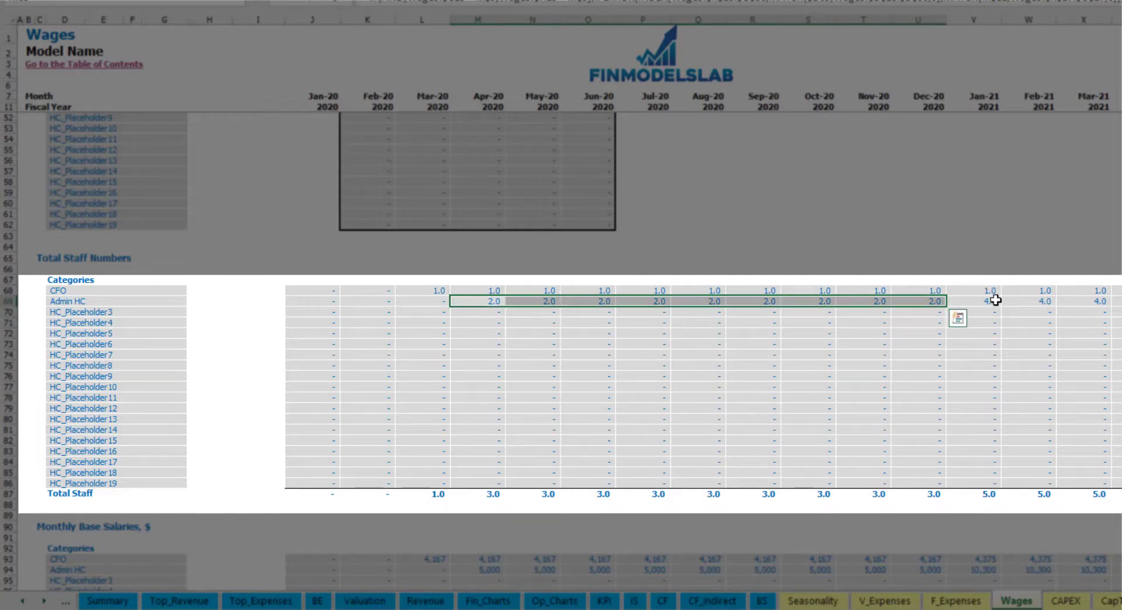
left_click(993, 304)
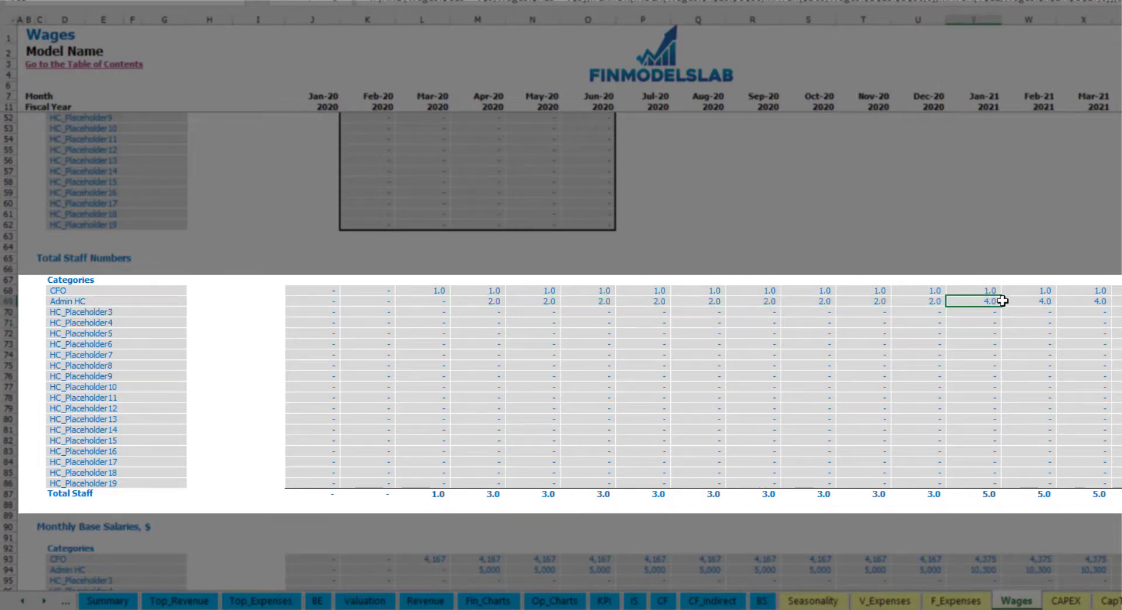
left_click_drag(1002, 300, 868, 301)
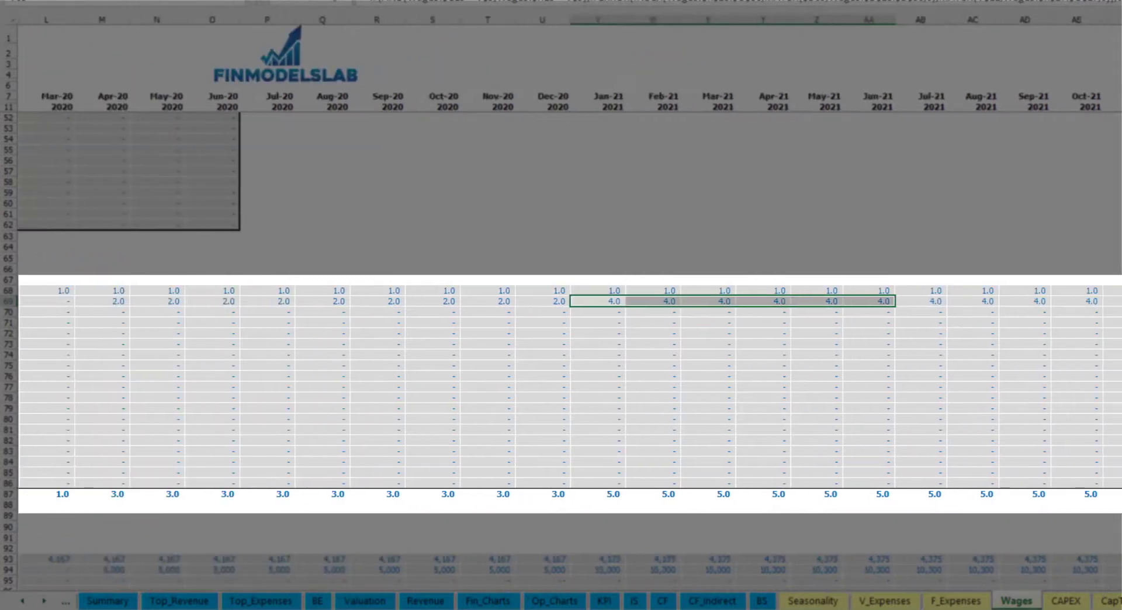
scroll(868, 301, "right", 4)
scroll(568, 294, "right", 3)
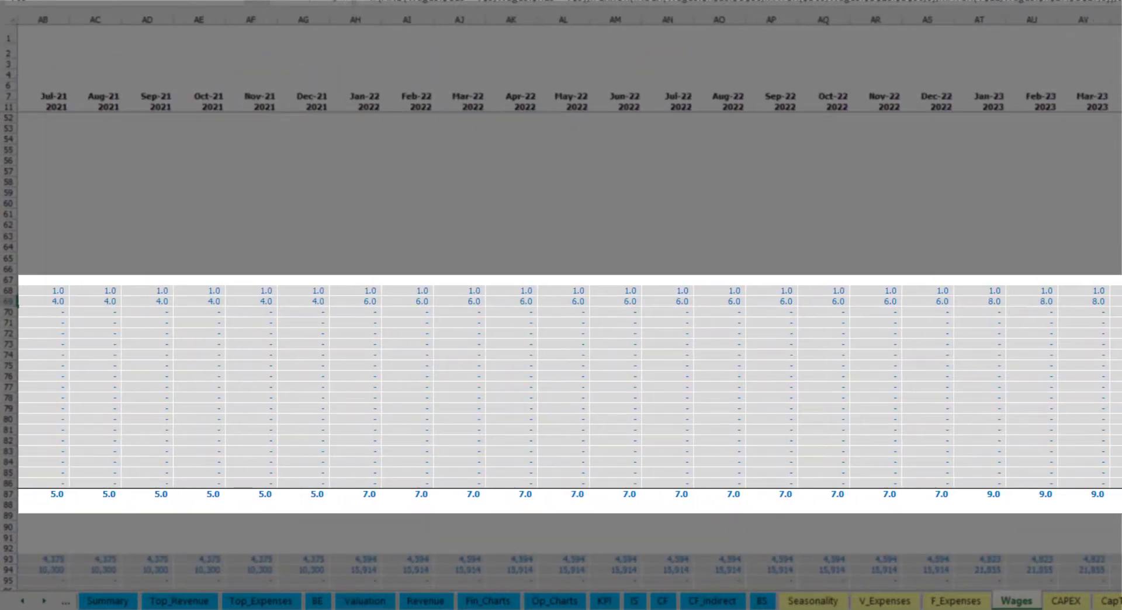
left_click(1116, 301)
scroll(1030, 301, "right", 7)
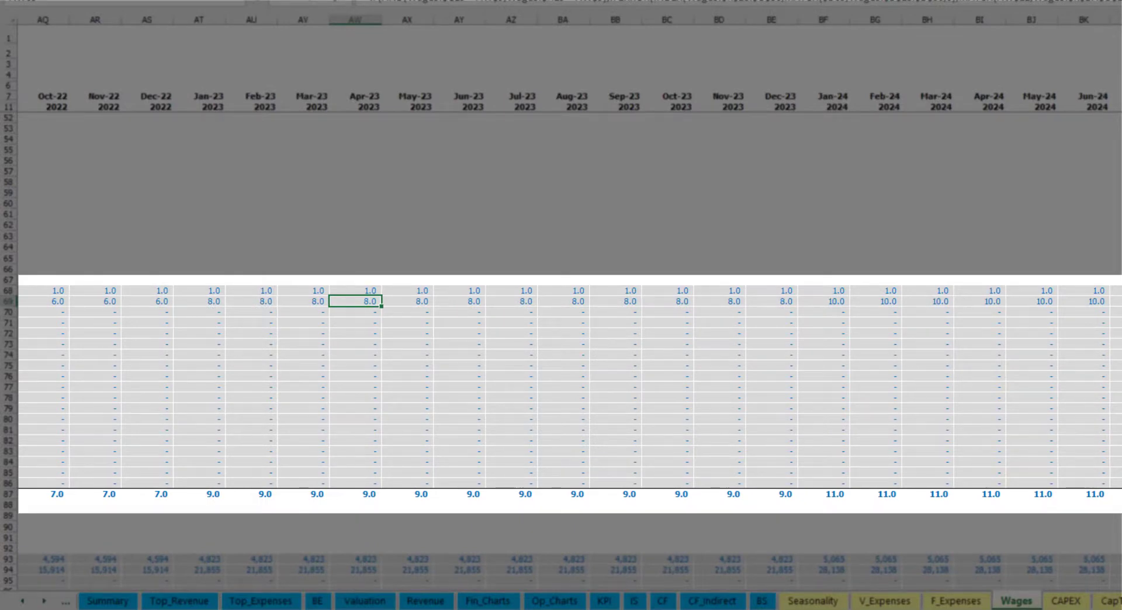
Compare Admin HC's Monthly Base Salaries with its staff numbers and review its Monthly Bonus and Monthly Base Taxes rows.
key("Home")
scroll(13, 482, "down", 3)
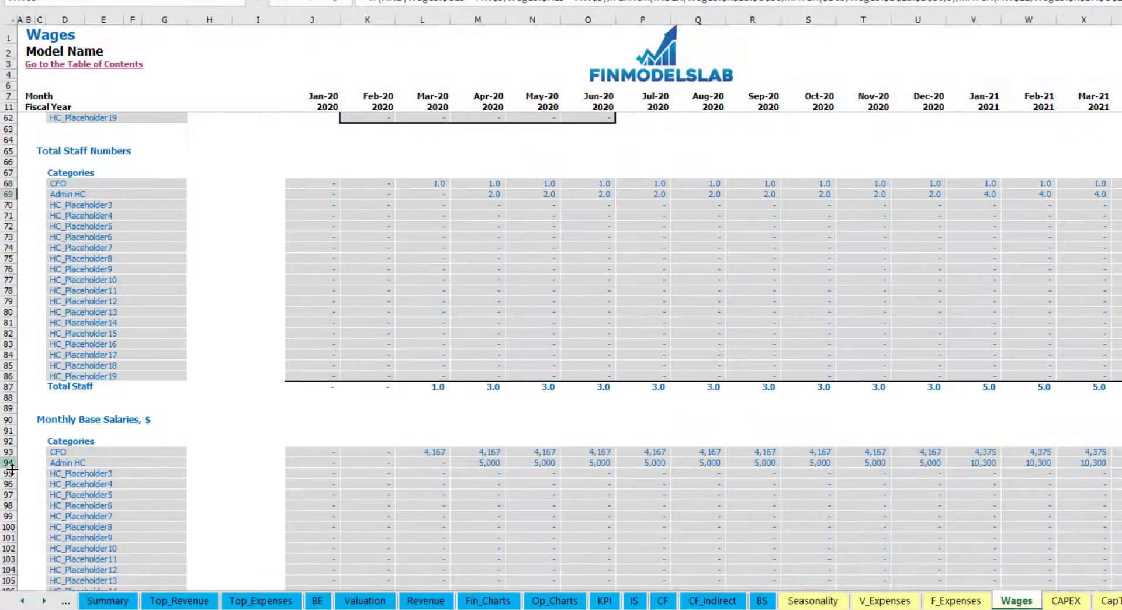
left_click(9, 462)
left_click(480, 463)
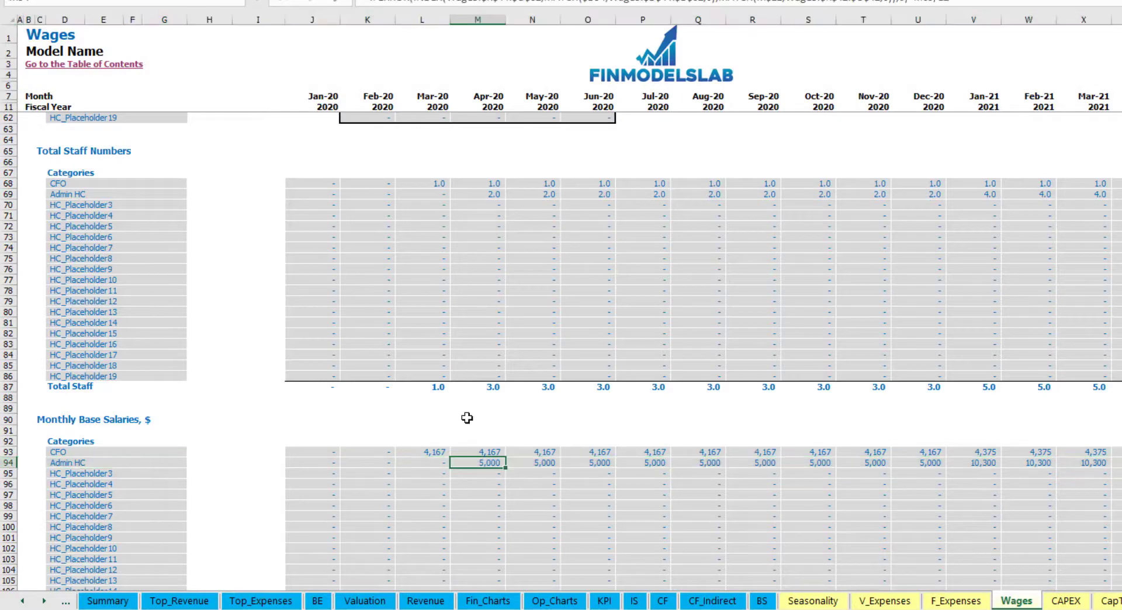
left_click(488, 194)
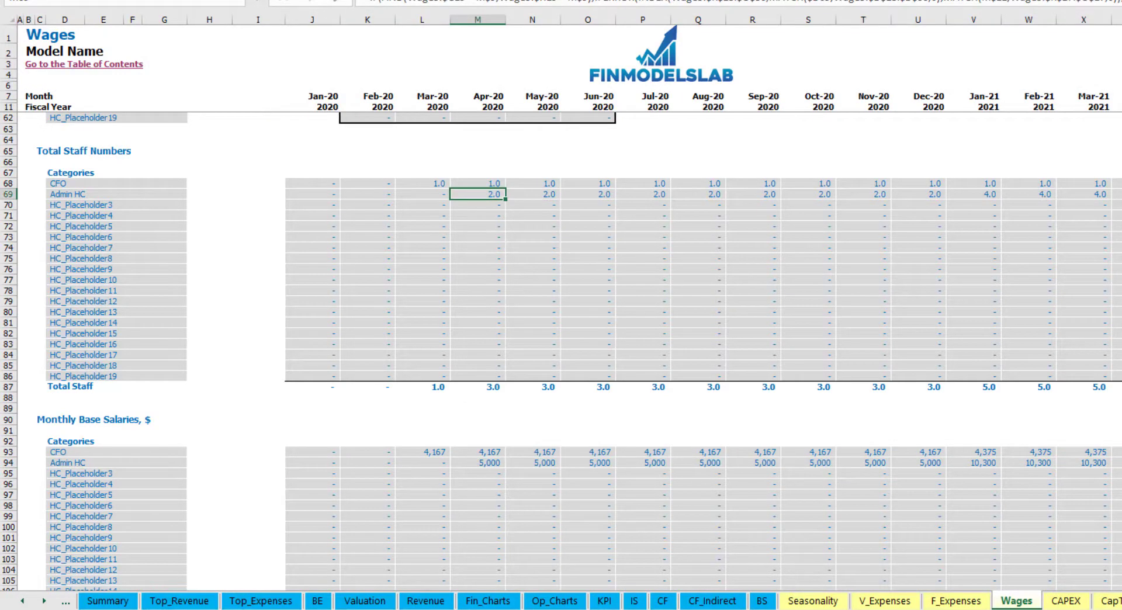
left_click(479, 463)
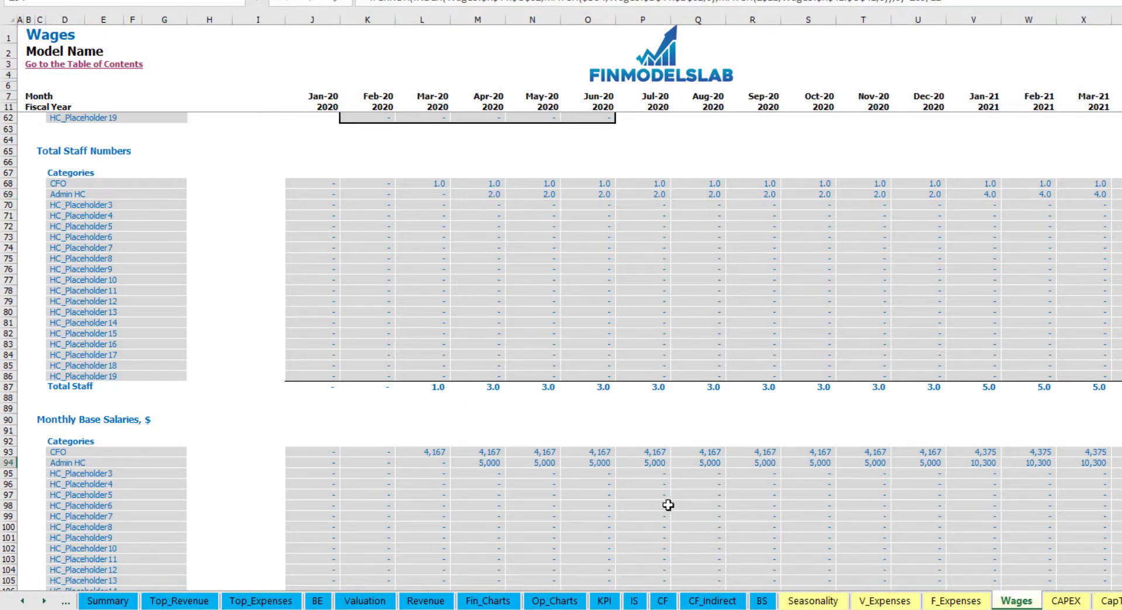
scroll(668, 505, "down", 10)
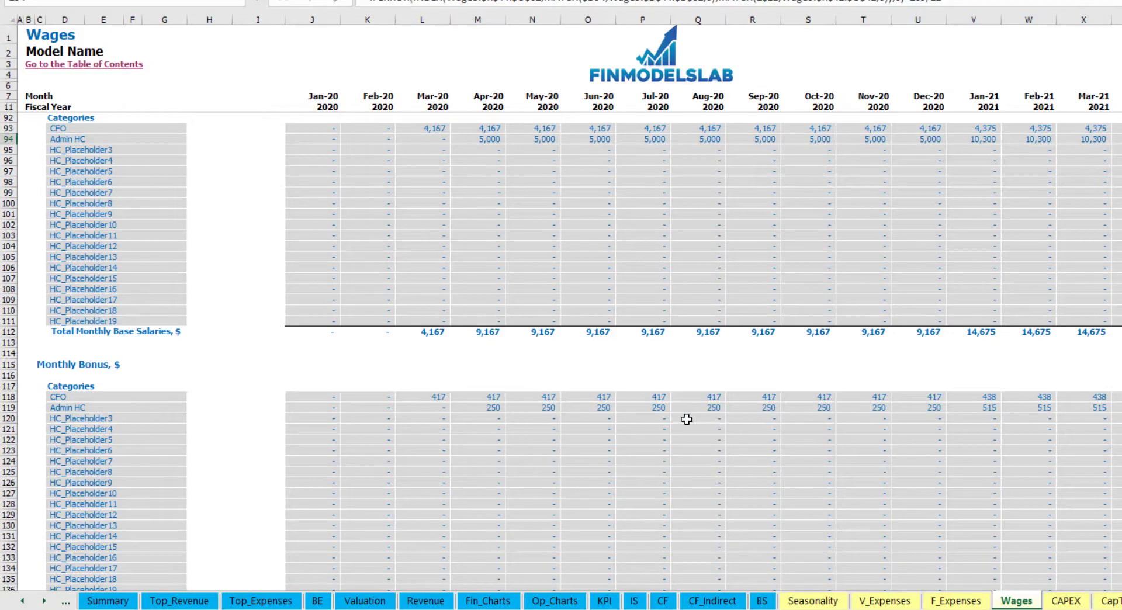
scroll(686, 420, "down", 7)
scroll(204, 454, "down", 3)
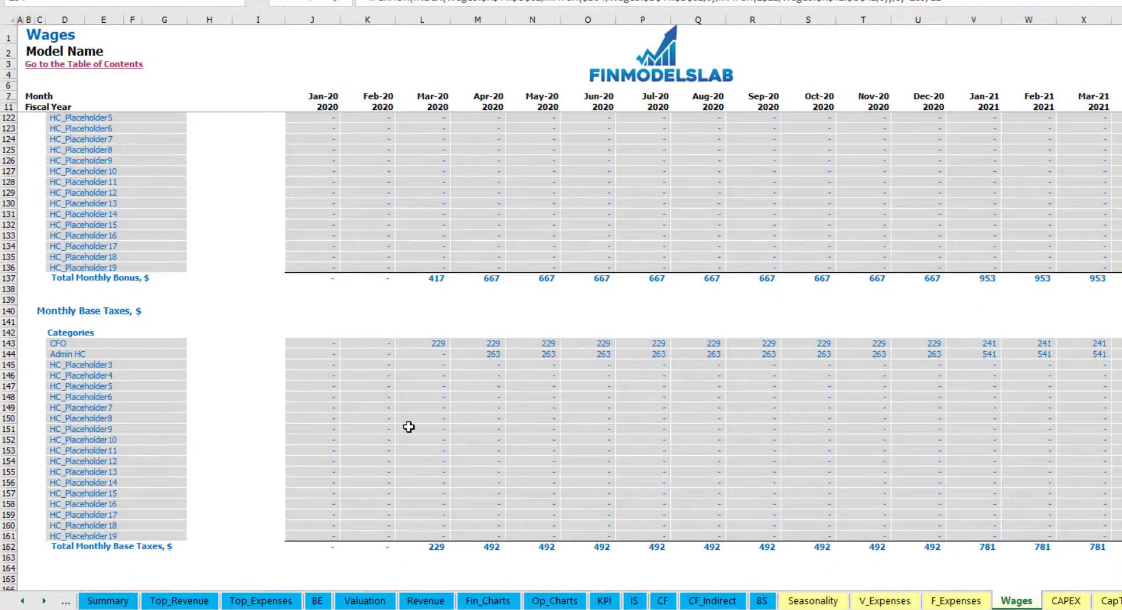
Expand the Salary and Wages group in the Income Statement and examine the CFO, Admin HC and placeholder rows.
left_click(635, 601)
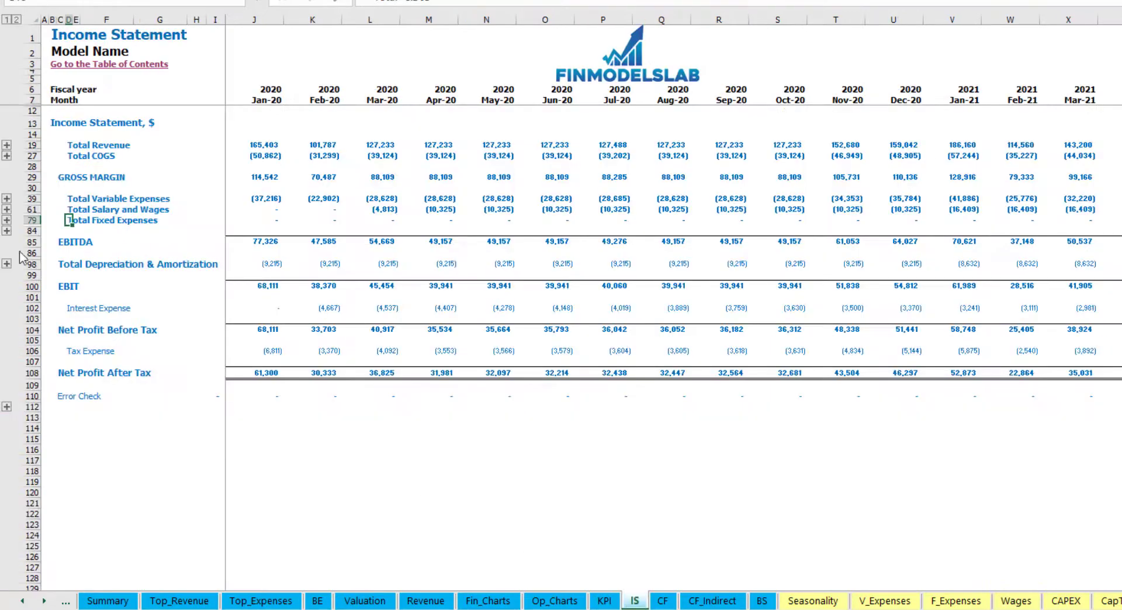
left_click(8, 210)
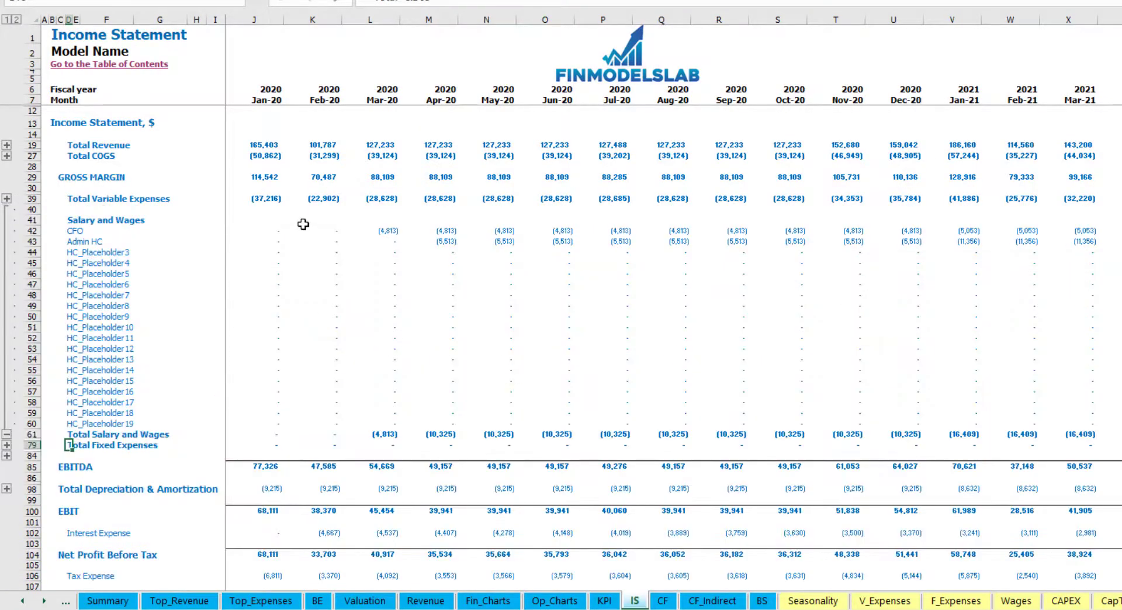
left_click(249, 229)
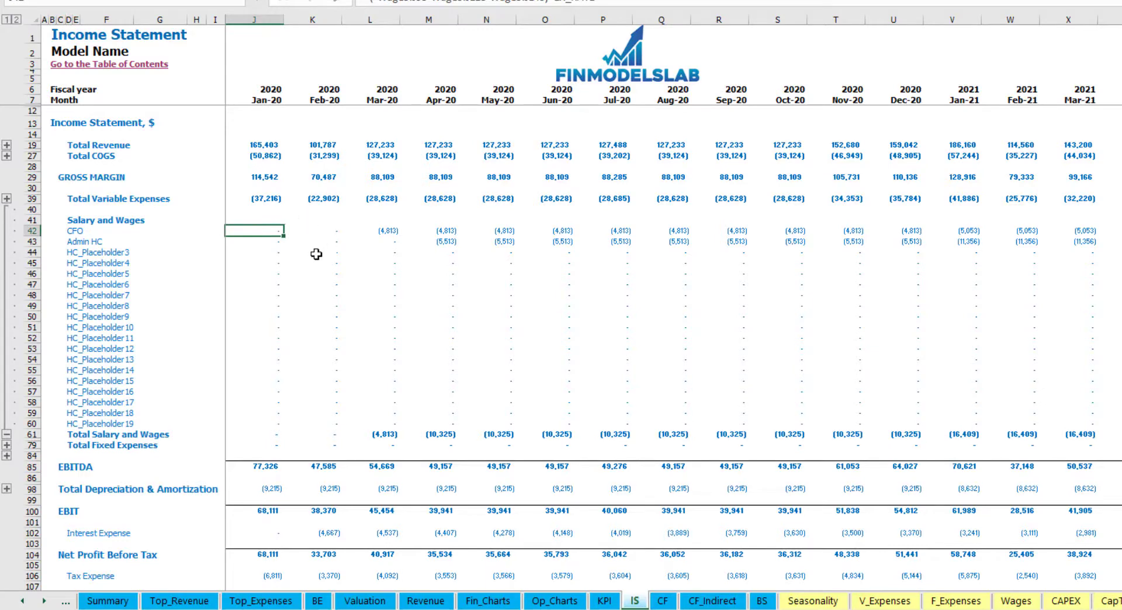
left_click_drag(76, 229, 76, 425)
left_click(132, 241)
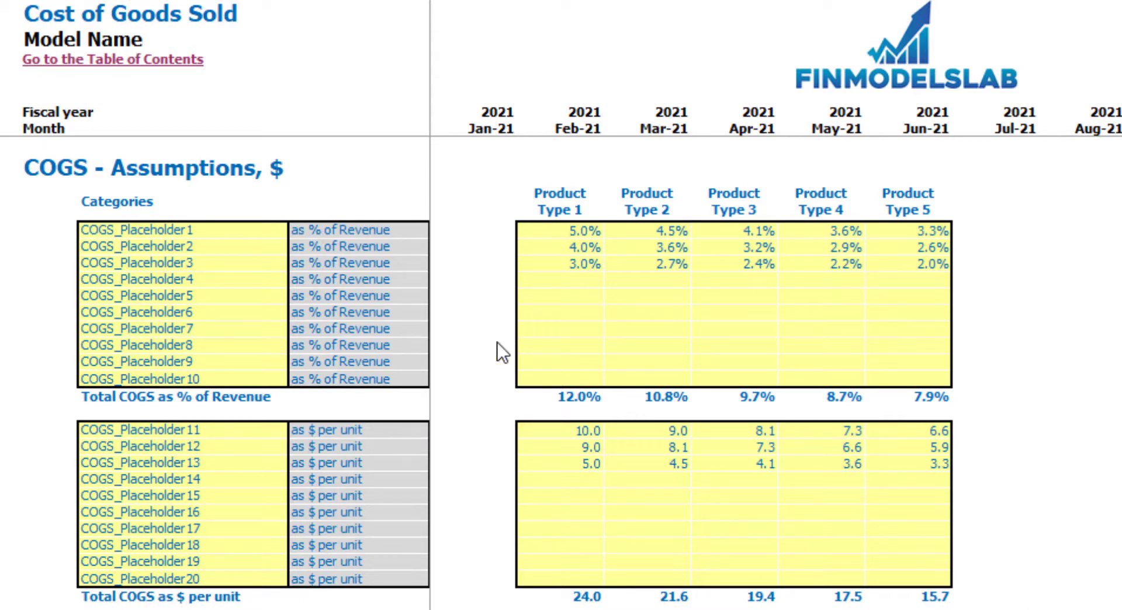
Rename the first COGS category based on % of revenue as _Pack in the Cost of Goods Sold assumptions.
left_click(180, 232)
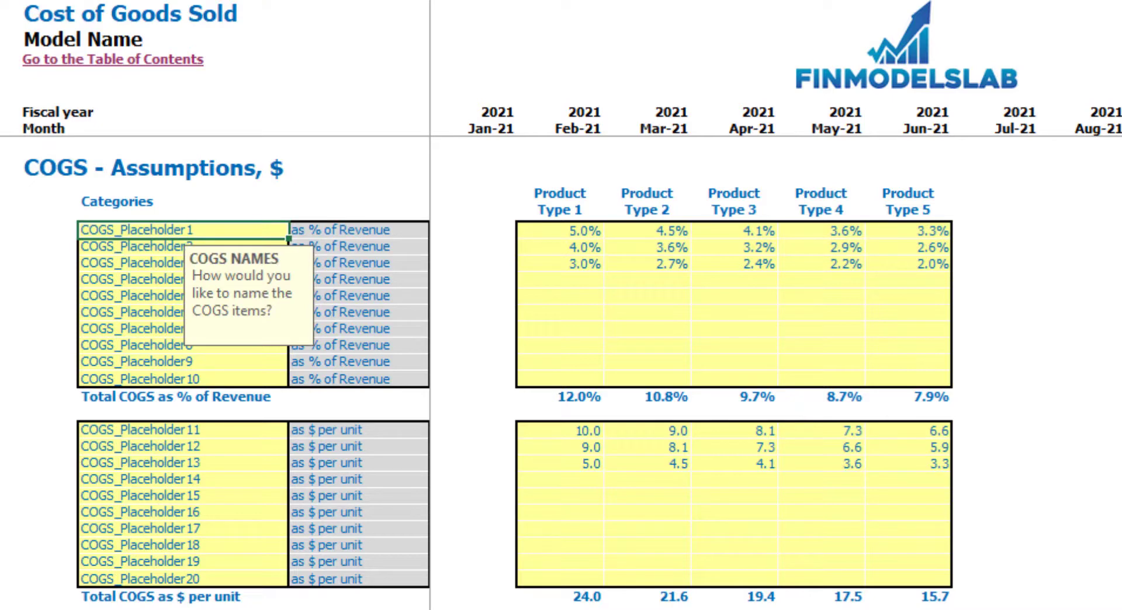
type("Pack")
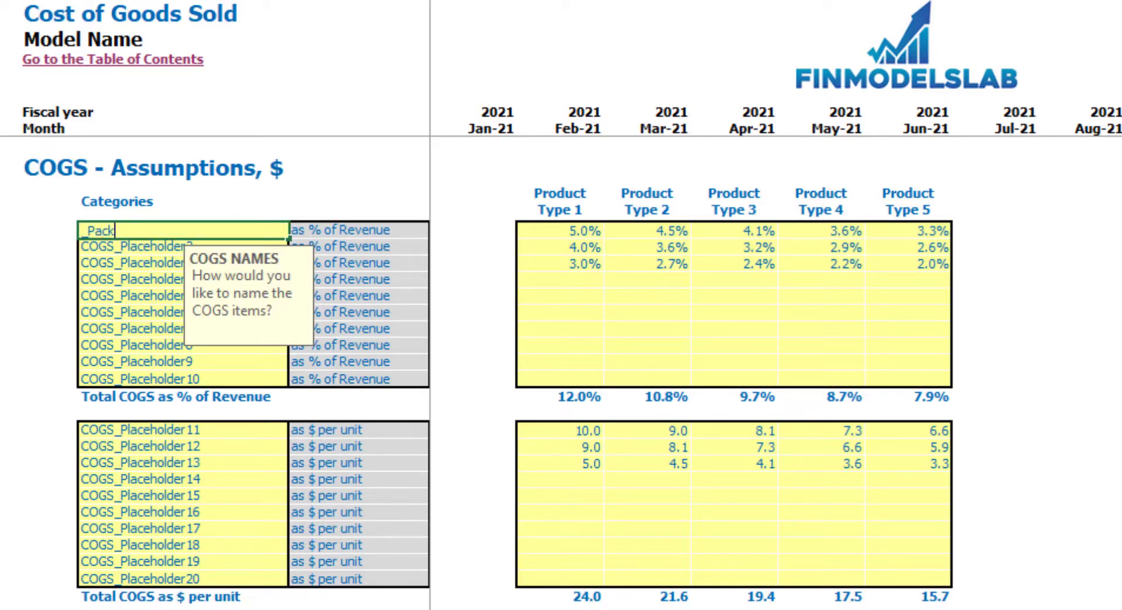
key("Return")
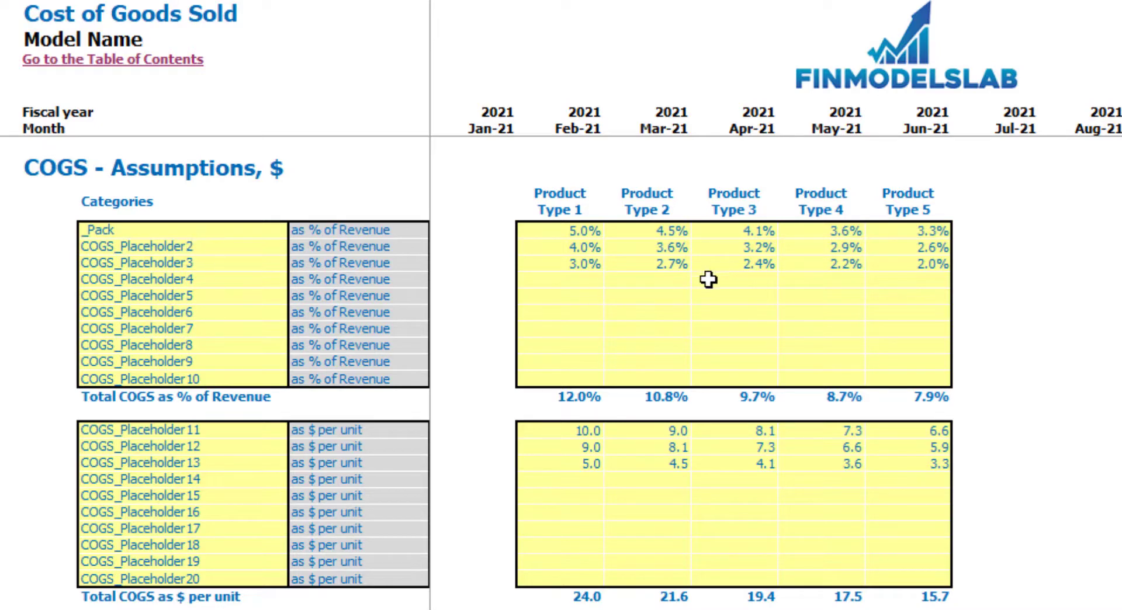
Set the _Pack percentages of revenue to 6%, 7%, 8%, 9% and 10% for Product Types 1 through 5.
left_click(578, 232)
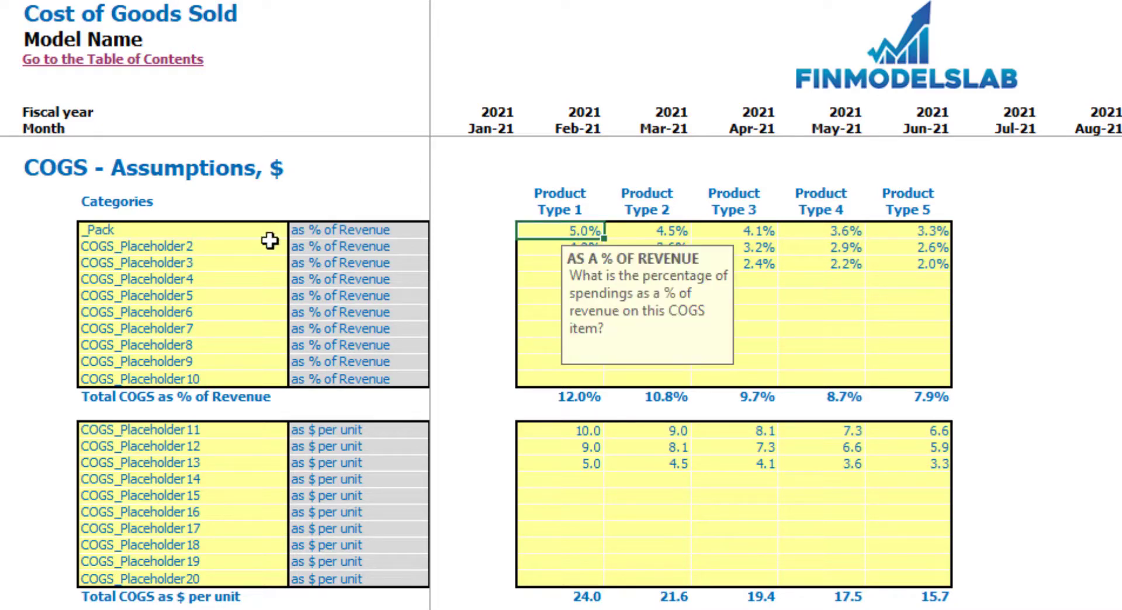
key("Tab")
type("7")
key("Tab")
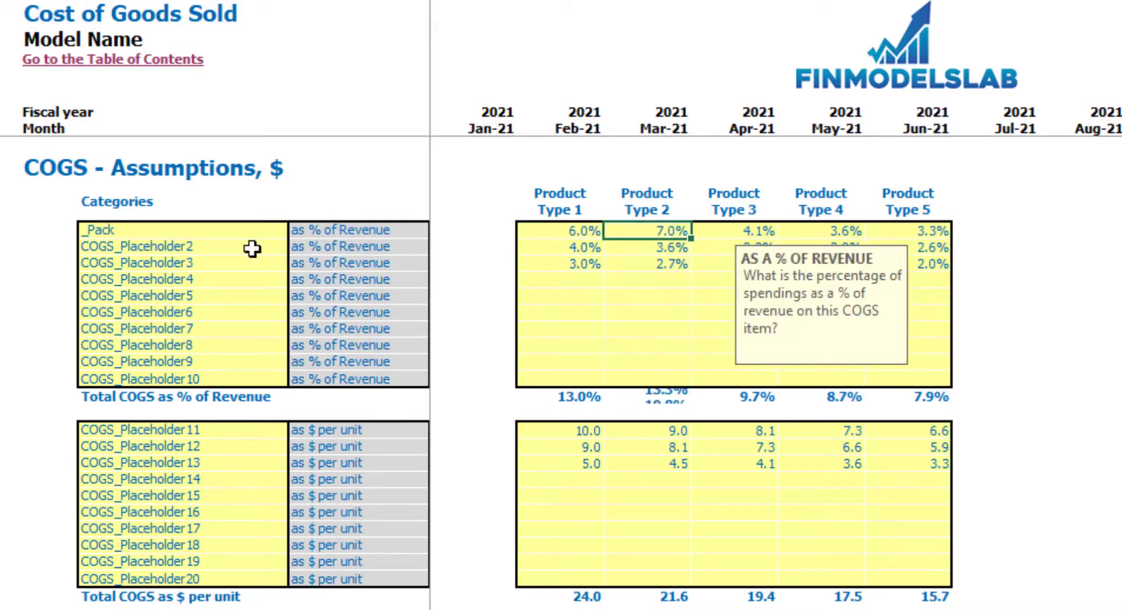
type("8")
key("Tab")
type("9")
key("Tab")
type("10")
key("Return")
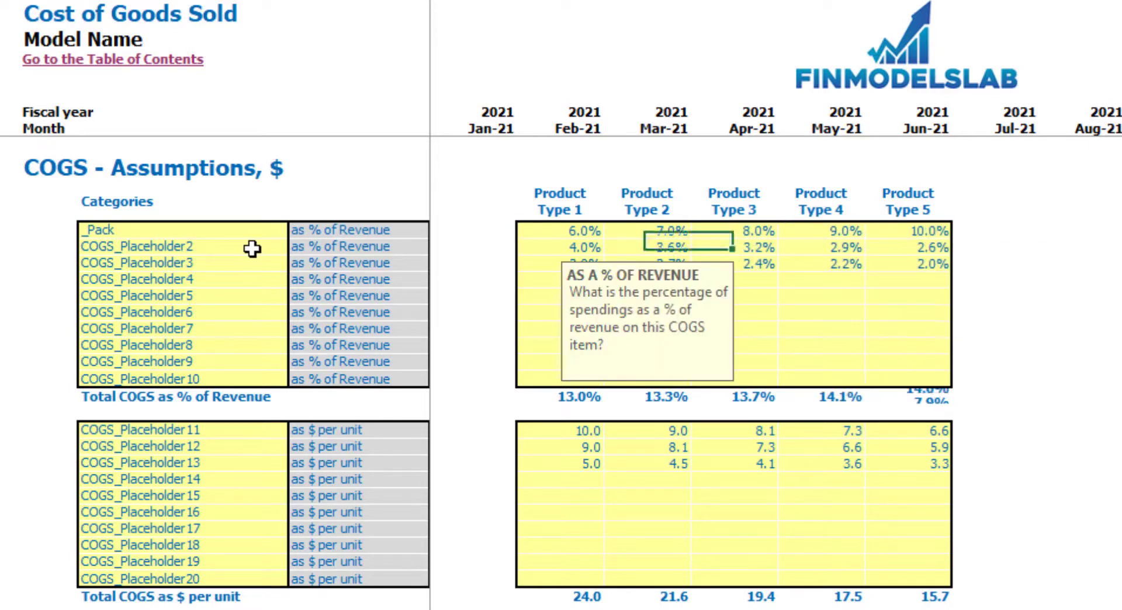
left_click(986, 213)
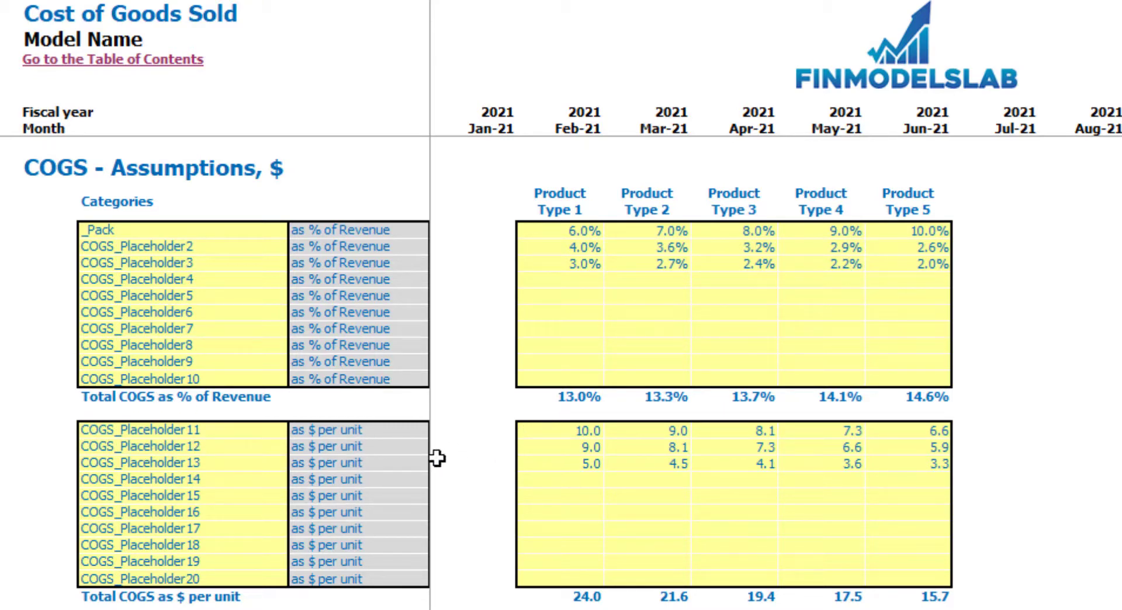
left_click(549, 431)
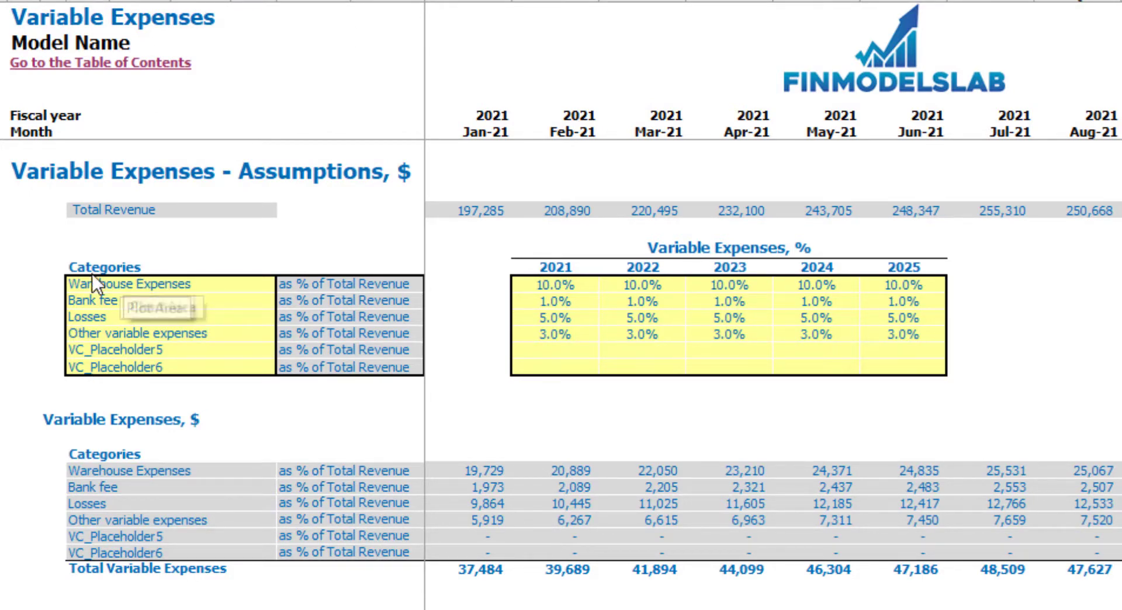
Review the Warehouse Expenses name and its 2021 percentage input in the Variable Expenses assumptions.
left_click(147, 286)
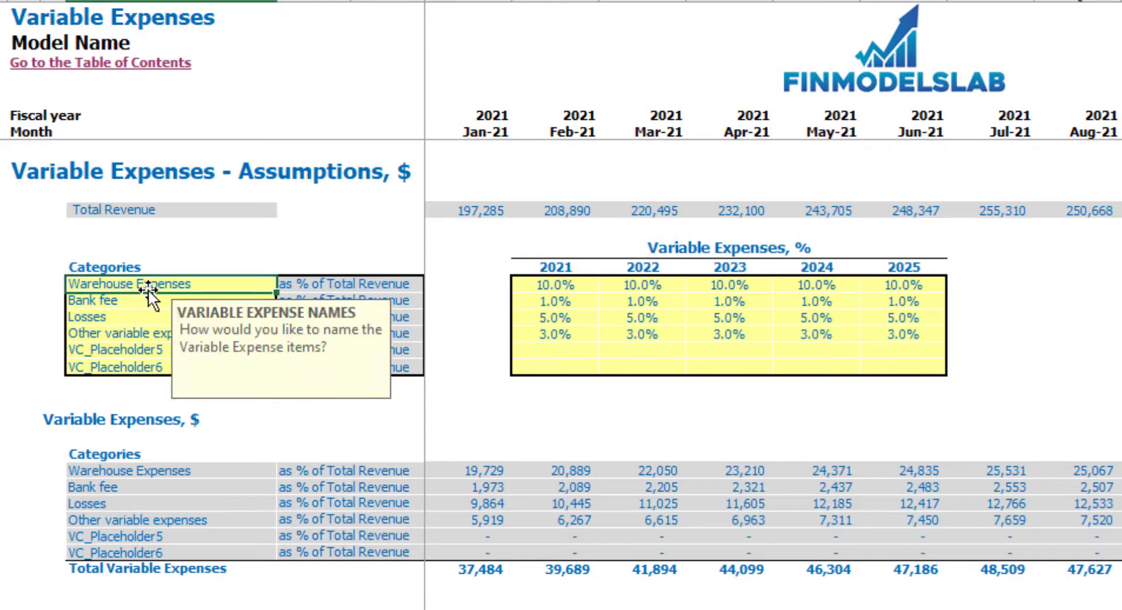
left_click(179, 249)
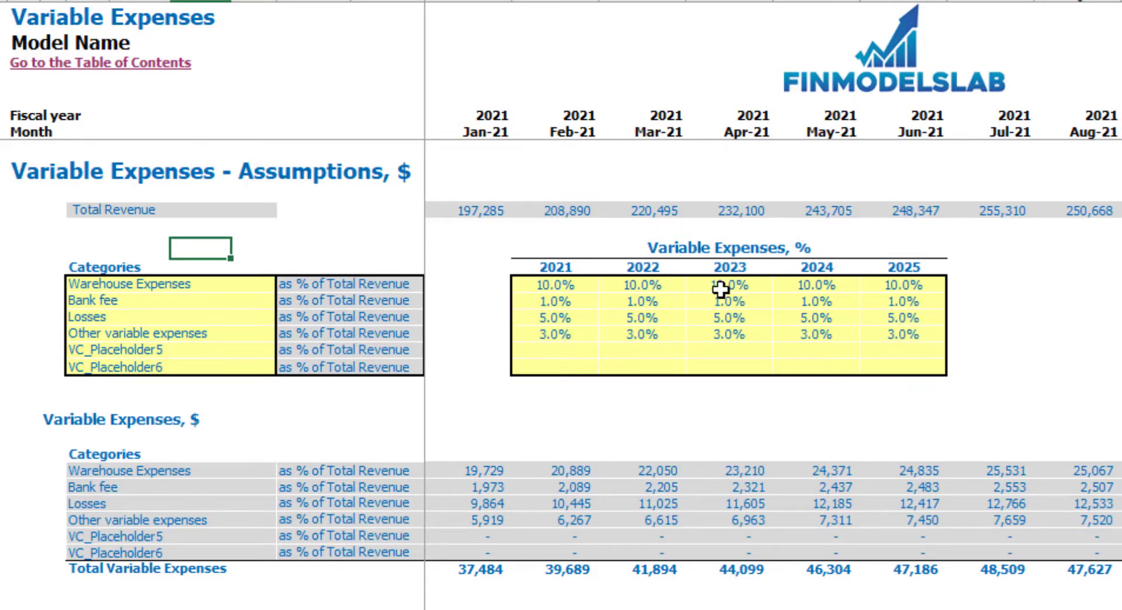
left_click(588, 287)
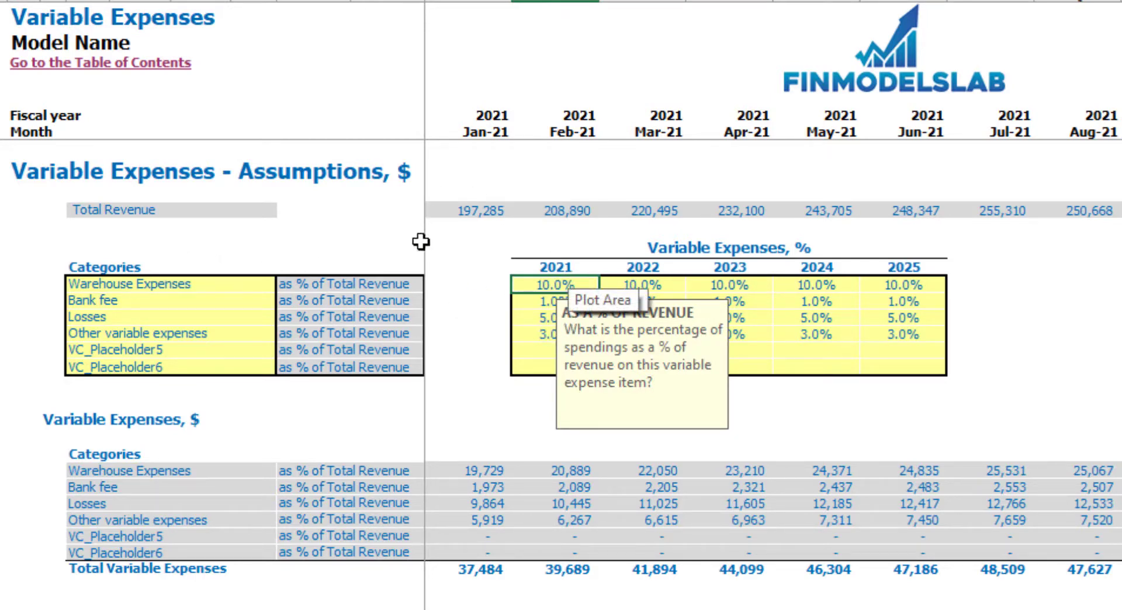
Set the Warehouse Expenses percentages to 12%, 14%, 16% and 18% for 2022 through 2025.
left_click(617, 286)
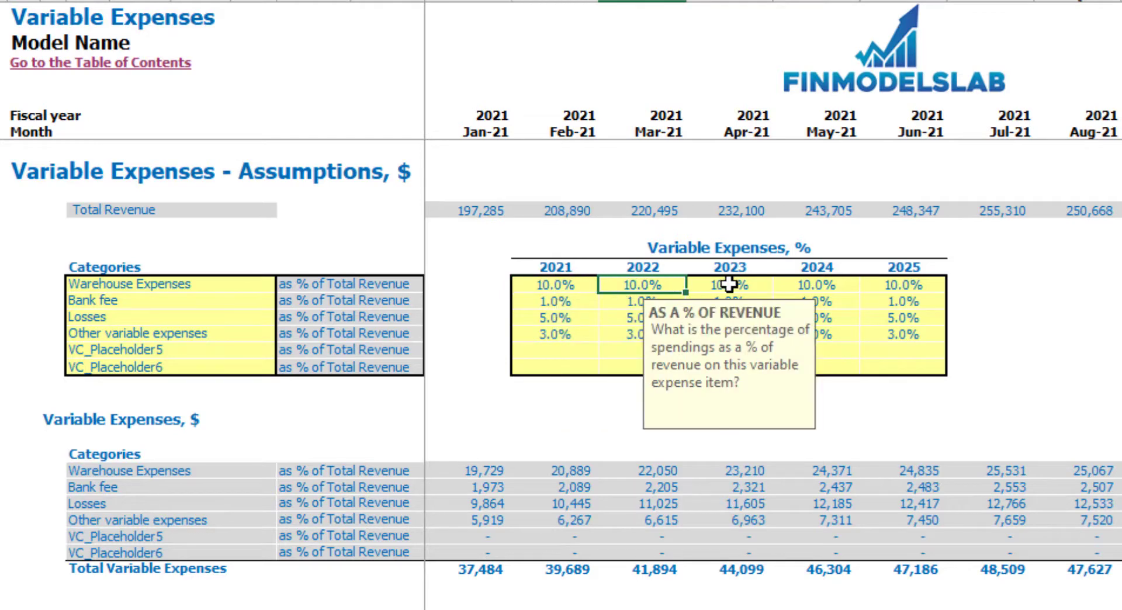
type("12")
key("Tab")
type("14")
key("Tab")
type("10")
key("Tab")
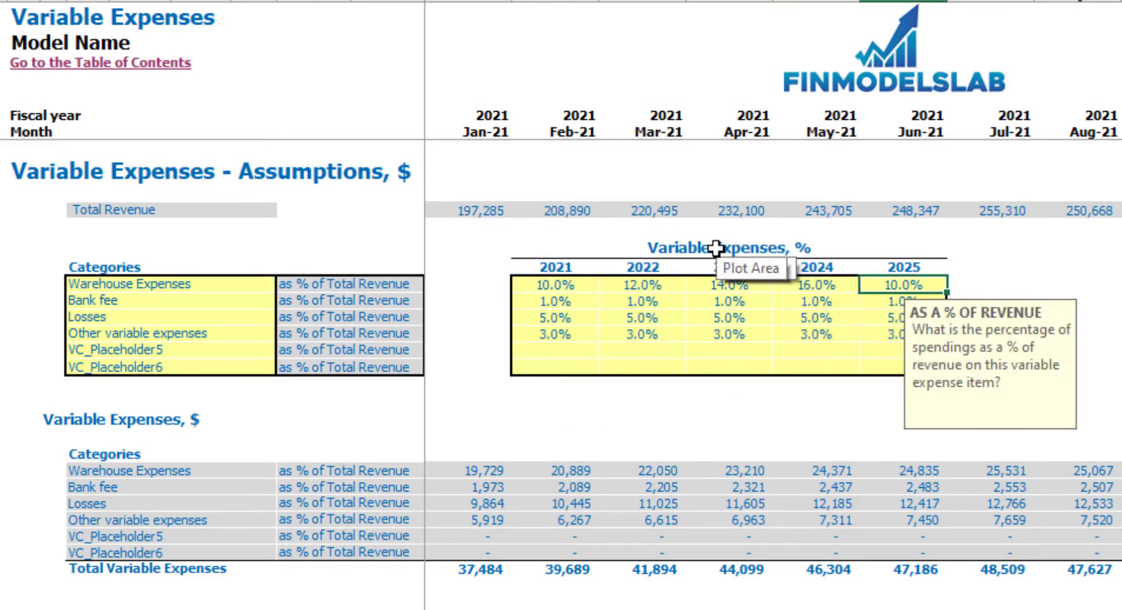
type("18")
key("Tab")
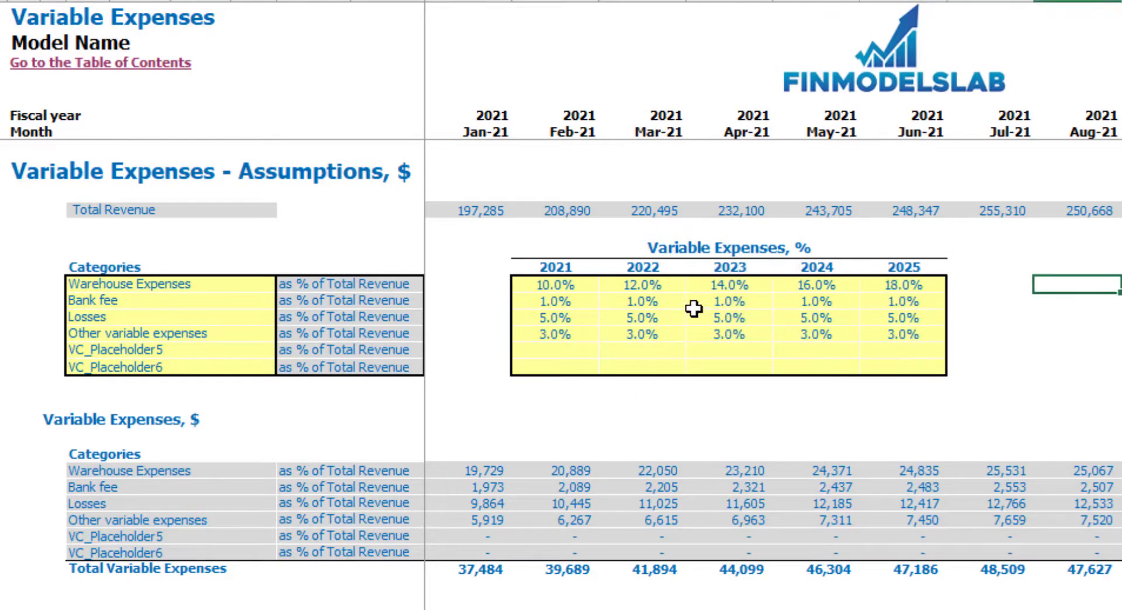
Set the Warehouse Expenses percentages to 9%, 8%, 7% and 6% for 2022 through 2025.
left_click(647, 285)
type("9")
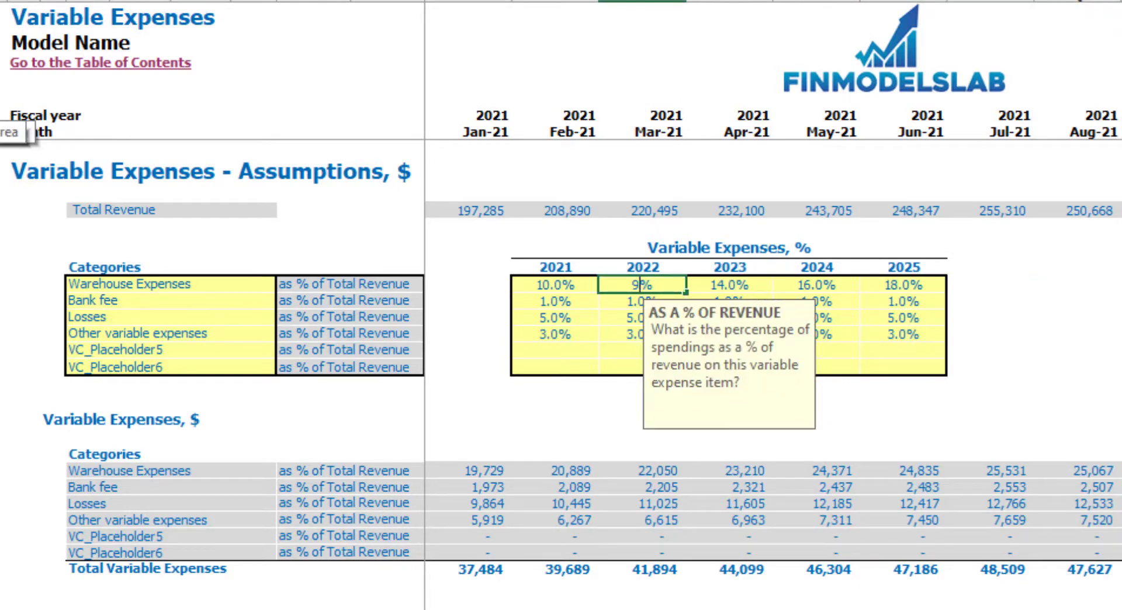
key("Tab")
type("8")
key("Tab")
type("7")
key("Tab")
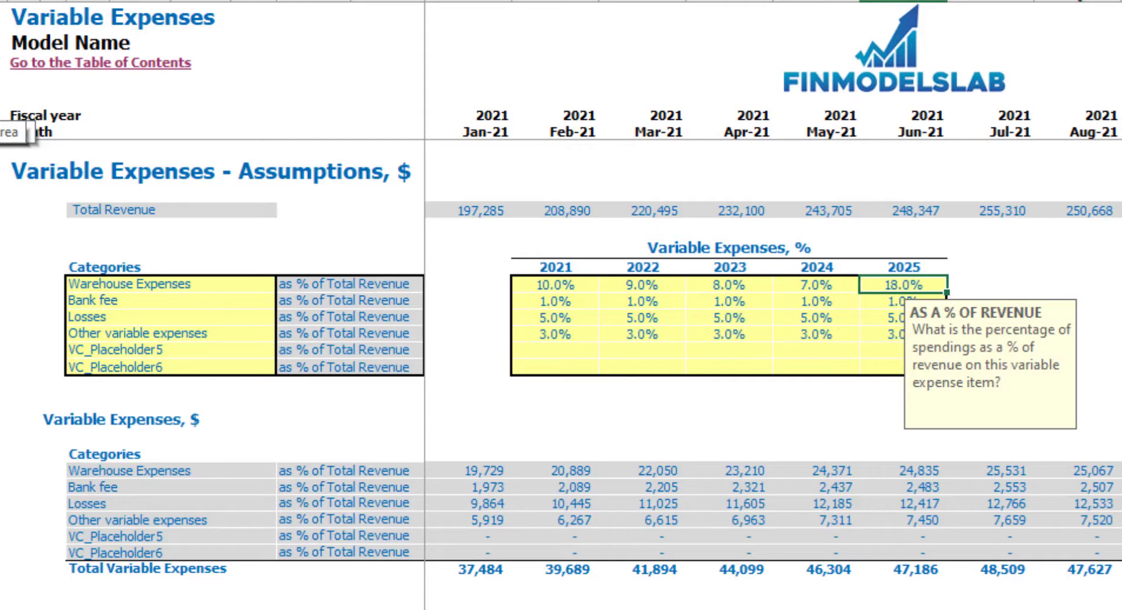
type("6")
key("Tab")
left_click(1037, 349)
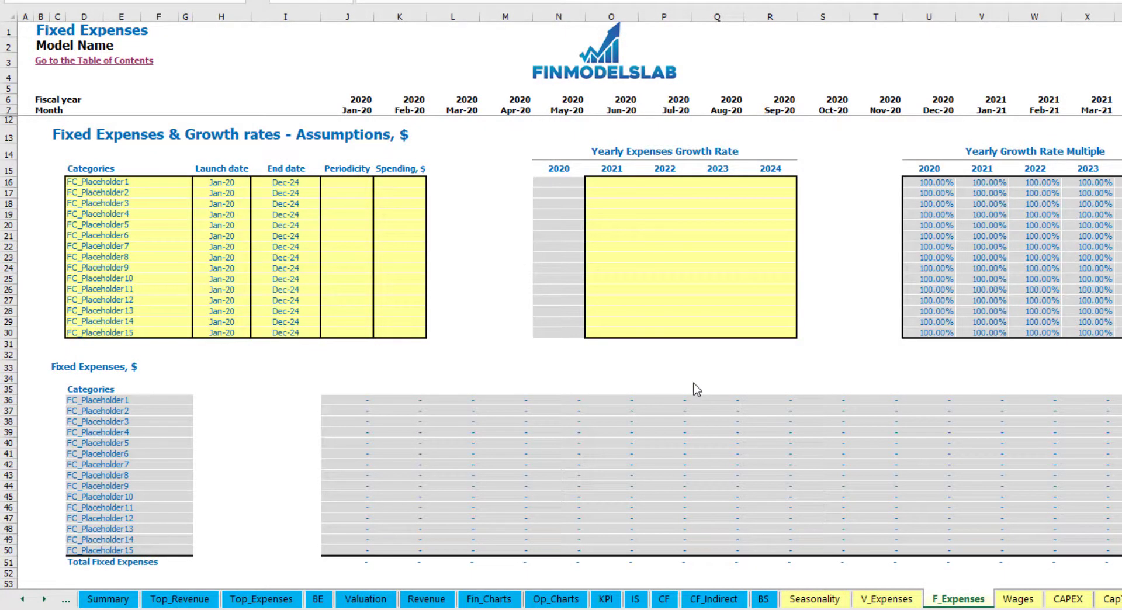
Rename the first category in the Fixed Expenses assumptions as Utilities and set its launch date to Mar-20.
left_click(131, 182)
type("U")
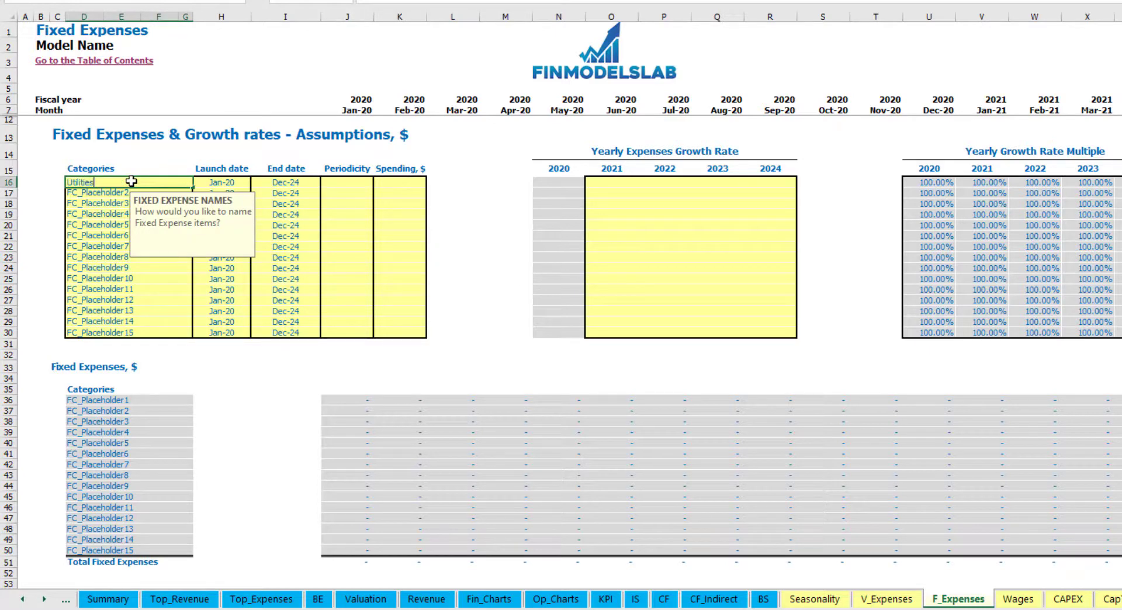
type("tilities")
key("Return")
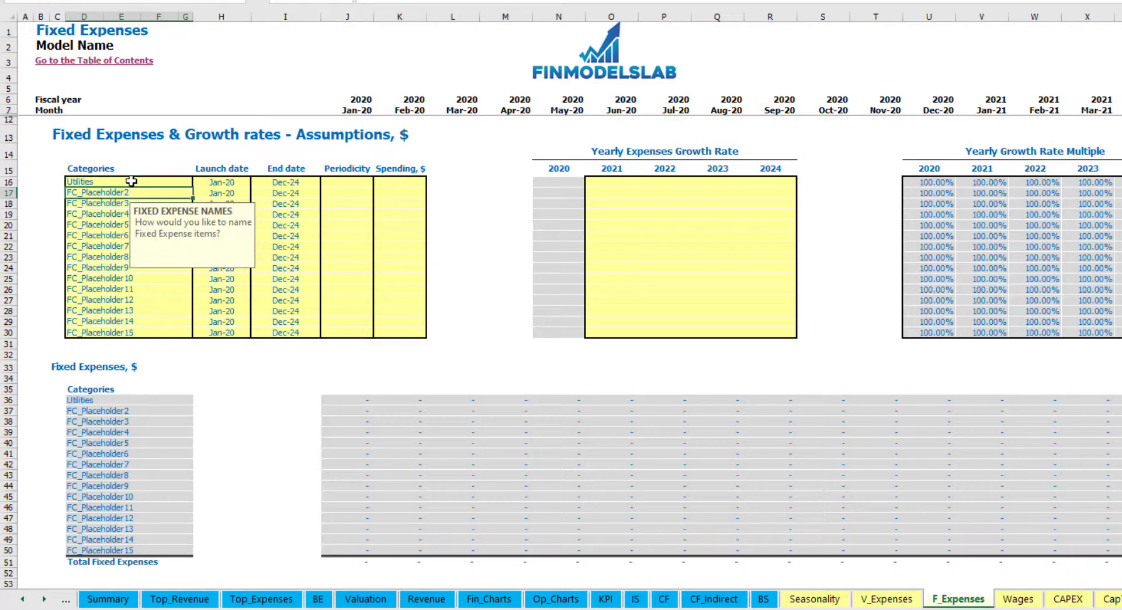
left_click(223, 181)
left_click(256, 183)
left_click(210, 213)
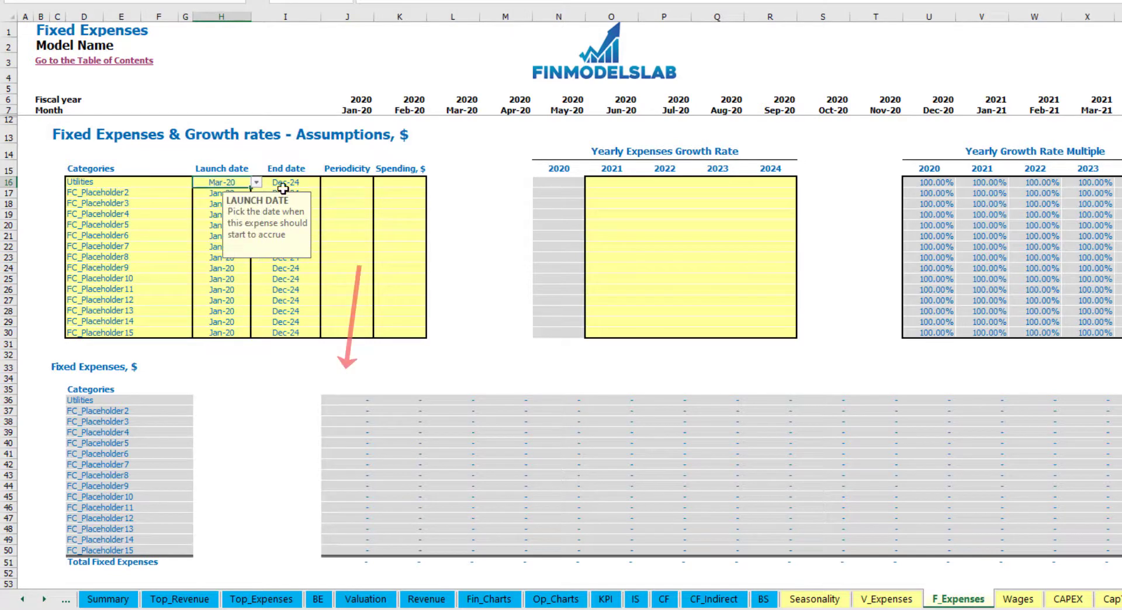
Check the Utilities end date against the monthly timeline running from Jan-20 into 2024.
left_click(295, 181)
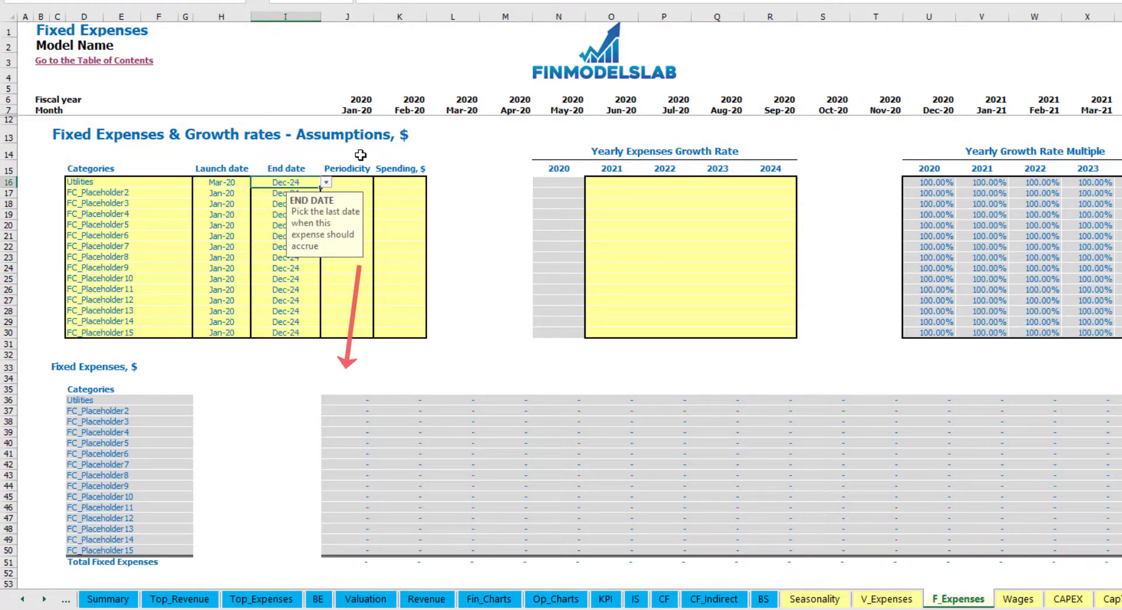
left_click(356, 111)
scroll(356, 114, "right", 10)
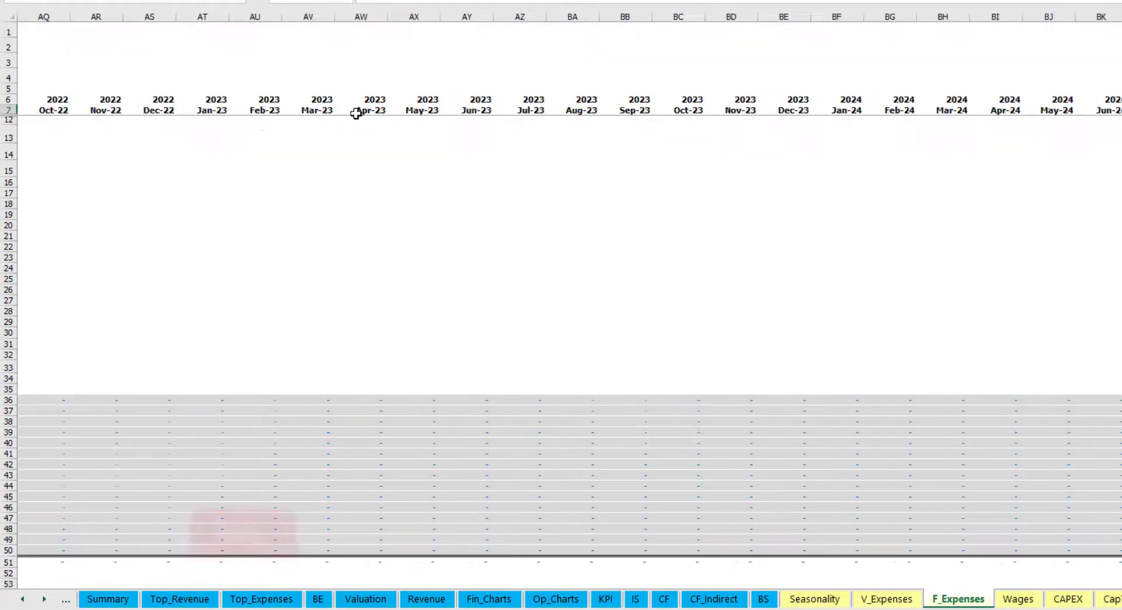
scroll(356, 113, "left", 12)
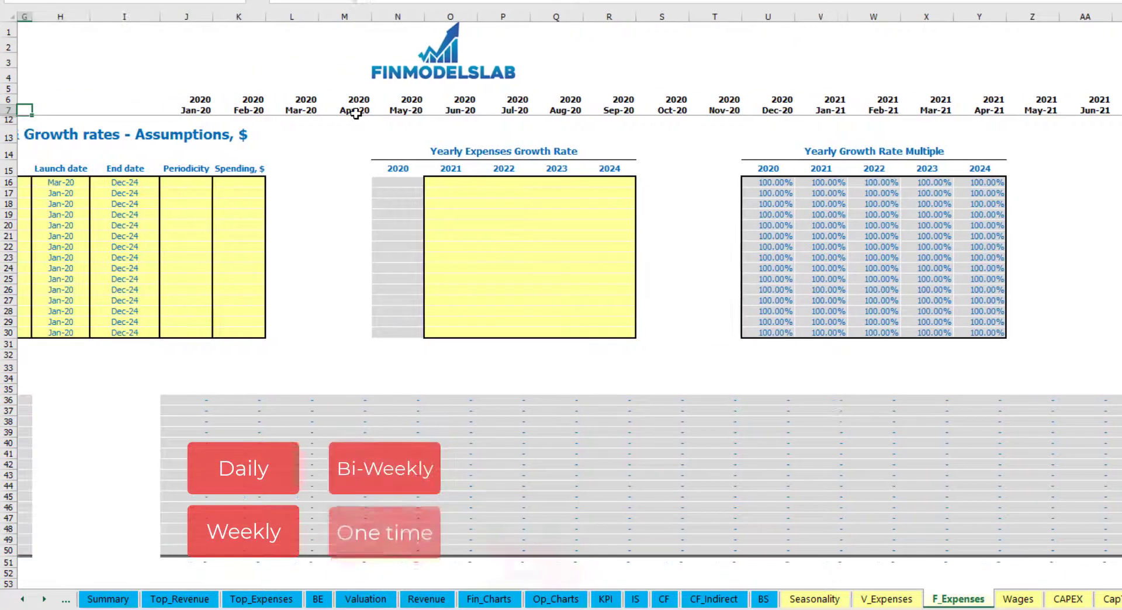
scroll(355, 114, "left", 3)
Set the Utilities expense to Daily periodicity with a spending amount of $50.
left_click(348, 182)
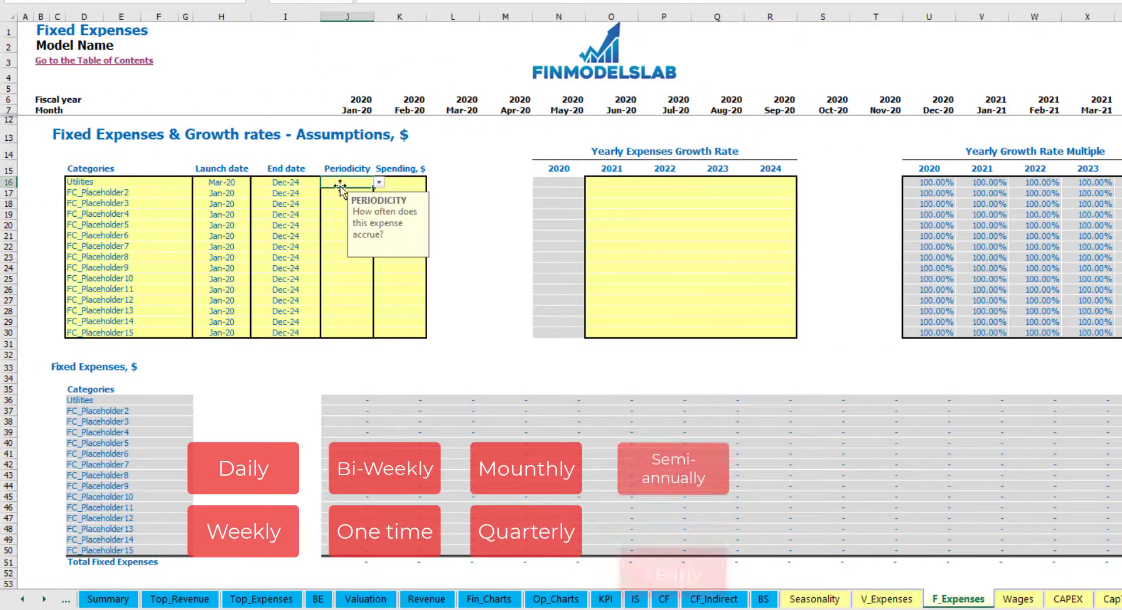
left_click(379, 182)
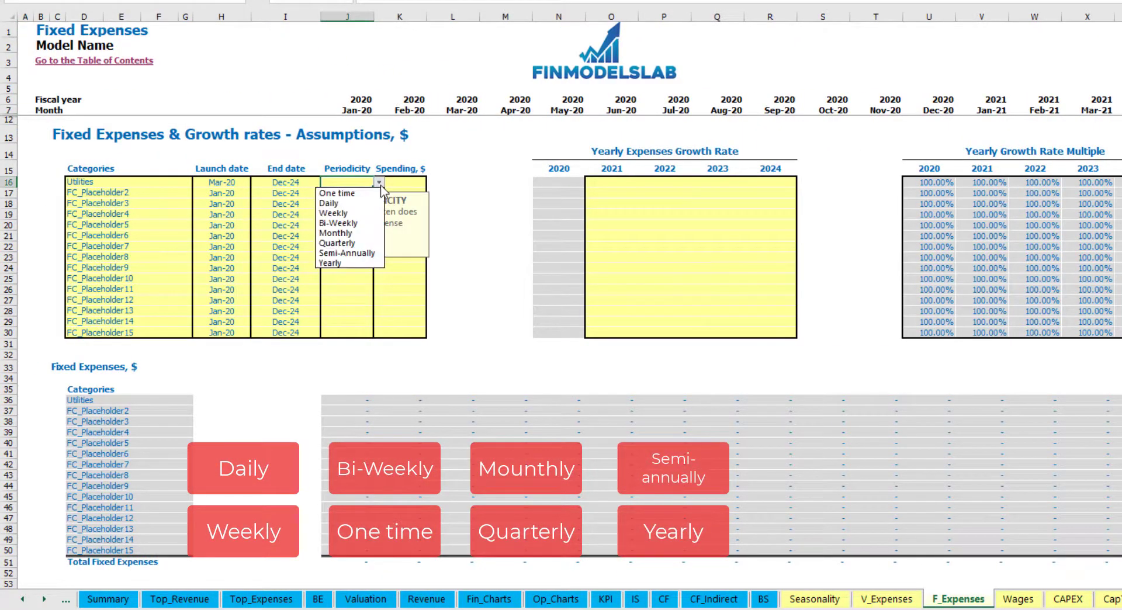
left_click(354, 205)
key("Tab")
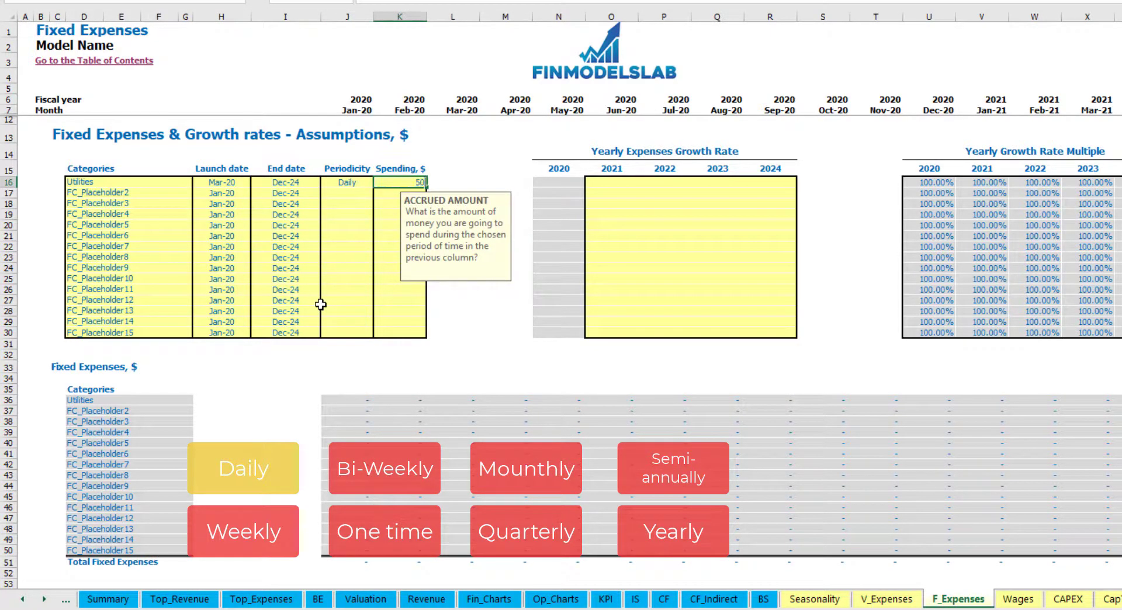
type("50")
key("Return")
Compare the calculated monthly Utilities expenses for Mar-20, Apr-20 and May-20 in the Fixed Expenses table.
left_click(461, 402)
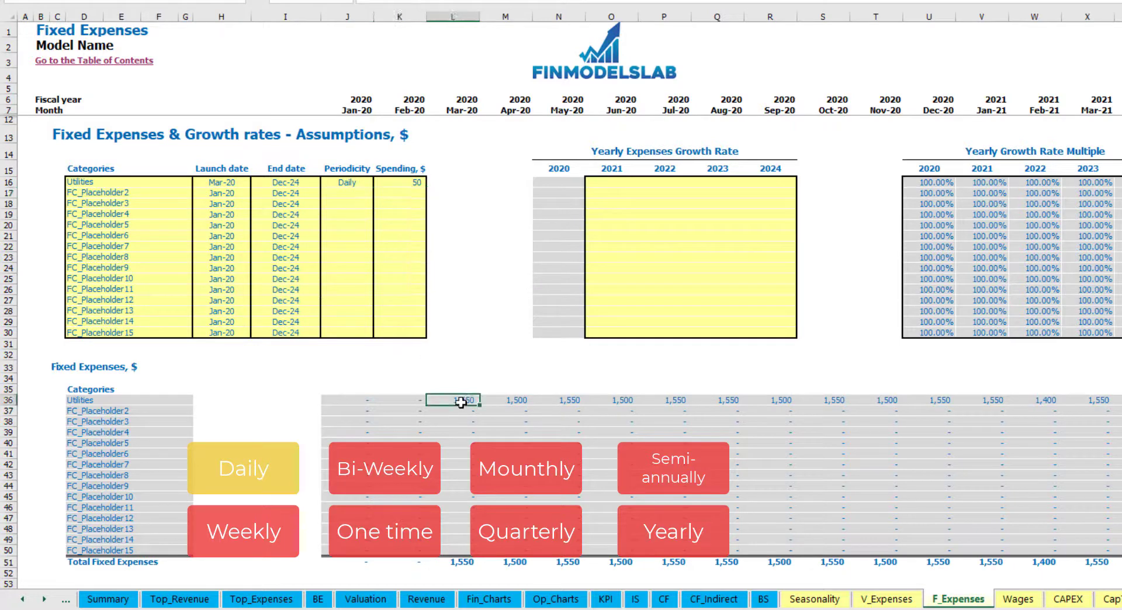
left_click(513, 400)
left_click(575, 401)
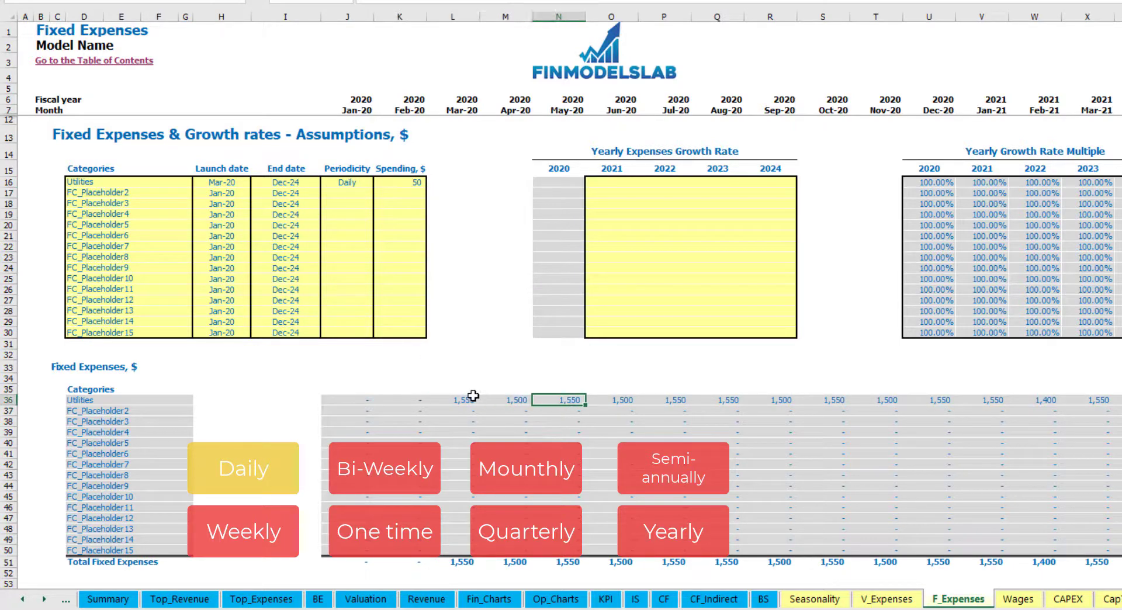
left_click(468, 401)
left_click(499, 402)
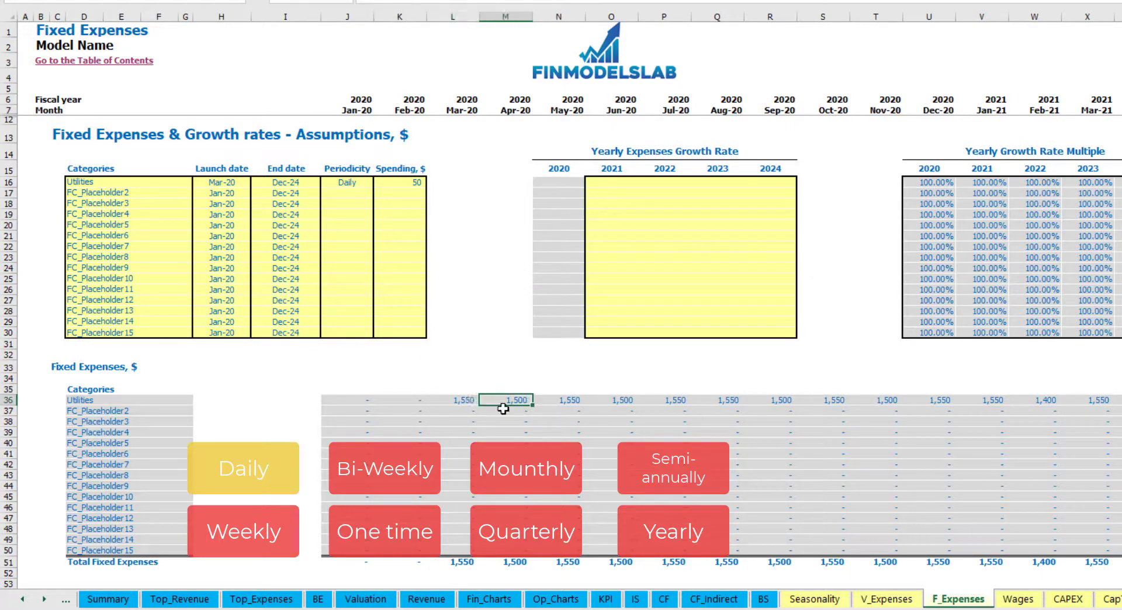
left_click(458, 108)
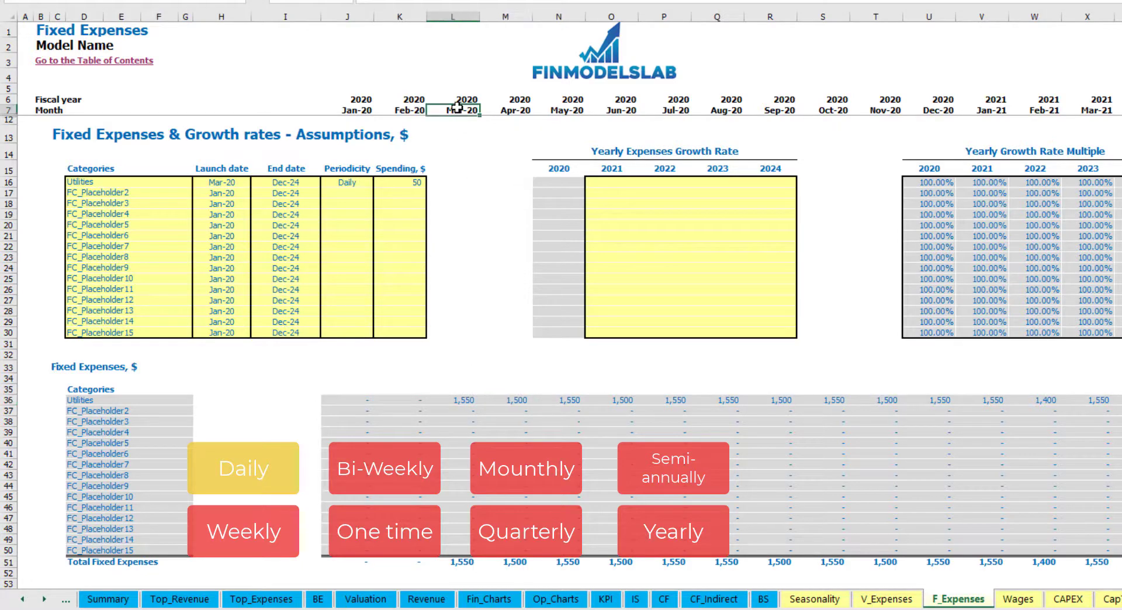
left_click(468, 401)
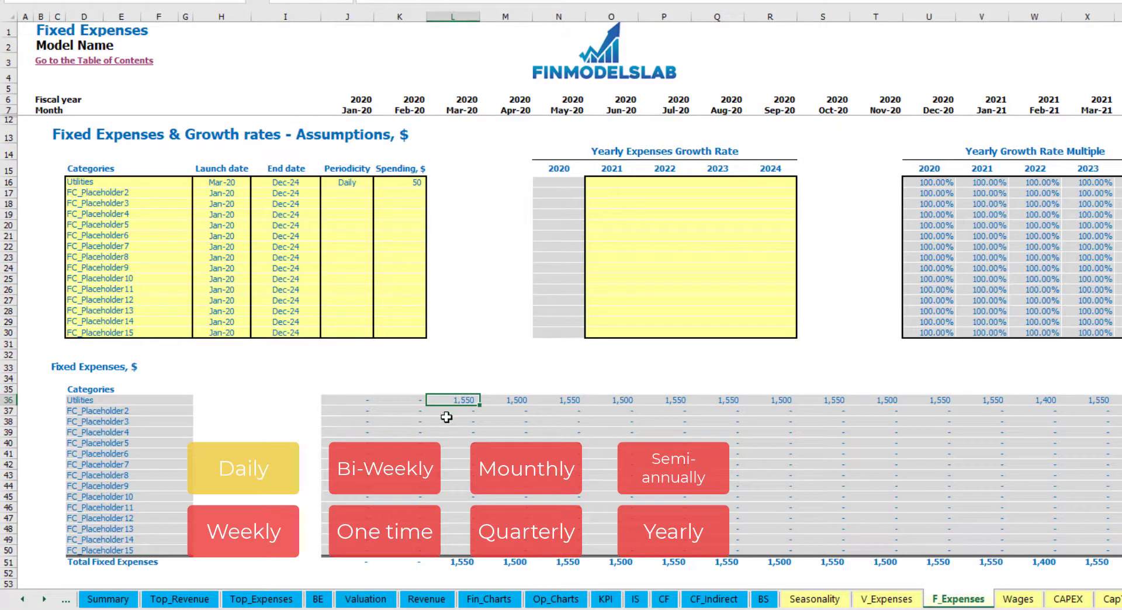
left_click(512, 401)
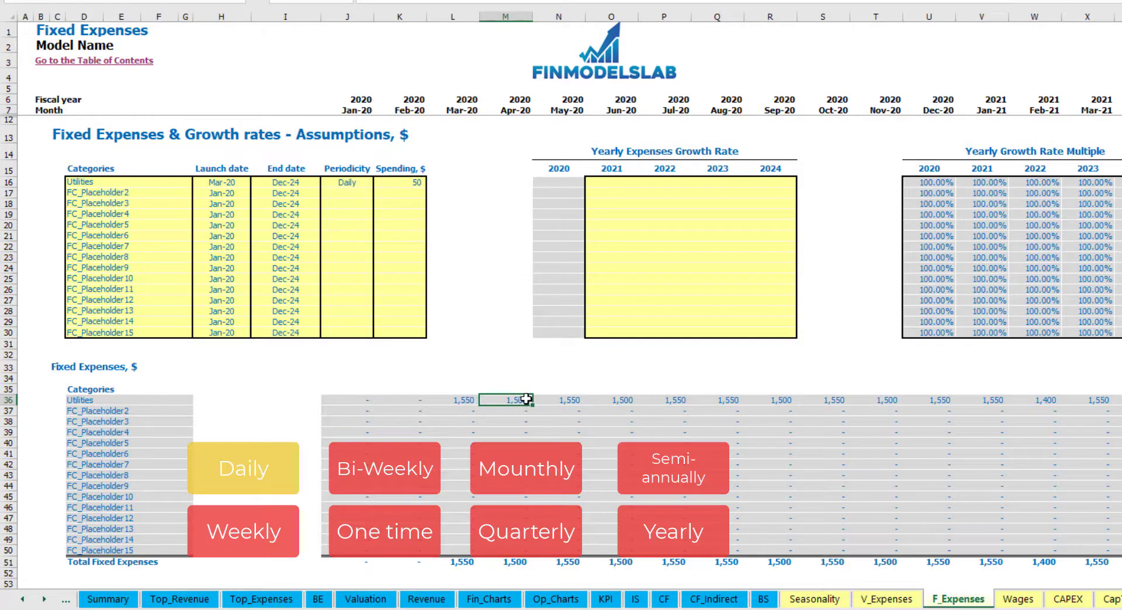
Set the Utilities yearly expenses growth rate to 5% for 2021 and copy it to 2022 through 2024.
left_click(620, 185)
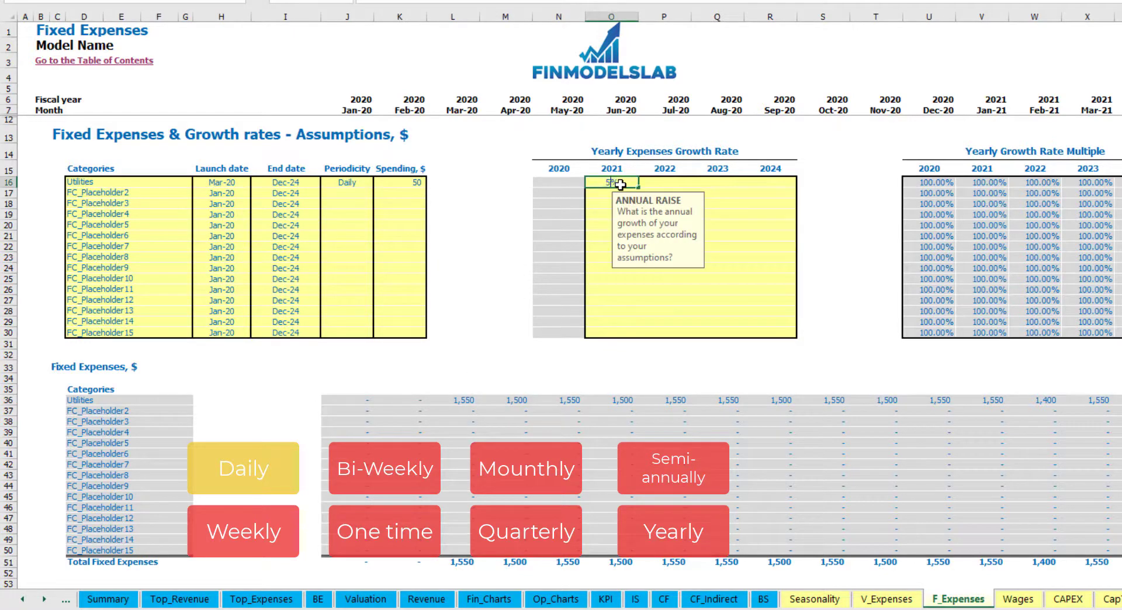
type("5")
key("Return")
key("Up")
key("ctrl+c")
key("Right")
key("shift+Right")
key("shift+Right")
key("ctrl+v")
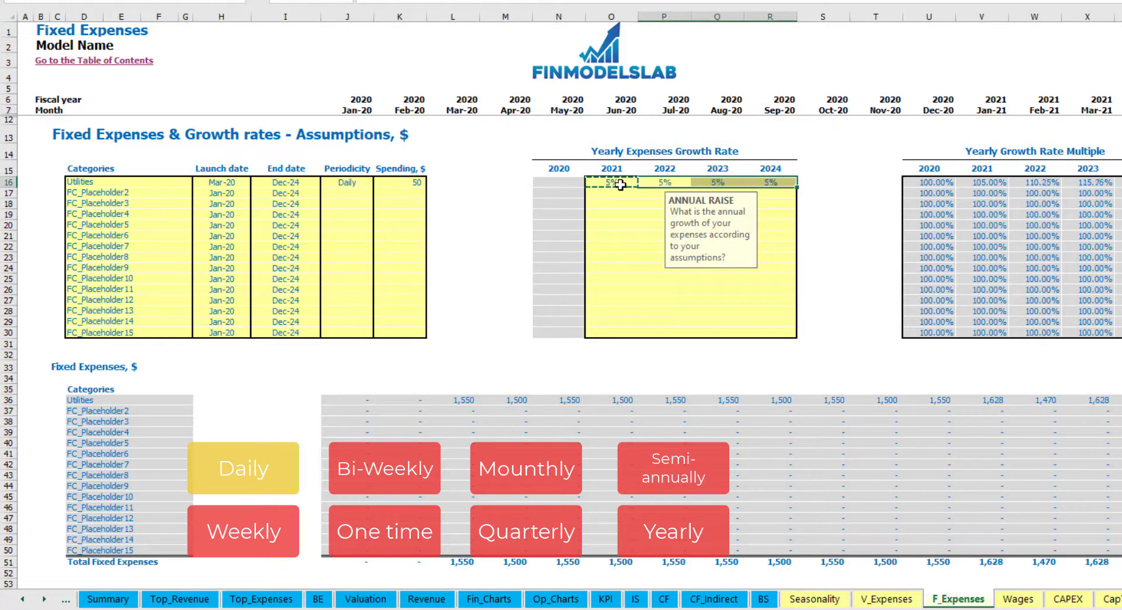
Review the Utilities growth rates alongside the Yearly Growth Rate Multiple table and the monthly expenses into 2022.
key("Left")
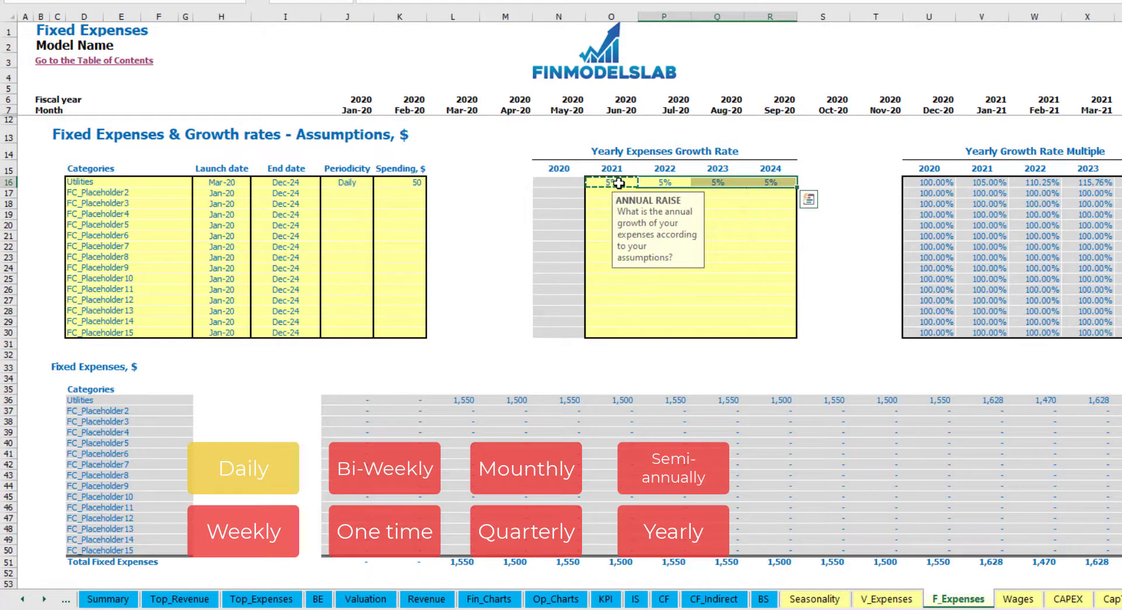
key("shift+Right")
key("shift+Right")
key("shift+Right")
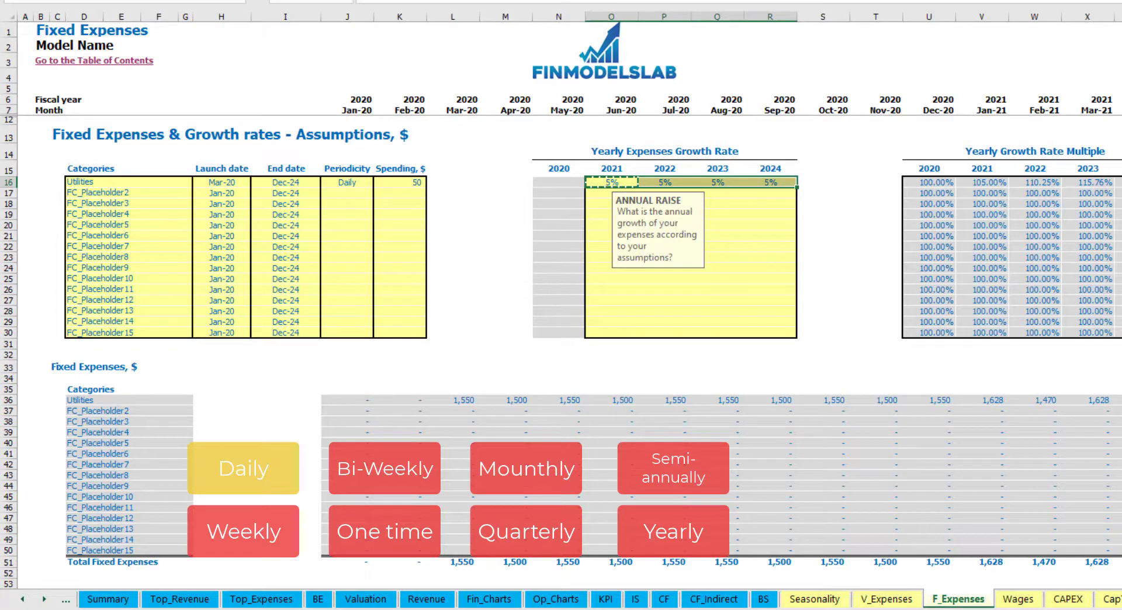
scroll(561, 292, "right", 6)
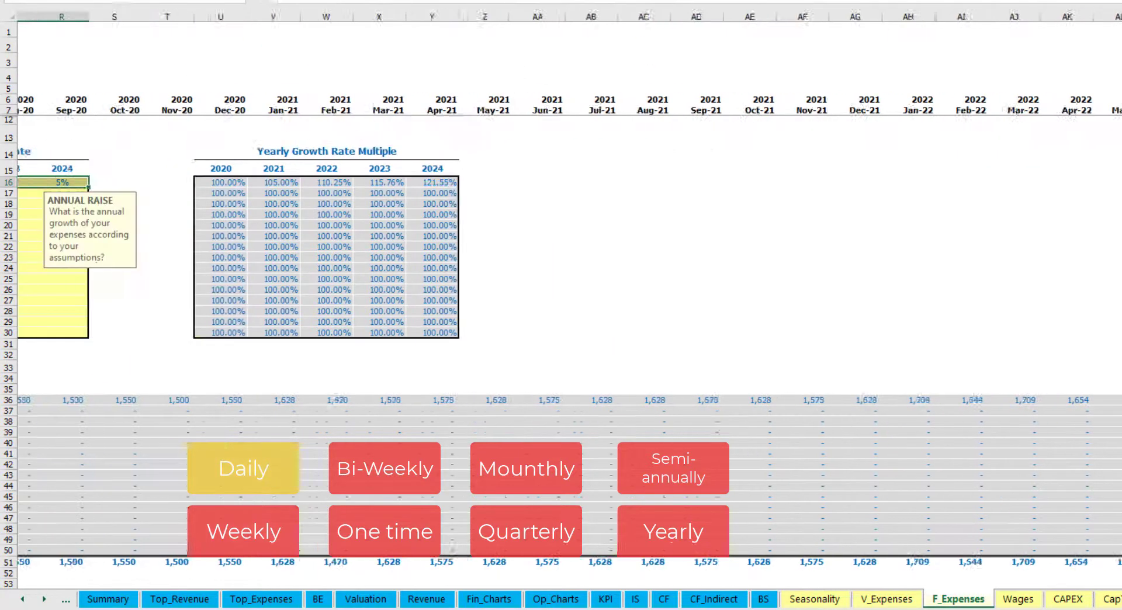
scroll(517, 380, "left", 6)
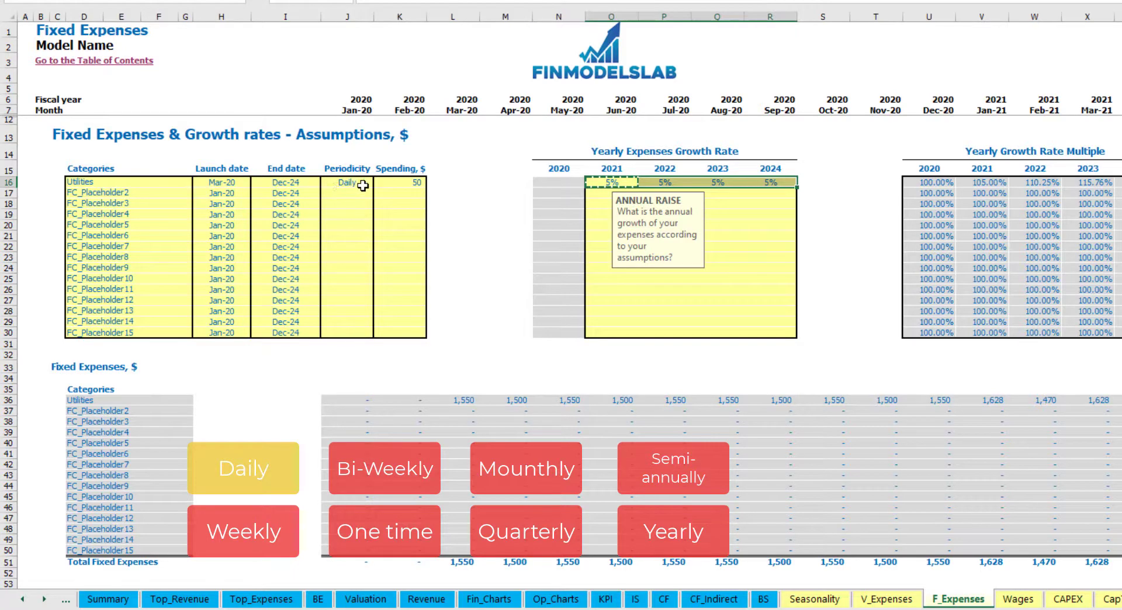
Name the second fixed expense category Advertising and set its launch date to Mar-20 and end date to Aug-24.
left_click(140, 189)
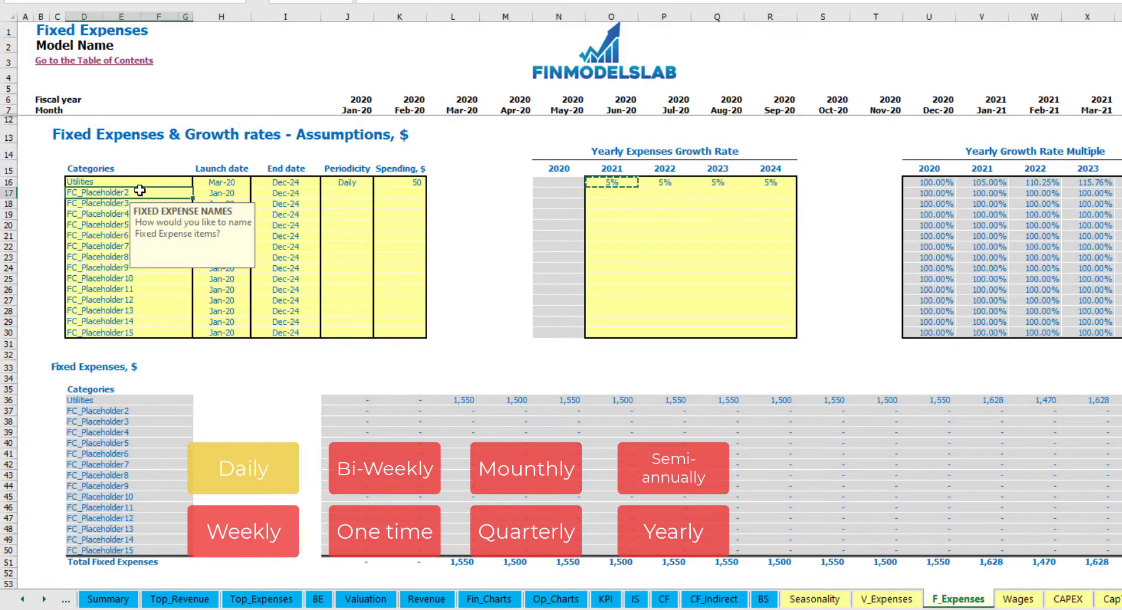
type("Advertisi")
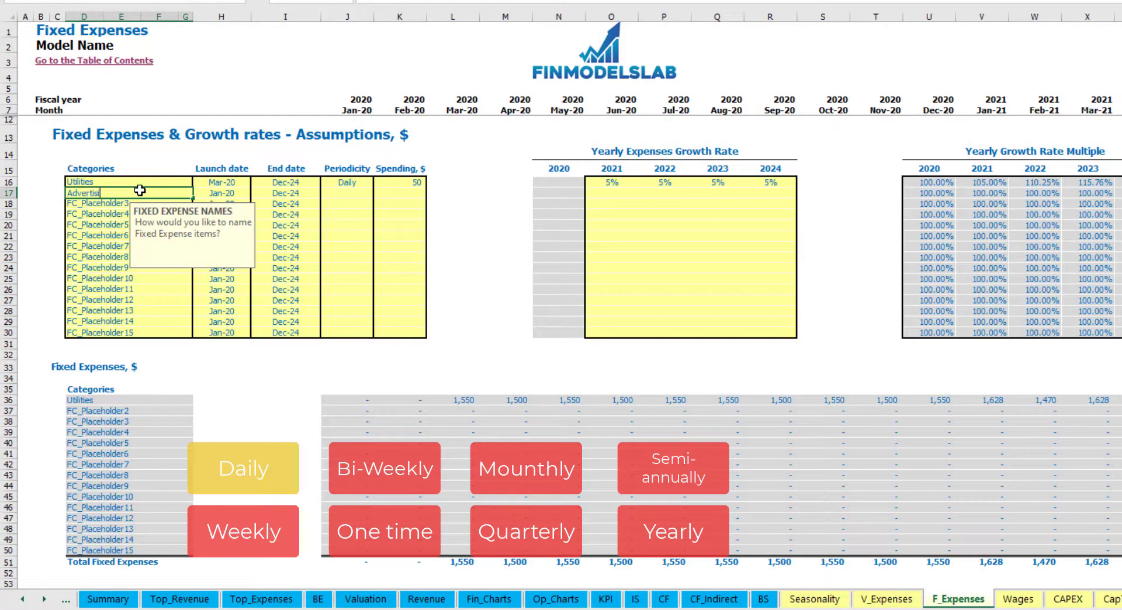
type("ng")
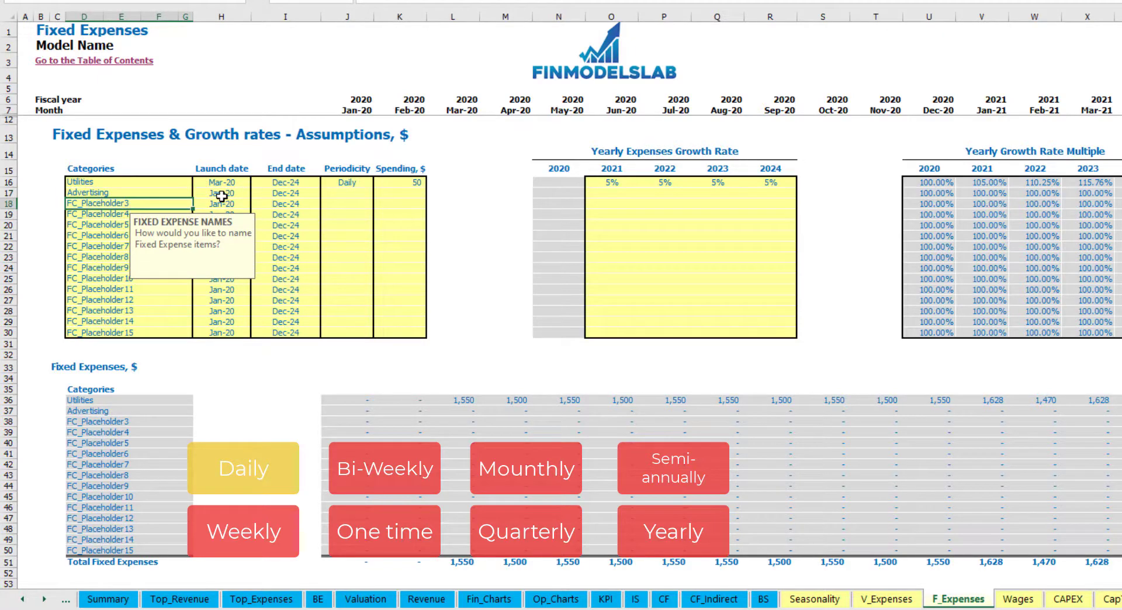
left_click(222, 194)
left_click(256, 192)
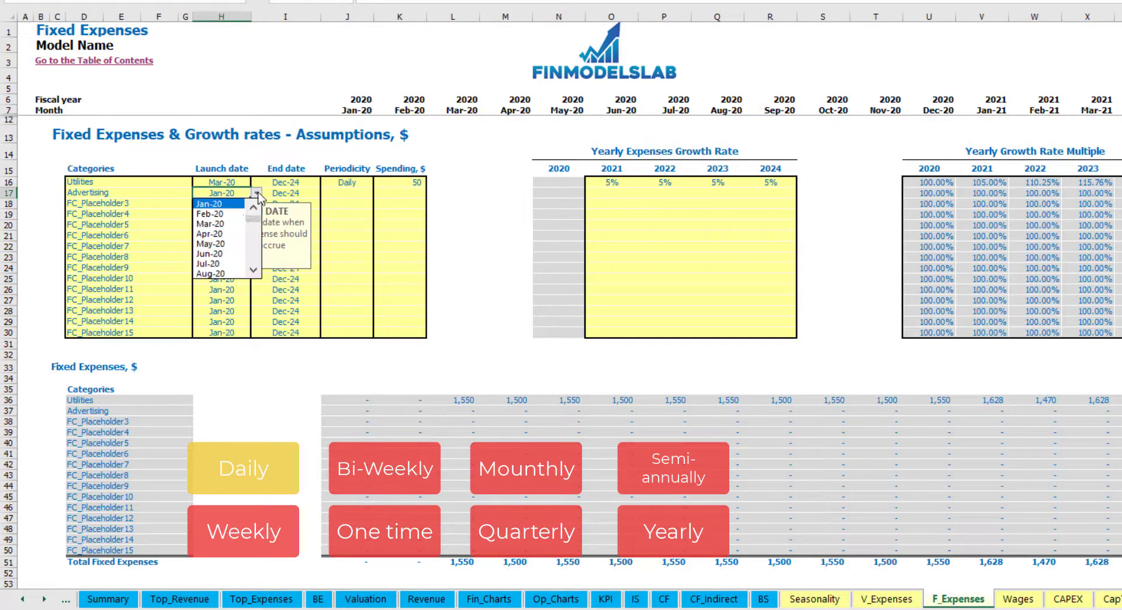
left_click(230, 225)
left_click(302, 194)
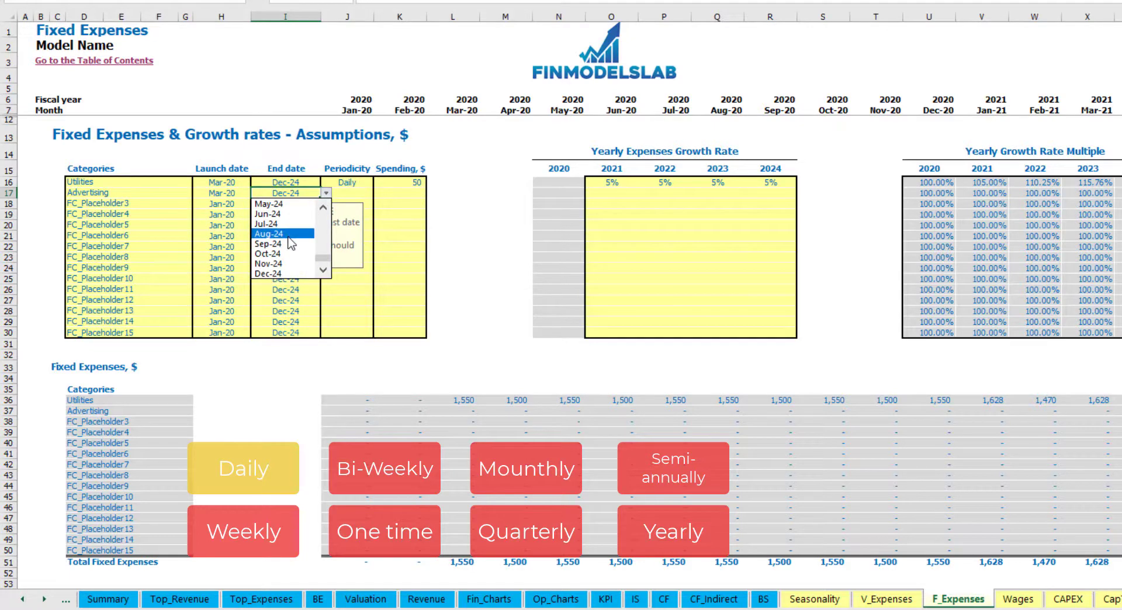
left_click(270, 233)
Set the Advertising expense to Weekly periodicity with a spending amount of $100.
left_click(347, 192)
left_click(379, 192)
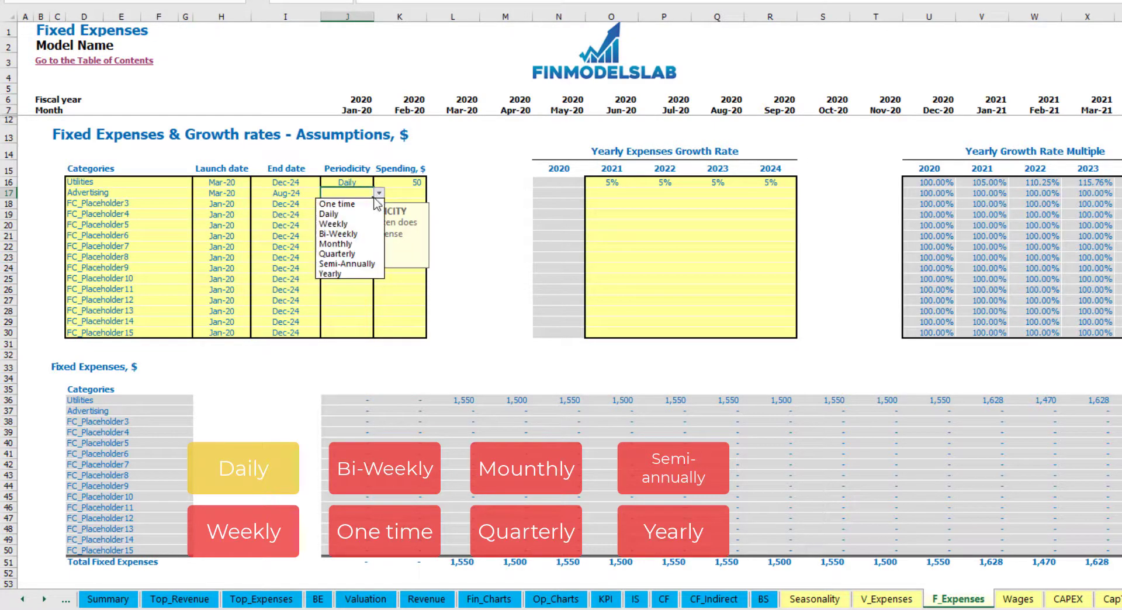
left_click(351, 223)
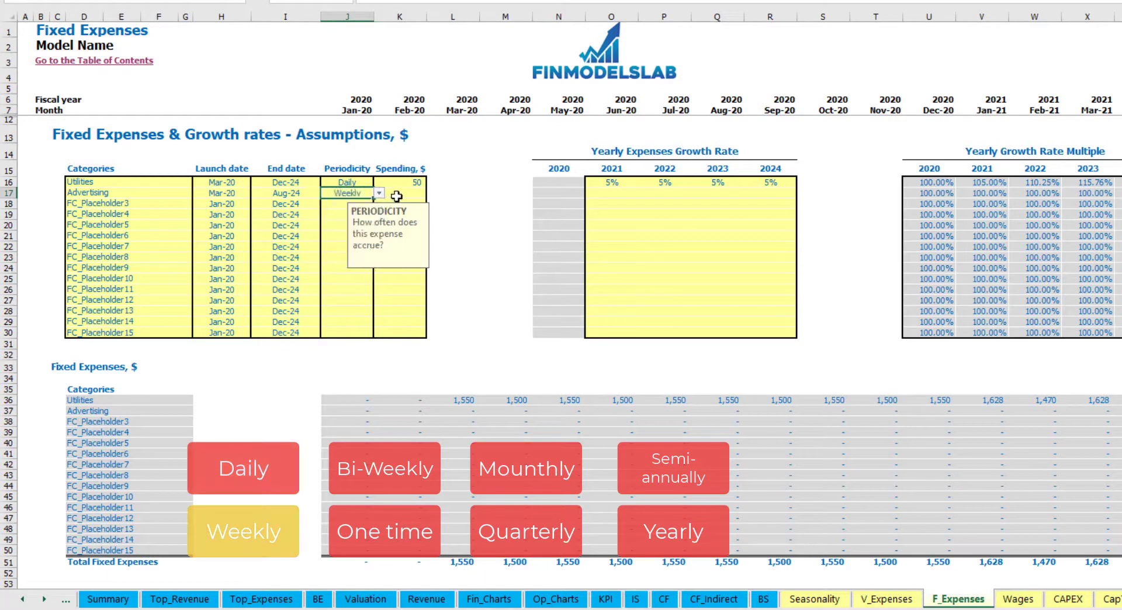
left_click(396, 197)
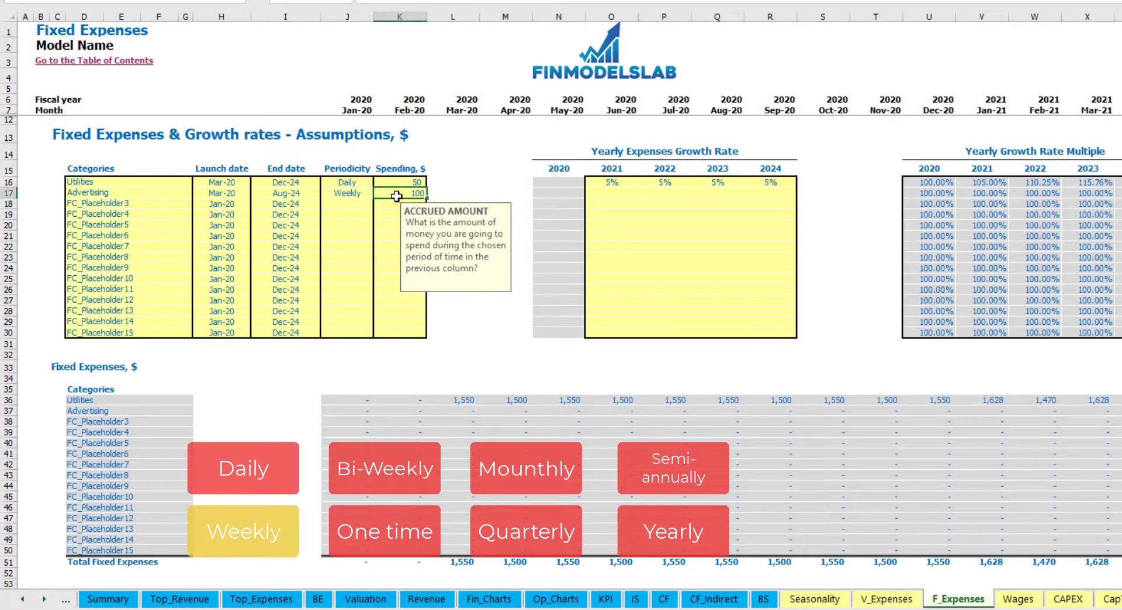
type("100")
key("Return")
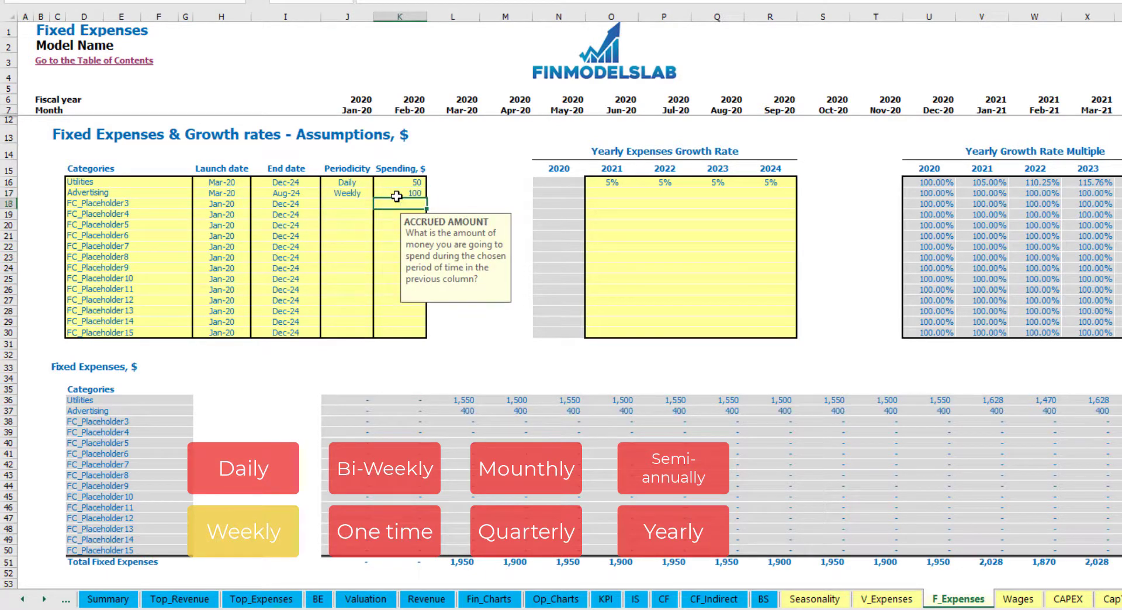
Examine the calculated monthly Advertising expenses in the Fixed Expenses table from Mar-20 through 2024.
left_click(468, 412)
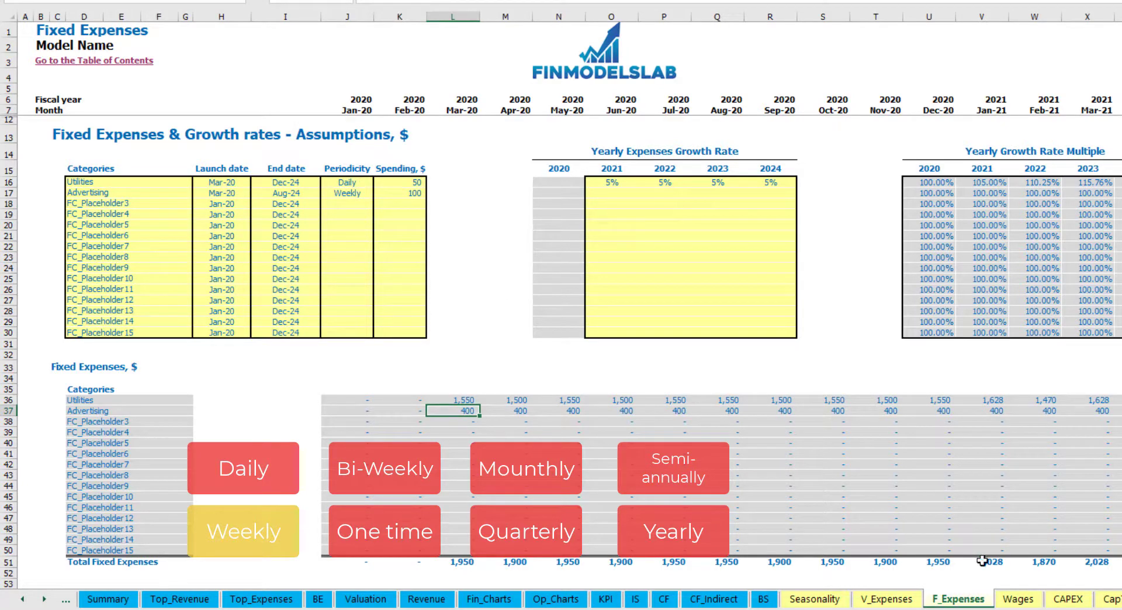
scroll(570, 292, "right", 10)
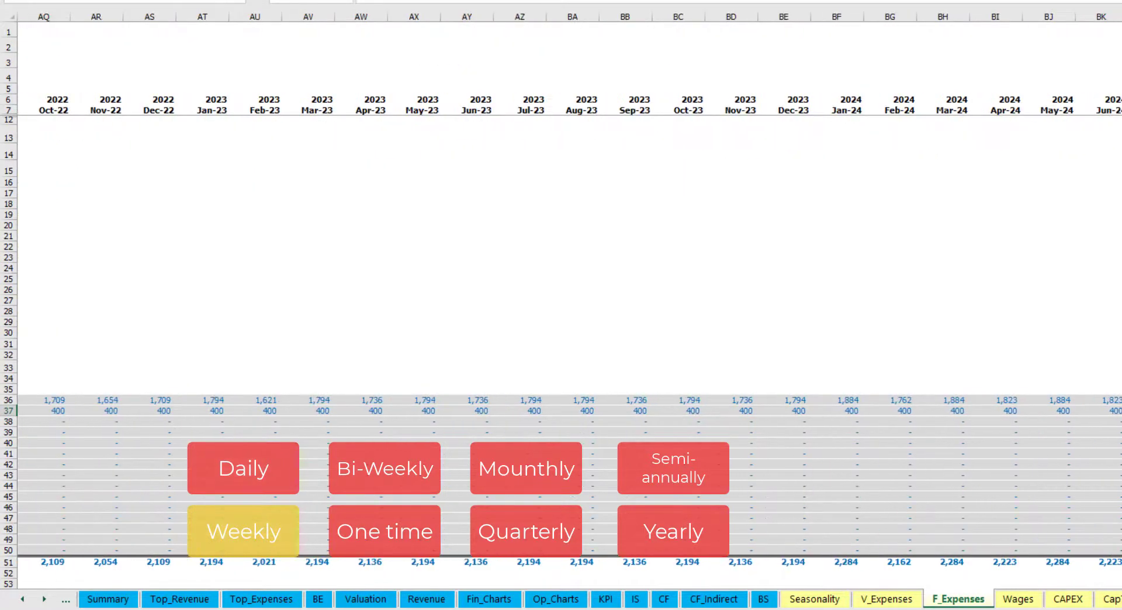
key("ctrl+space")
key("Right")
scroll(561, 292, "left", 10)
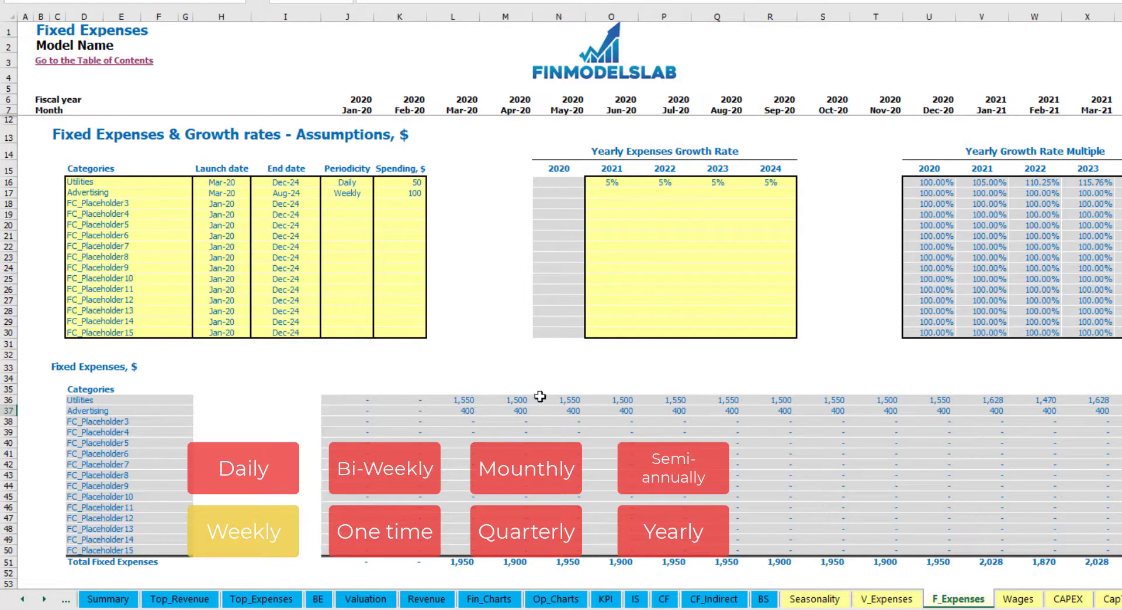
Set the Advertising expense to Bi-Weekly periodicity with a spending amount of $500.
left_click(348, 193)
left_click(378, 193)
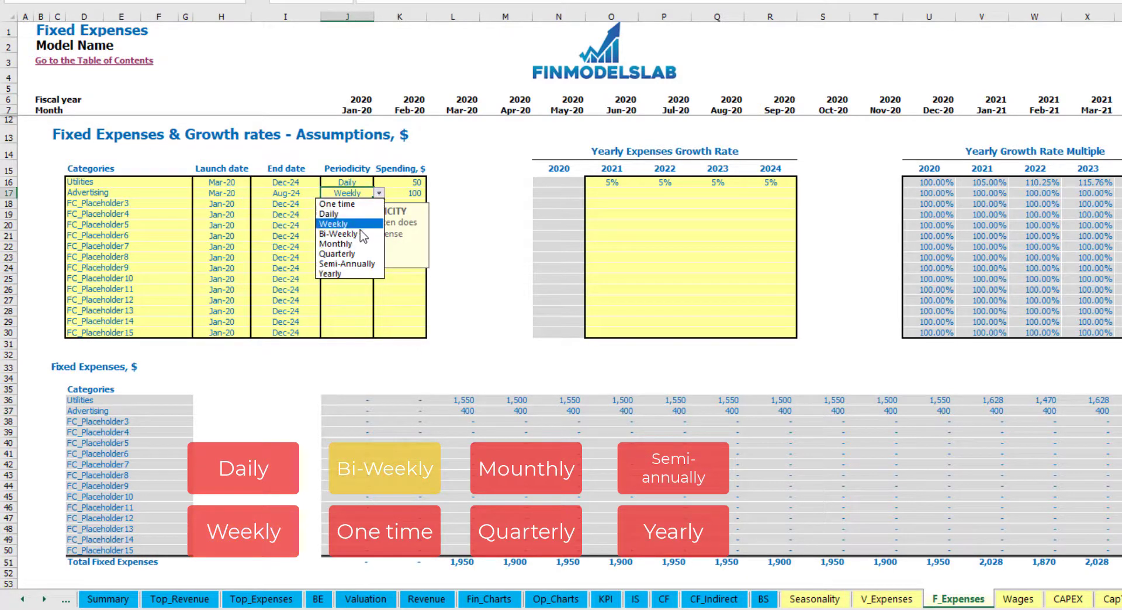
left_click(349, 233)
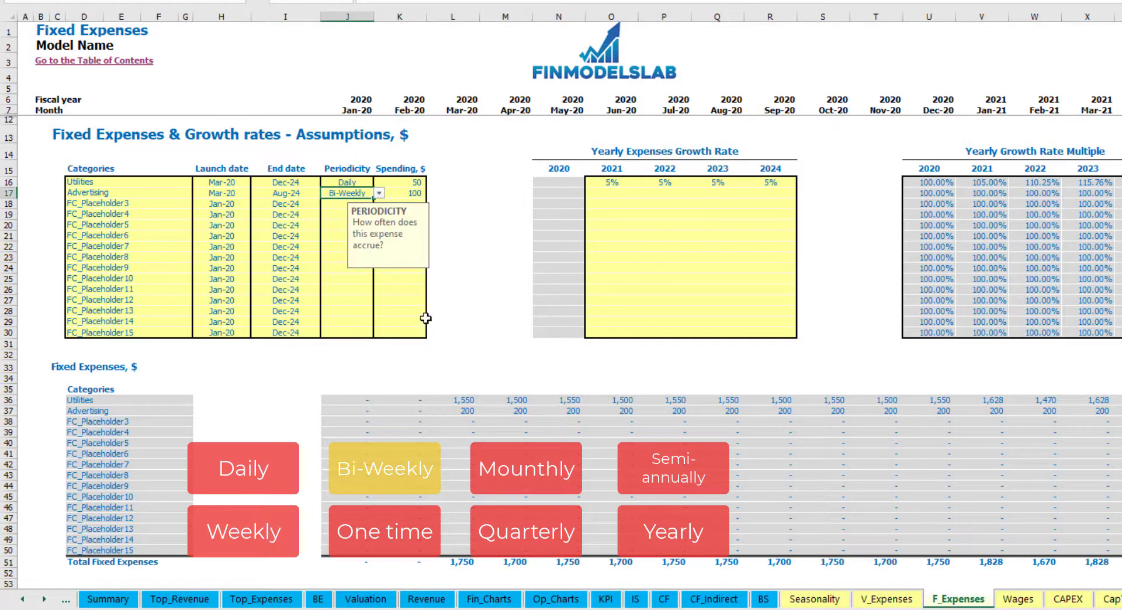
left_click(397, 194)
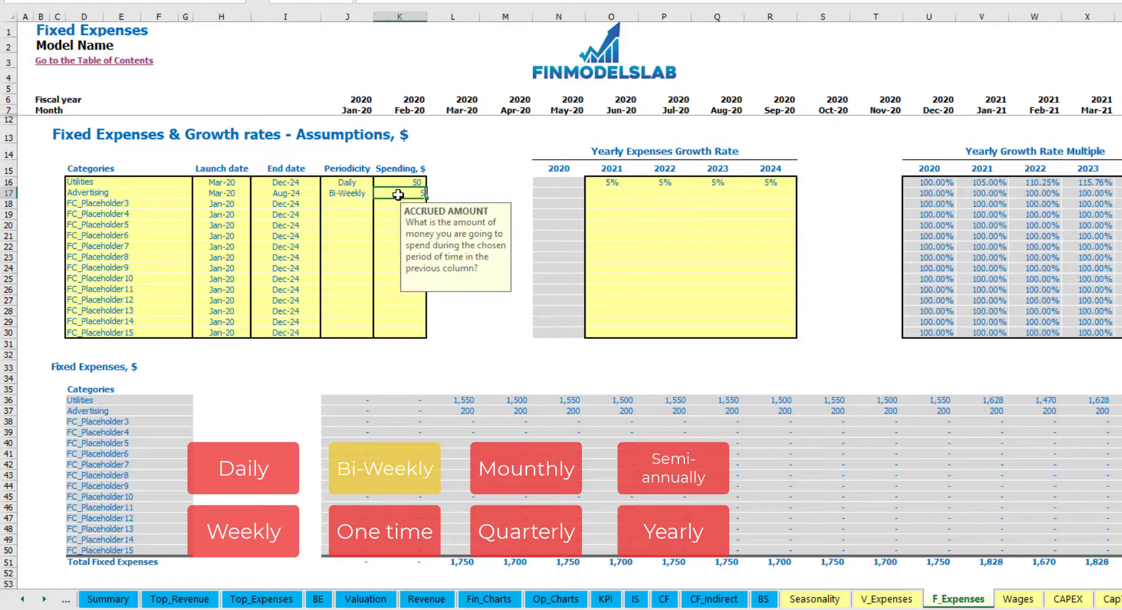
type("500")
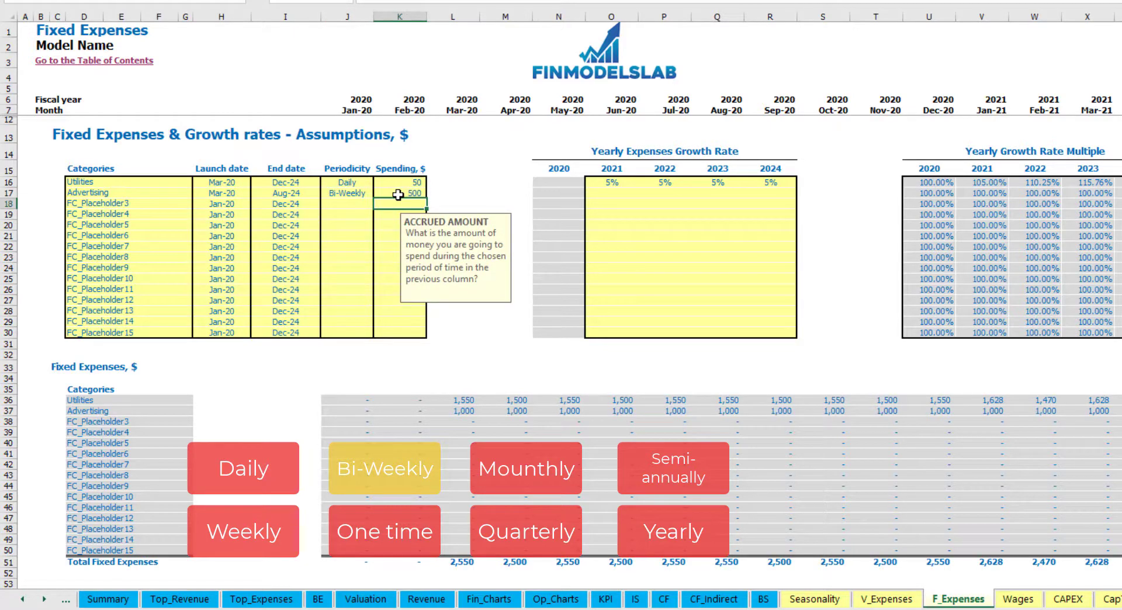
Set the Advertising expense's launch date to Jul-20.
left_click(232, 182)
left_click(231, 193)
left_click(286, 193)
left_click(231, 193)
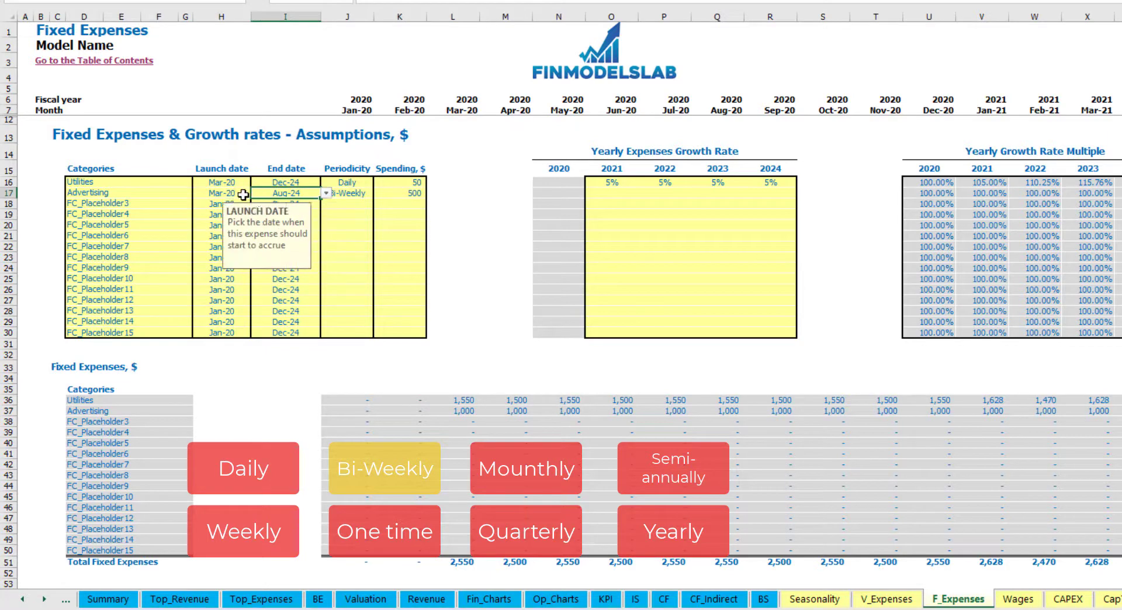
left_click(256, 193)
left_click(213, 243)
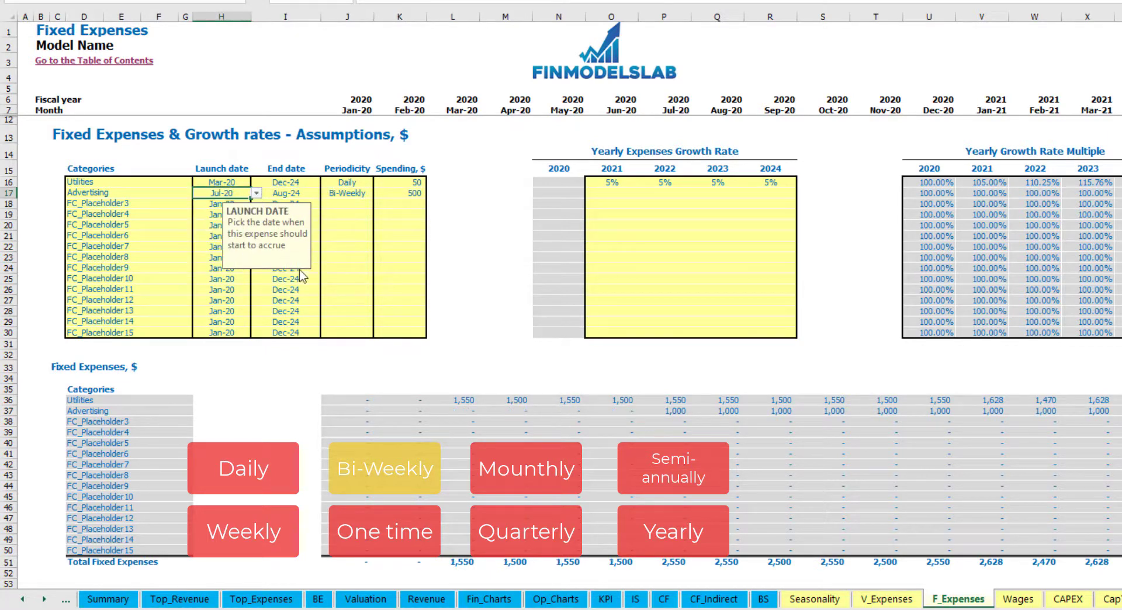
Examine the calculated monthly Advertising expenses from Jul-20 onward into 2021 in the Fixed Expenses table.
left_click(674, 411)
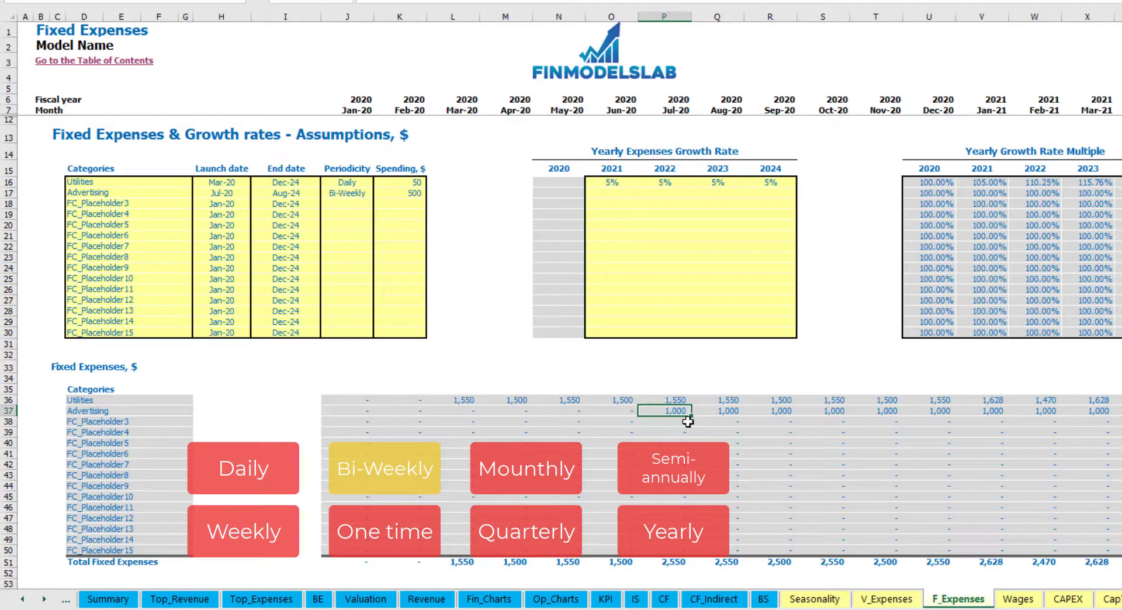
key("Right")
key("Right")
key("Right")
key("Right")
key("Right")
key("Right")
key("Right")
key("Right")
key("Right")
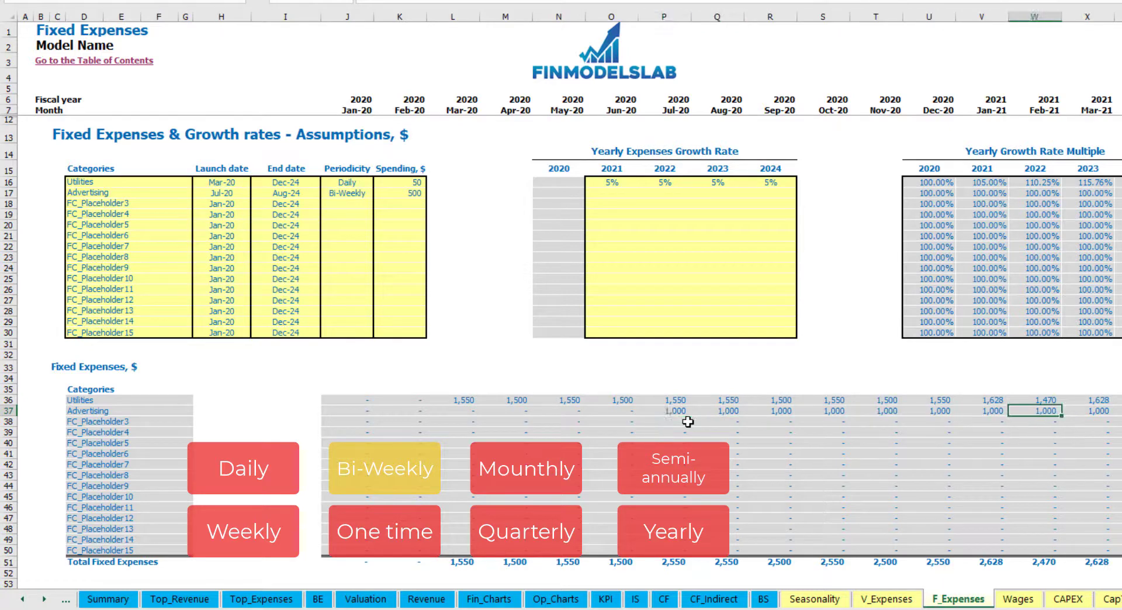
key("Right")
key("Right")
key("Right")
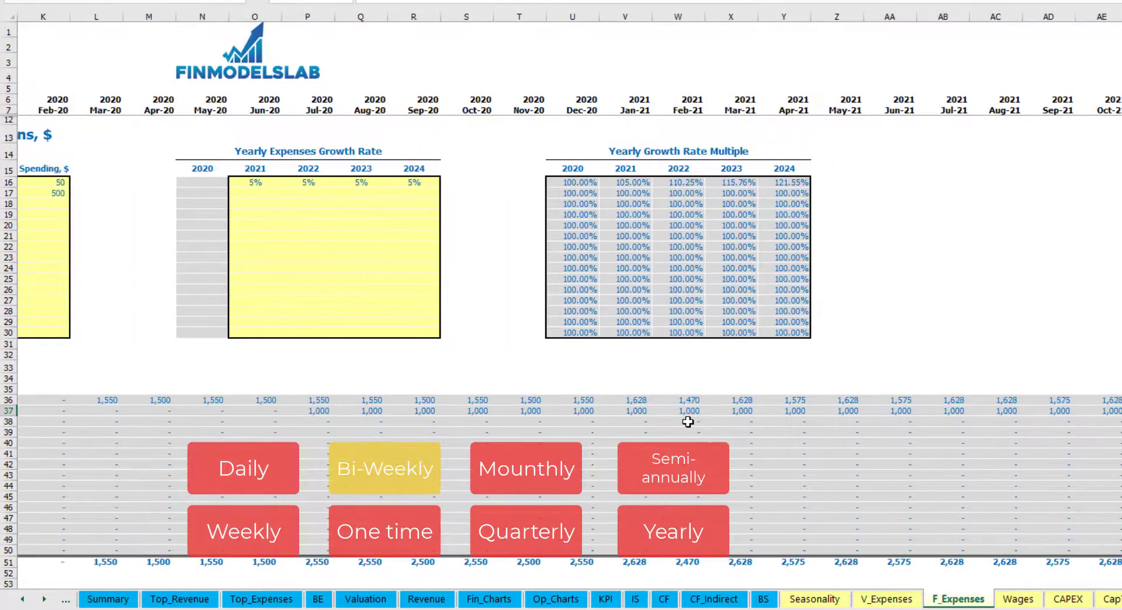
key("Home")
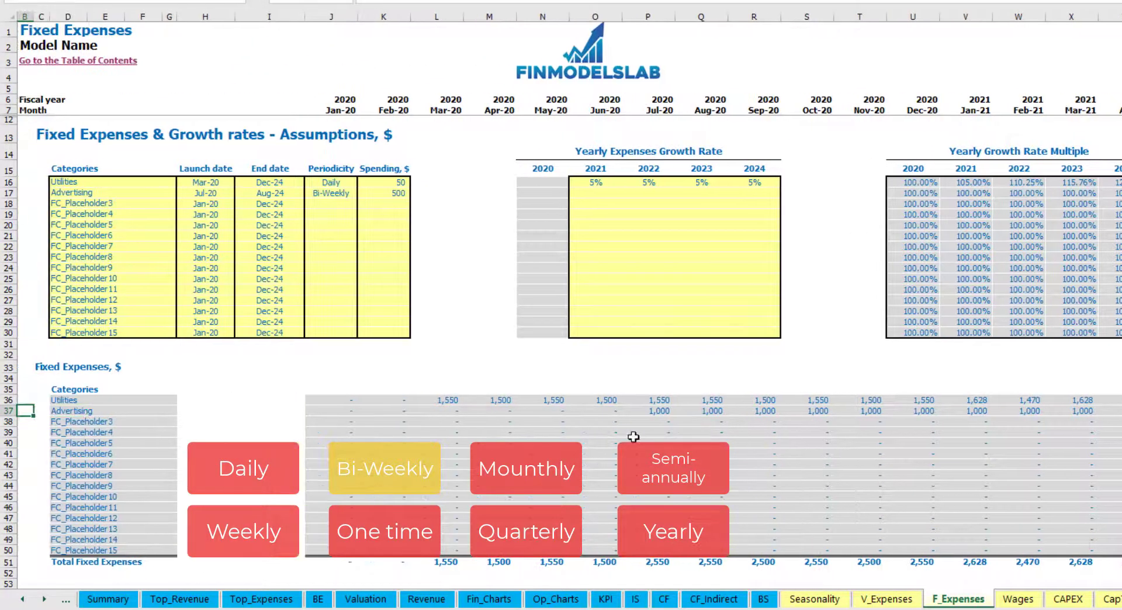
left_click(653, 412)
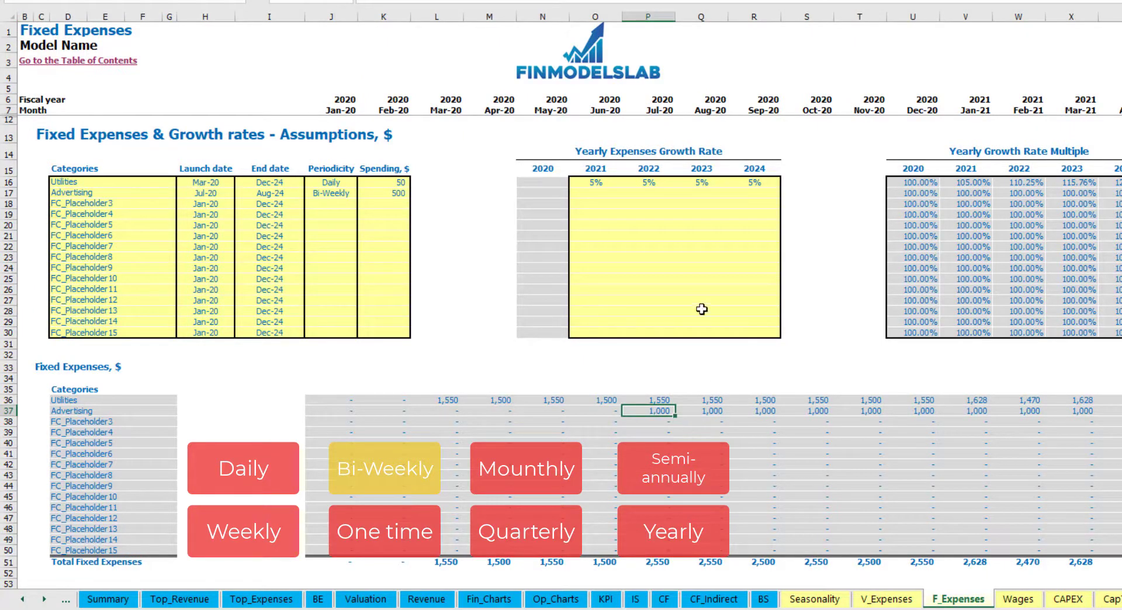
Set the Advertising yearly expenses growth rate to 3% for 2021 and copy it to 2022 through 2024.
left_click(595, 197)
type("3%")
key("Return")
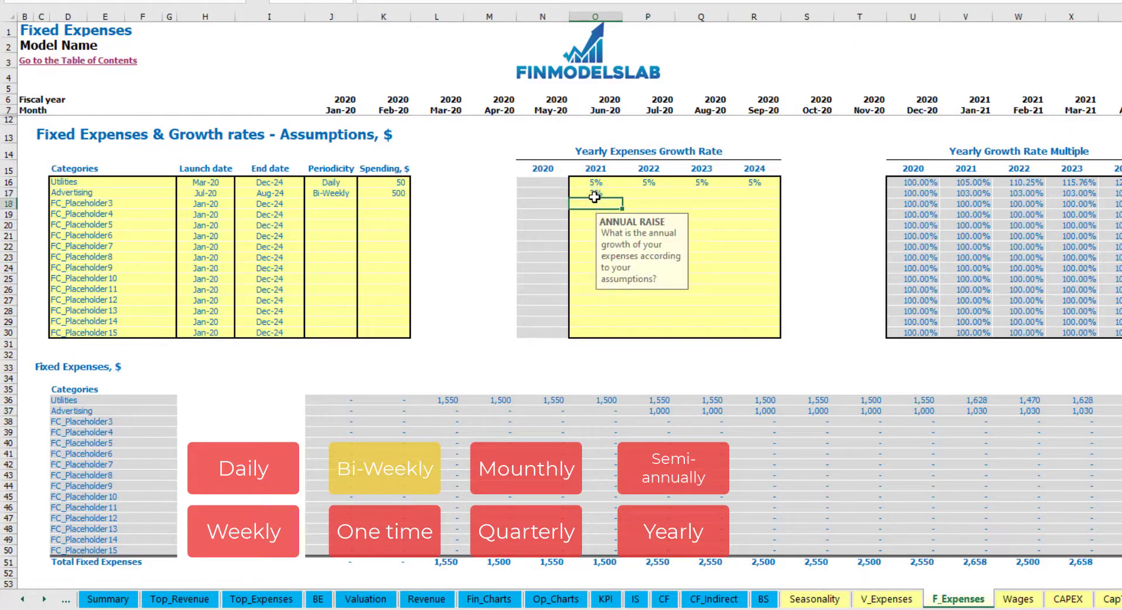
key("Up")
key("ctrl+c")
key("Right")
key("shift+Right")
key("shift+Right")
key("ctrl+v")
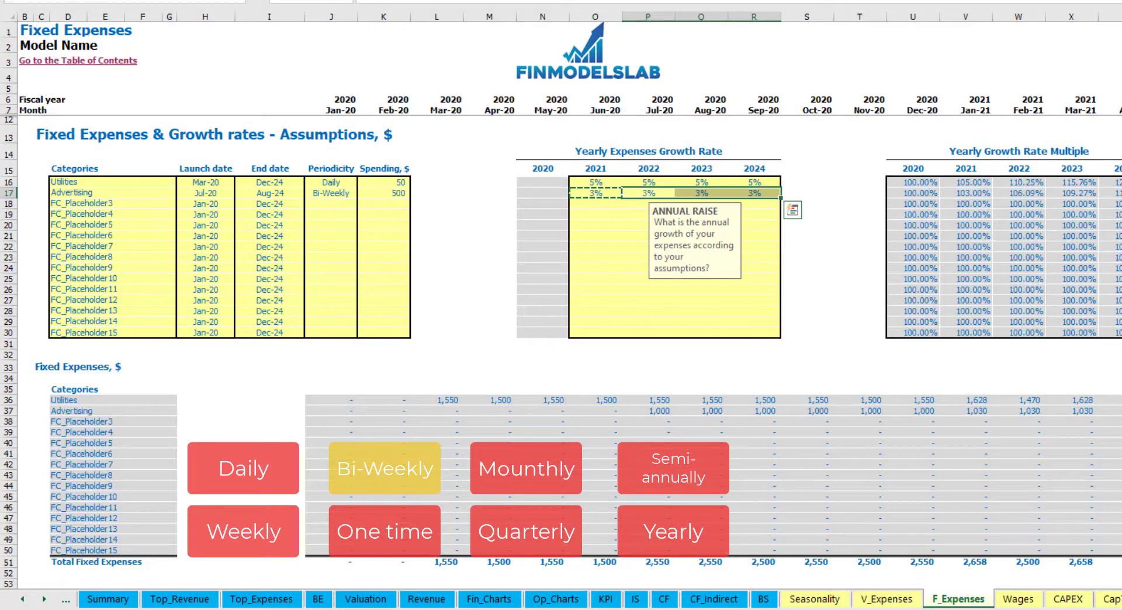
Review the monthly Advertising expenses from Jan-21 through 2024 against the growth rate and the expense's end date.
left_click(1109, 411)
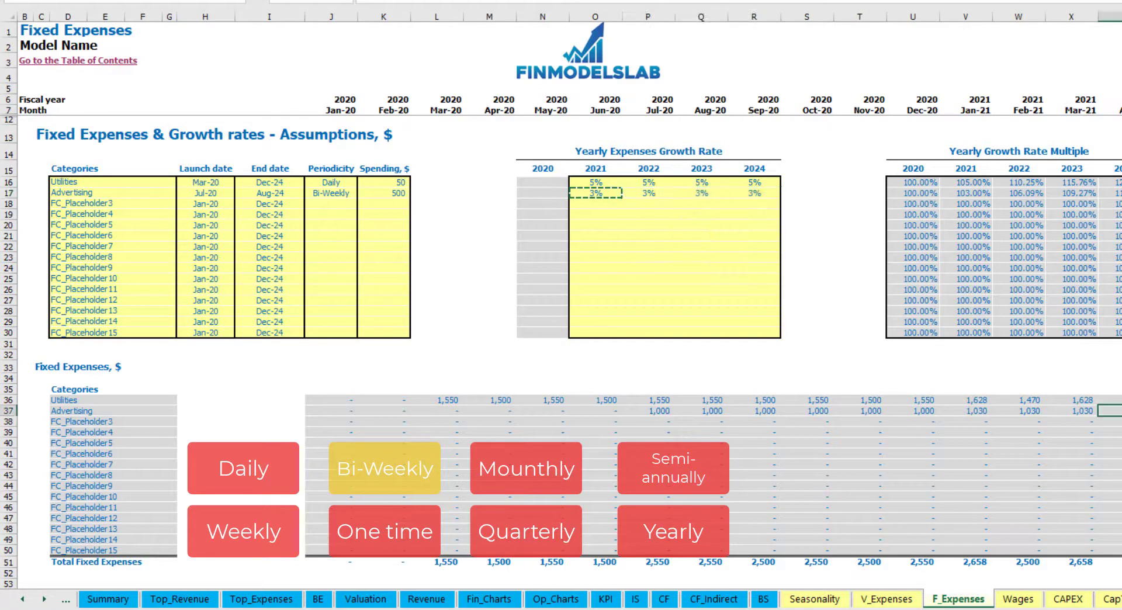
left_click(967, 411)
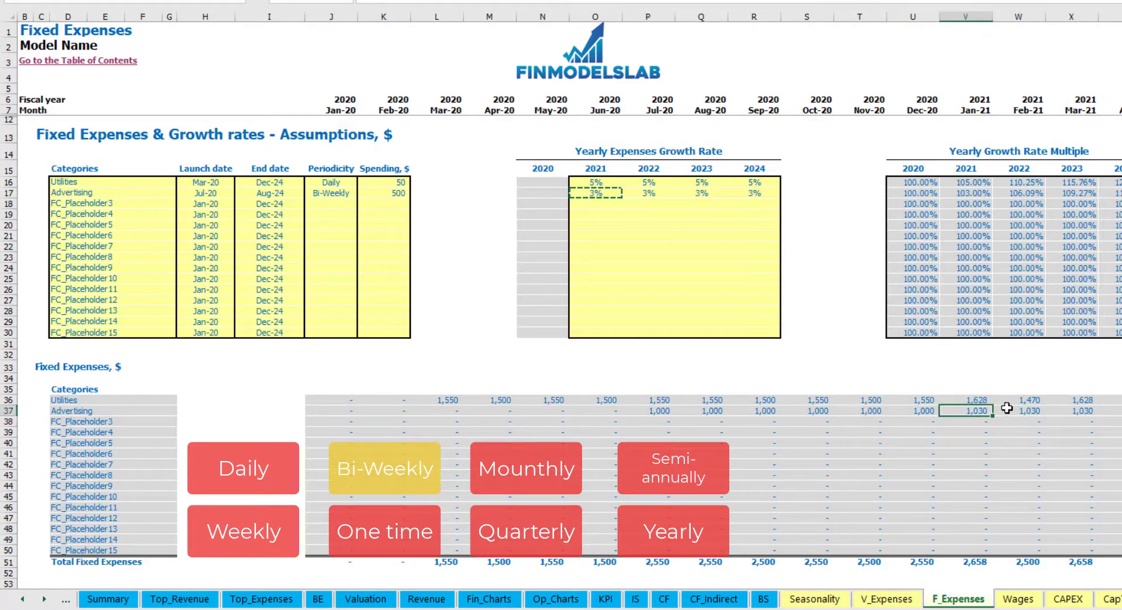
scroll(561, 292, "right", 10)
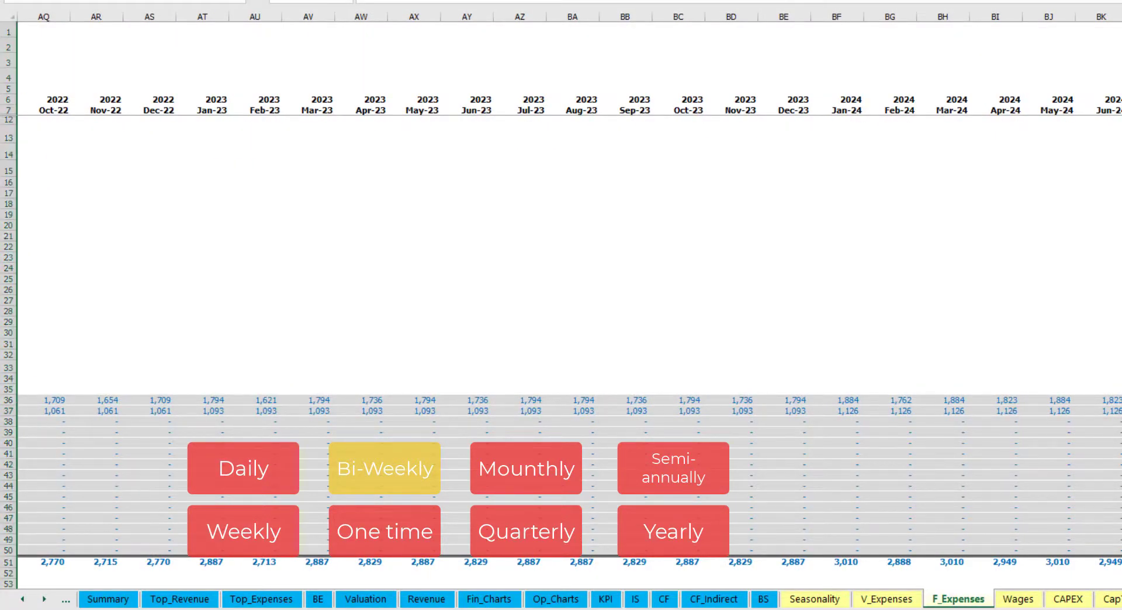
scroll(459, 333, "left", 10)
left_click(287, 194)
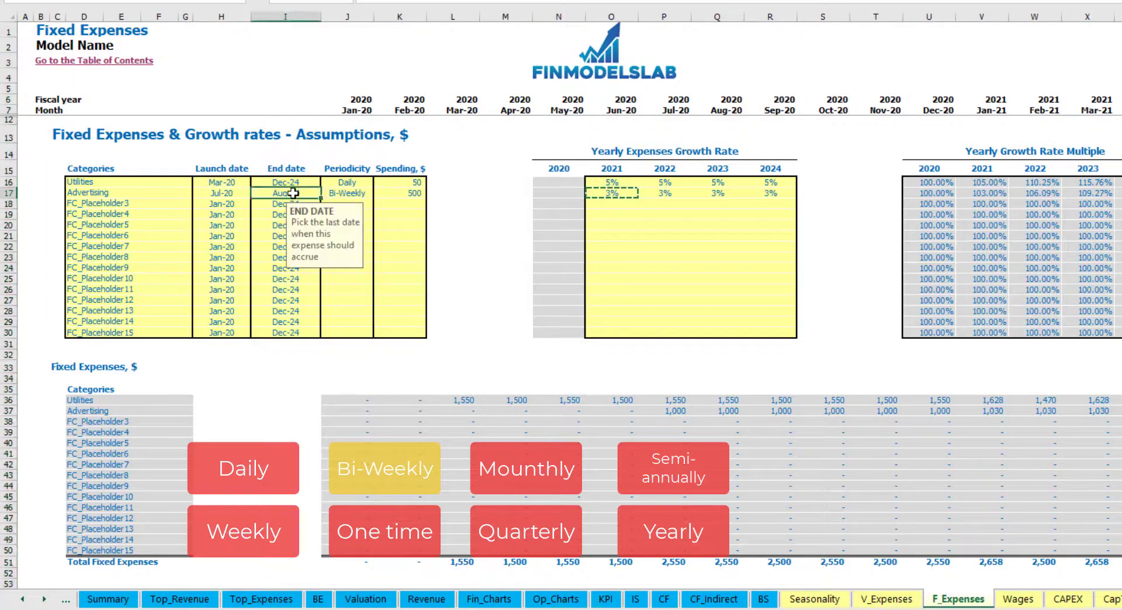
Name the third fixed expense category Office Setup and set its periodicity to One time.
left_click(104, 203)
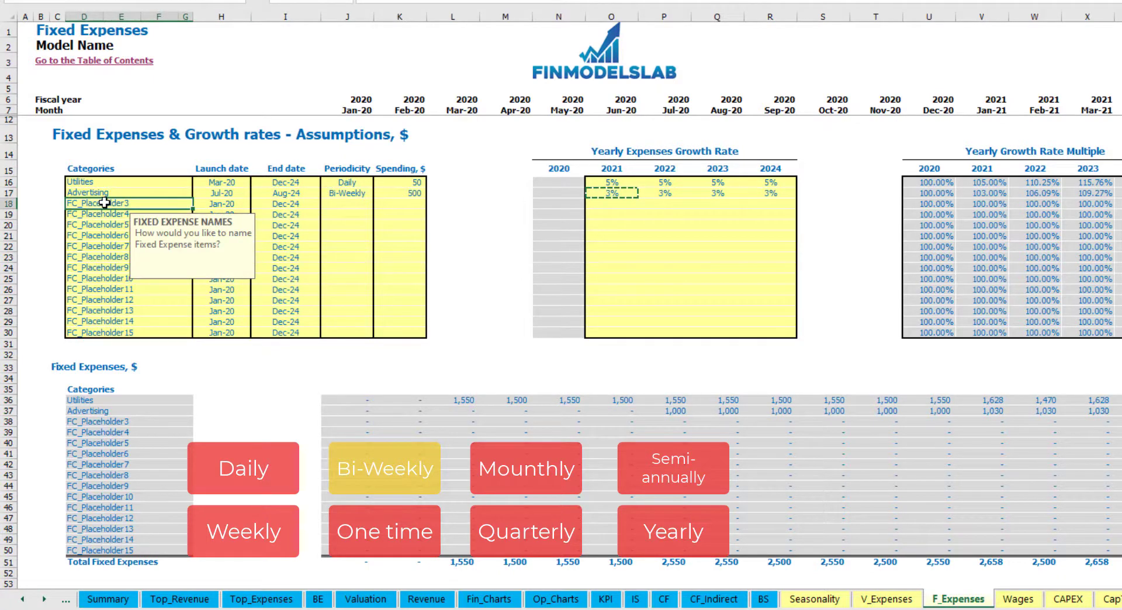
type("Se")
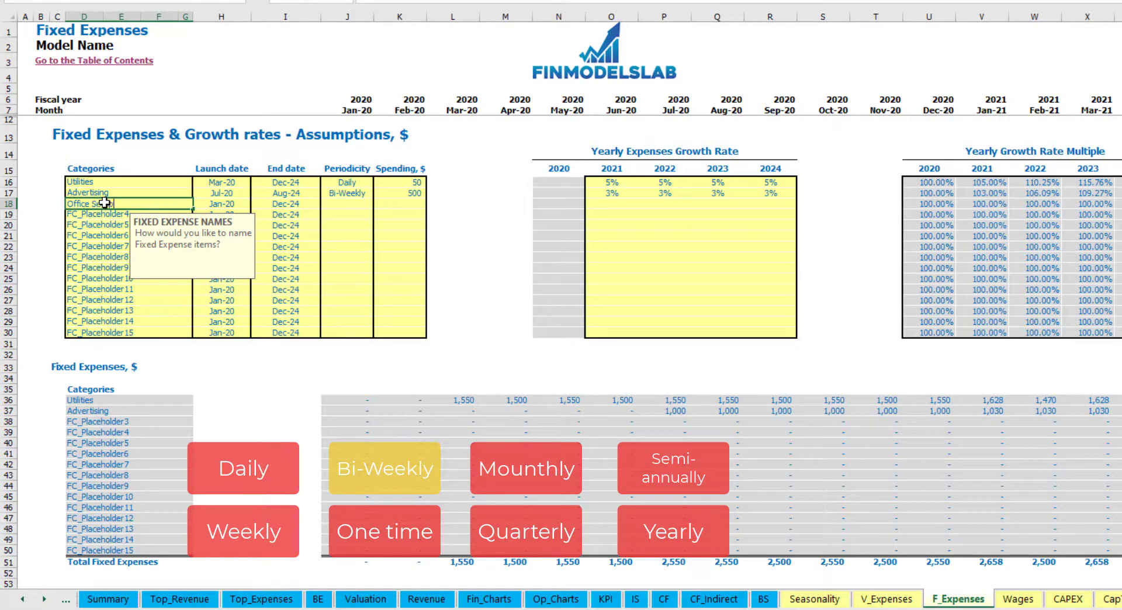
type("tup")
left_click(348, 203)
left_click(378, 205)
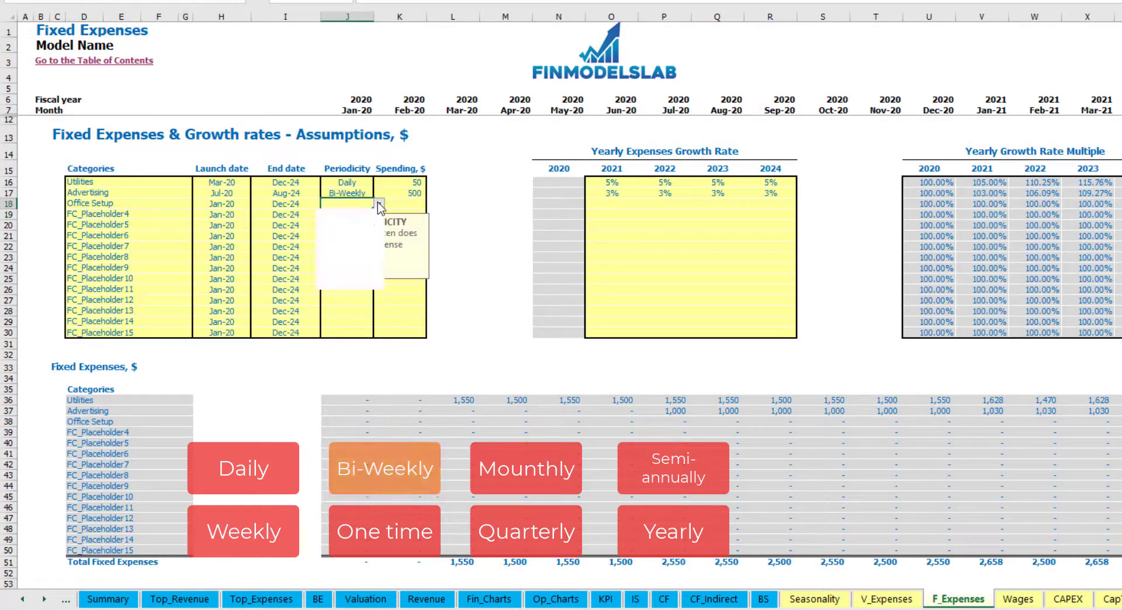
left_click(342, 283)
Set the Office Setup launch date to Feb-20 and its spending amount to $5,000.
left_click(239, 203)
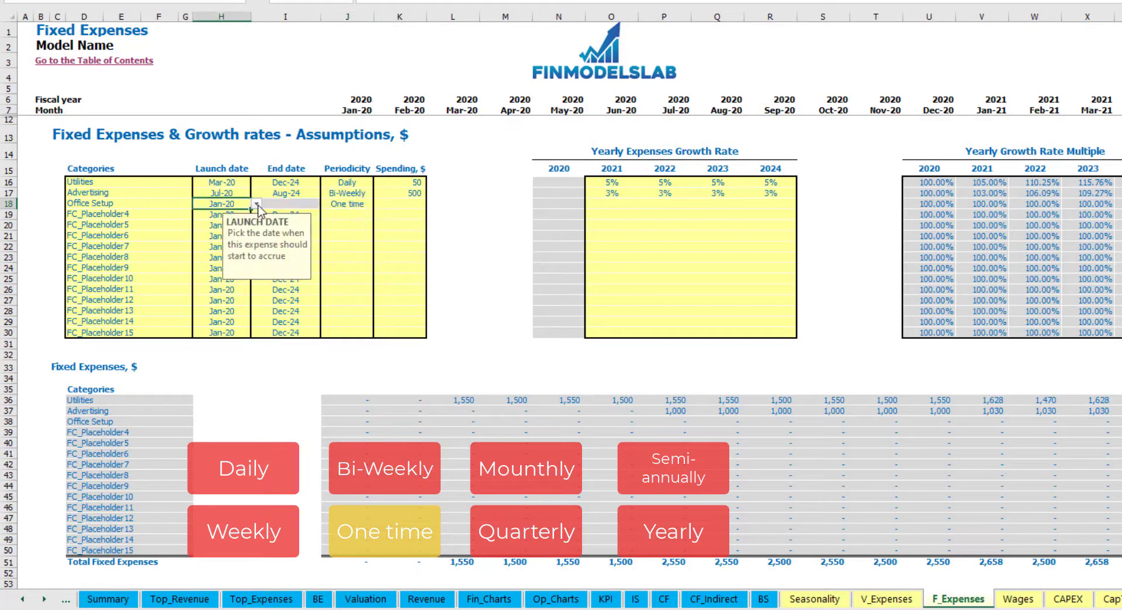
left_click(256, 203)
left_click(237, 226)
left_click(390, 203)
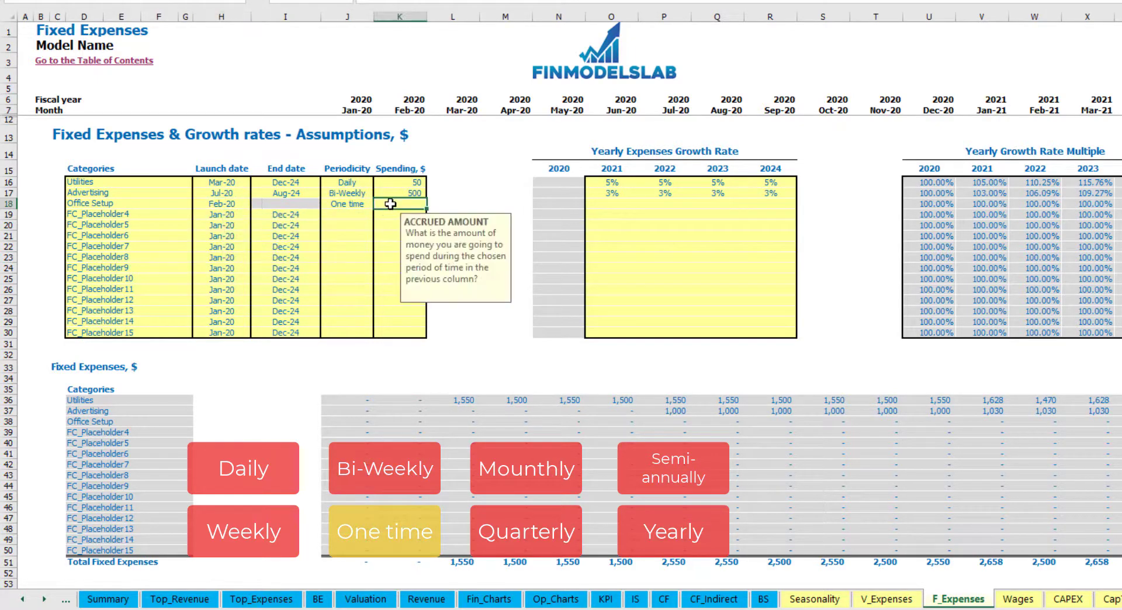
type("5000")
key("Return")
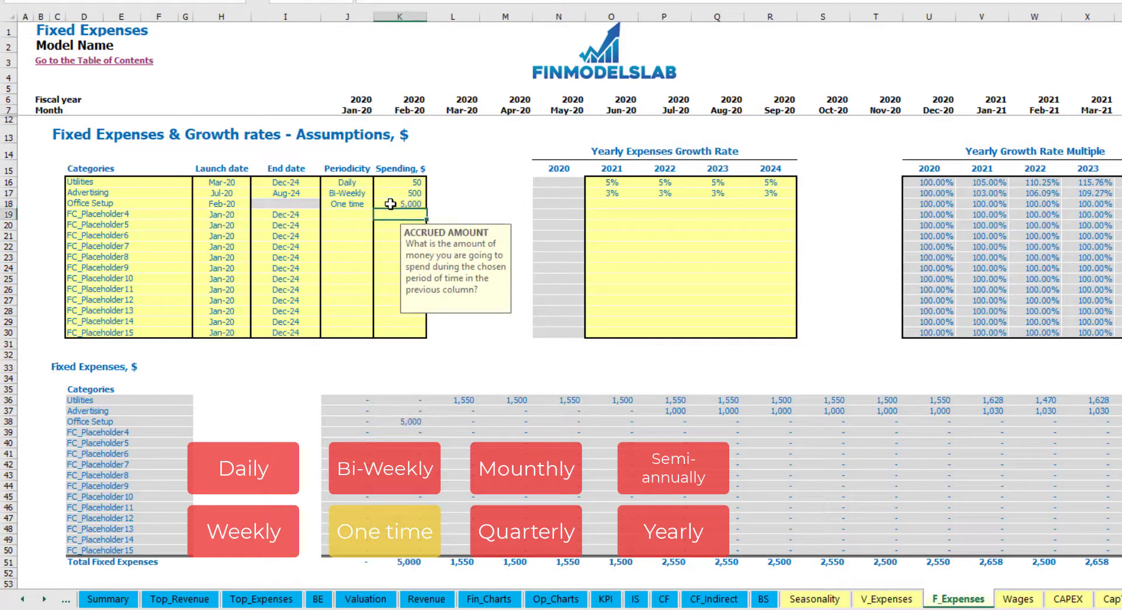
Examine the Office Setup yearly growth rate cells and its calculated expense for Feb-20.
left_click_drag(608, 204, 747, 214)
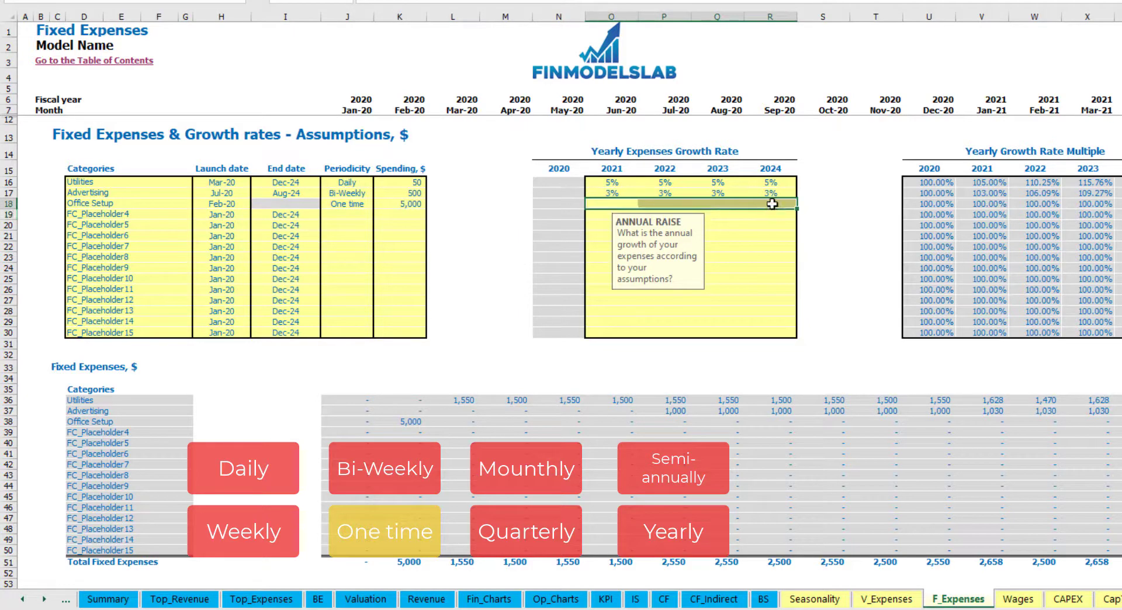
left_click(416, 421)
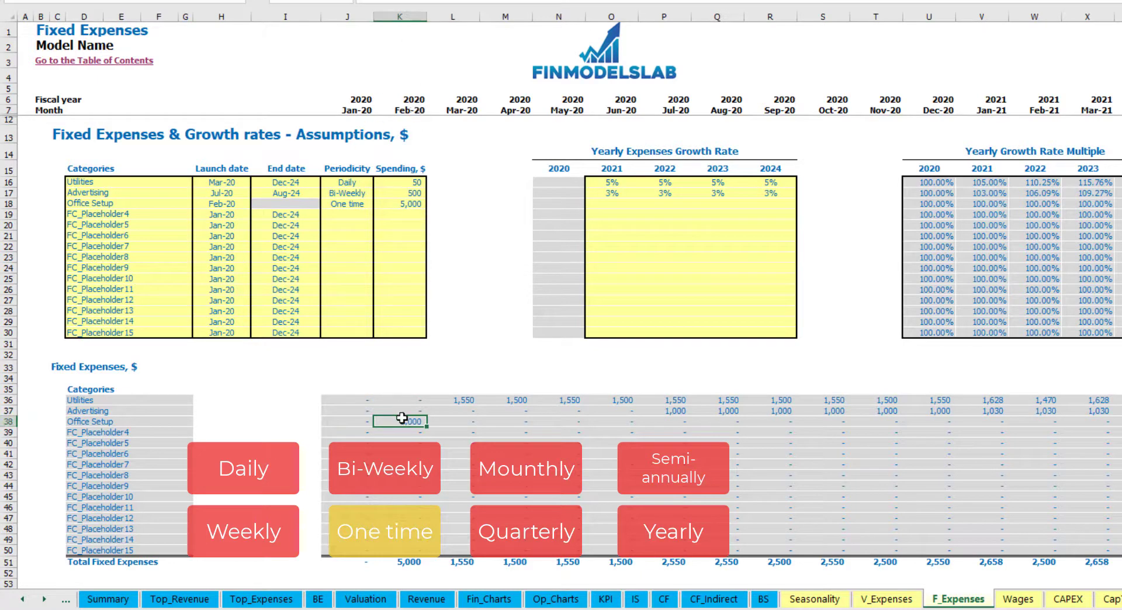
Name the fourth fixed expense category Insurance and set its periodicity to Monthly.
left_click(163, 216)
type("I")
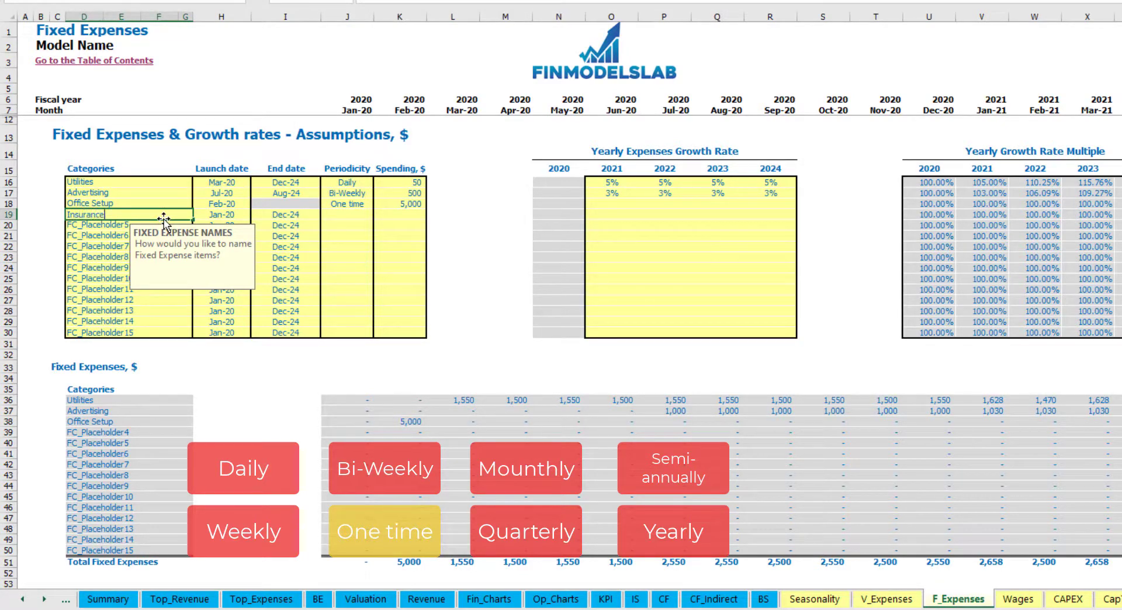
type("nsurance")
key("Return")
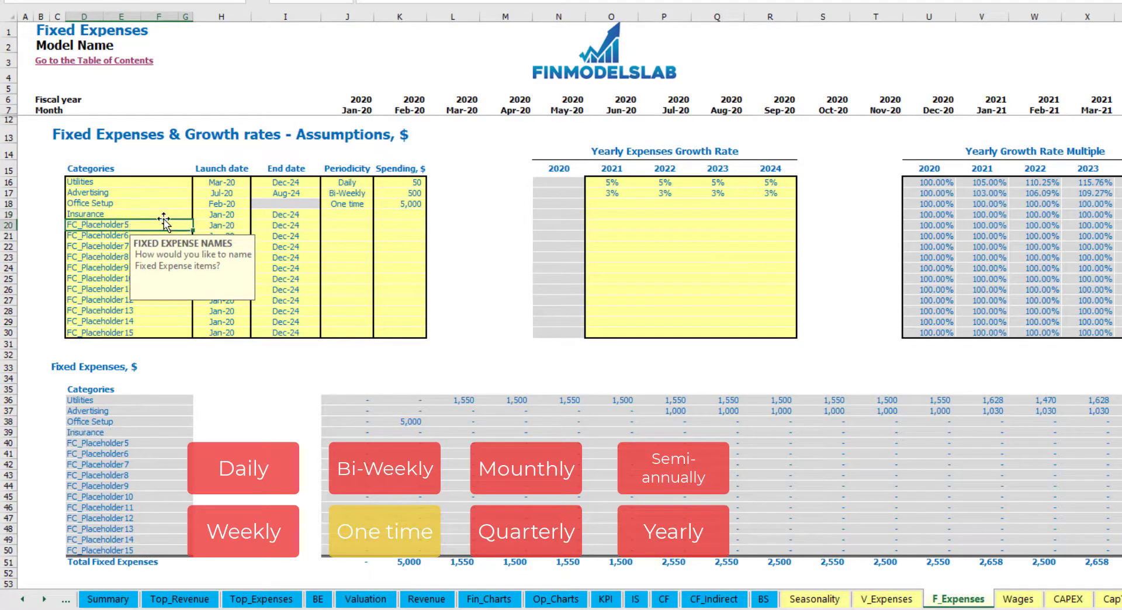
left_click(226, 216)
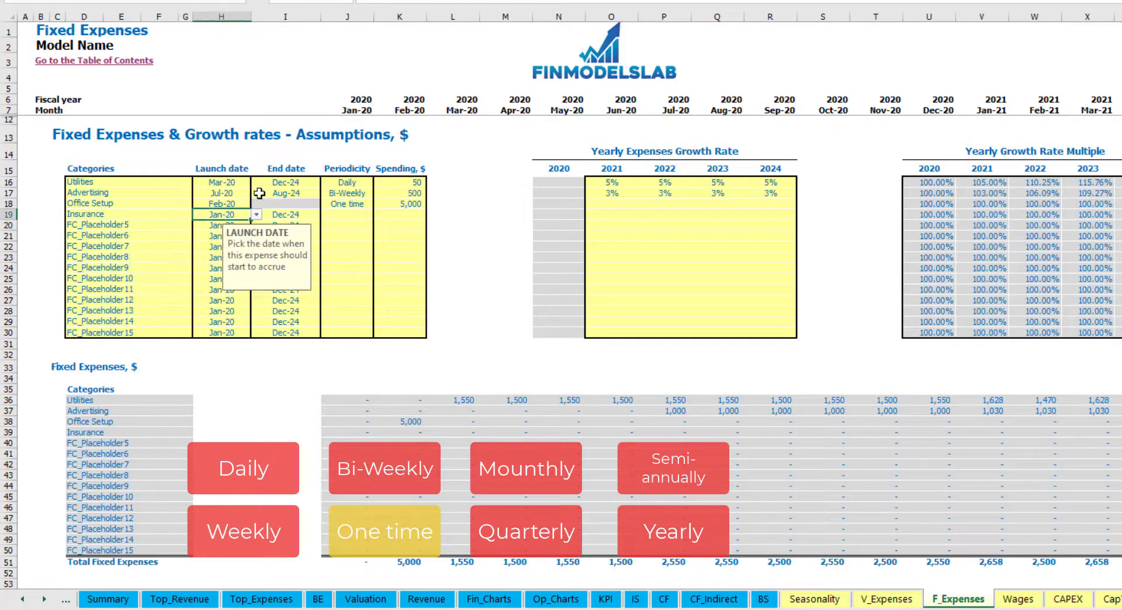
left_click(298, 215)
left_click(358, 215)
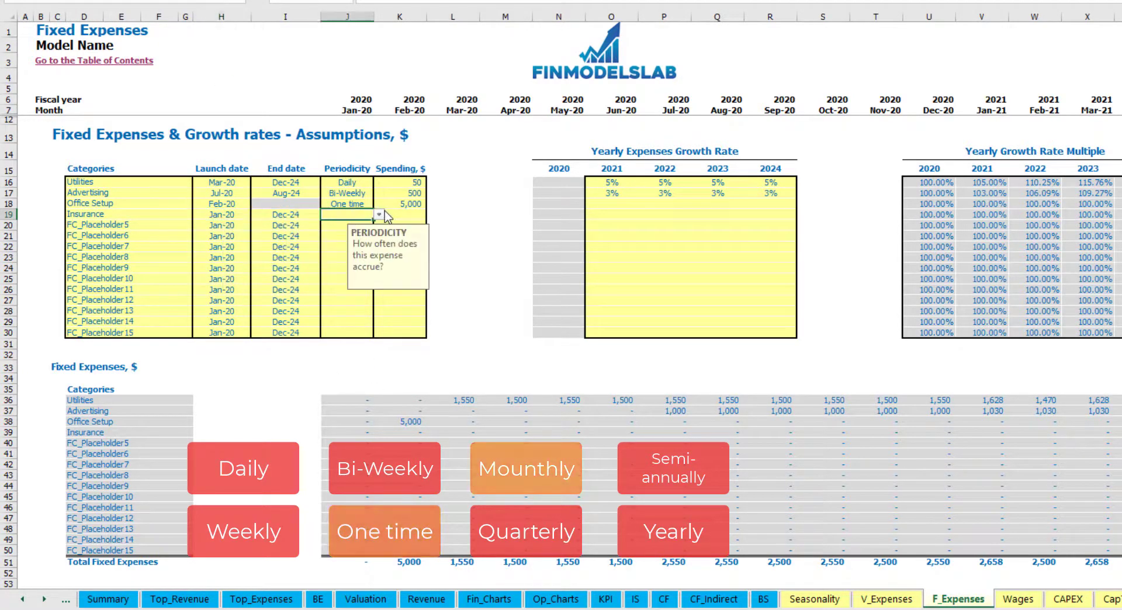
left_click(379, 215)
left_click(356, 259)
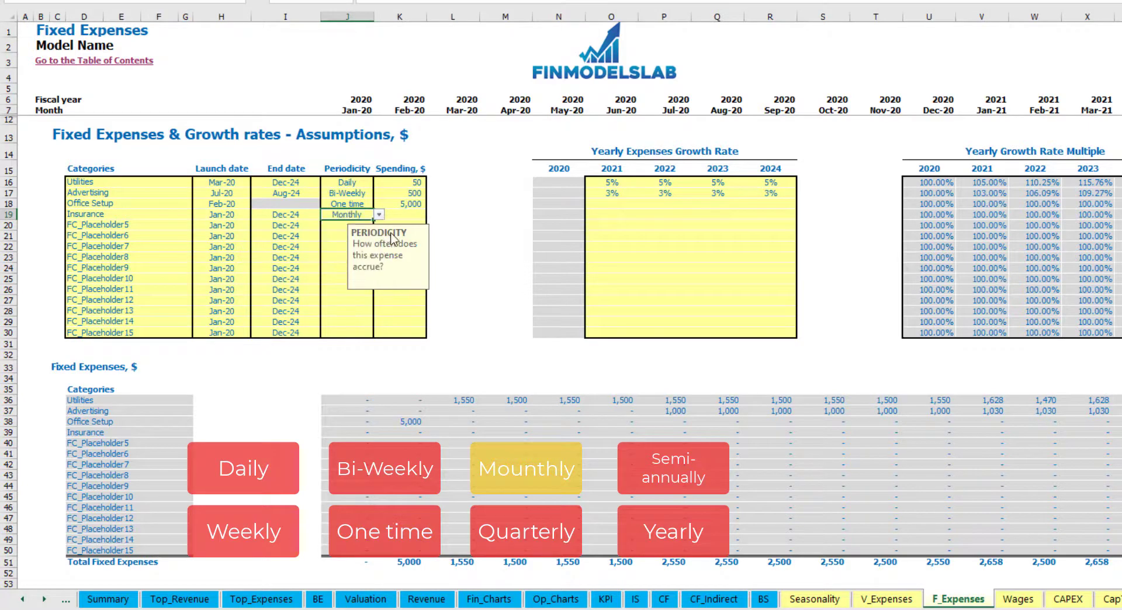
Set the Insurance spending to $1,000 and its yearly growth rates to 5%, 3%, 2% and 1% for 2021 through 2024.
left_click(407, 214)
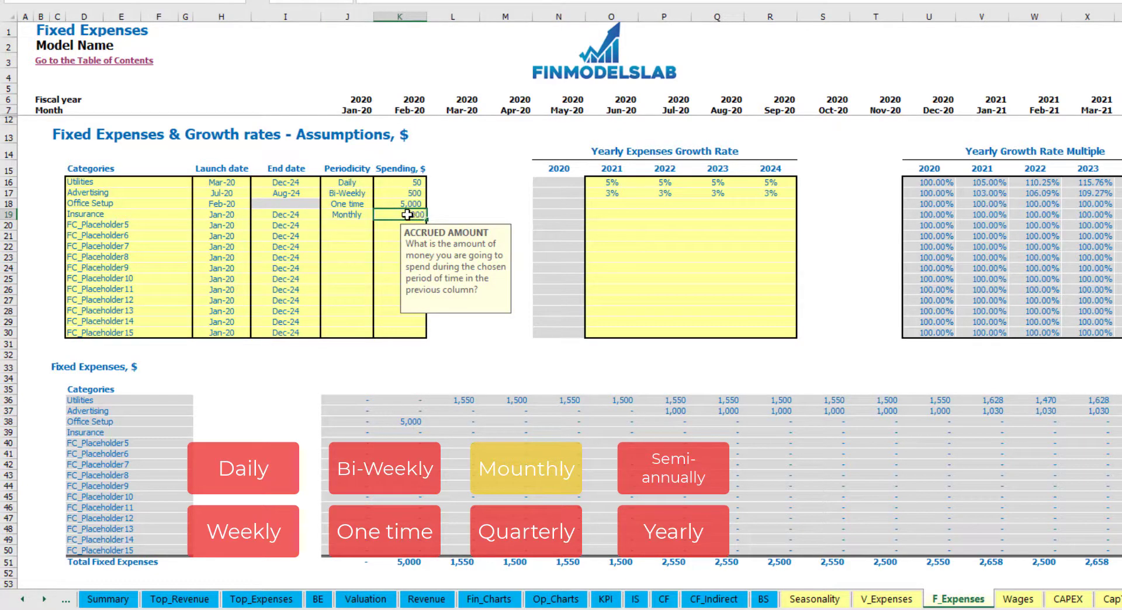
type("1000")
left_click(613, 217)
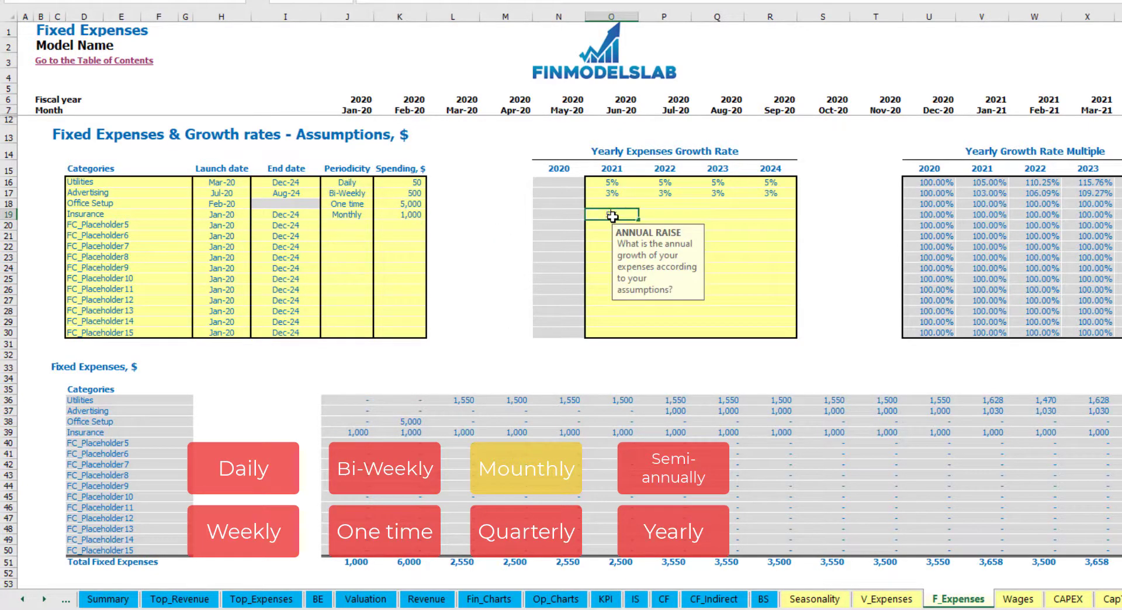
type("5")
key("ctrl+Return")
key("Right")
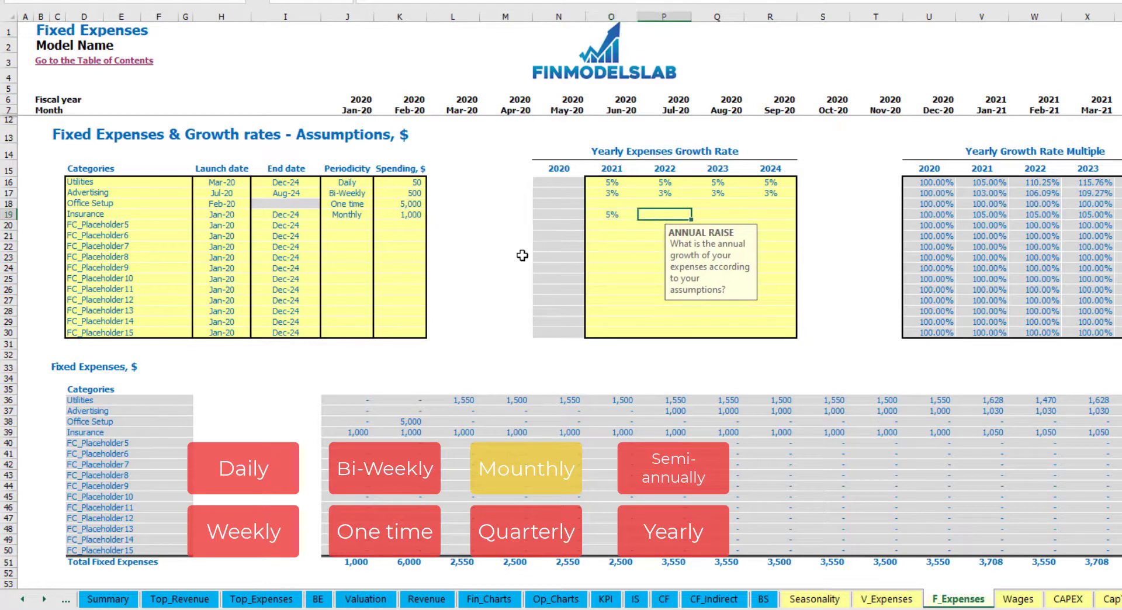
key("Right")
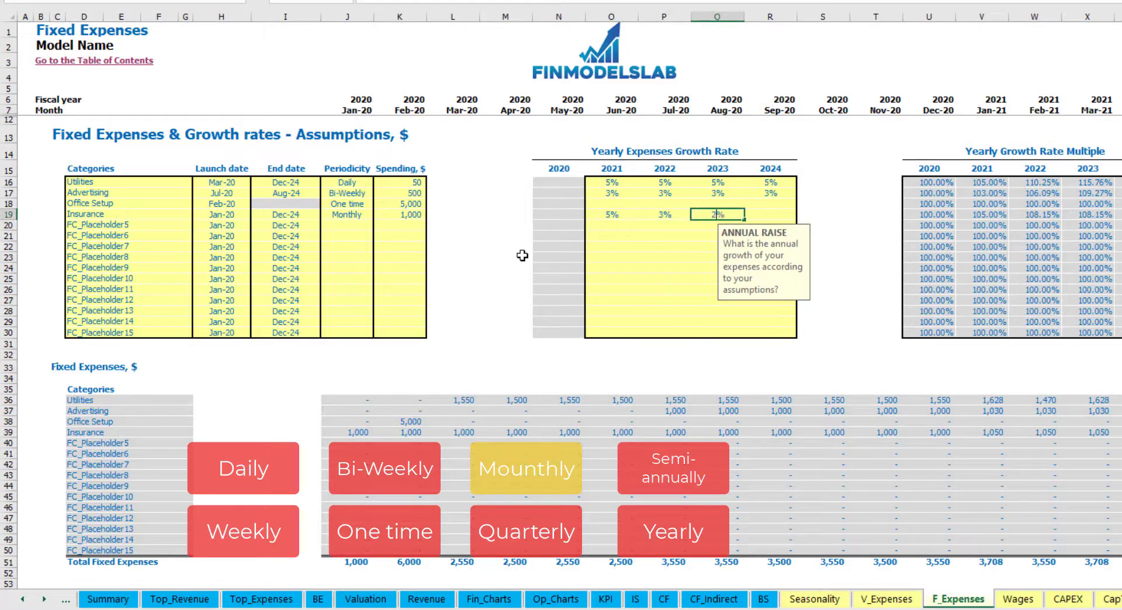
key("Right")
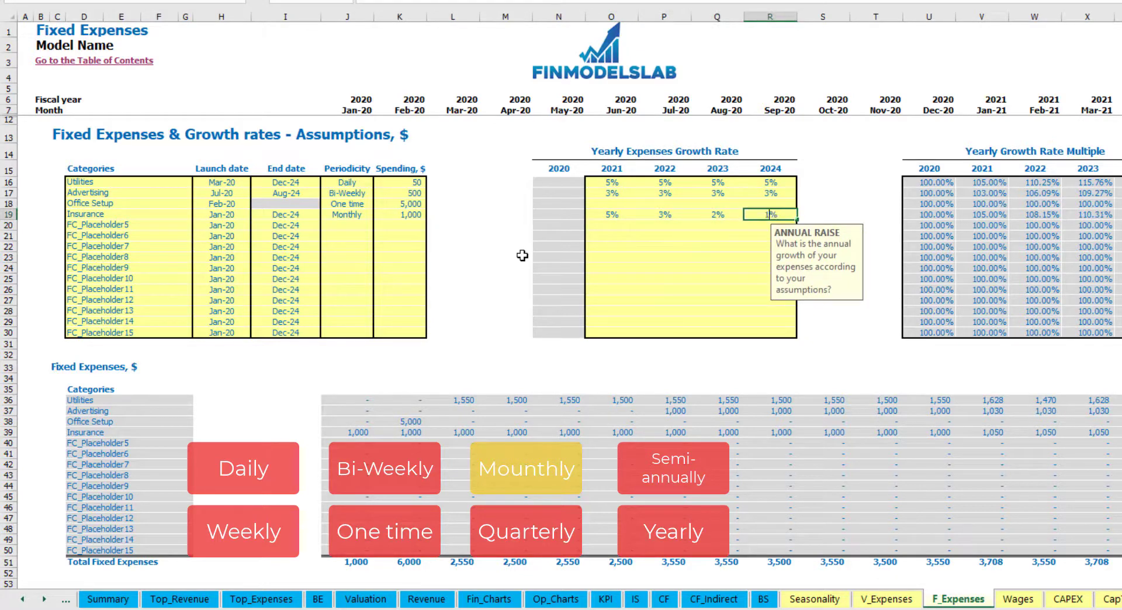
key("Return")
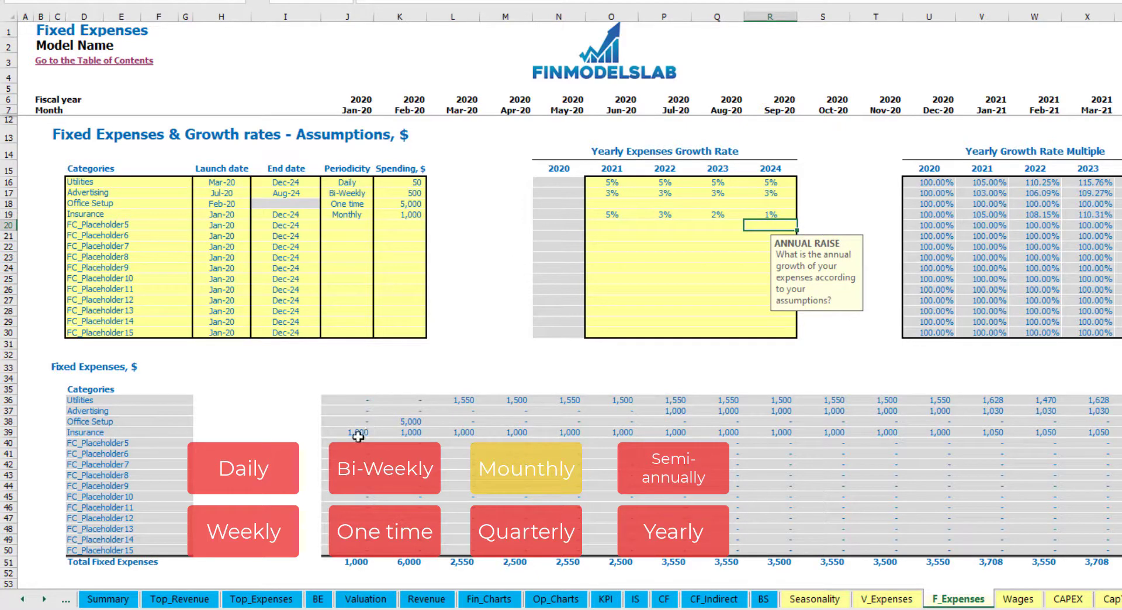
Review the calculated monthly Insurance expenses across 2020 and into 2021.
left_click_drag(360, 433, 941, 441)
left_click(967, 434)
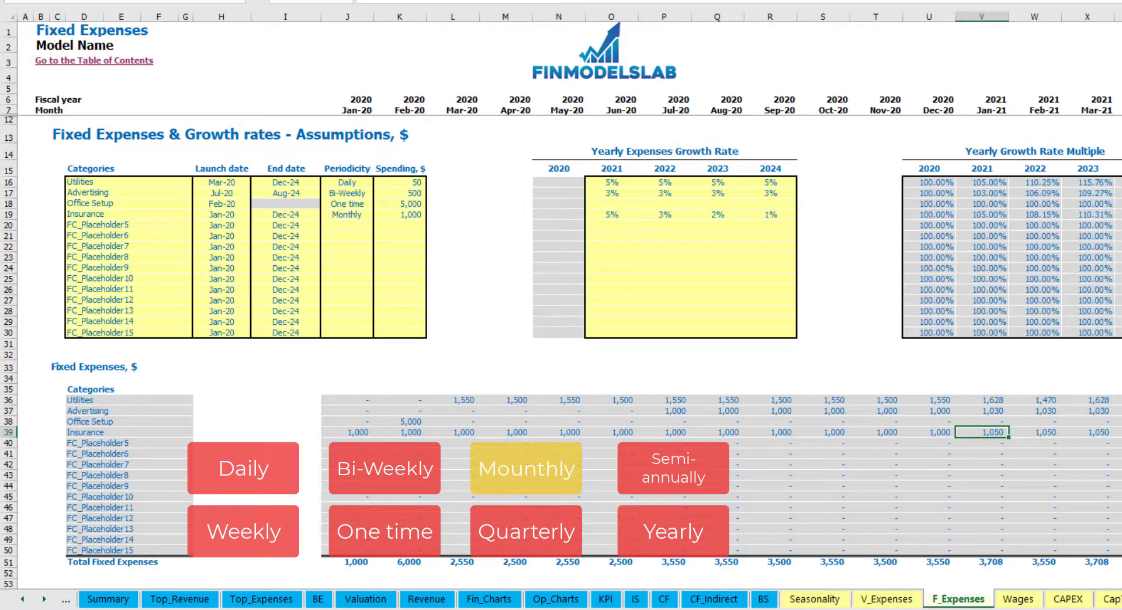
scroll(570, 289, "right", 5)
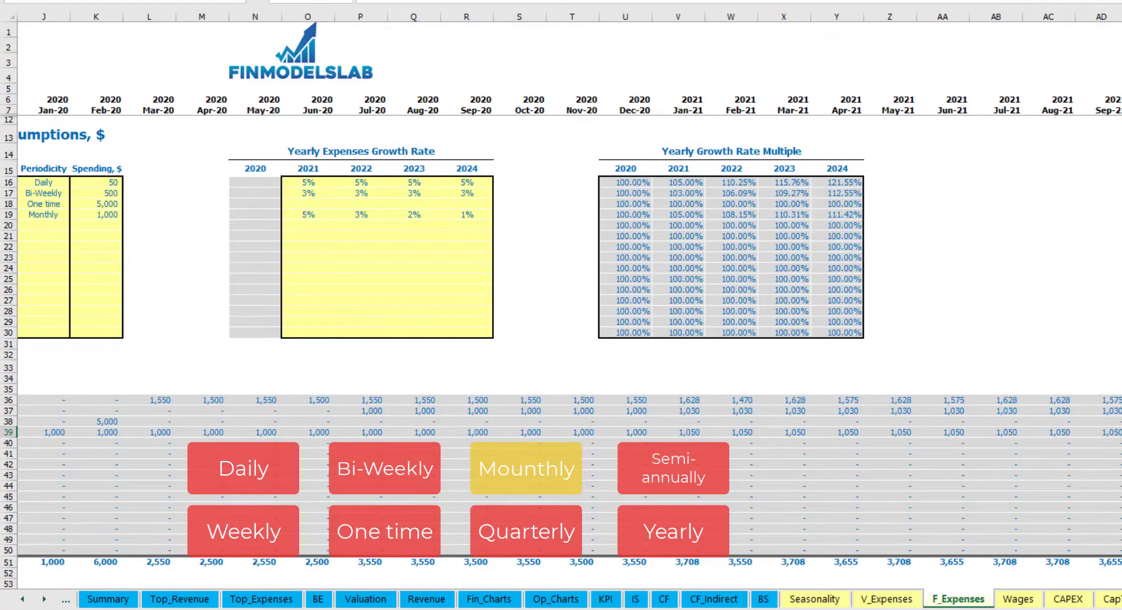
scroll(570, 290, "left", 5)
Change the Insurance periodicity to Quarterly and check its expenses in Jan-20, Apr-20 and Jul-20.
left_click(369, 216)
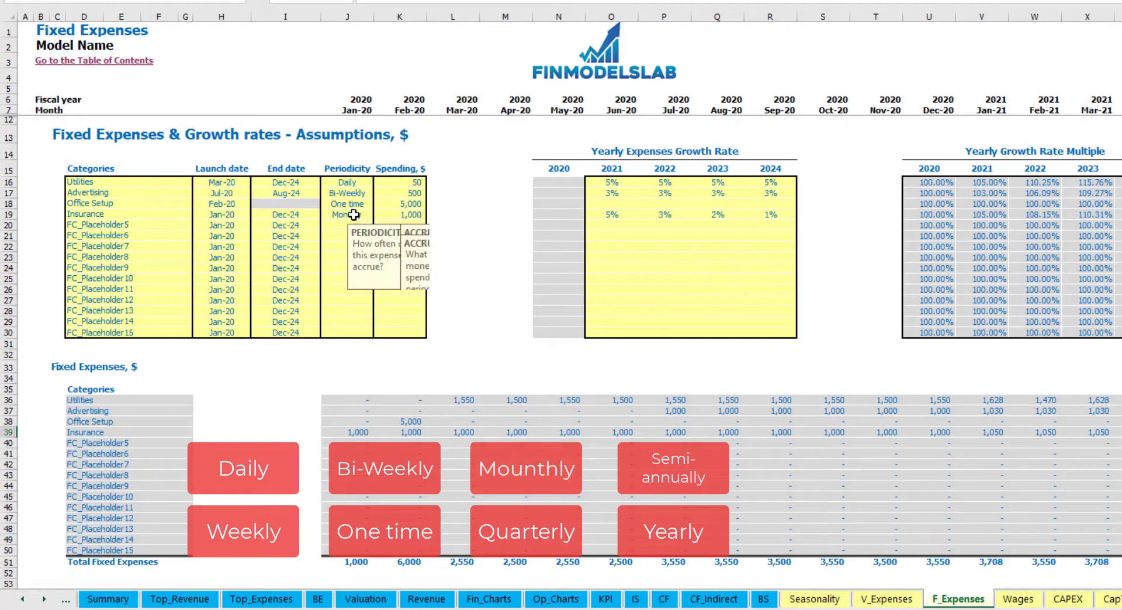
left_click(379, 215)
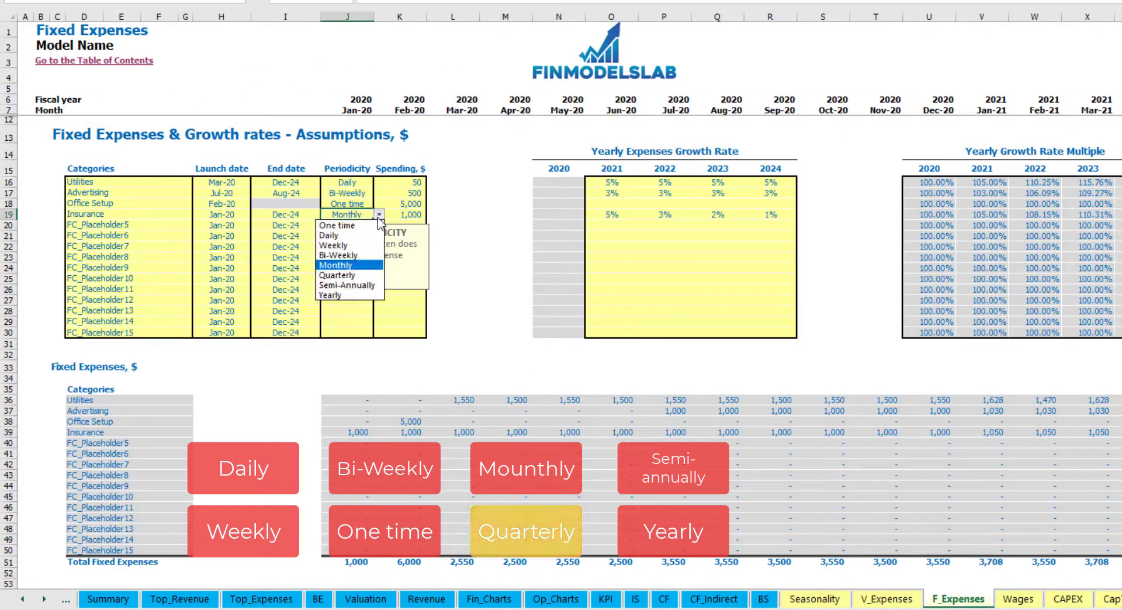
left_click(377, 277)
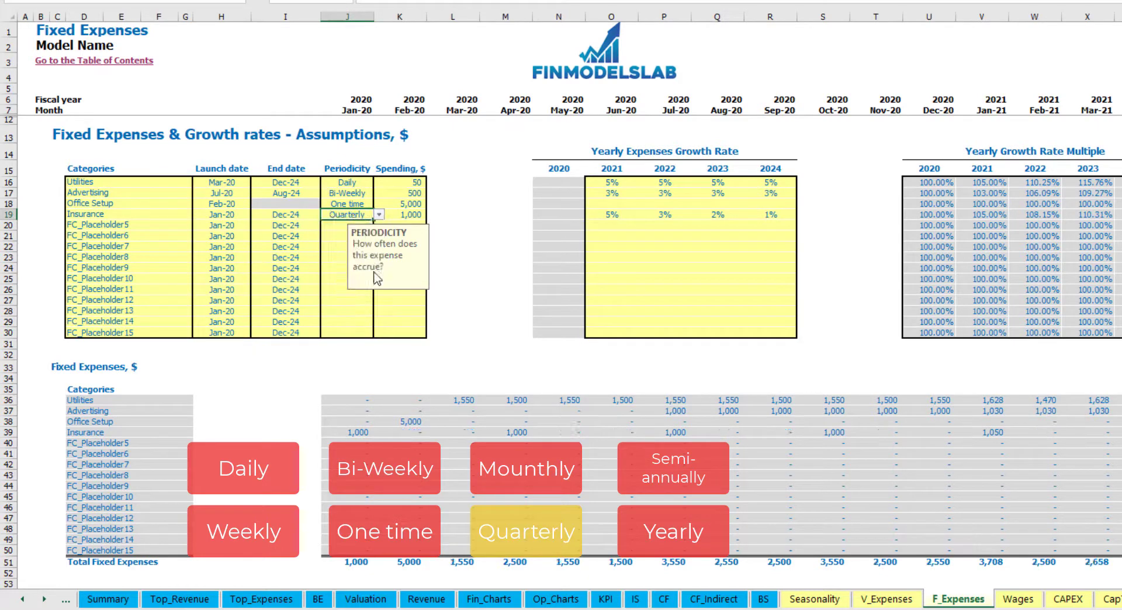
left_click(345, 432)
left_click(509, 432)
left_click(665, 433)
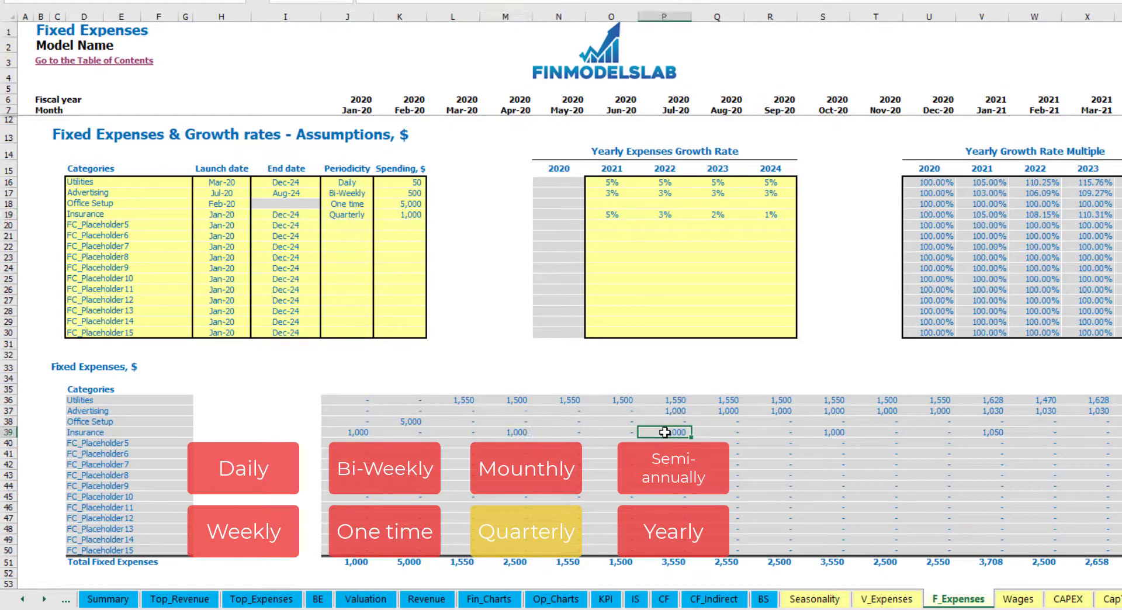
Set the Insurance launch date to Feb-20 and check its quarterly expenses in Feb-20, May-20 and Aug-20.
left_click(239, 214)
left_click(256, 215)
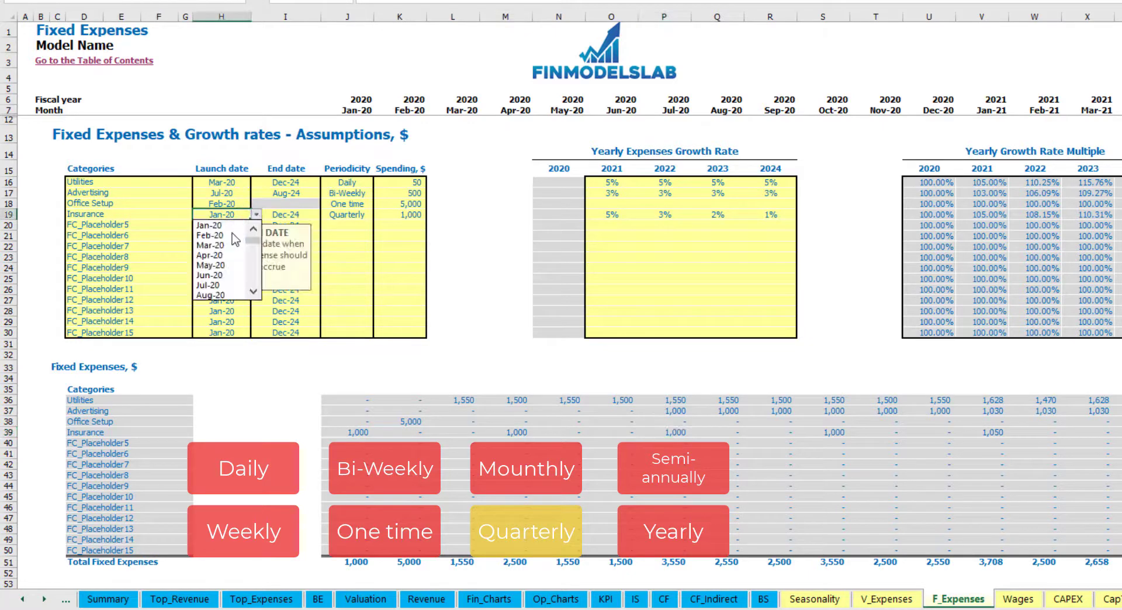
left_click(222, 236)
left_click(415, 431)
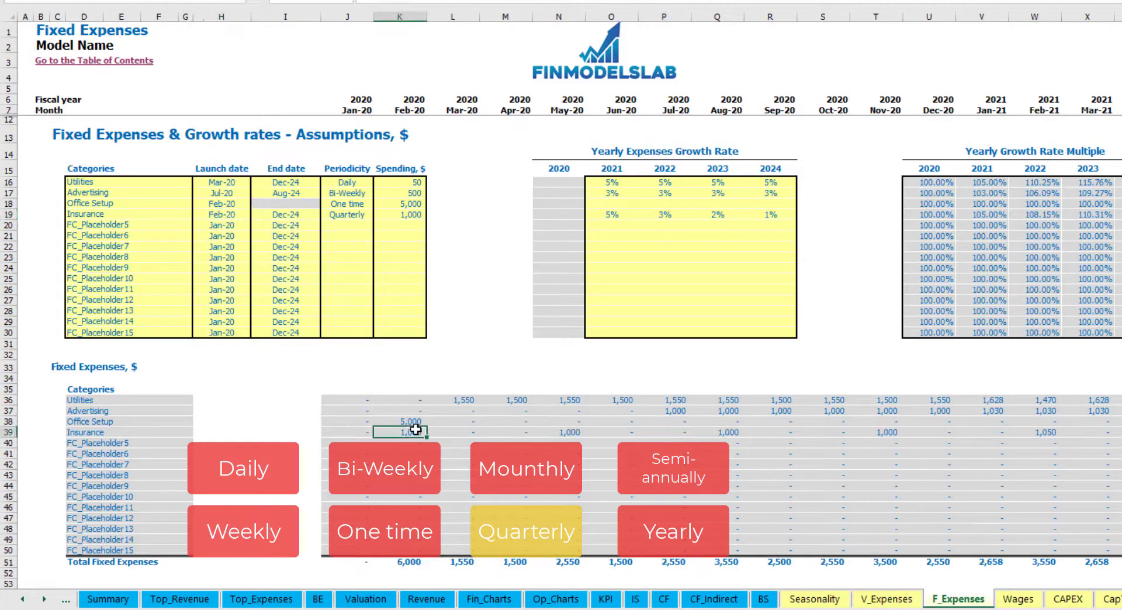
left_click(568, 433)
left_click(731, 432)
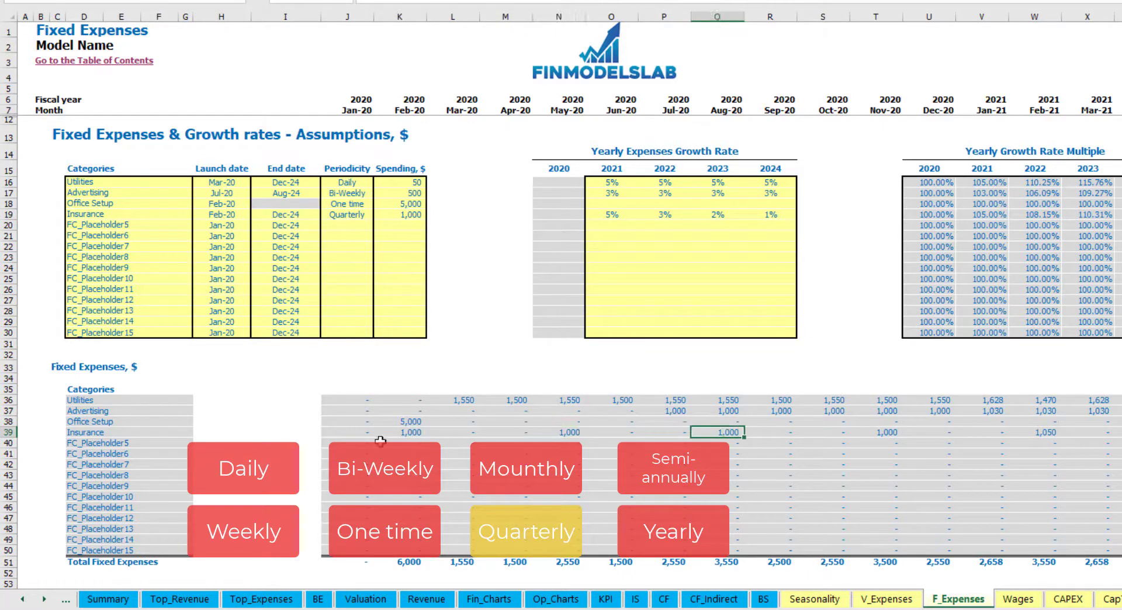
left_click(401, 434)
left_click(570, 434)
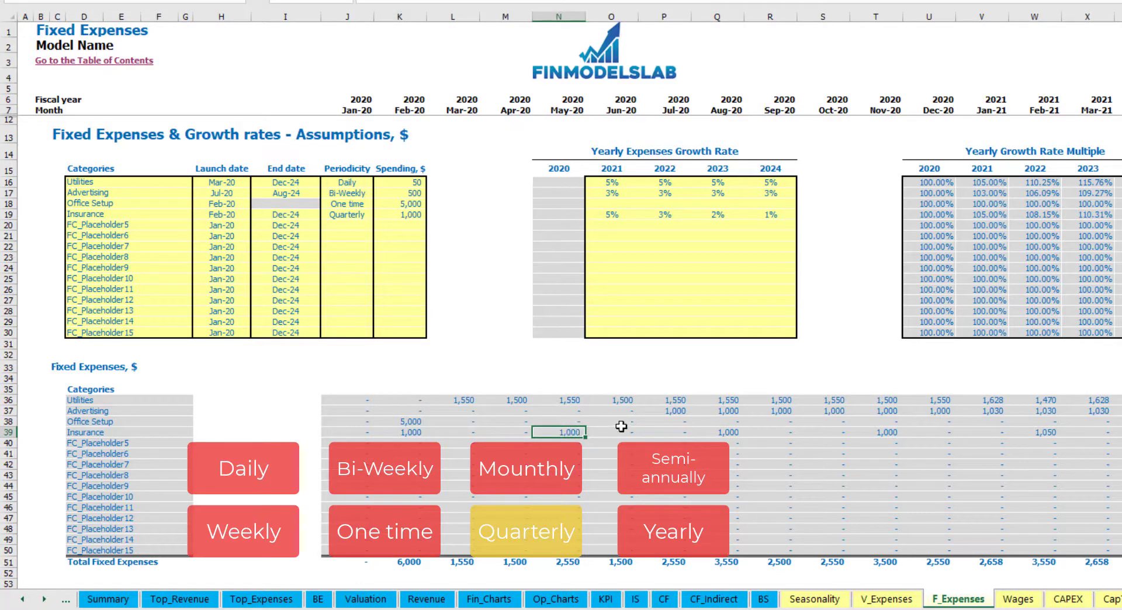
Change the Insurance periodicity to Semi-Annually and check its expenses from Feb-20 to Feb-21.
left_click(369, 215)
left_click(379, 215)
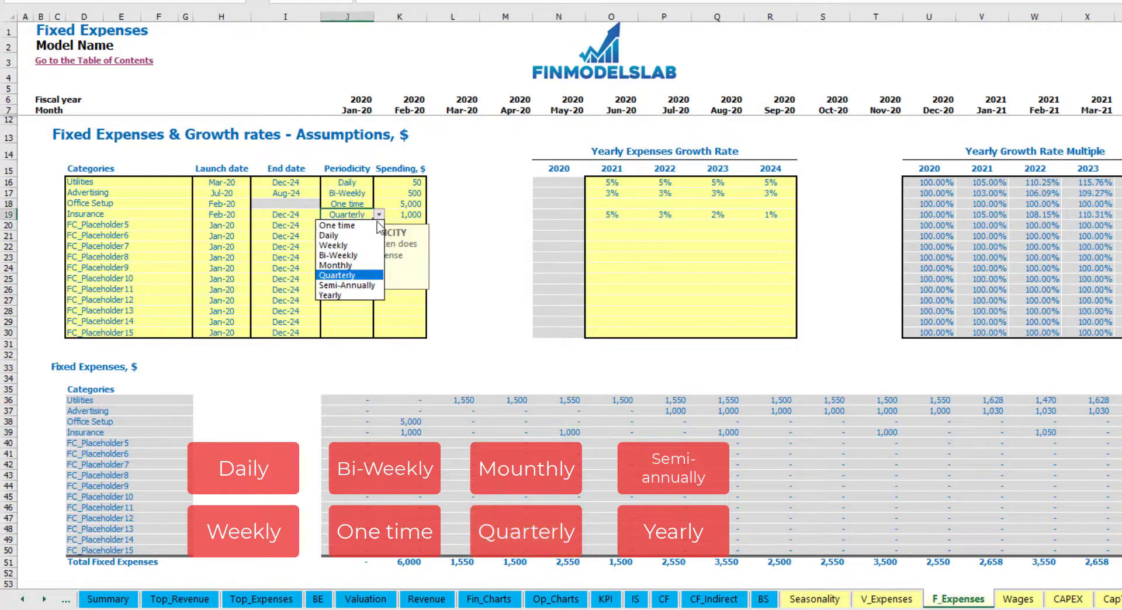
left_click(347, 285)
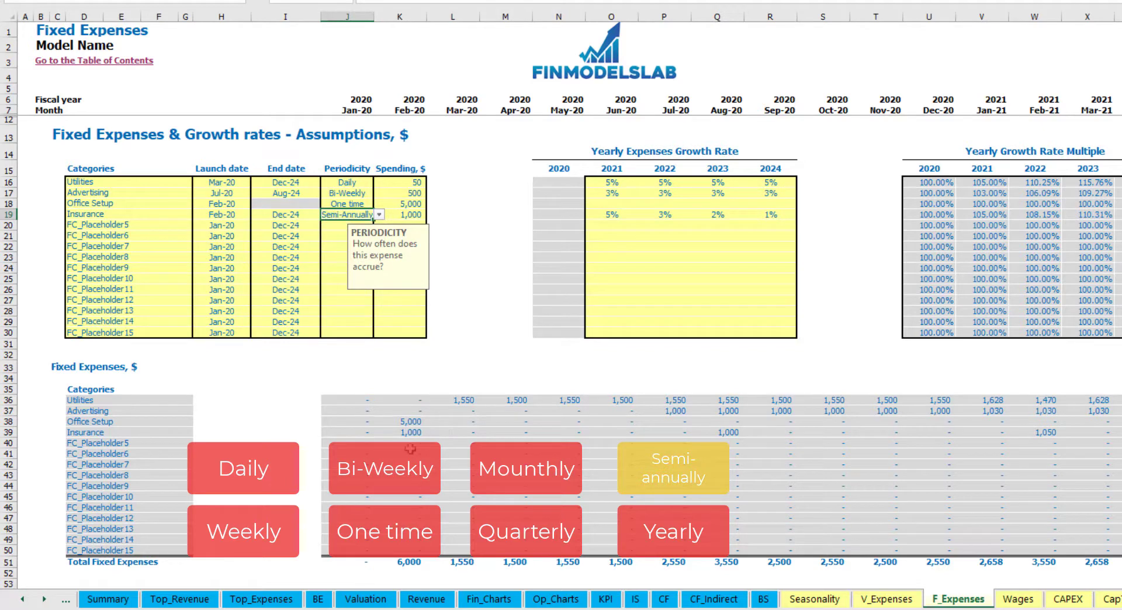
left_click_drag(405, 434, 1025, 434)
left_click(1034, 443)
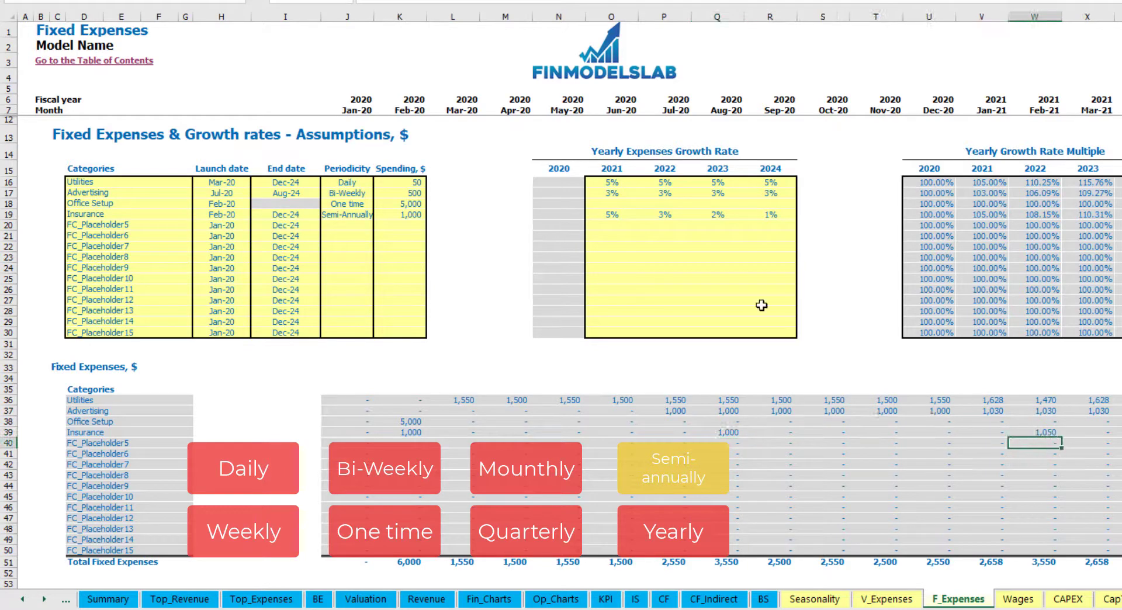
Set the Insurance periodicity to Yearly and check its calculated expenses against the launch and end dates.
left_click(356, 215)
left_click(379, 215)
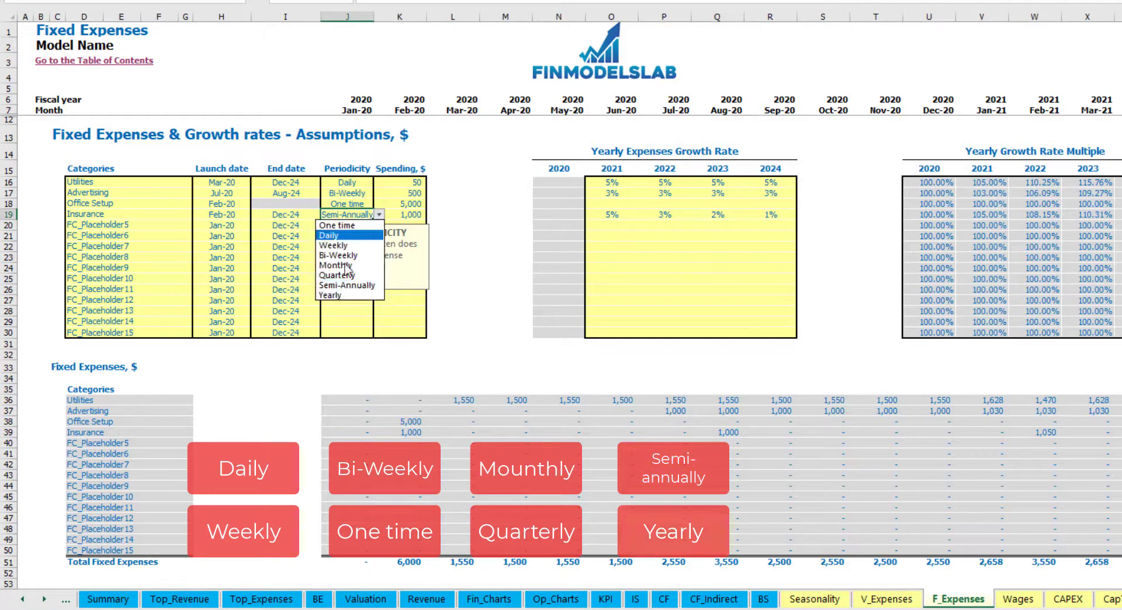
left_click(338, 294)
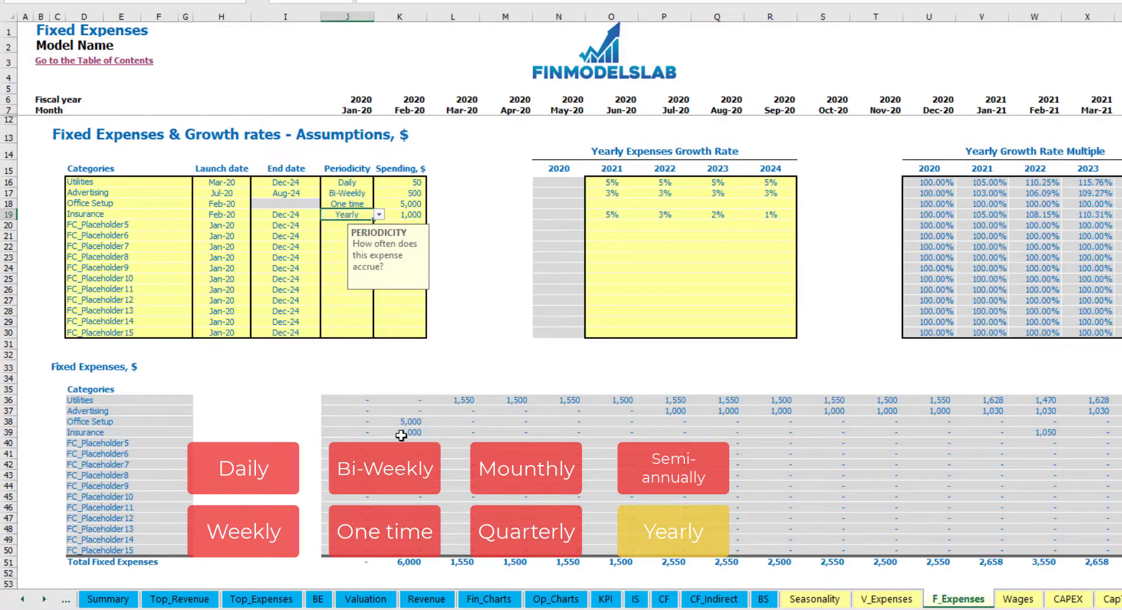
left_click_drag(404, 434, 1002, 434)
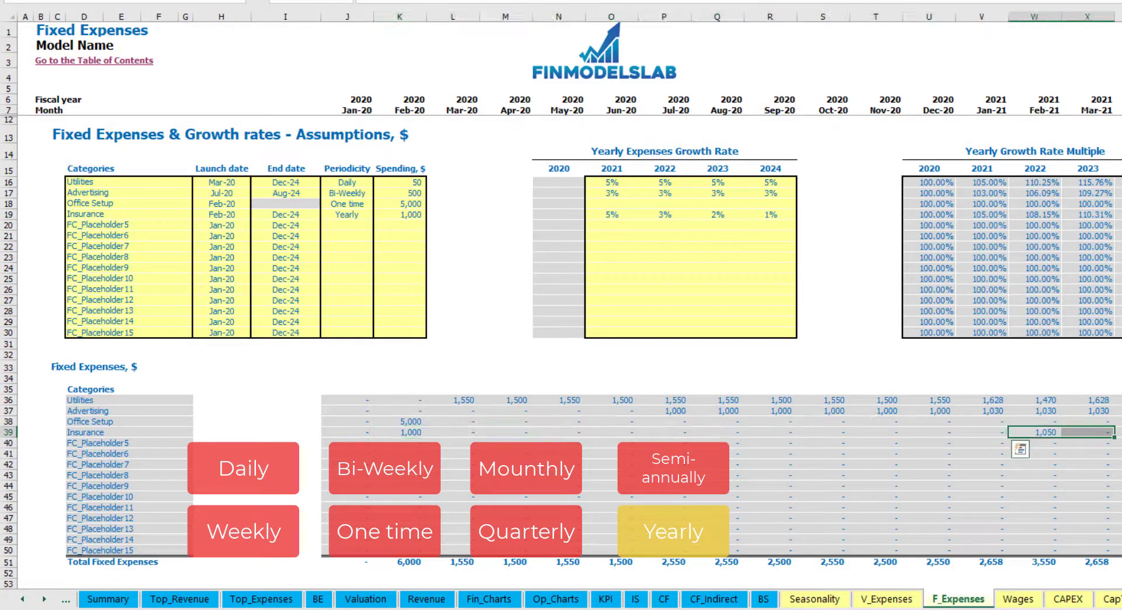
left_click(231, 215)
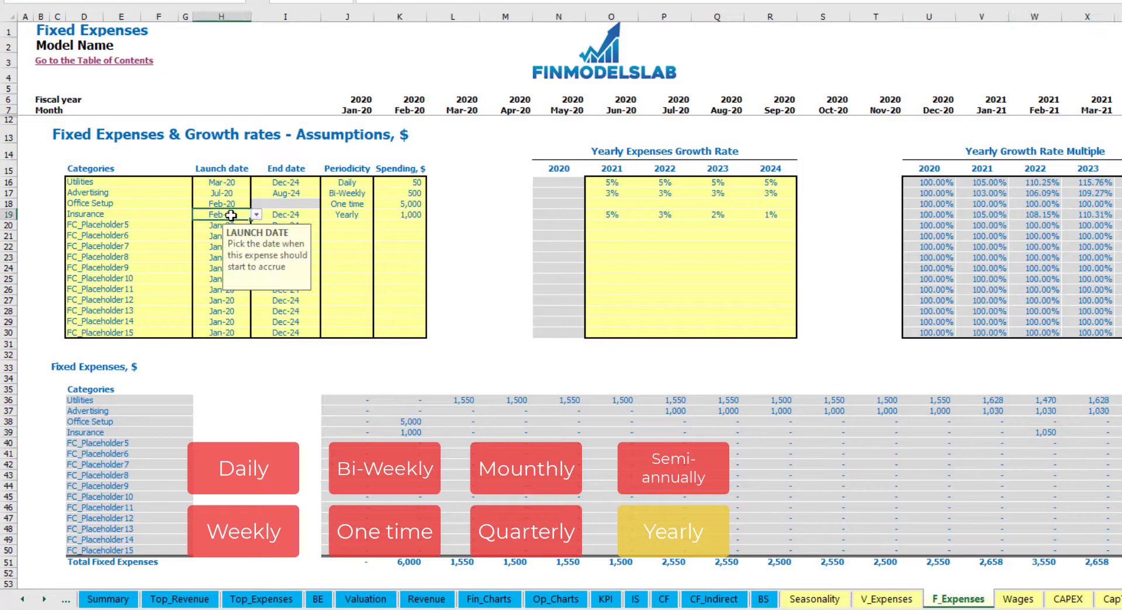
left_click(284, 214)
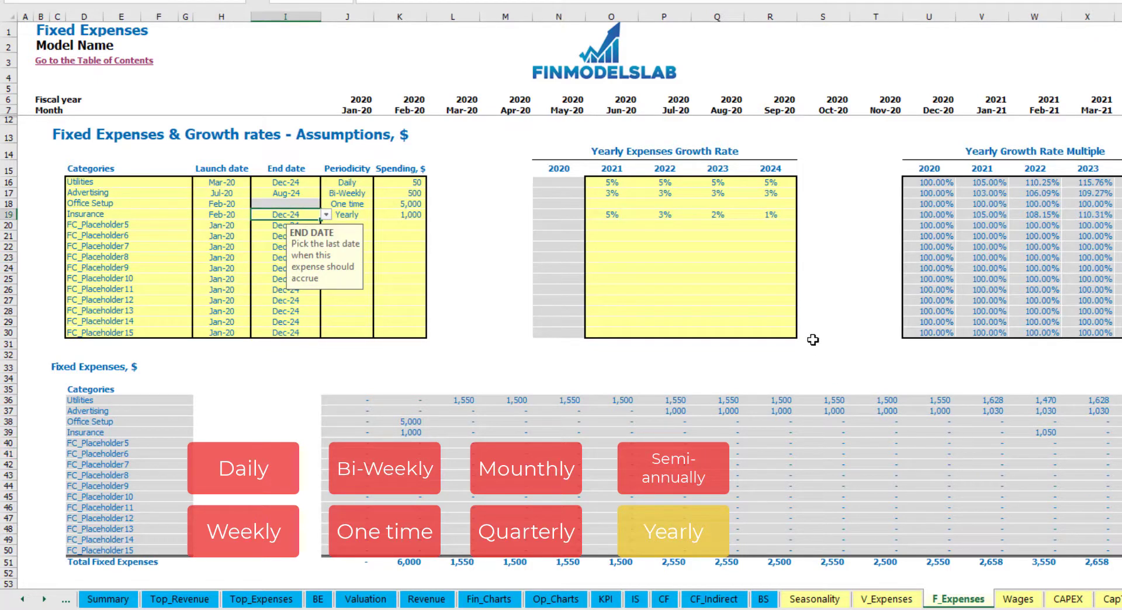
left_click(830, 333)
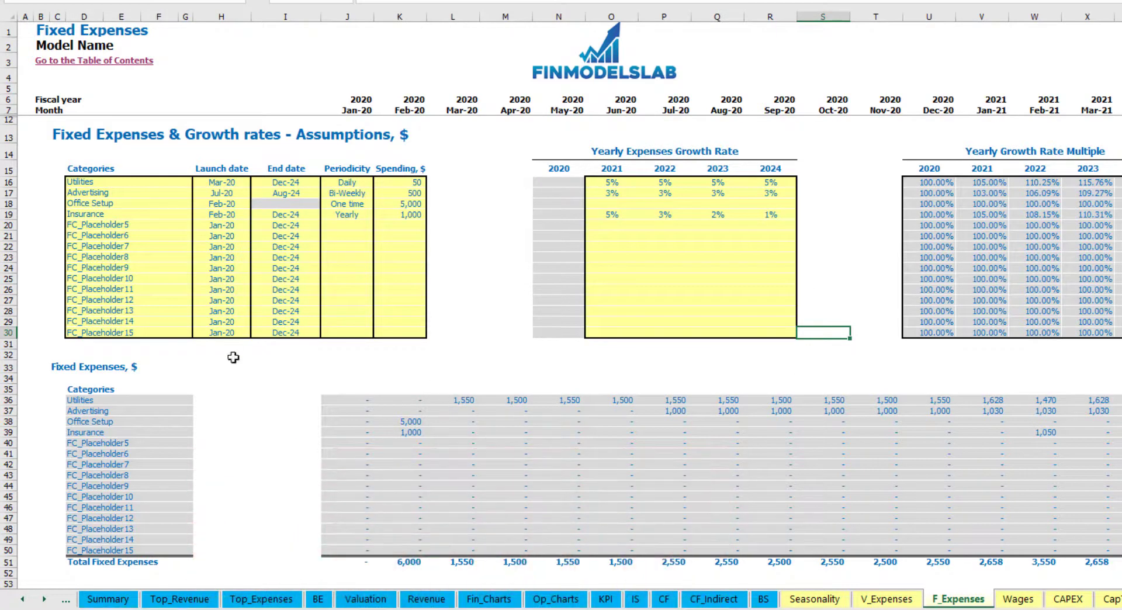
Review the fixed expenses table, then expand Total Fixed Expenses in the Income Statement to examine its categories.
mouse_move(346, 407)
left_mouse_down()
mouse_move(884, 473)
mouse_move(1088, 546)
left_mouse_up()
left_click(630, 602)
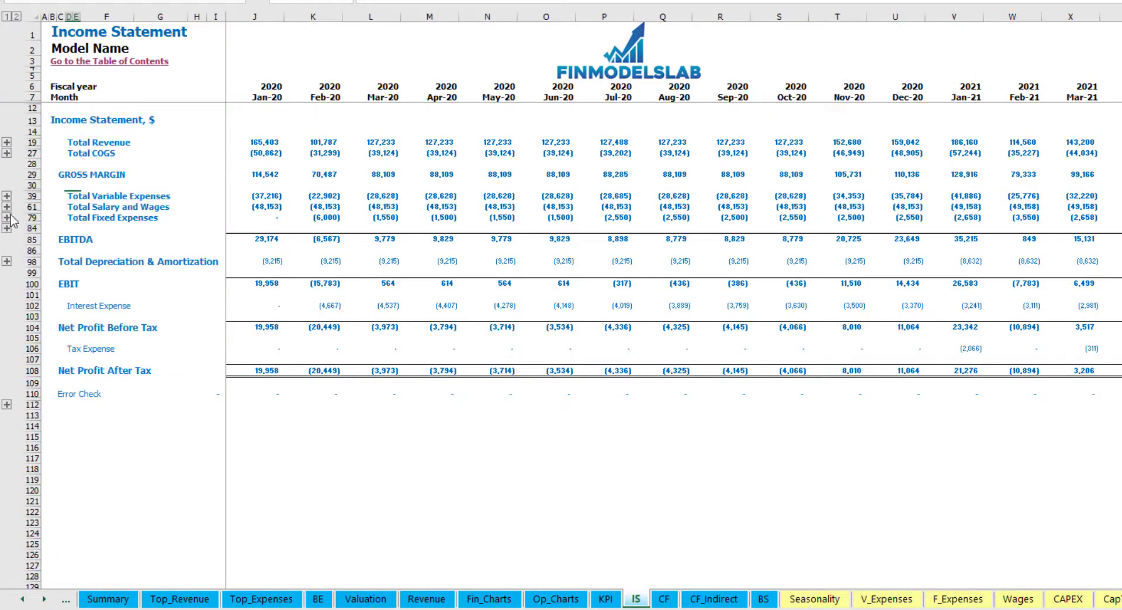
left_click(67, 217)
left_click(7, 218)
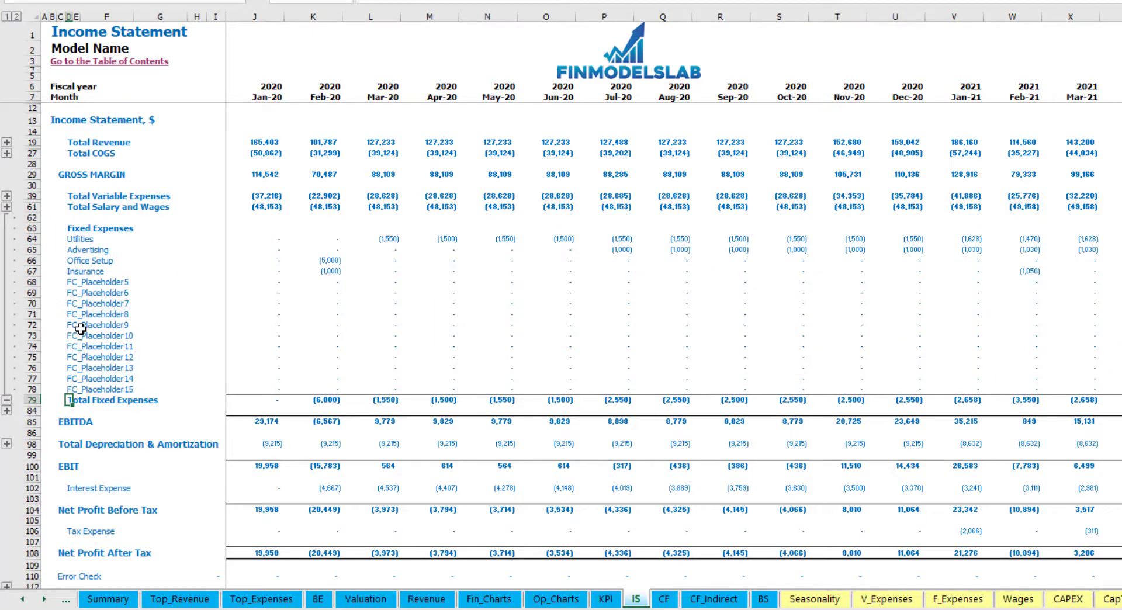
left_click_drag(34, 239, 120, 292)
left_click_drag(97, 359, 79, 389)
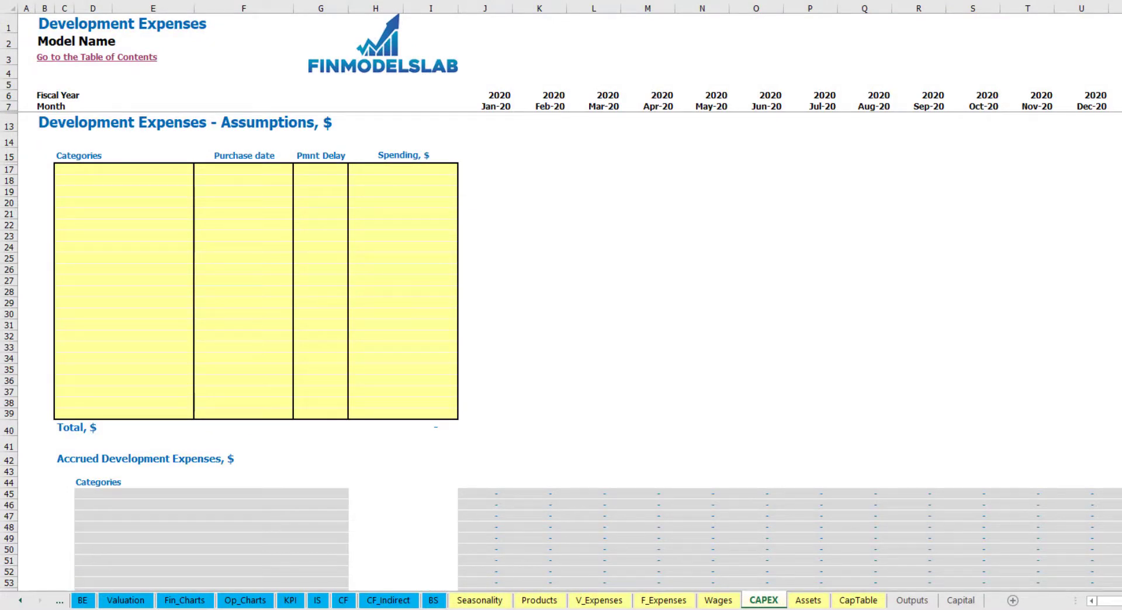
Add the development expense category Office dev with purchase date Feb-20 and spending of 10000.
left_click(157, 170)
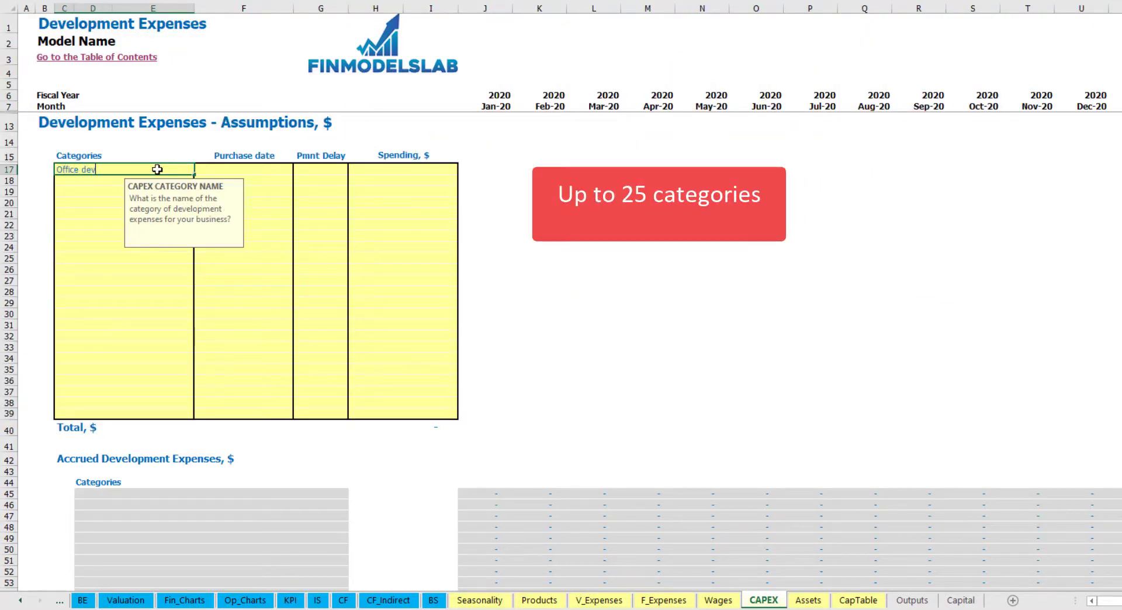
key("Return")
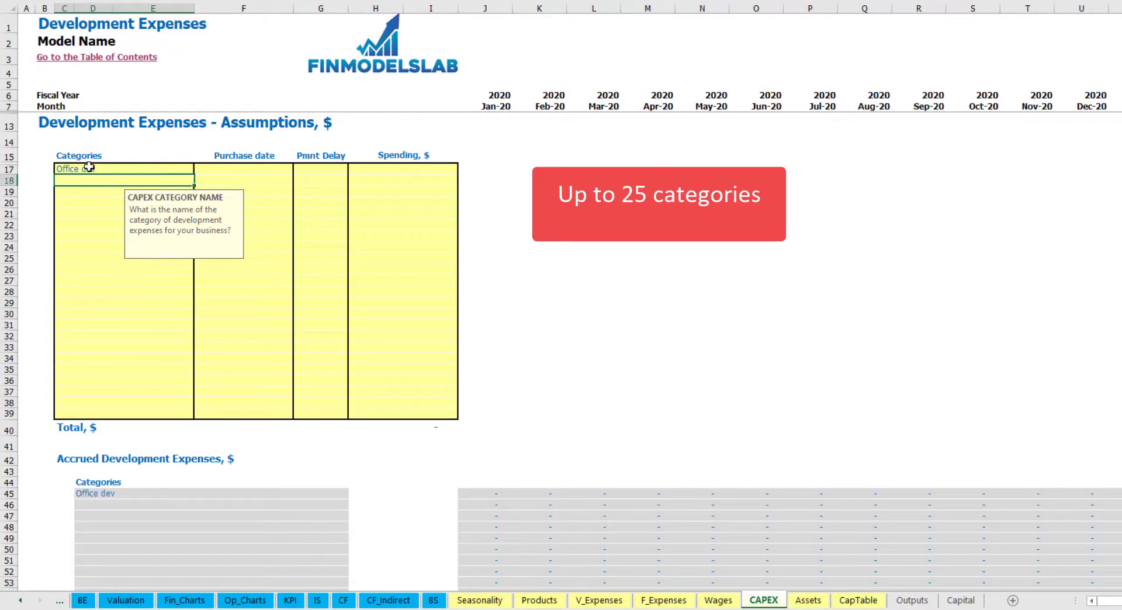
left_click(245, 168)
left_click(298, 169)
left_click(179, 191)
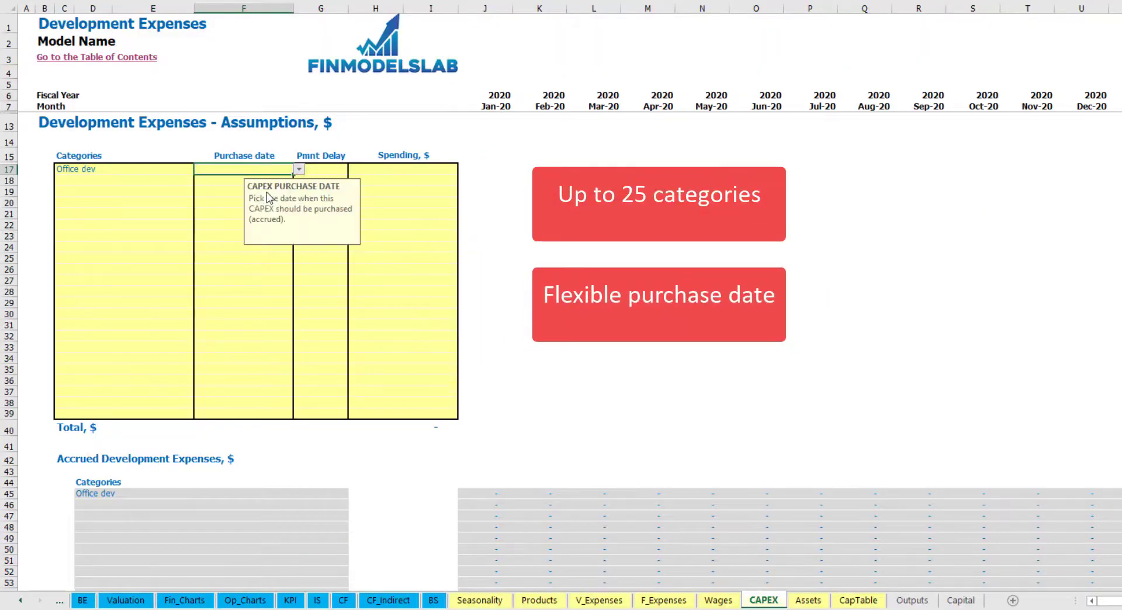
left_click(387, 168)
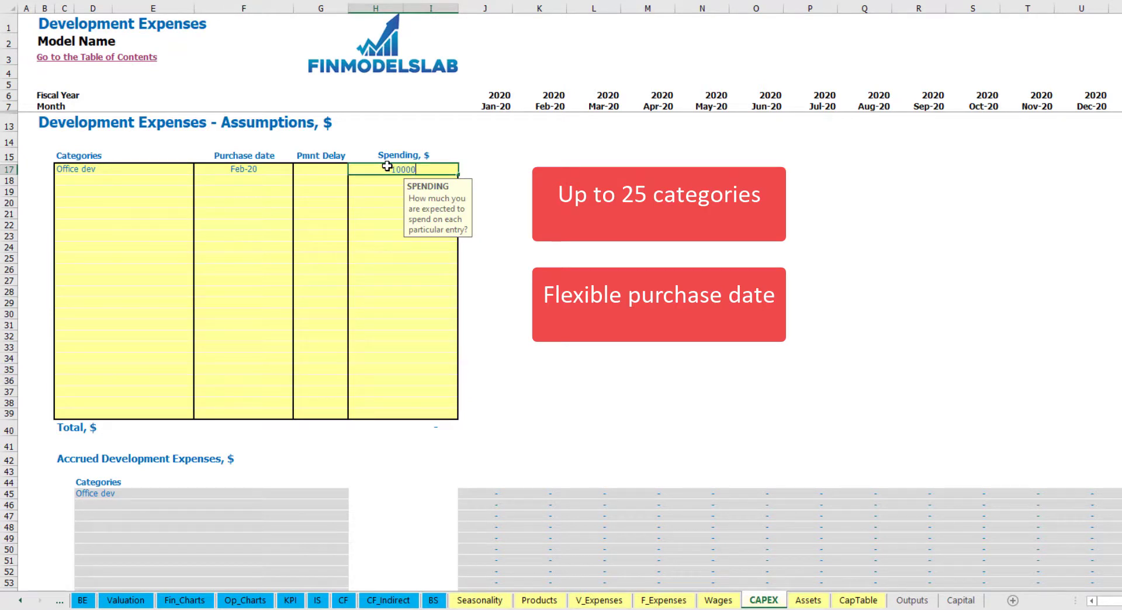
type("10000")
key("Return")
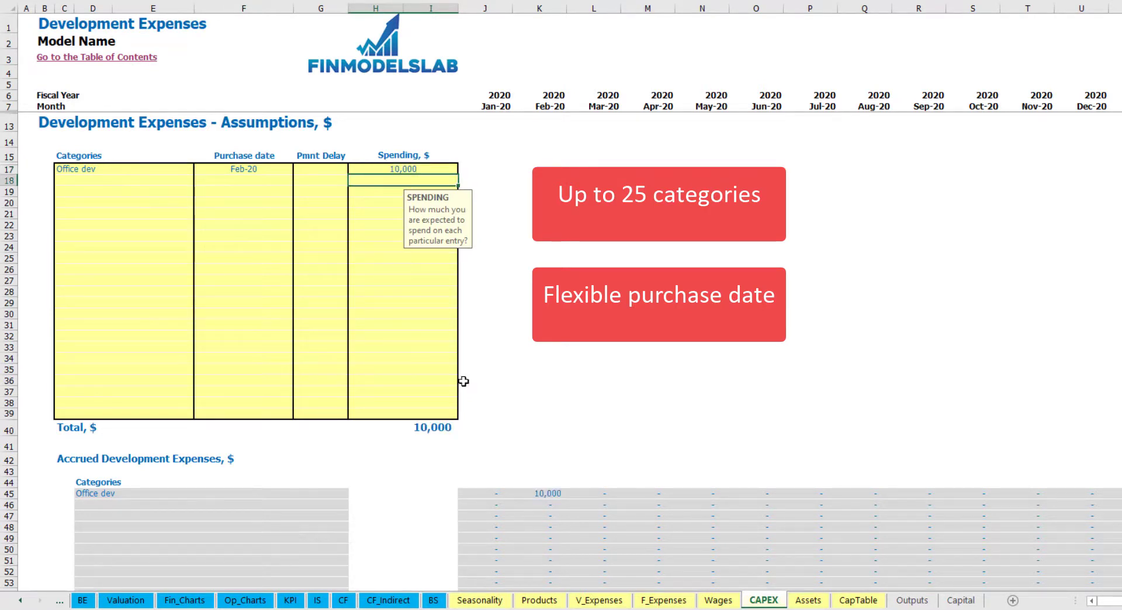
Set the payment delay of the Office dev category to 2M.
left_click(328, 168)
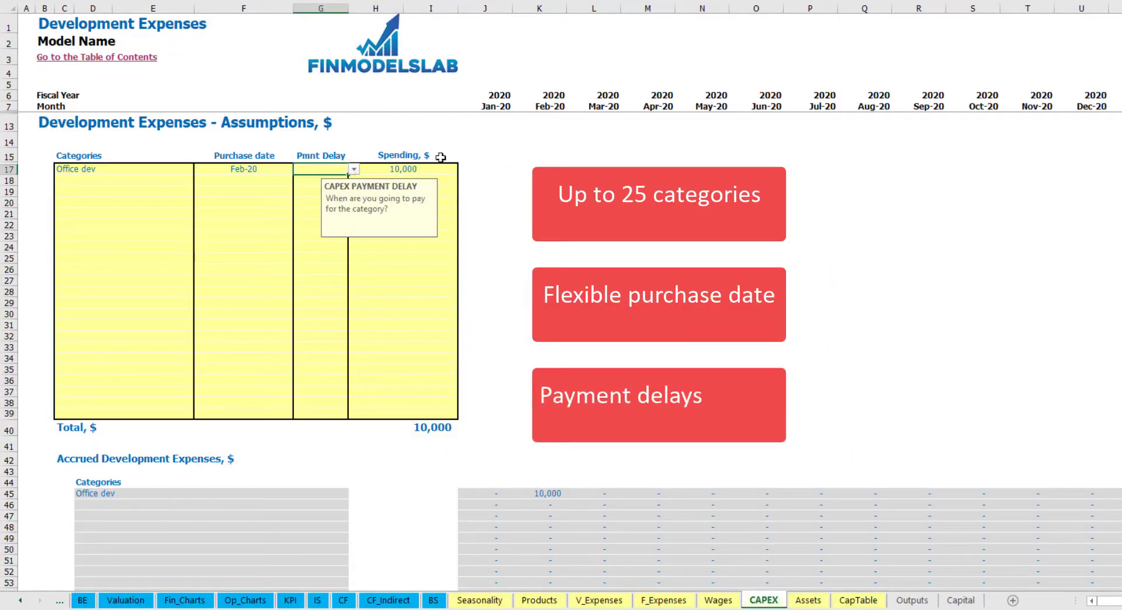
left_click(353, 169)
left_click(314, 201)
left_click(593, 203)
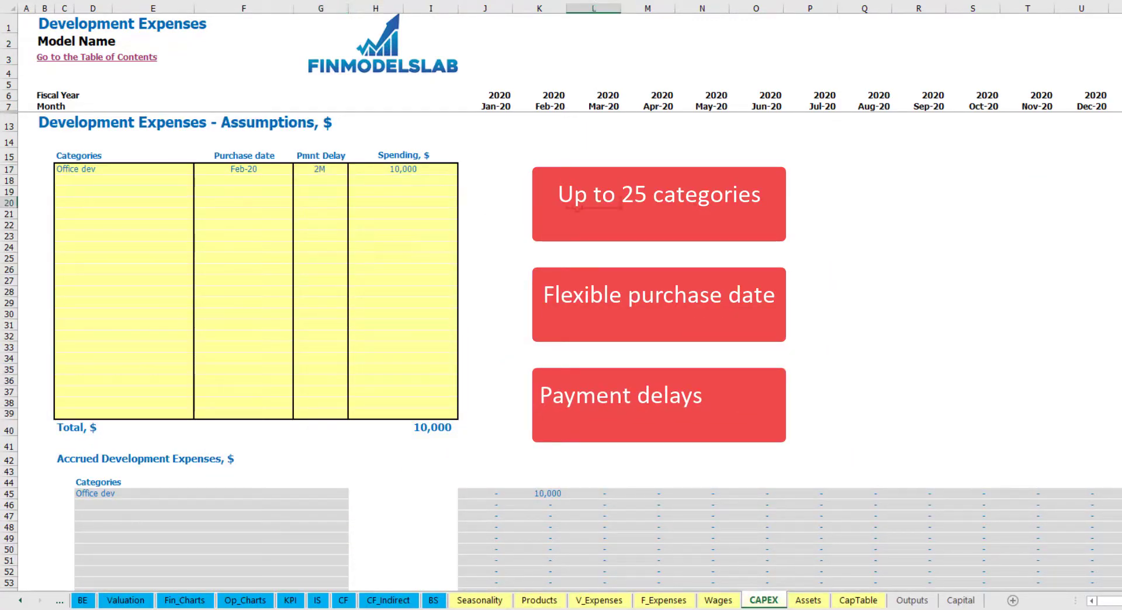
Check the Office dev amounts in the accrued and paid development expenses tables and the summary below.
left_click(548, 495)
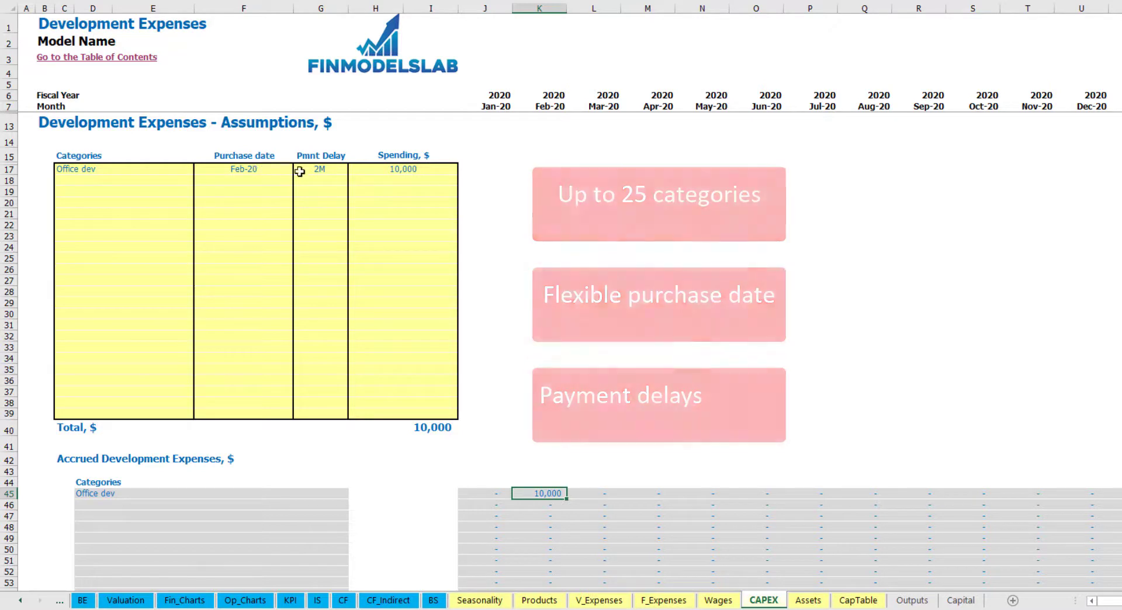
scroll(547, 261, "down", 10)
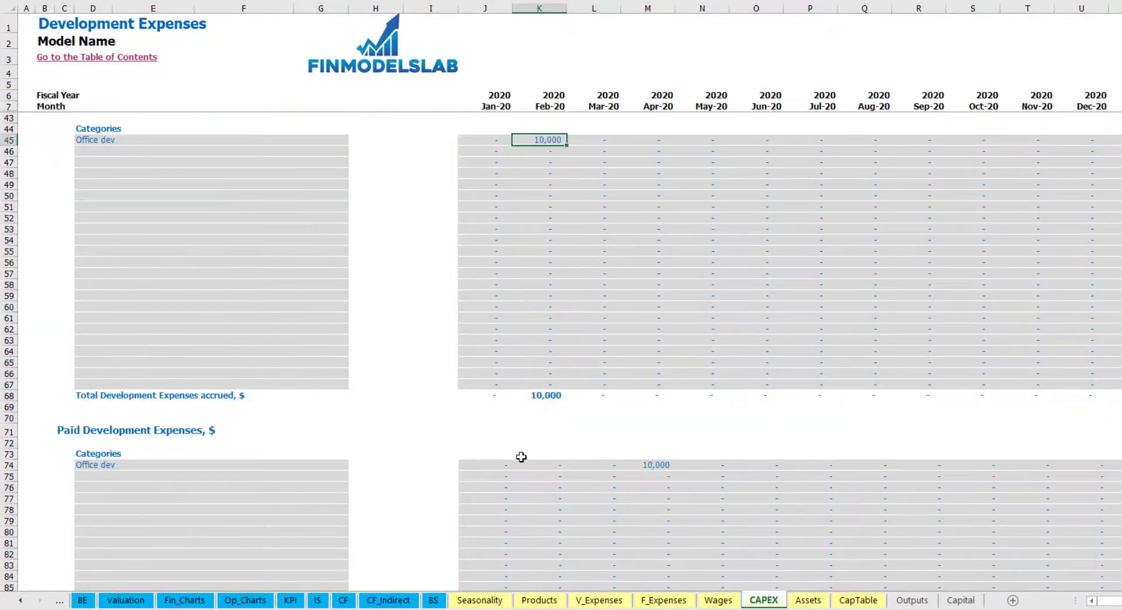
left_click(649, 468)
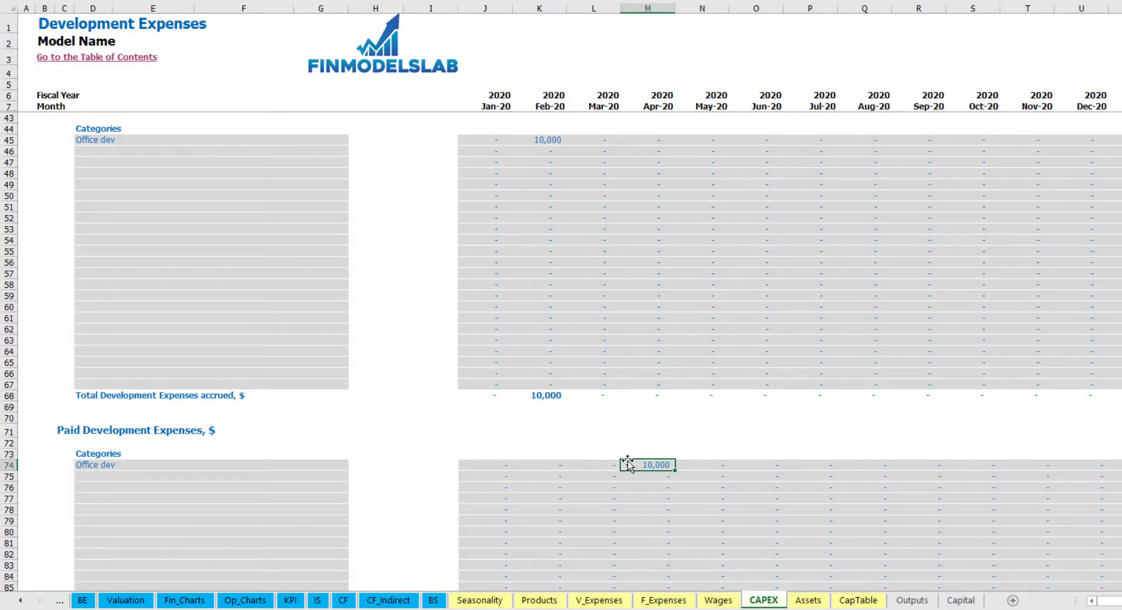
scroll(627, 463, "down", 13)
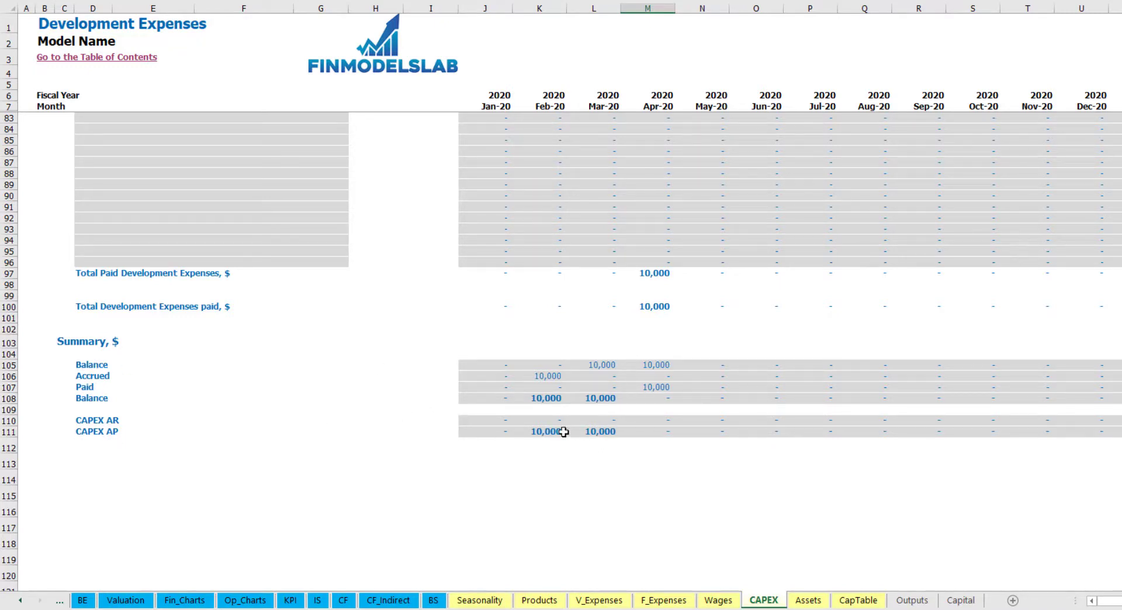
Add a second development expense category, Other dev exp, with purchase date Mar-20 and spending of 5,000.
scroll(592, 352, "up", 20)
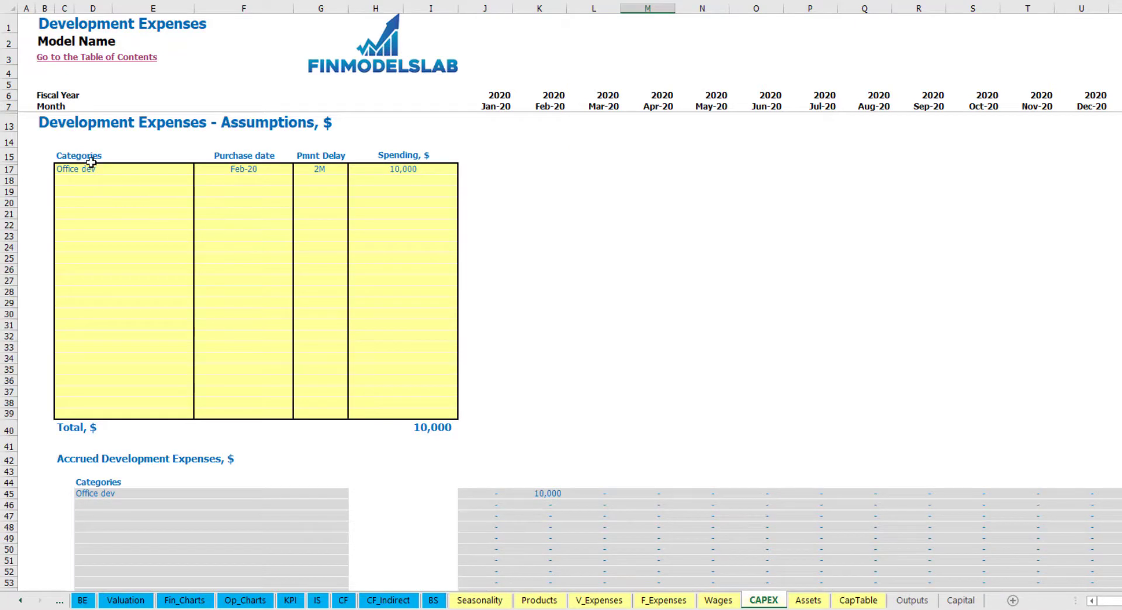
left_click(103, 178)
type("Other dev")
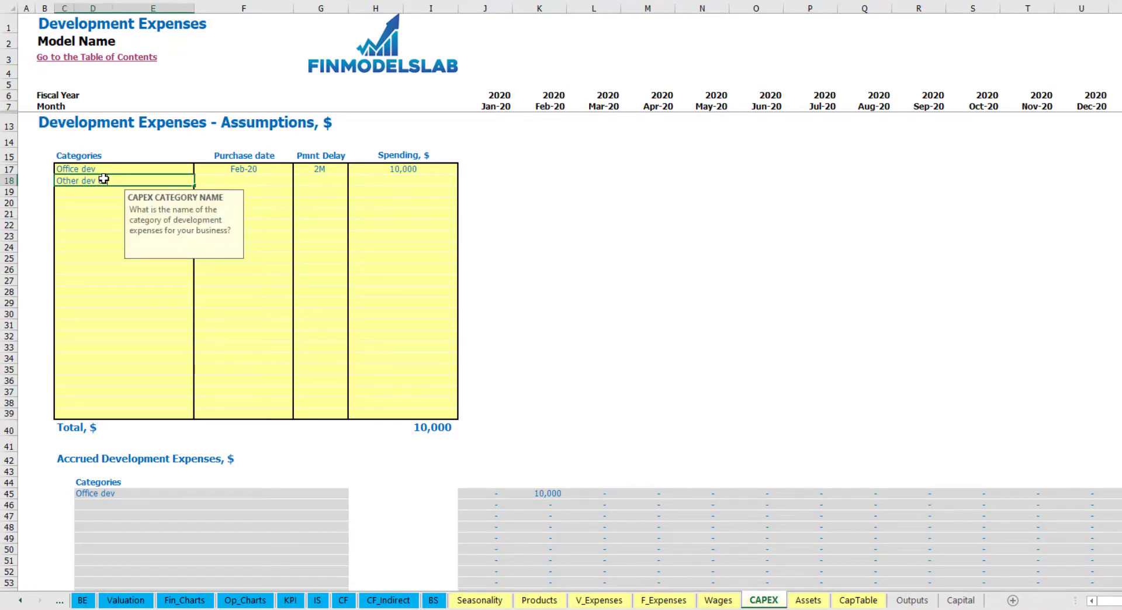
type(" exp")
left_click(271, 178)
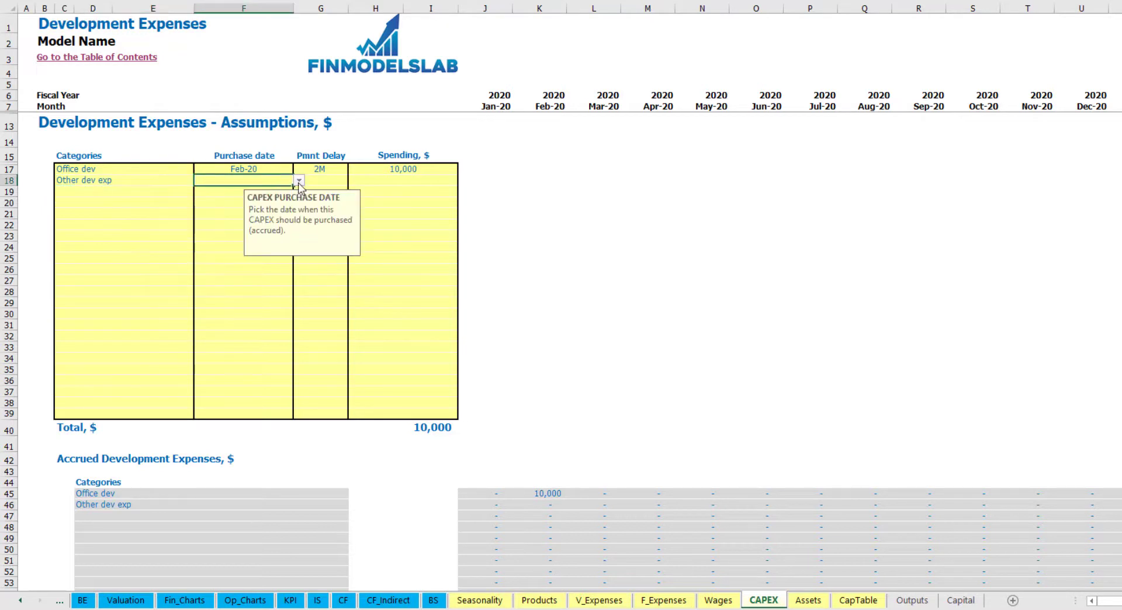
left_click(298, 181)
left_click(278, 212)
left_click(386, 184)
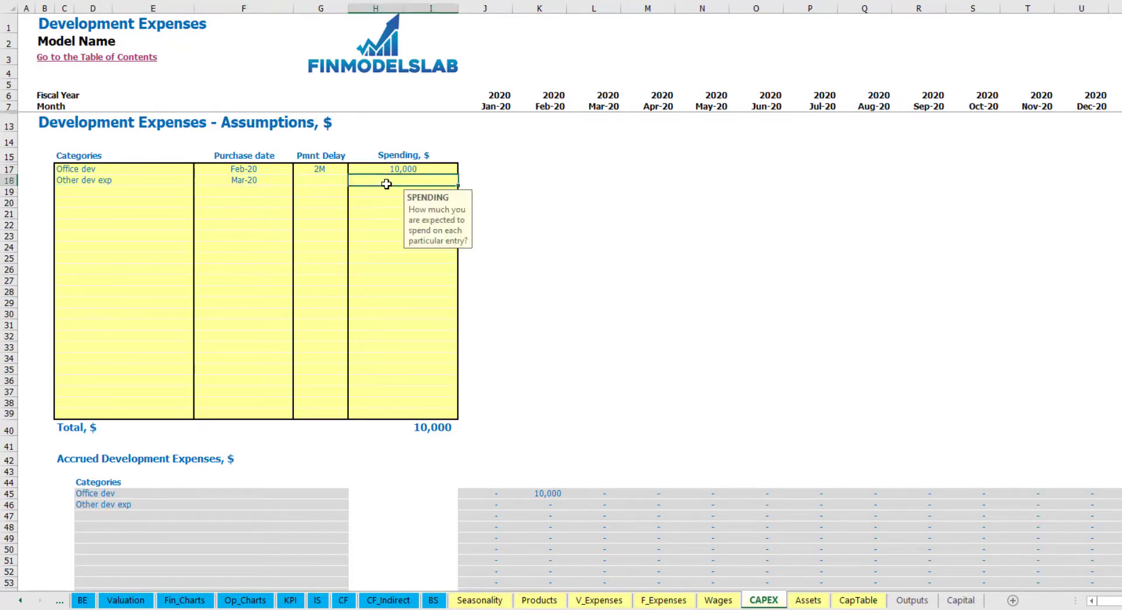
key("Return")
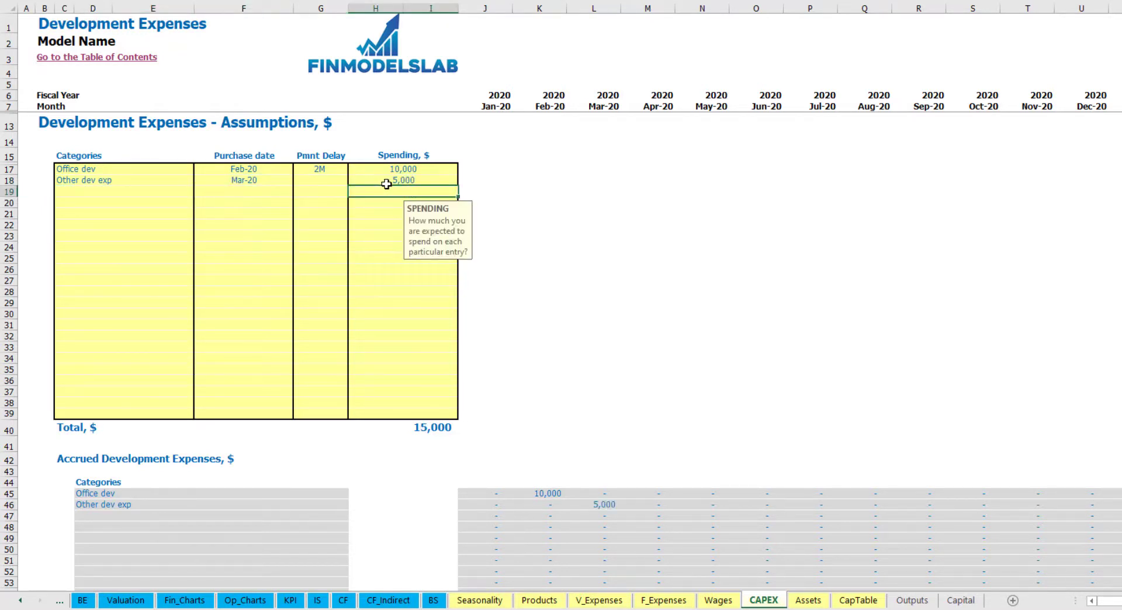
Set the payment delay of the Other dev exp category to 0M.
left_click(332, 181)
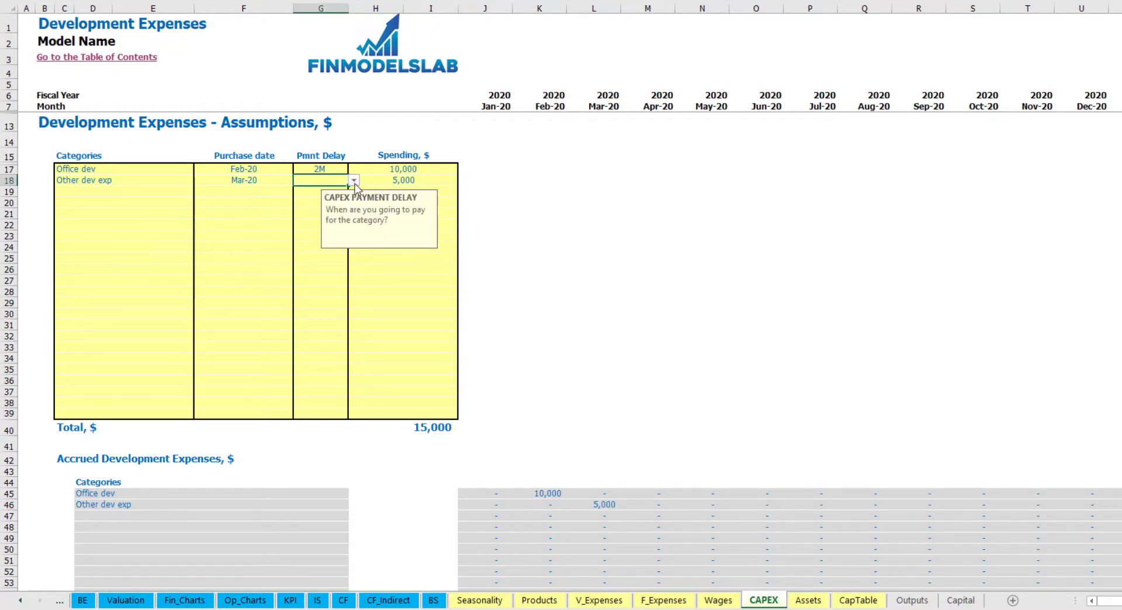
left_click(354, 180)
left_click(329, 197)
Compare the accrued and paid months of Other dev exp in the development expenses tables.
scroll(580, 458, "down", 3)
left_click(607, 387)
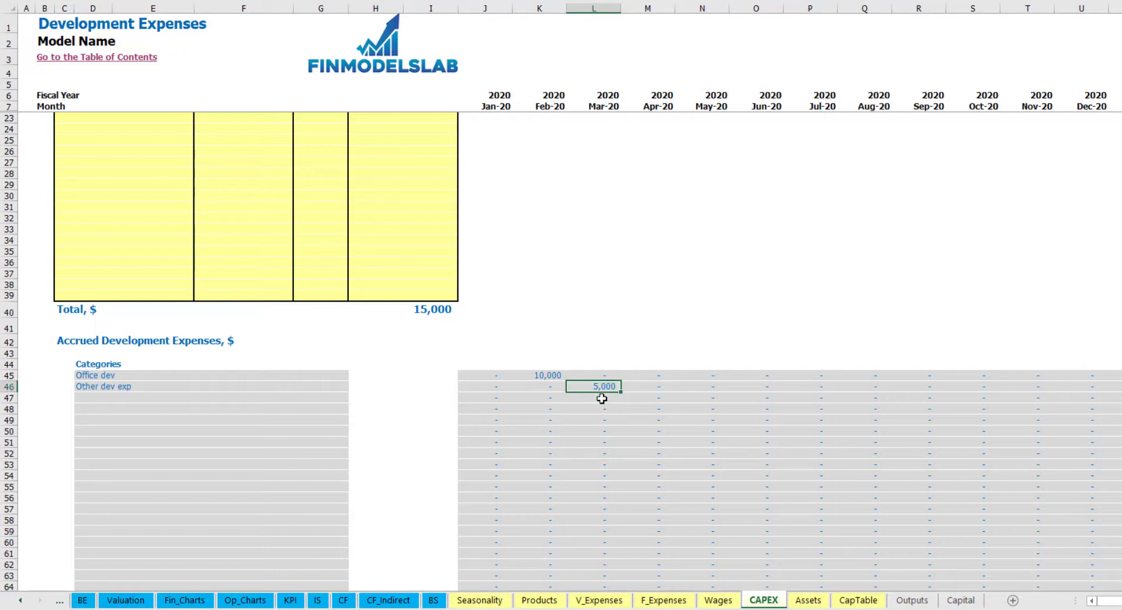
scroll(594, 389, "down", 10)
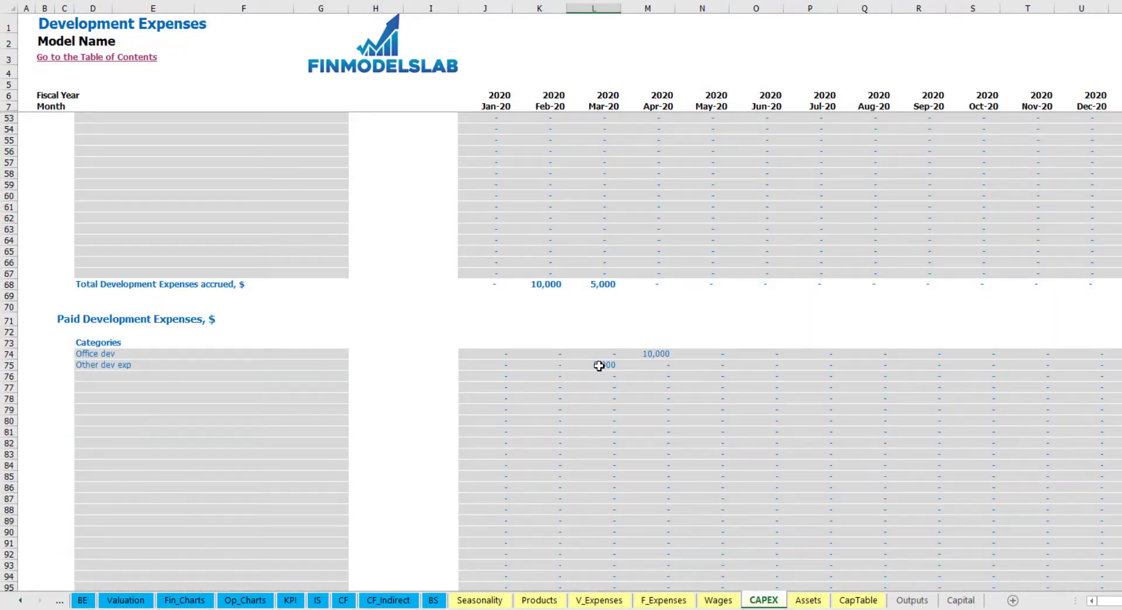
scroll(599, 365, "up", 13)
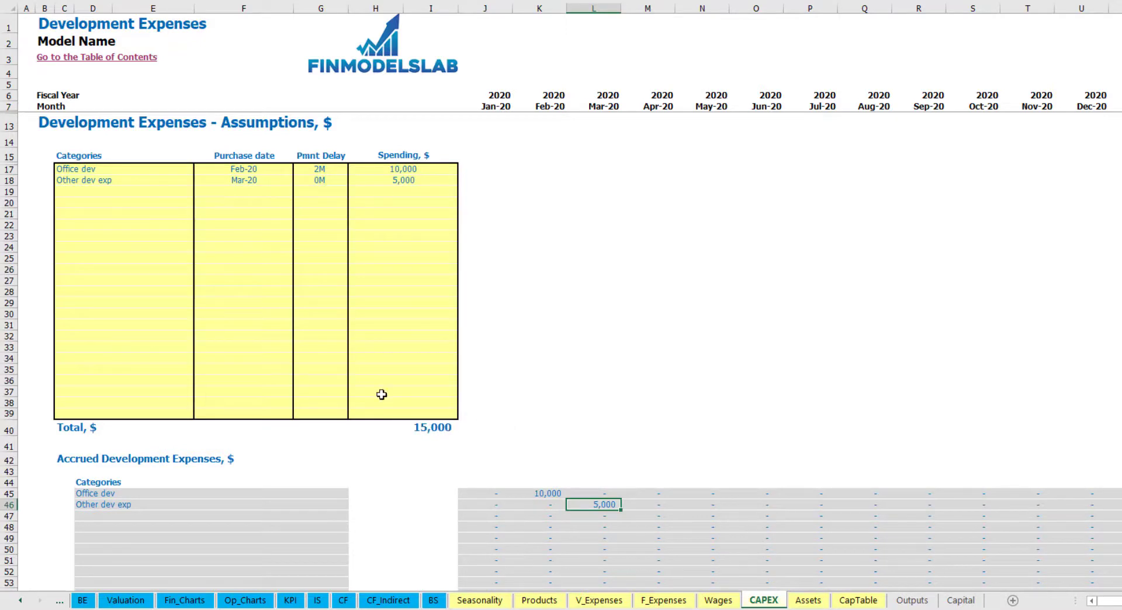
On the Assets sheet, examine the Development Expenses book depreciation, capital expenditure and closing net book value.
left_click(803, 602)
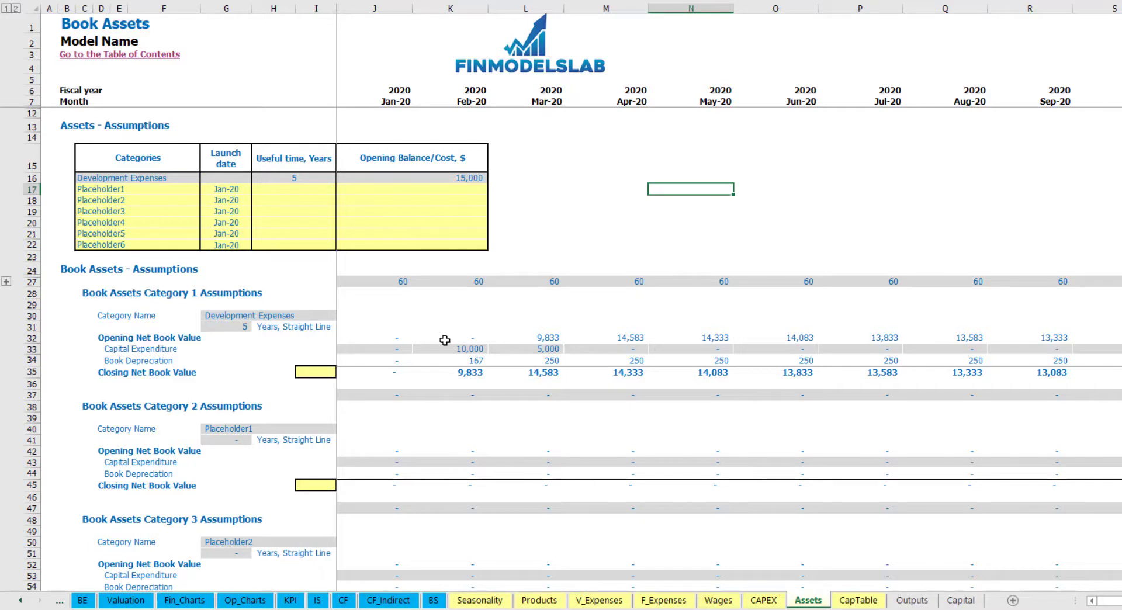
left_click(29, 360)
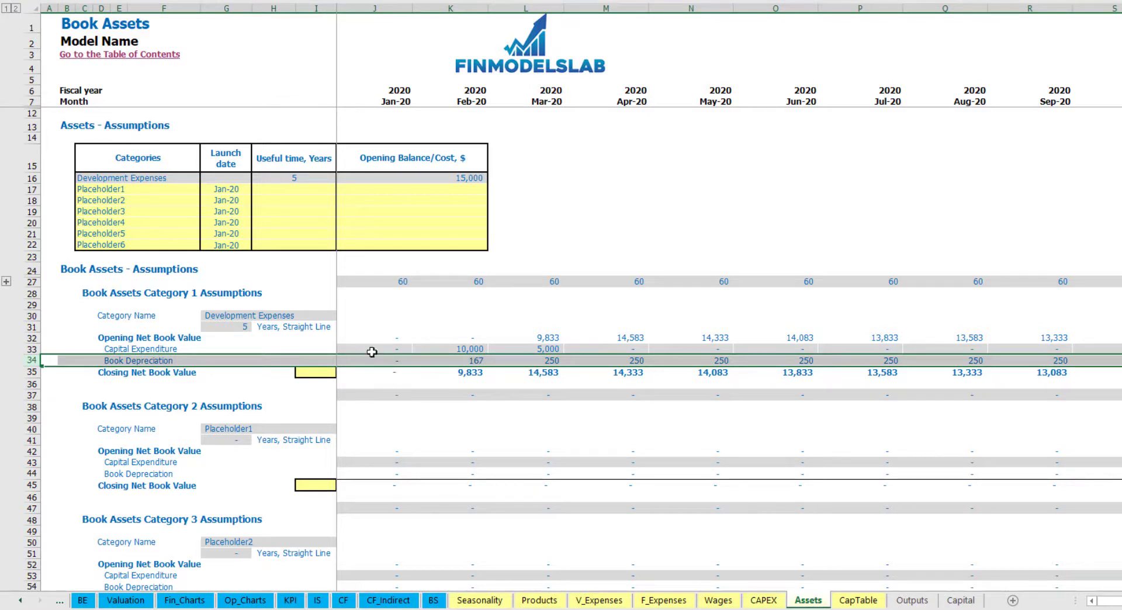
left_click_drag(373, 346, 668, 346)
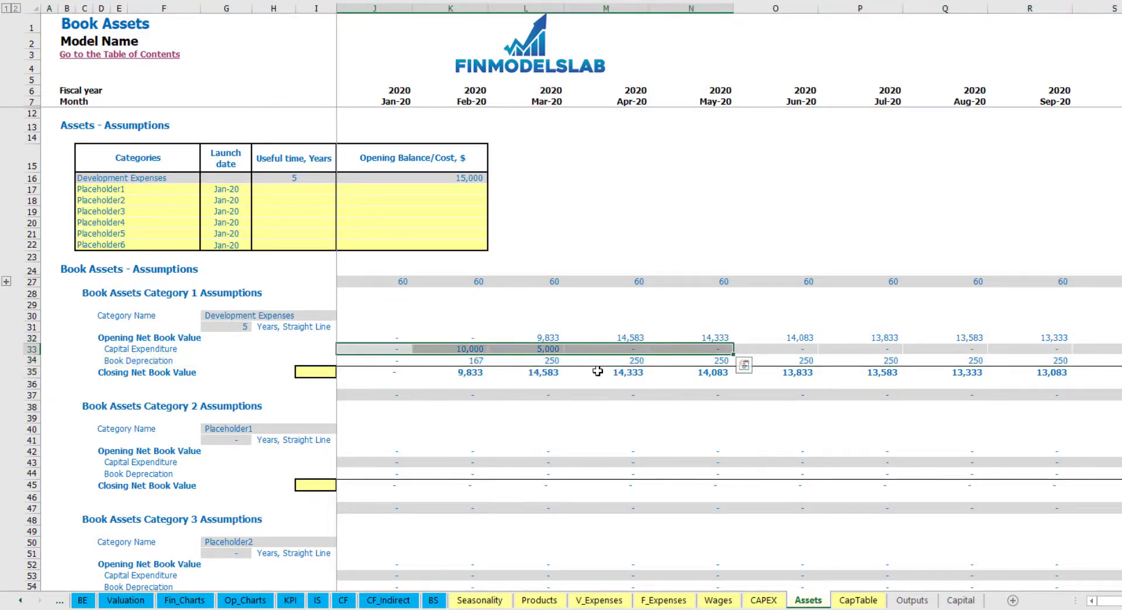
left_click_drag(394, 376, 742, 376)
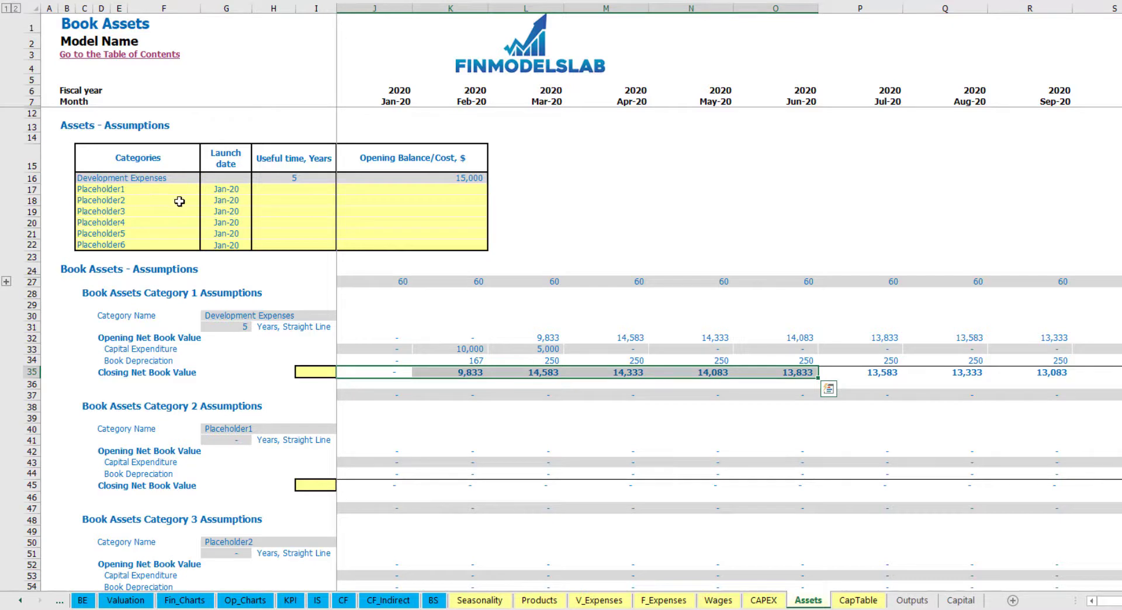
Rename the Placeholder1 asset as Other assets and give it a useful time of 10 years and a cost of 25,000.
left_click(155, 185)
type("Ot")
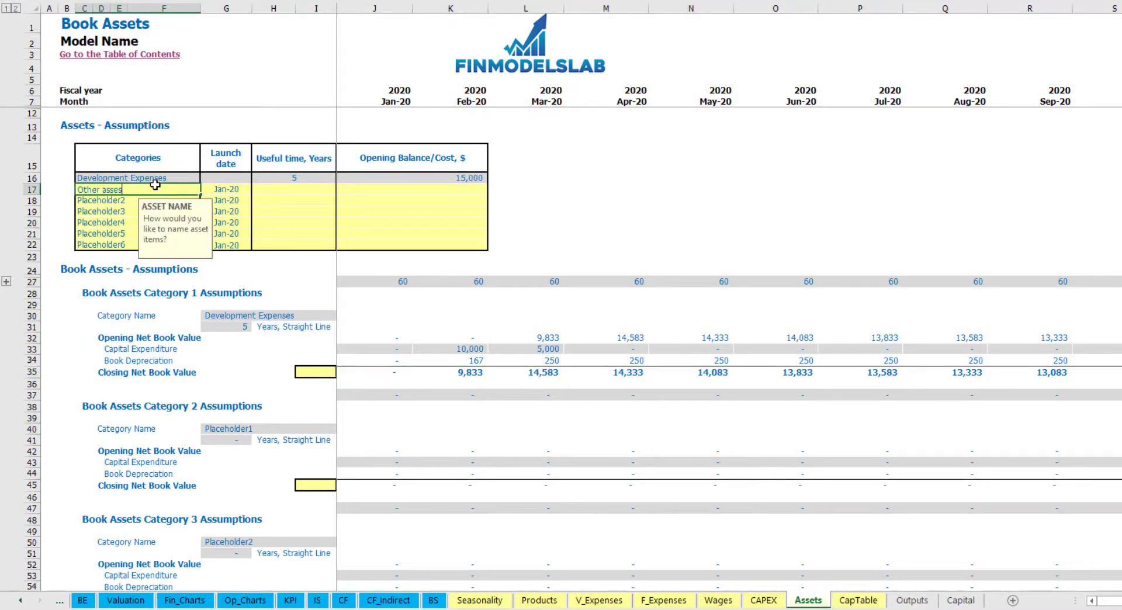
type("her assets")
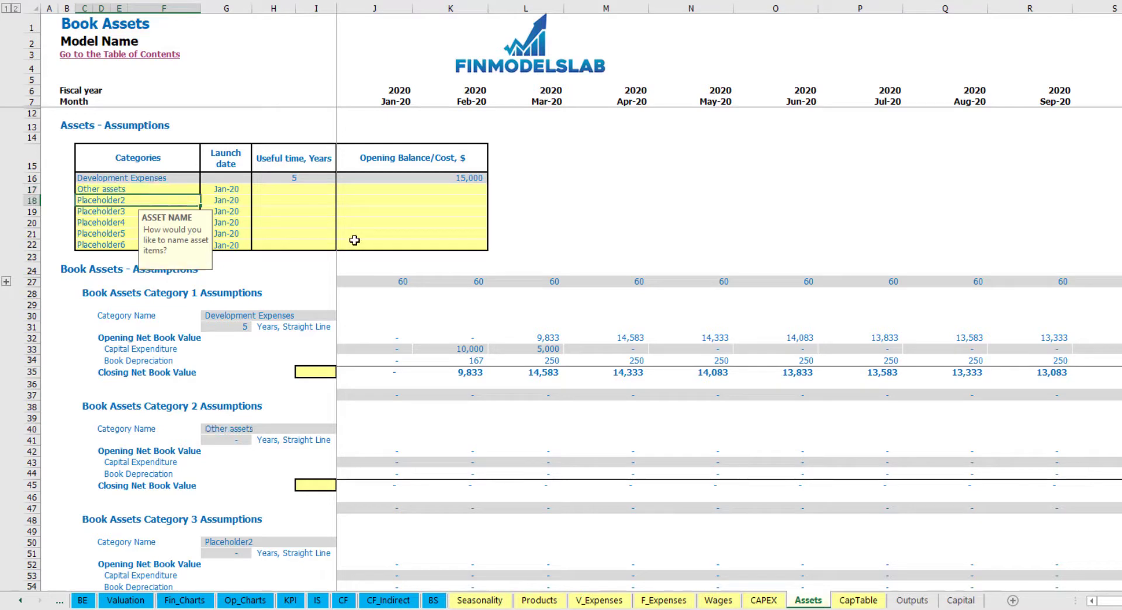
left_click(324, 187)
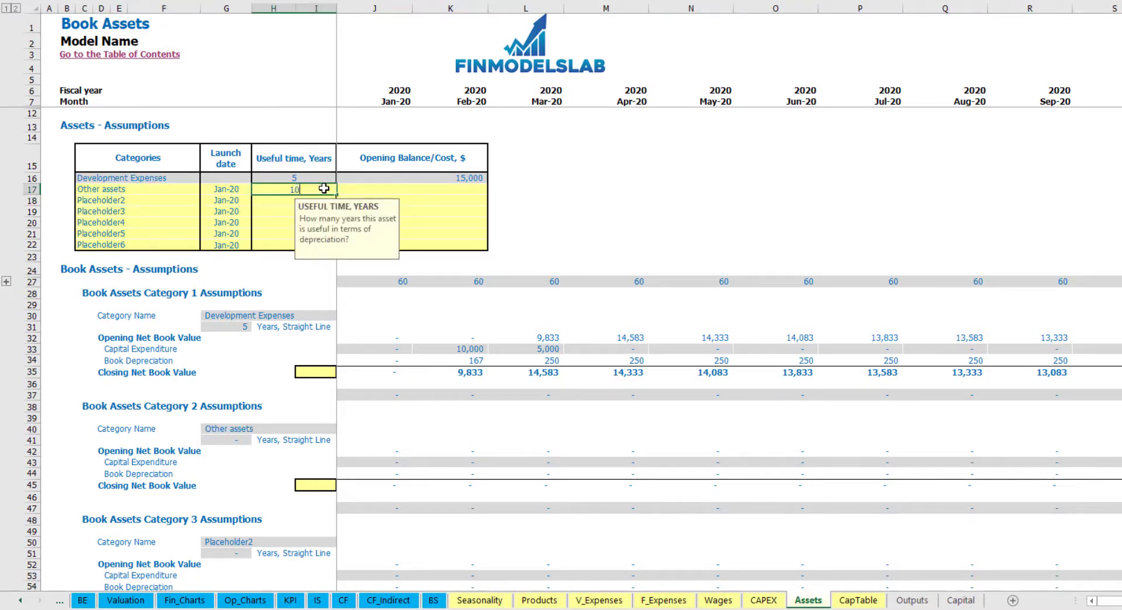
key("Return")
left_click(416, 191)
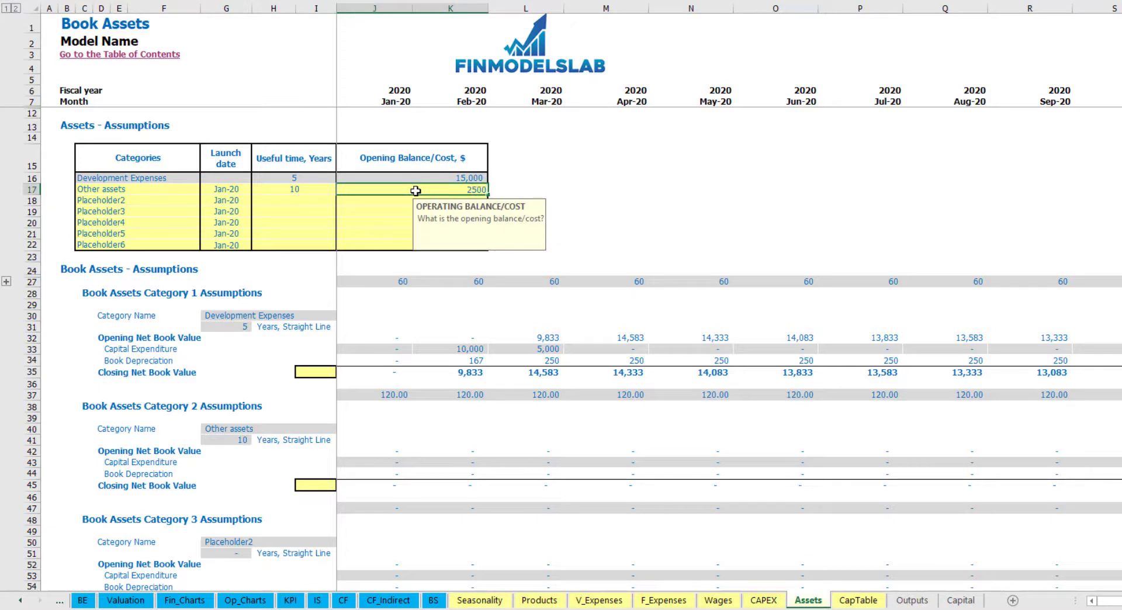
key("Return")
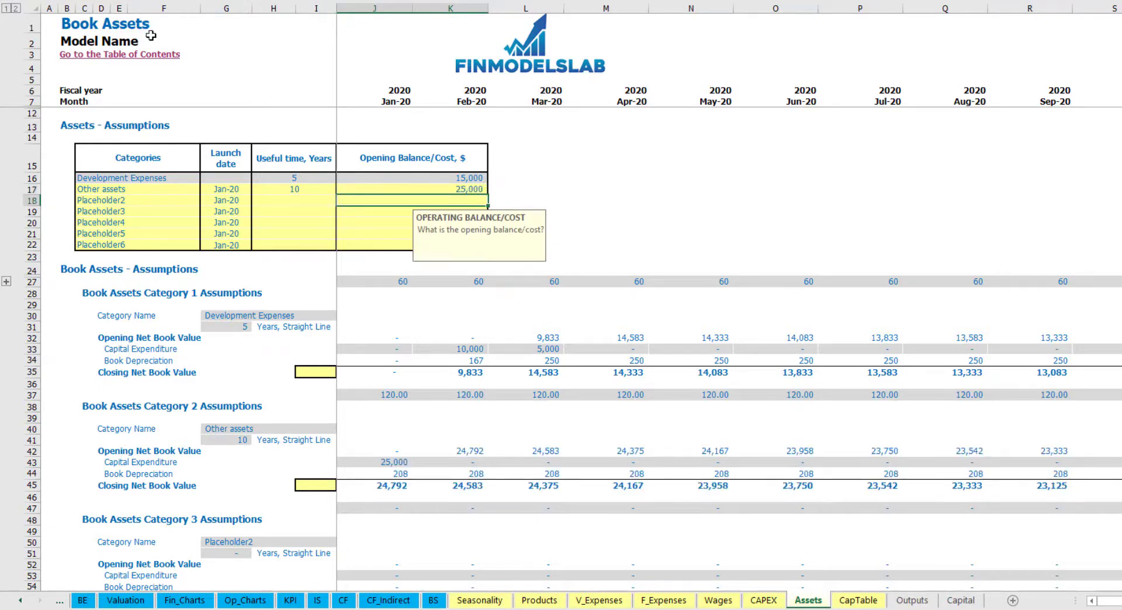
Set the launch date of Other assets to Apr-20.
left_click(246, 191)
left_click(256, 190)
left_click(230, 225)
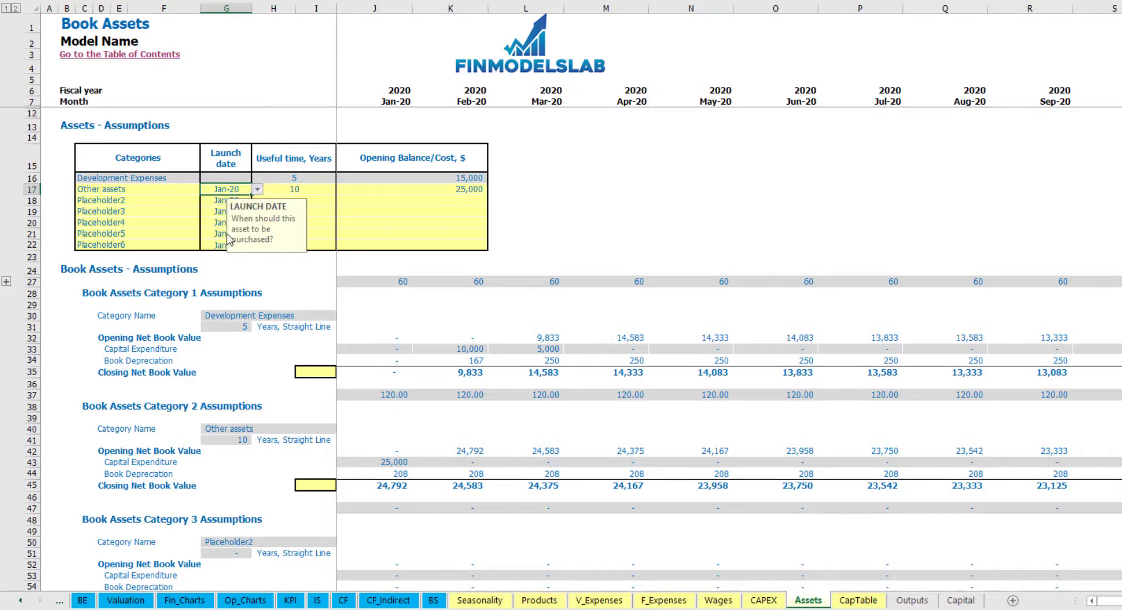
Examine the capital expenditure, monthly book depreciation and closing net book value of Other assets from Apr-20 onward.
left_click(631, 463)
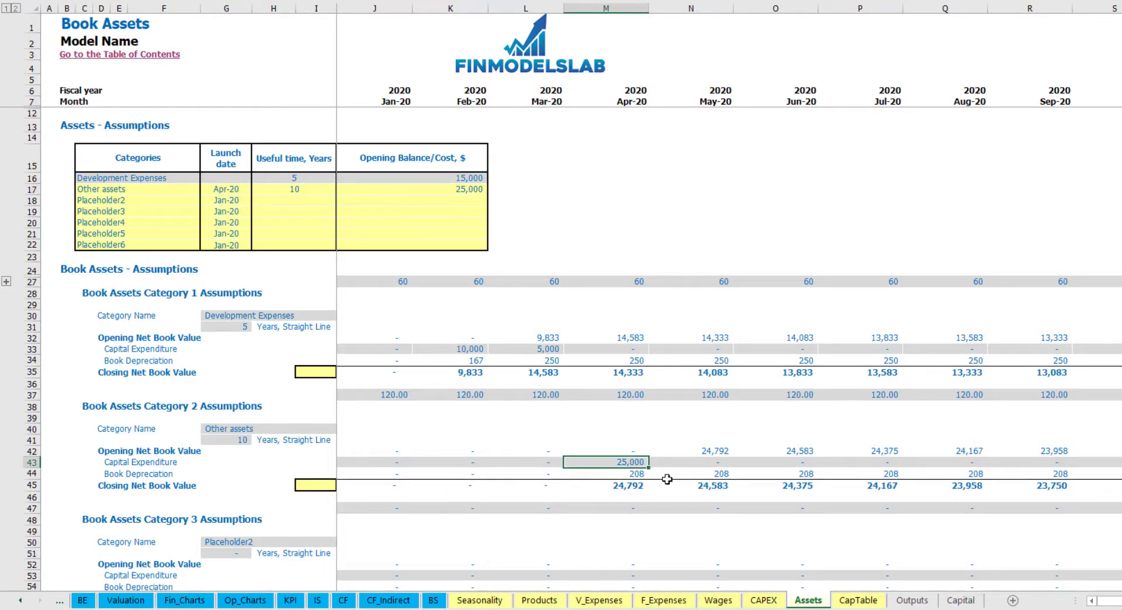
left_click_drag(637, 472, 860, 471)
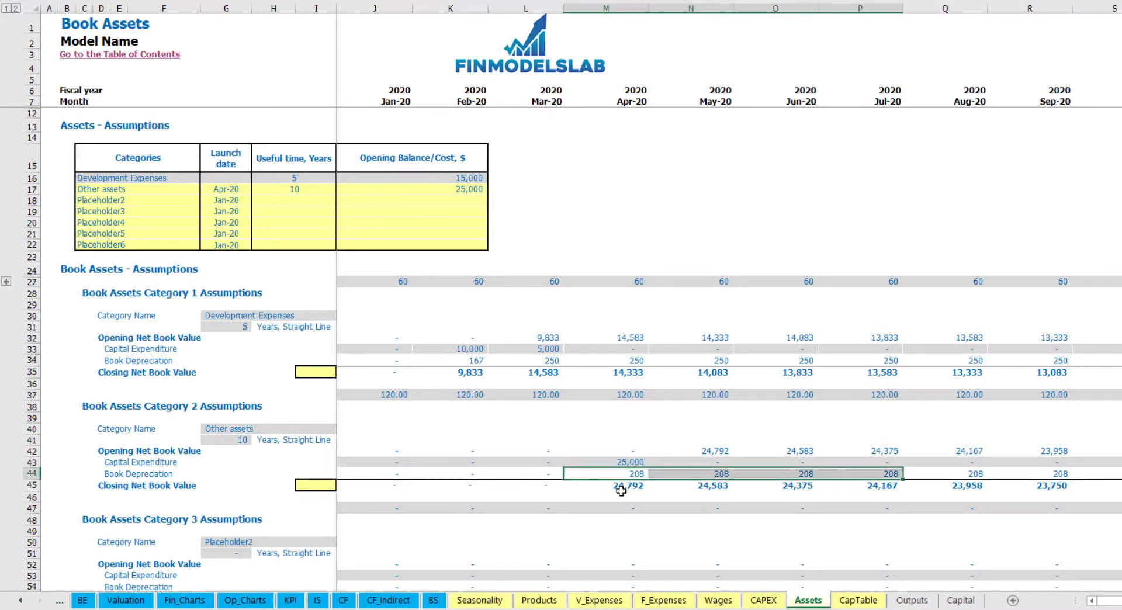
left_click_drag(628, 489, 916, 484)
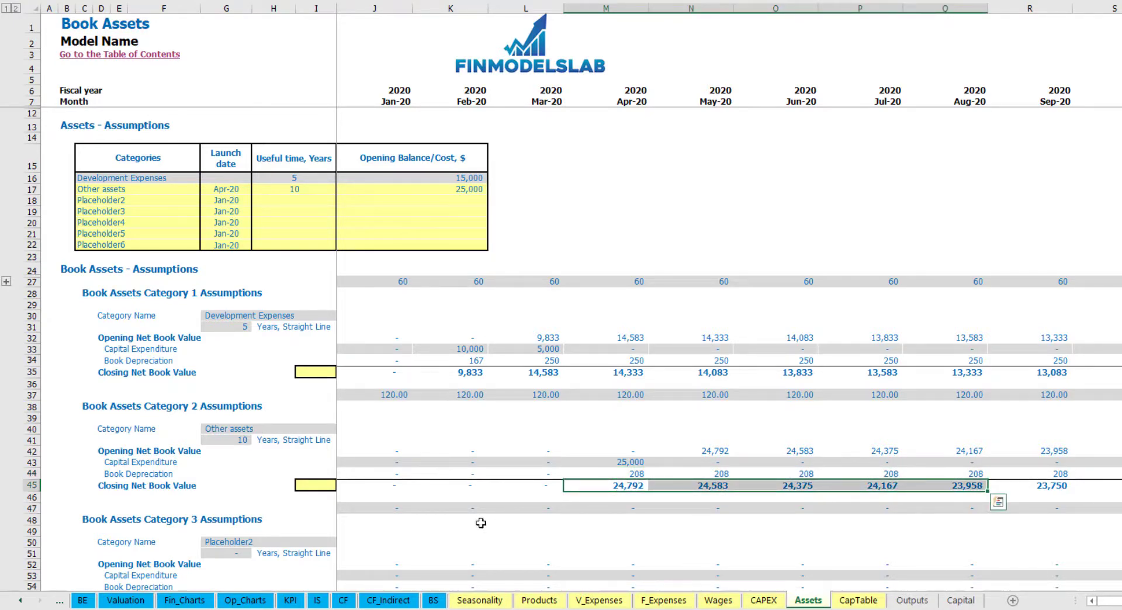
Check Total Depreciation & Amortization in the Income Statement and Fixed Assets Capital Expenditure in the Cash Flow Statement.
left_click(317, 600)
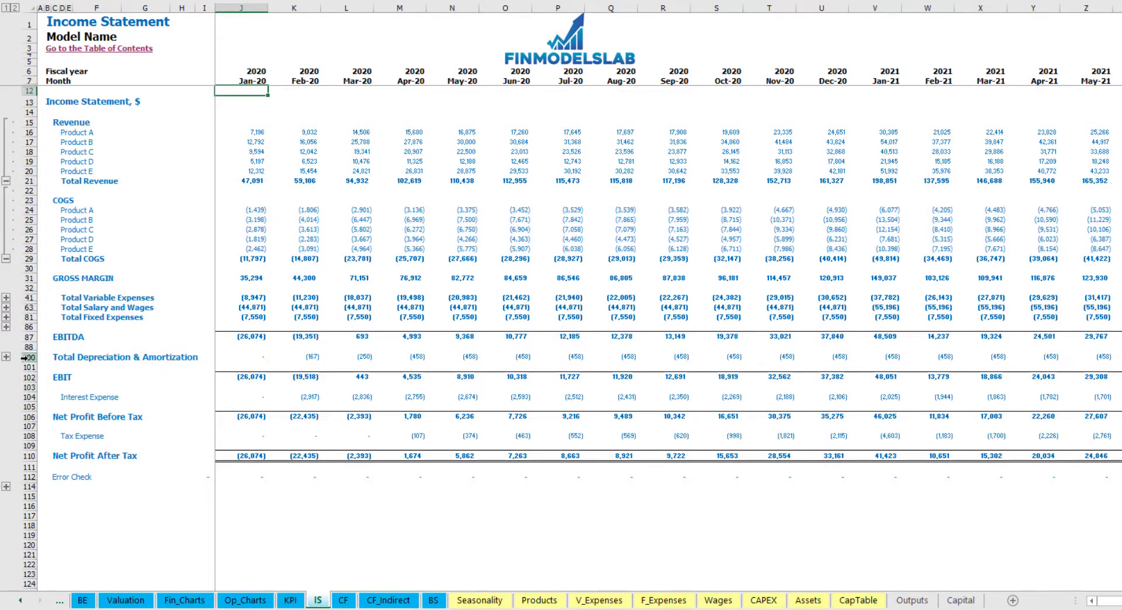
left_click(340, 602)
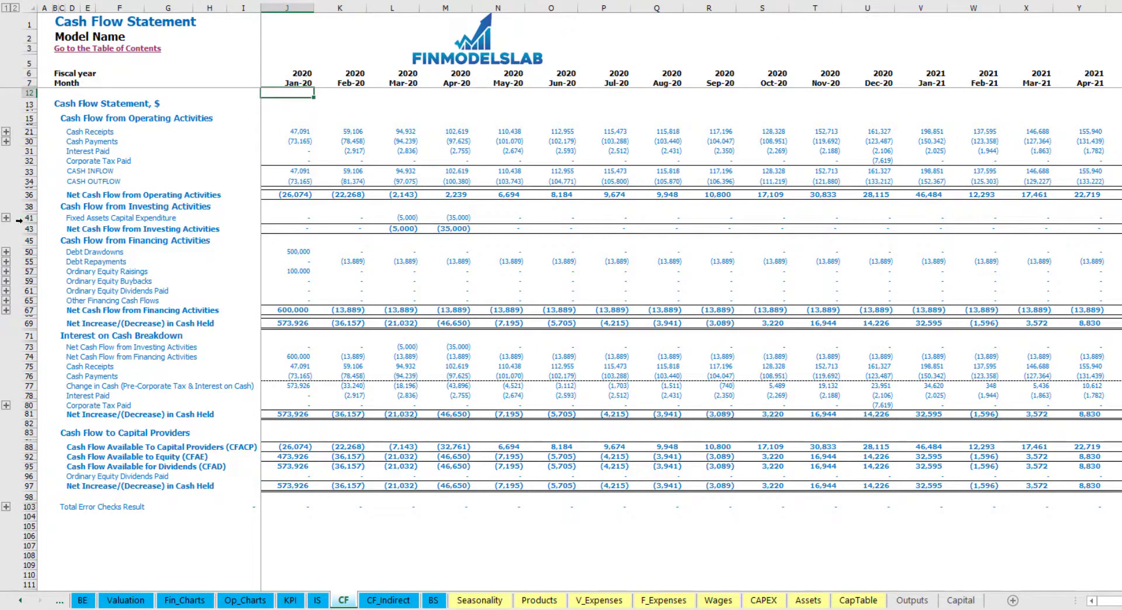
Examine the Fixed Assets, CAPEX Prepayment and CAPEX Payable rows in the Balance Sheet.
left_click(433, 600)
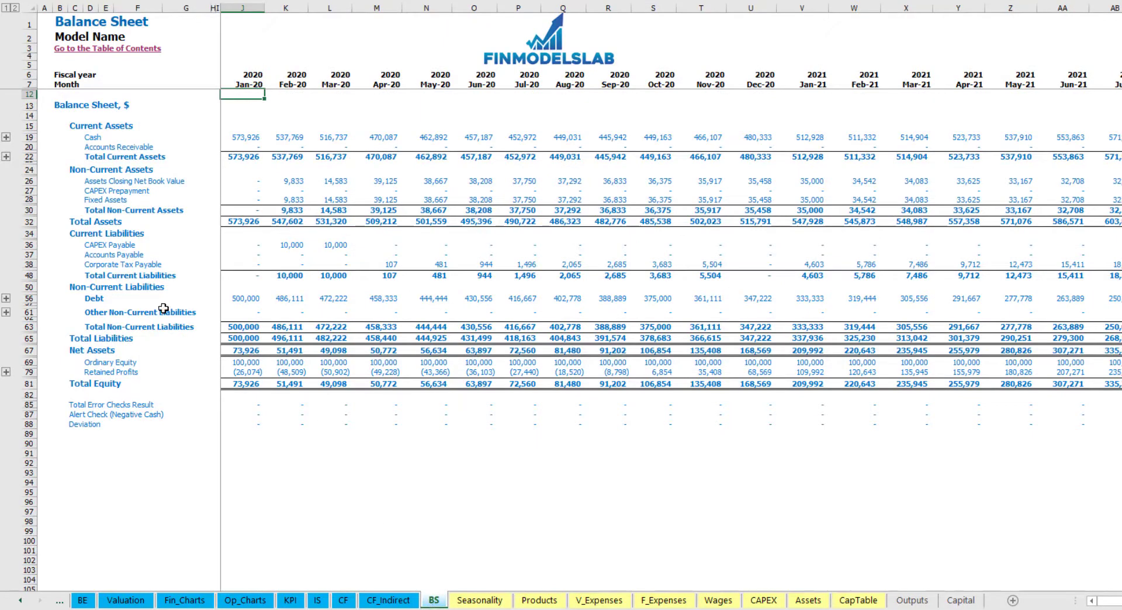
left_click(29, 199)
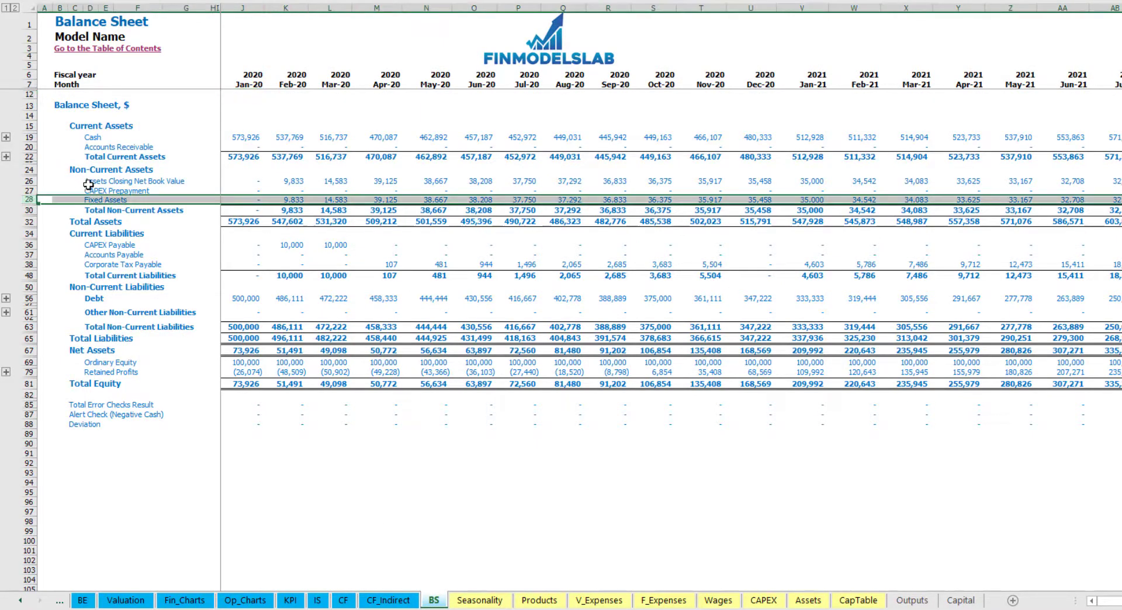
left_click(26, 191)
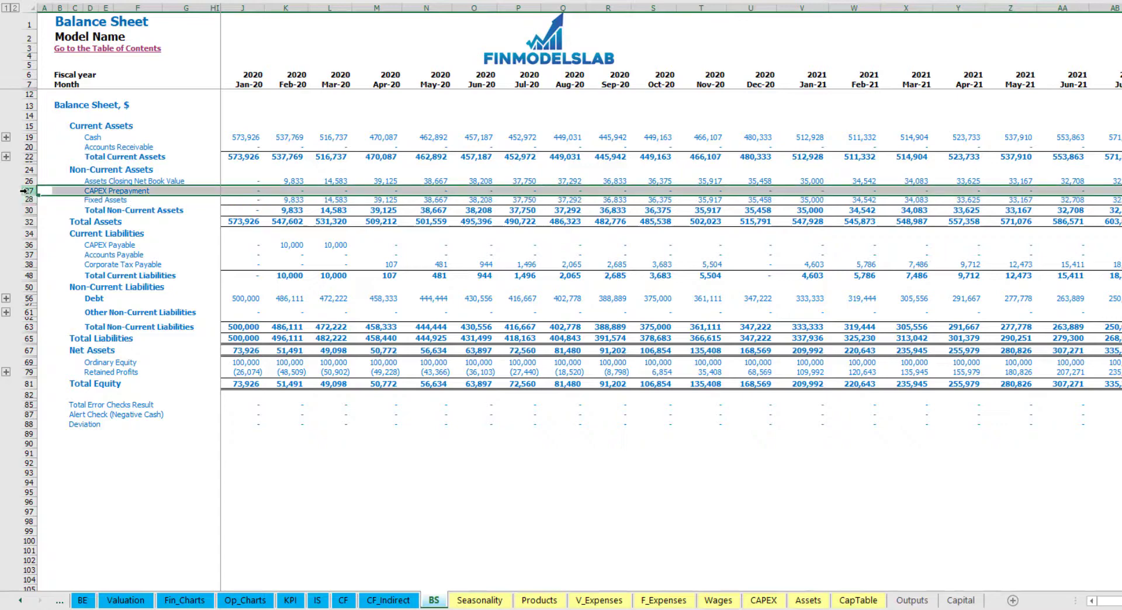
left_click(33, 245)
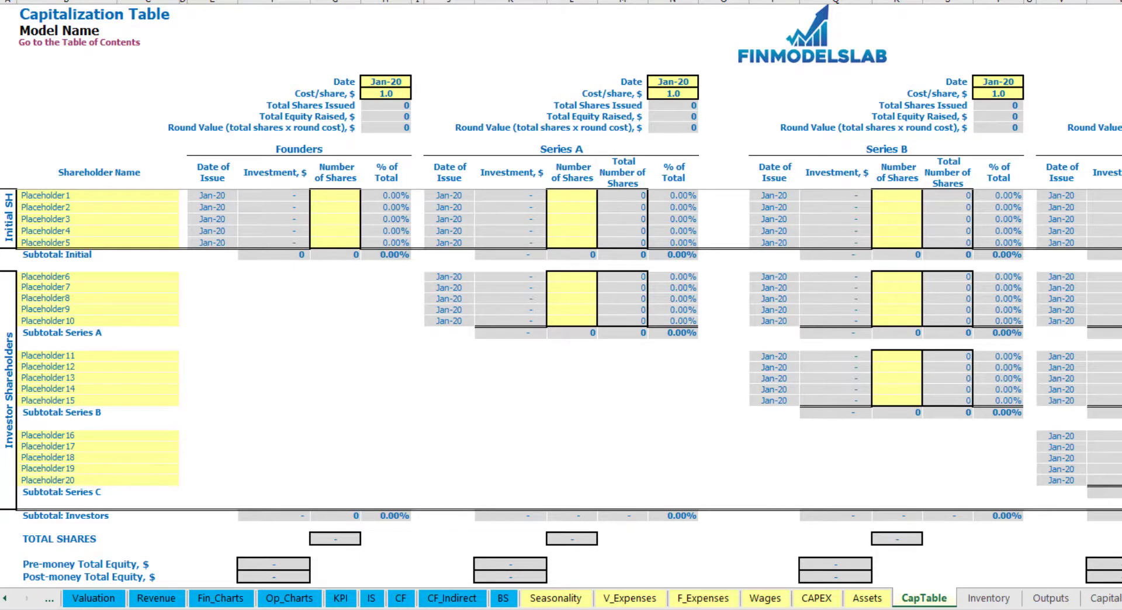
Rename the first two initial shareholders in the Capitalization Table as Founder 1 and Founder 2.
left_click(50, 194)
type("Found")
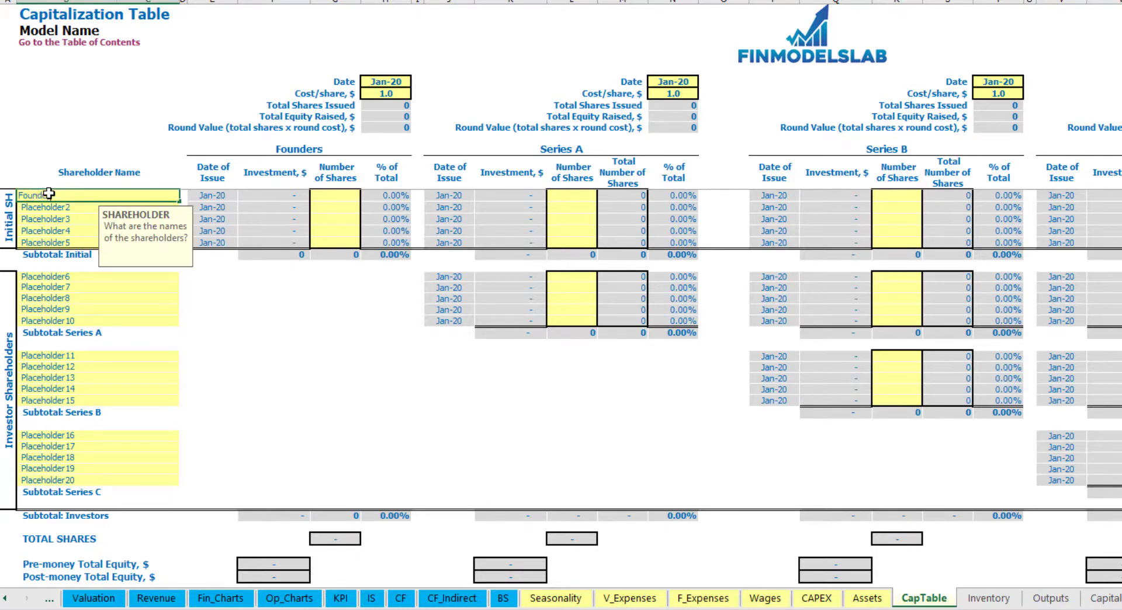
type("er 1")
key("ctrl+Return")
key("ctrl+c")
key("Down")
key("ctrl+v")
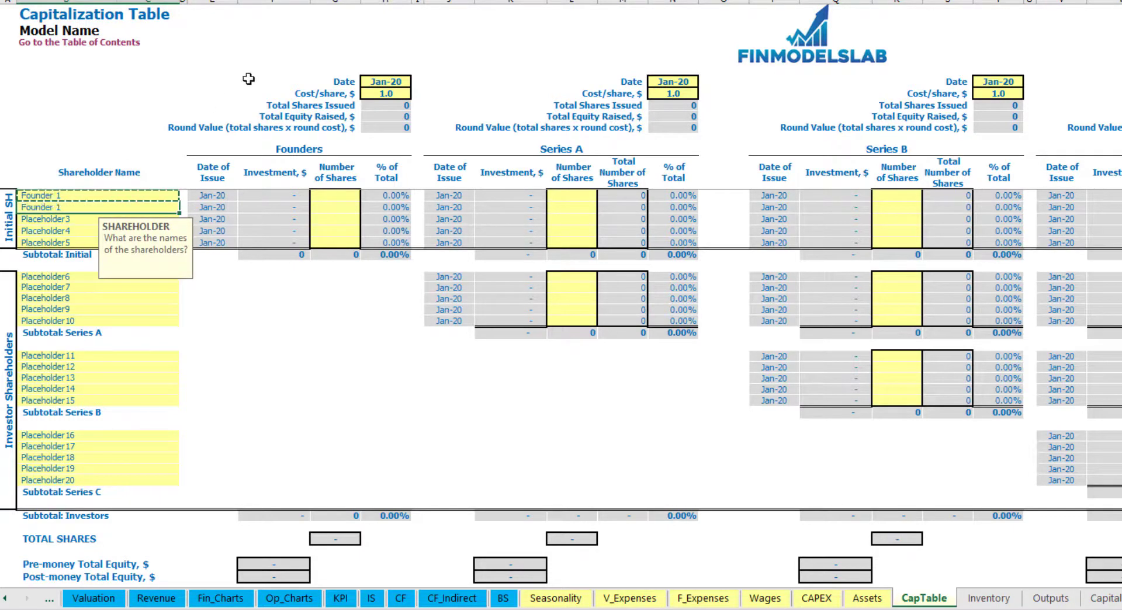
key("F2")
type("2")
key("Return")
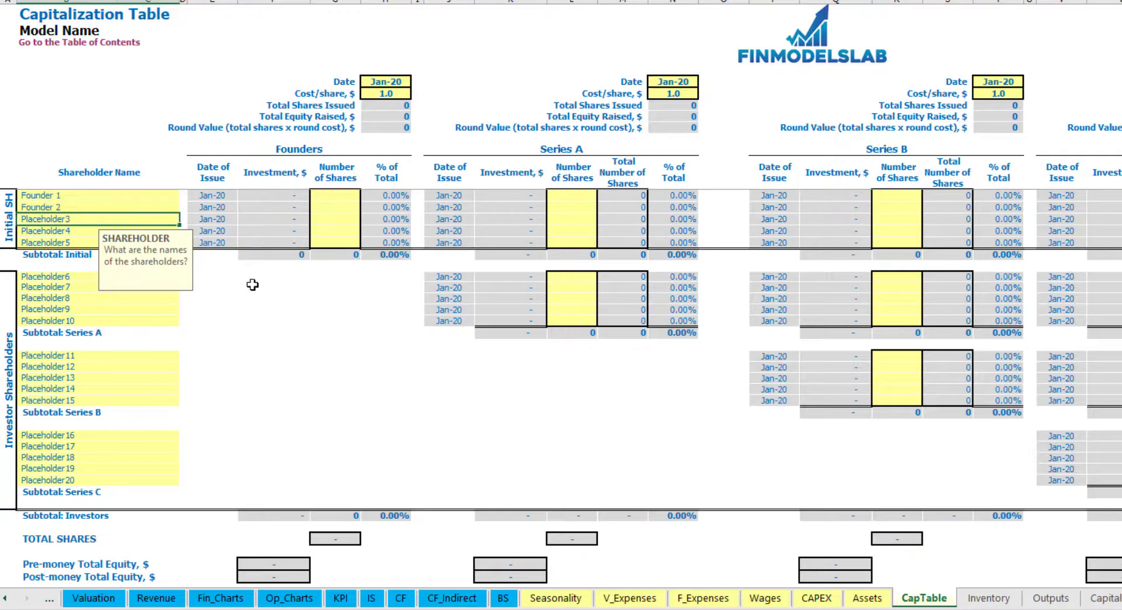
Issue 10,000 shares to Founder 1 and 20,000 shares to Founder 2 in the Founders round.
left_click(123, 195)
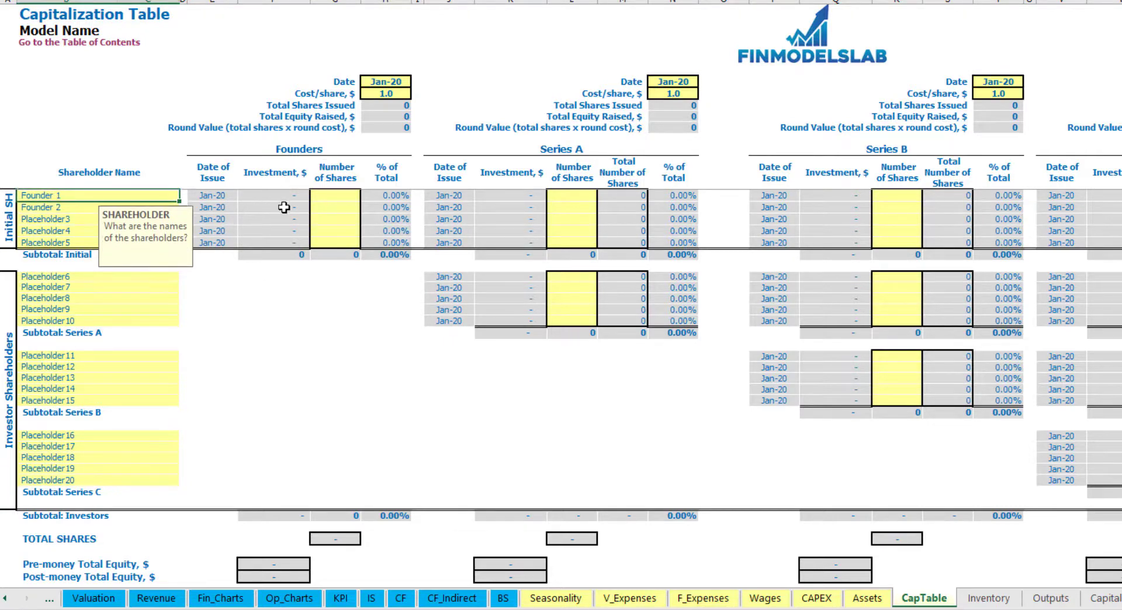
left_click(340, 196)
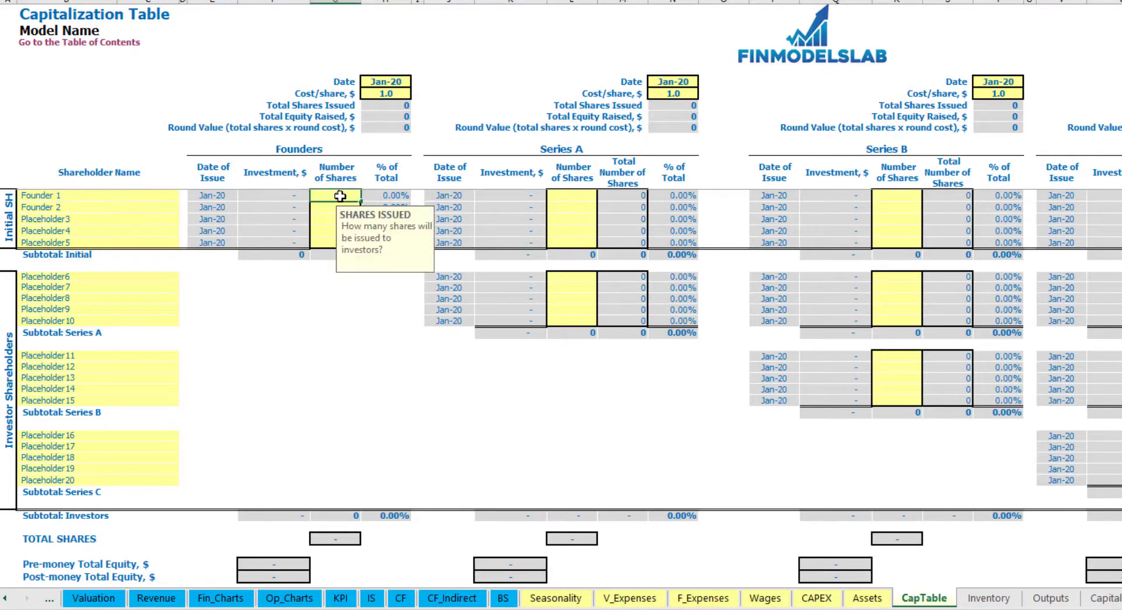
type("10,000")
key("Return")
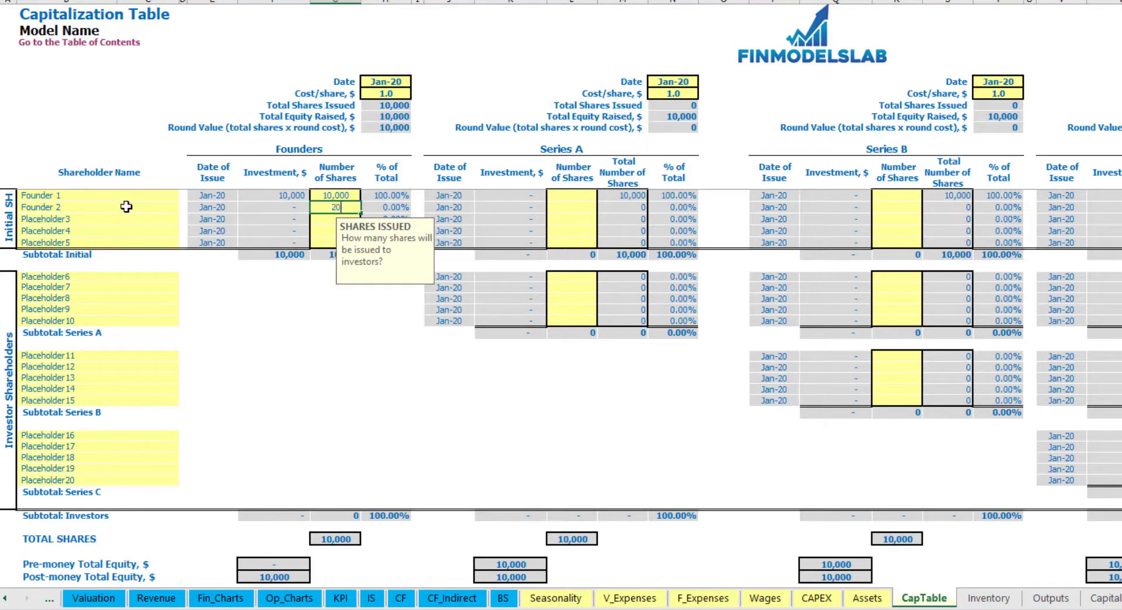
type("200000")
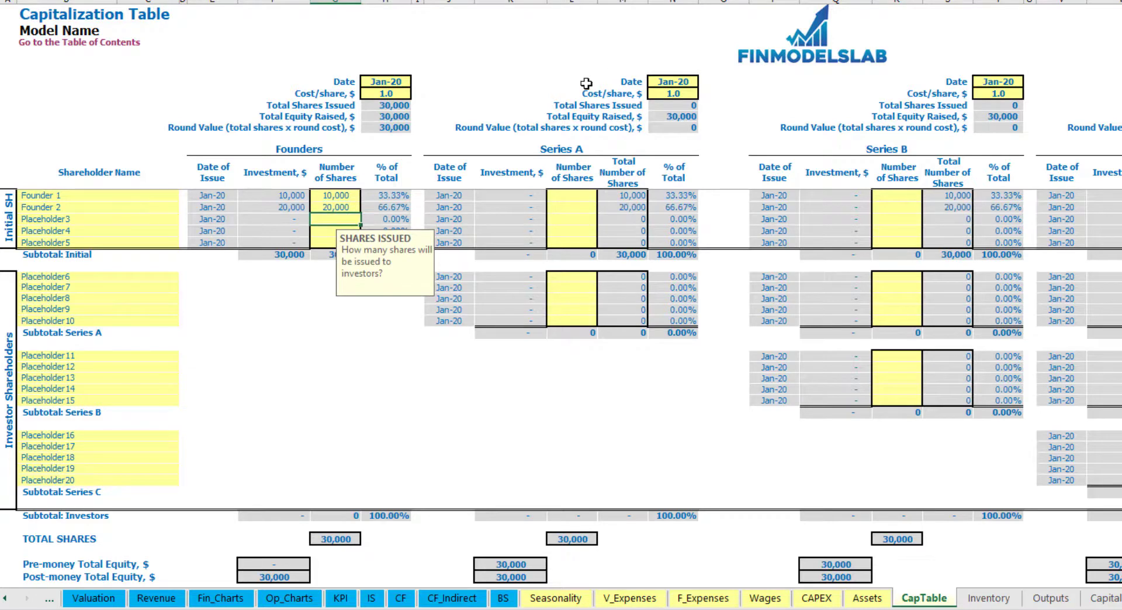
Set the Founders round's cost per share to 2.0 and its date to Feb-20.
left_click(380, 84)
left_click(372, 96)
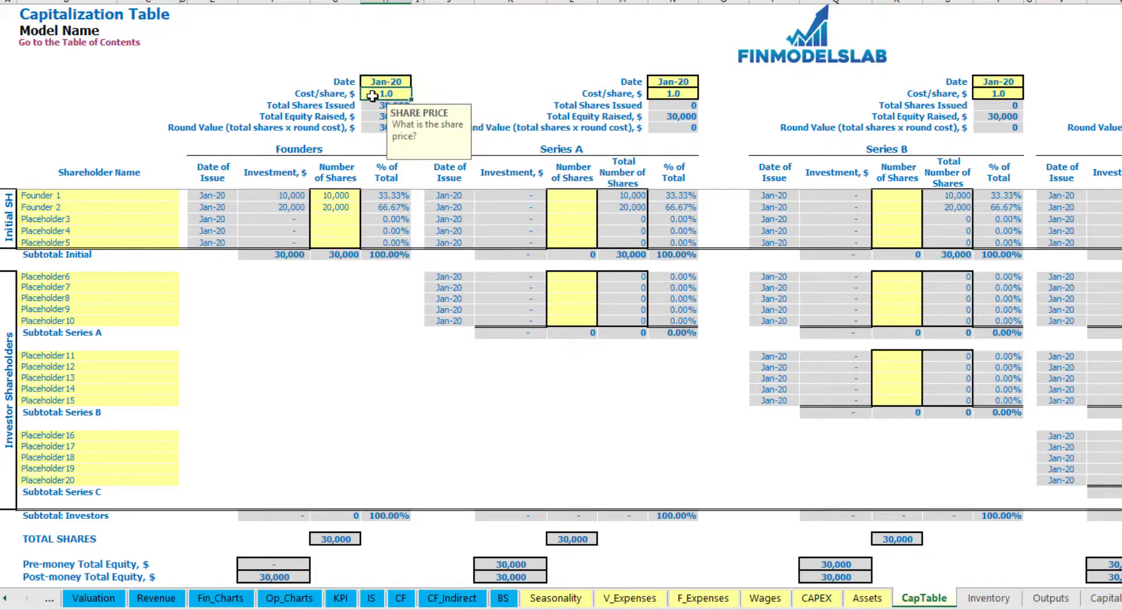
type("2")
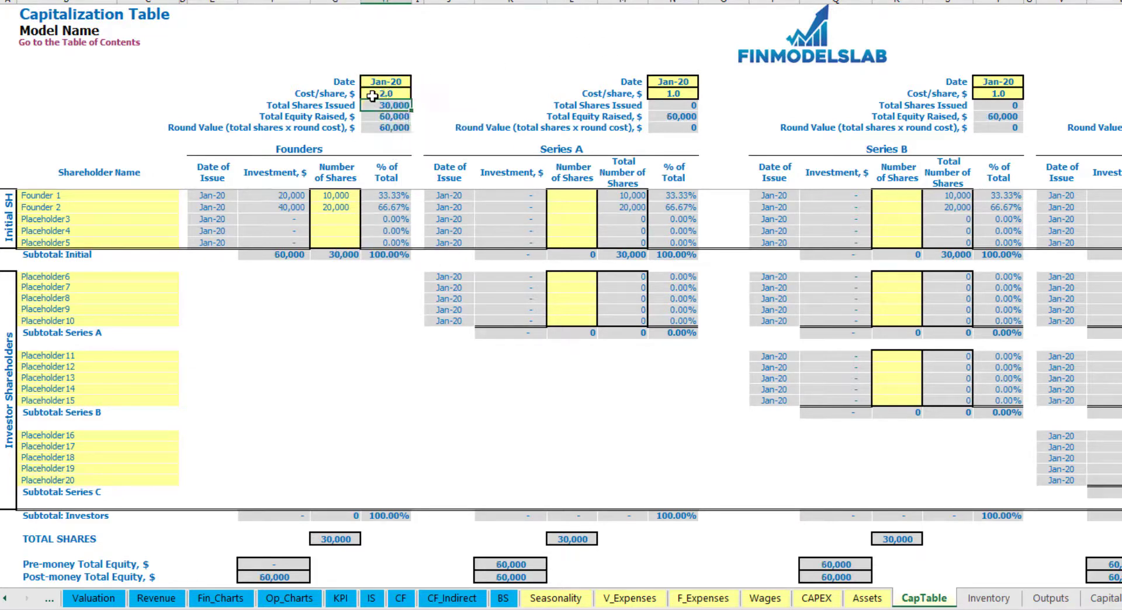
left_click(379, 84)
left_click(417, 82)
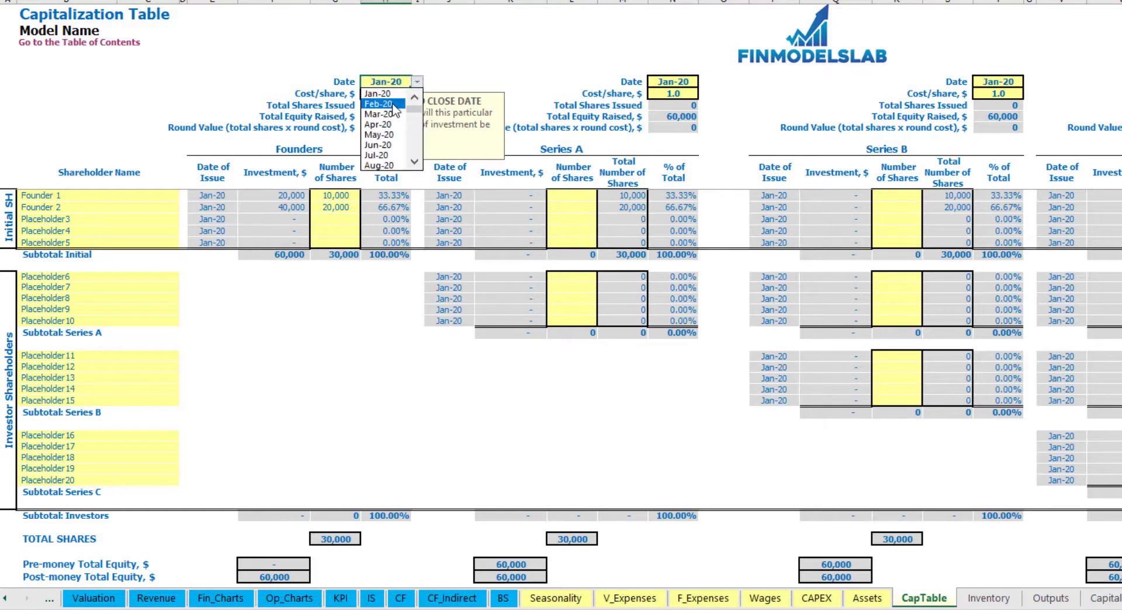
left_click(376, 111)
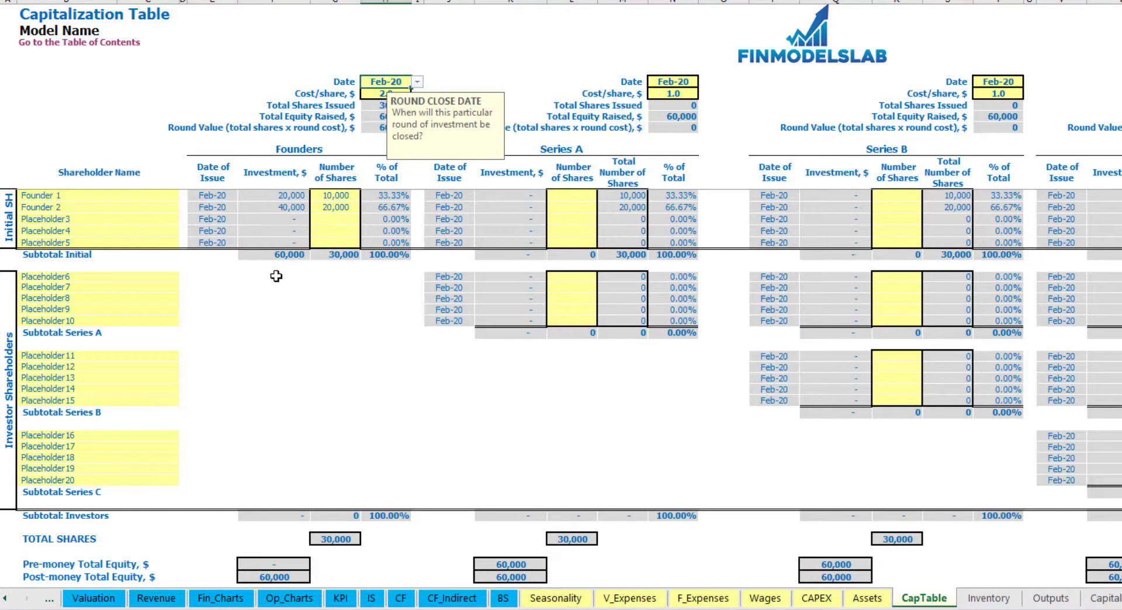
Examine both founders' investments, the initial subtotal, the post-money total equity and Founder 1's percentage of total shares.
left_click(284, 196)
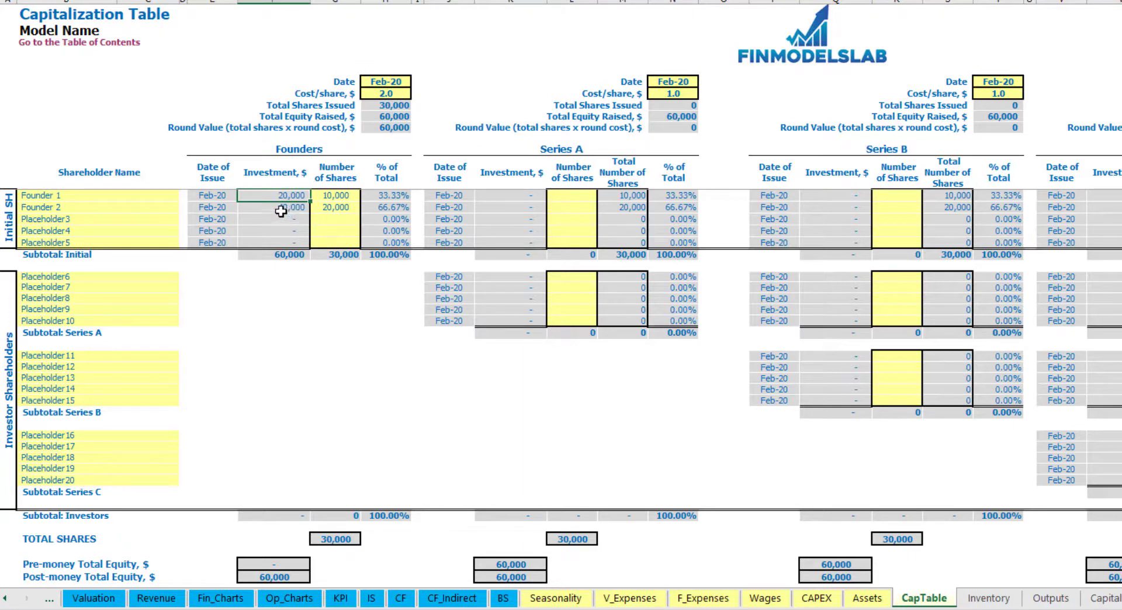
left_click(281, 208)
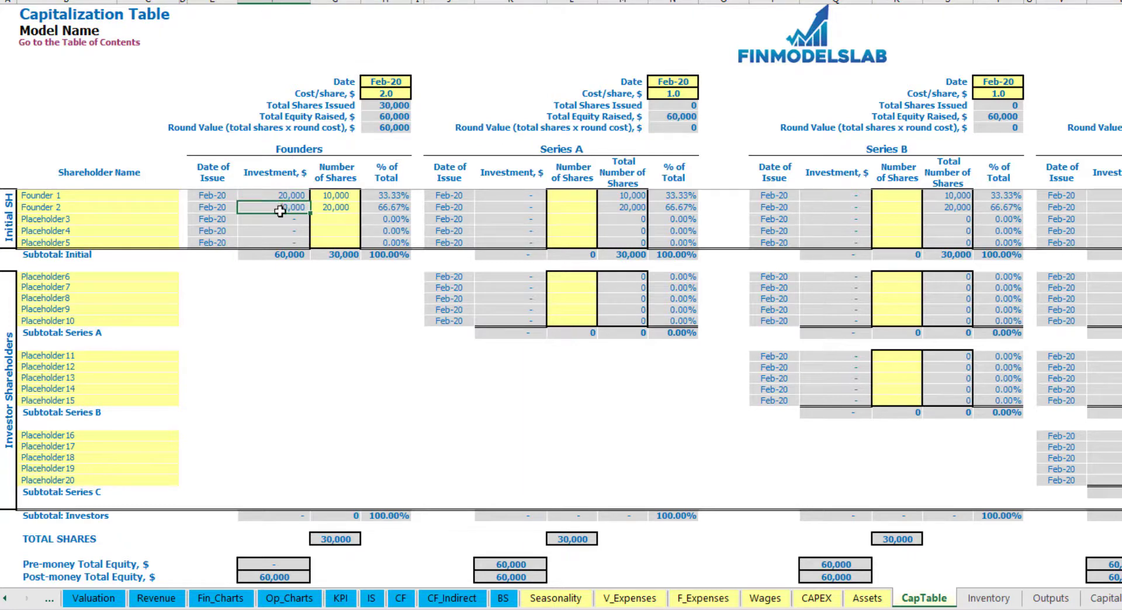
left_click(281, 255)
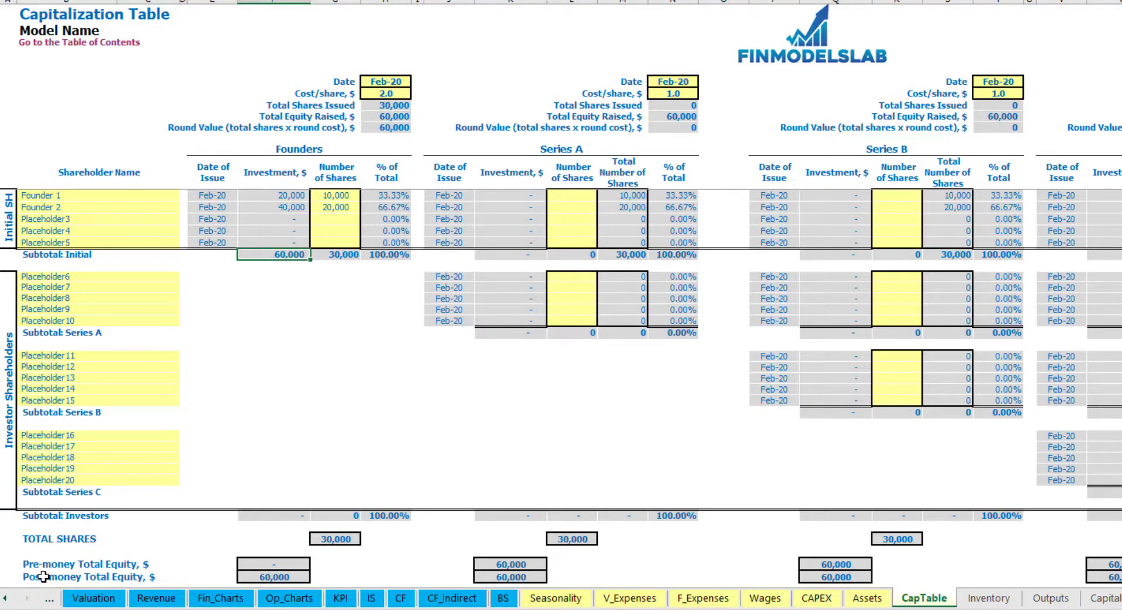
left_click(2, 577)
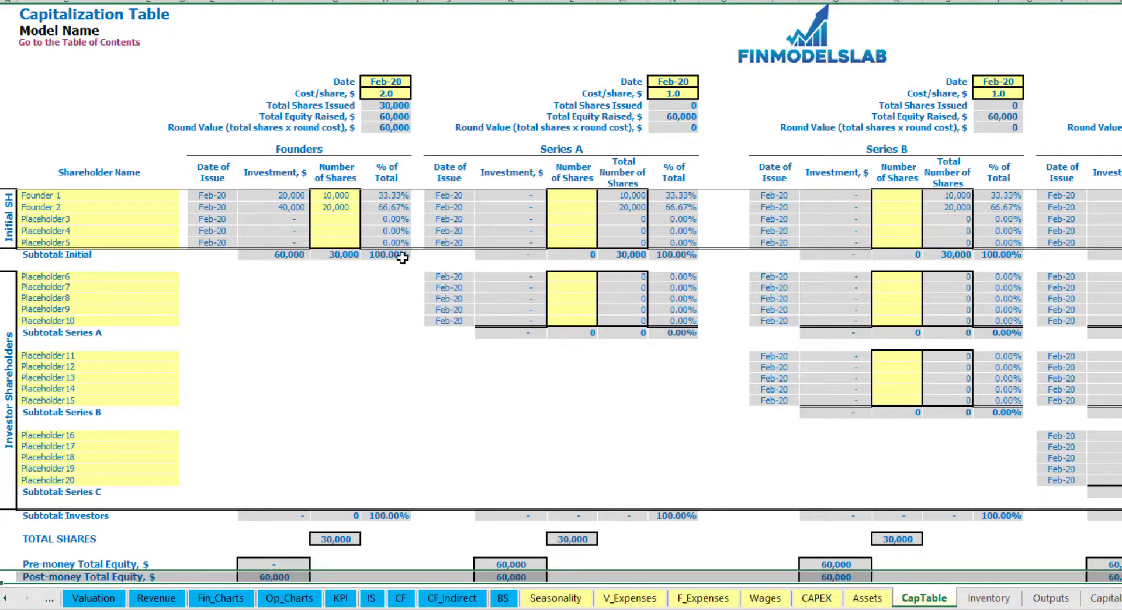
left_click(397, 197)
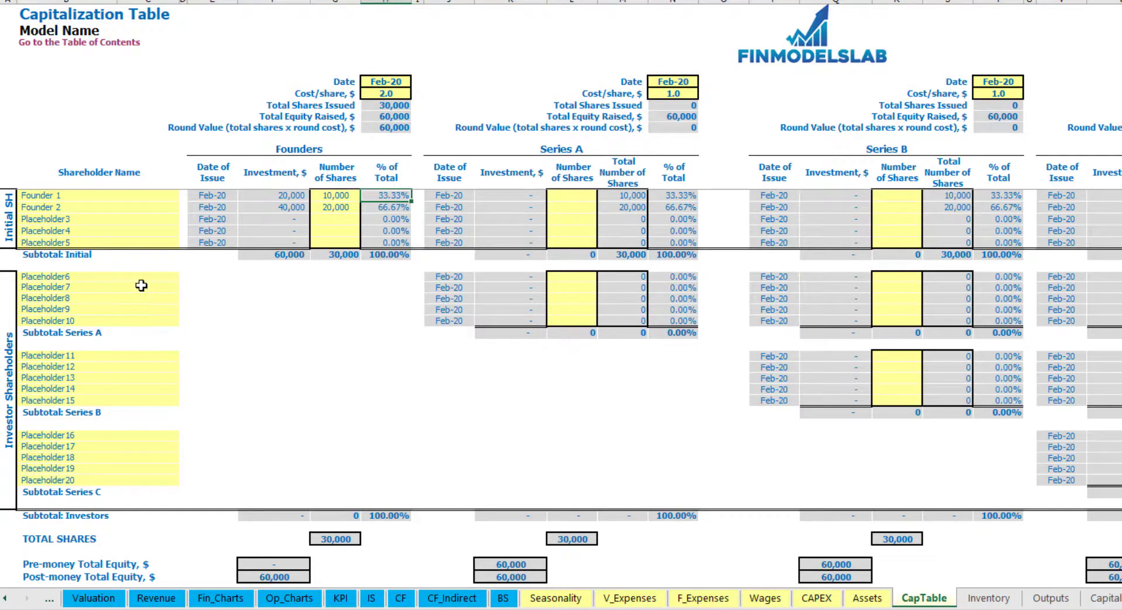
Rename Placeholder6, the first Series A shareholder, as Investor 1.
left_click(589, 151)
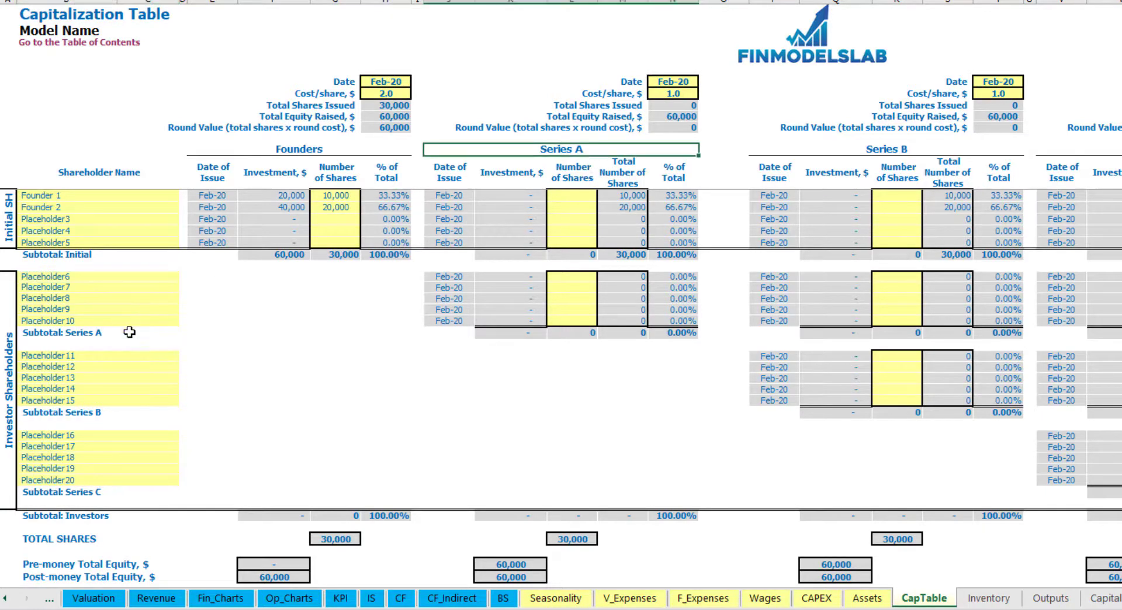
left_click(77, 278)
key("BackSpace")
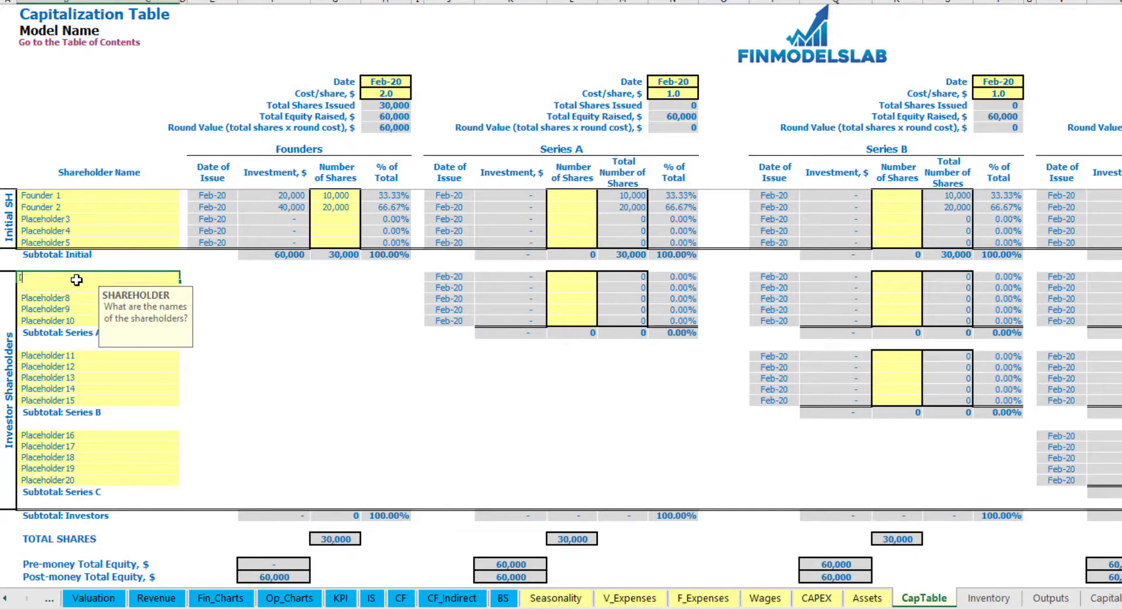
type("Investor 1")
key("Return")
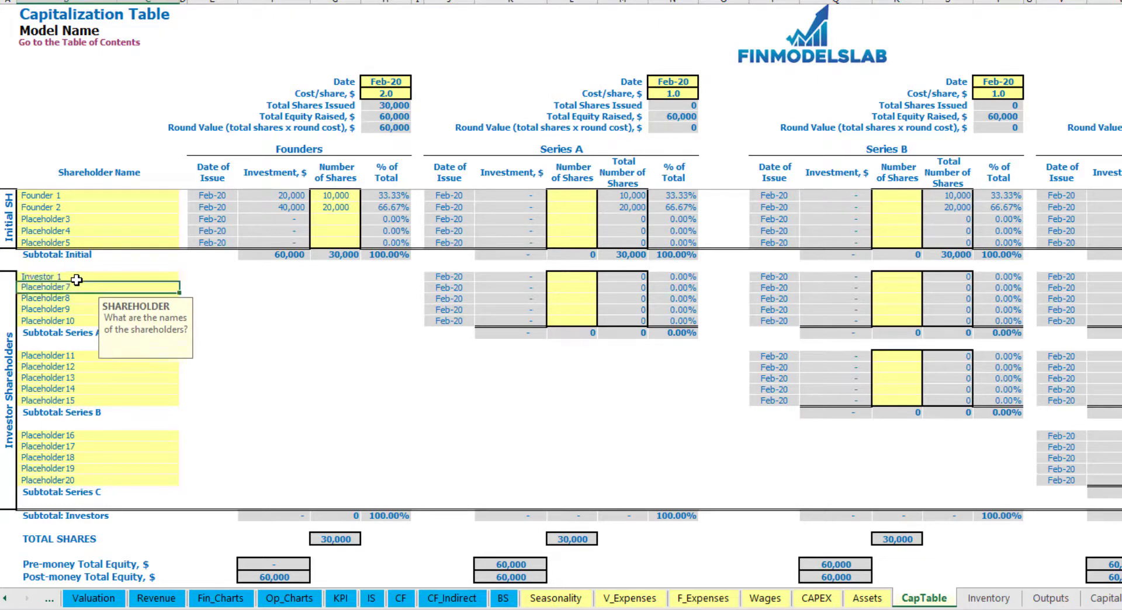
Set the Series A round's date to May-20 and its cost per share to 5.0.
left_click(681, 80)
left_click(704, 81)
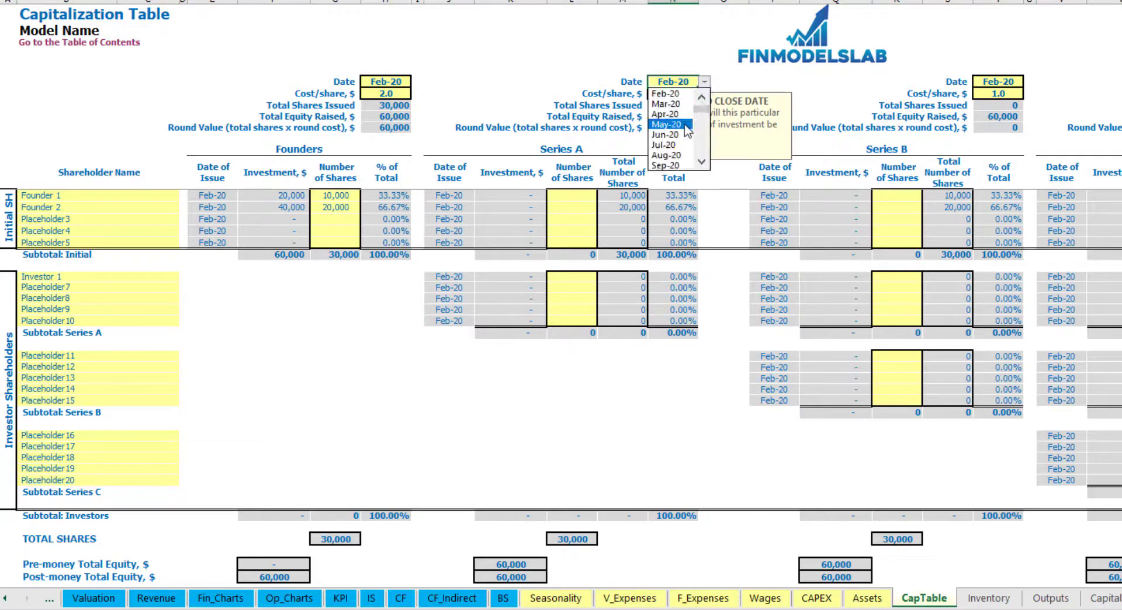
left_click(686, 126)
left_click(666, 92)
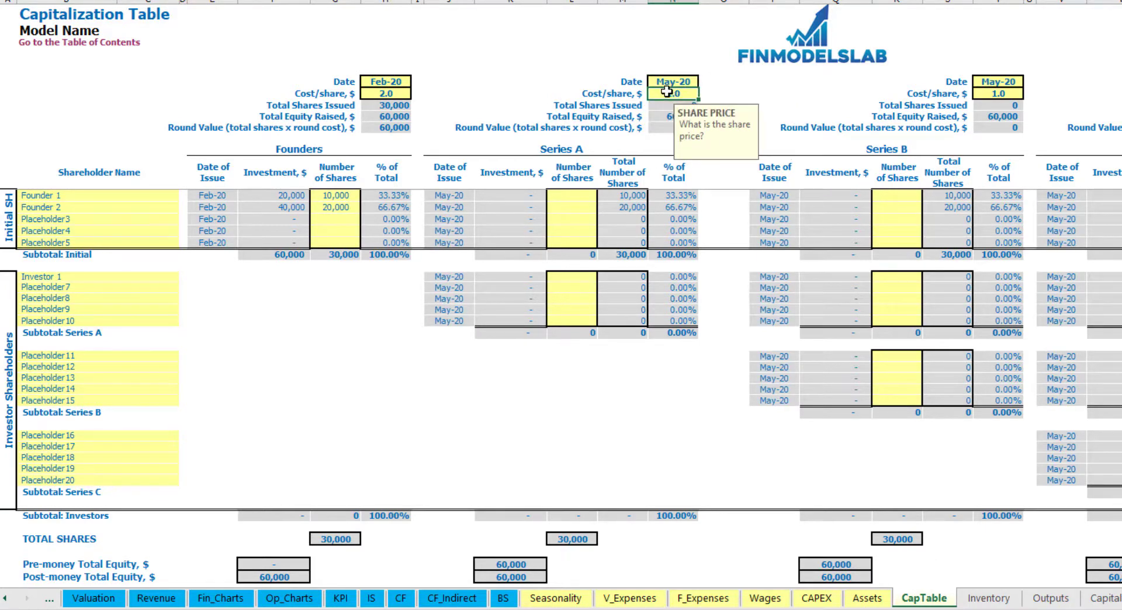
key("Return")
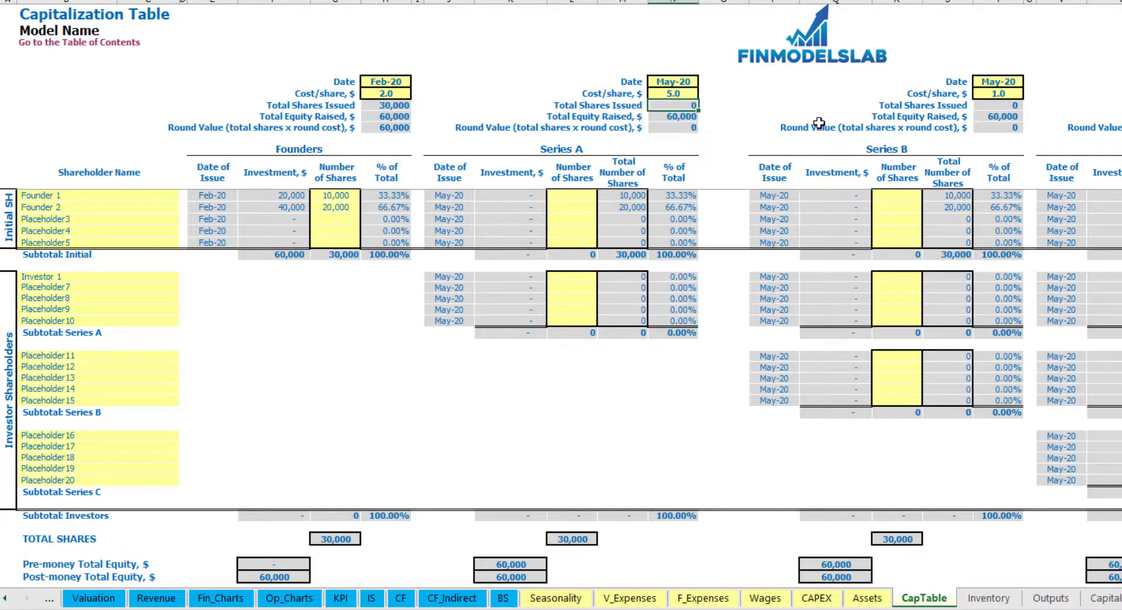
Issue 1,000 Series A shares to Investor 1.
left_click(572, 276)
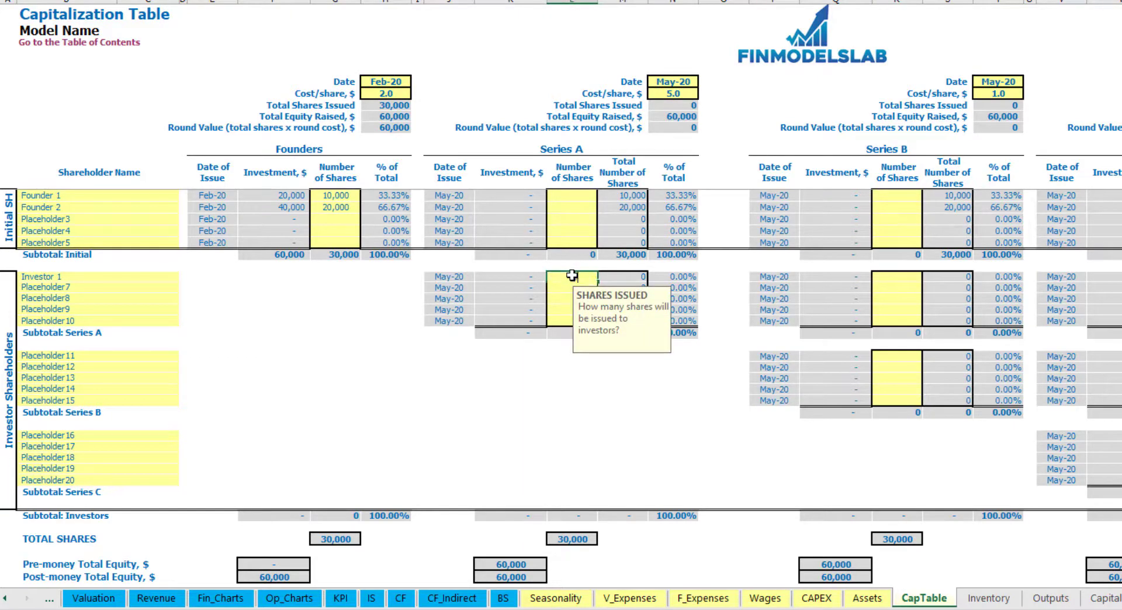
type("1000")
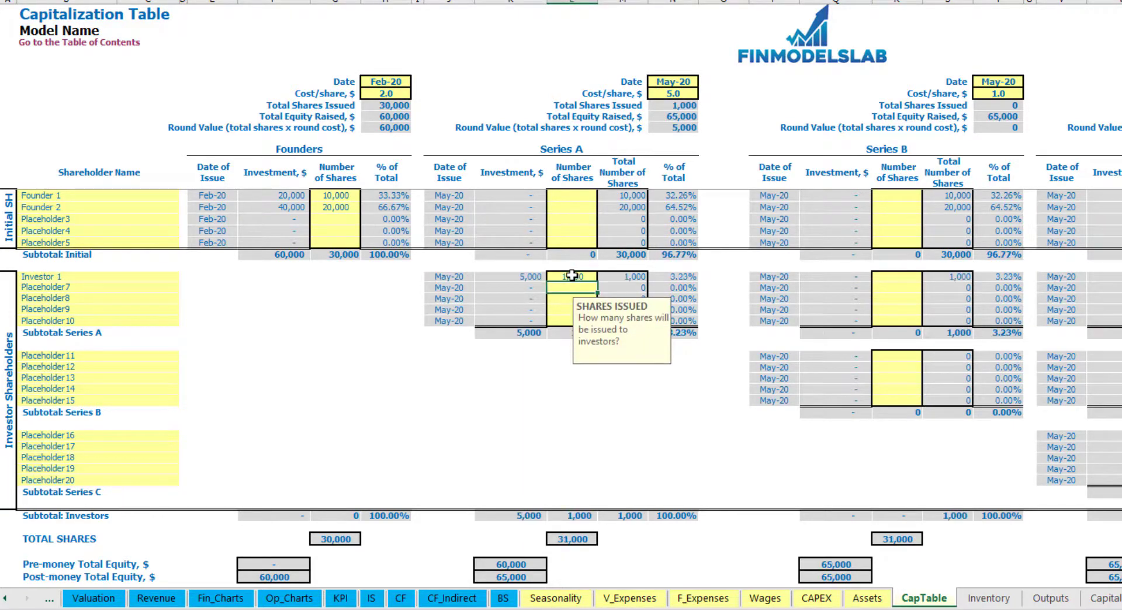
left_click(512, 386)
Check Investor 1's Series A investment and the round's pre-money and post-money total equity.
left_click(521, 278)
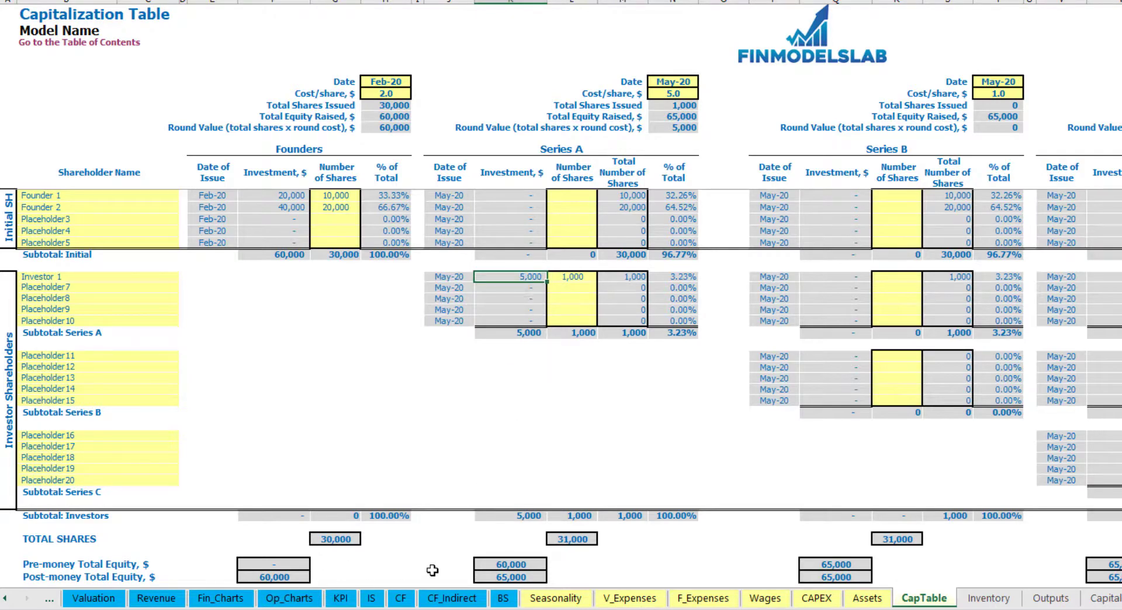
left_click(500, 558)
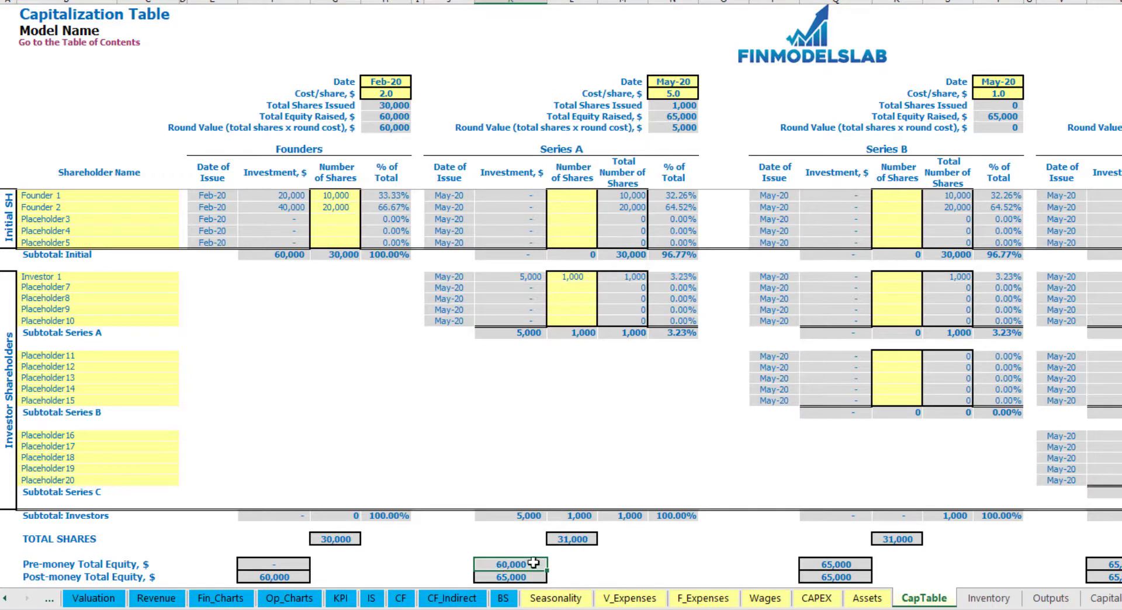
key("Down")
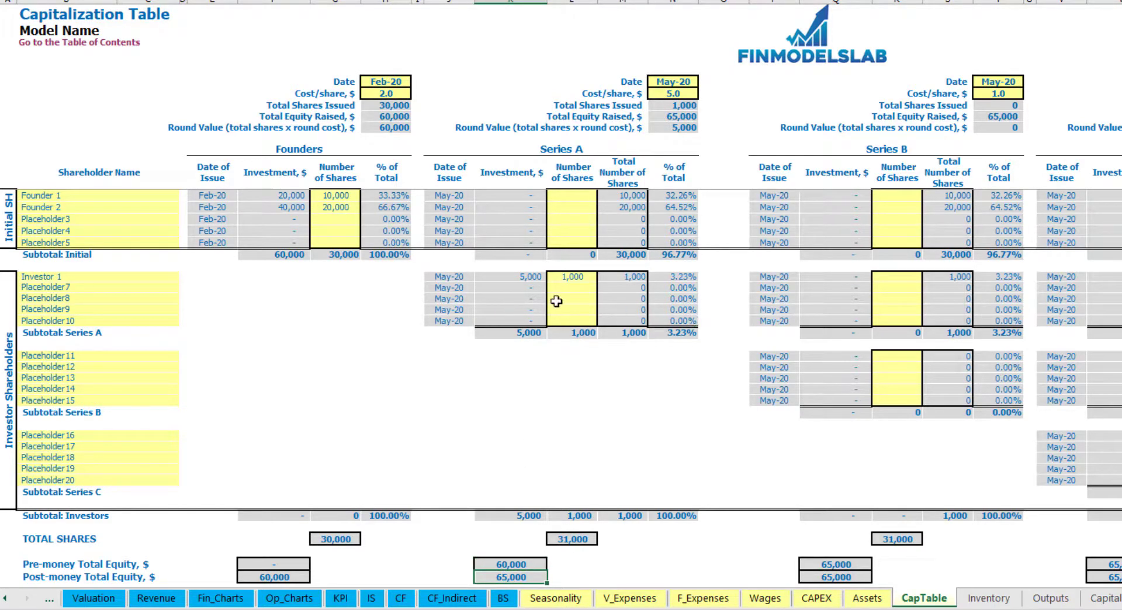
Compare Investor 1's and the founders' percentages of total shares in Series A, and look at the Series B and Series C shareholder lists.
left_click(662, 275)
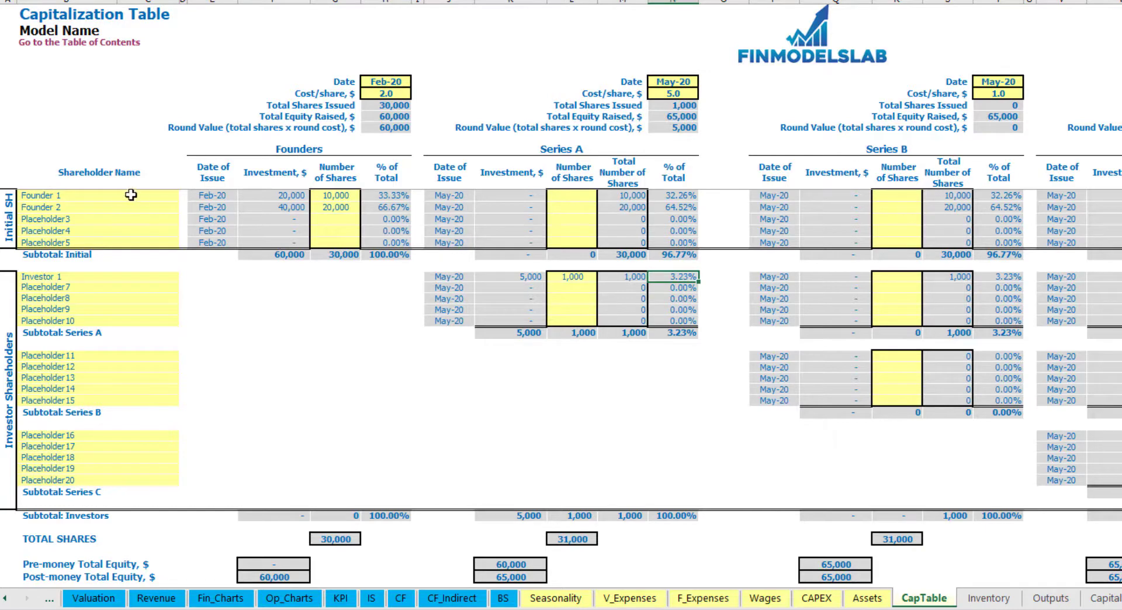
left_click_drag(131, 196, 139, 209)
left_click_drag(677, 195, 681, 207)
key("shift+Up")
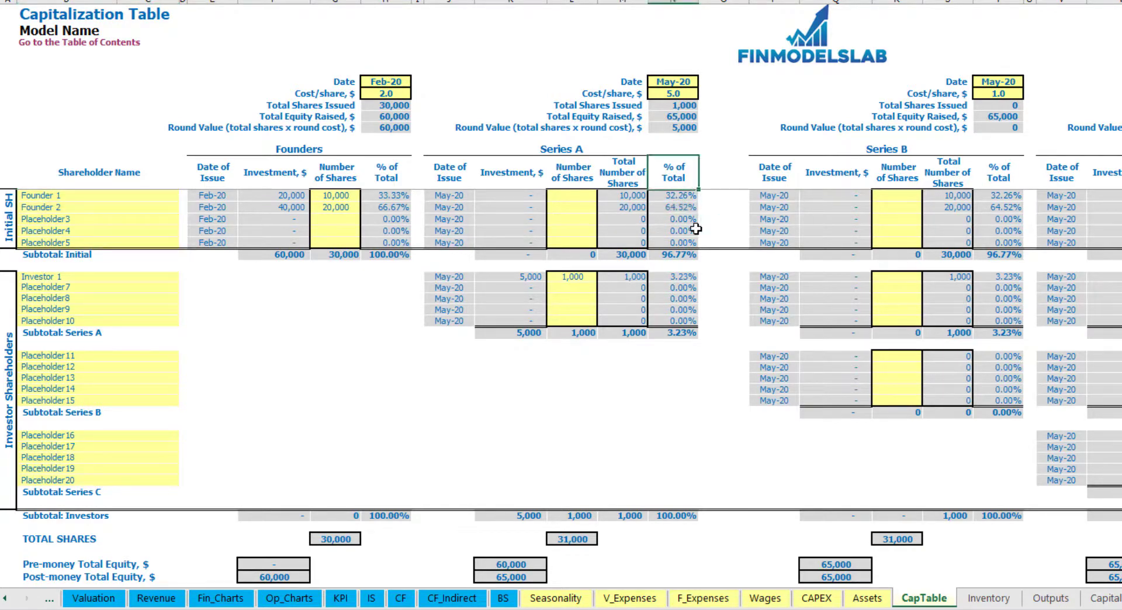
key("Down")
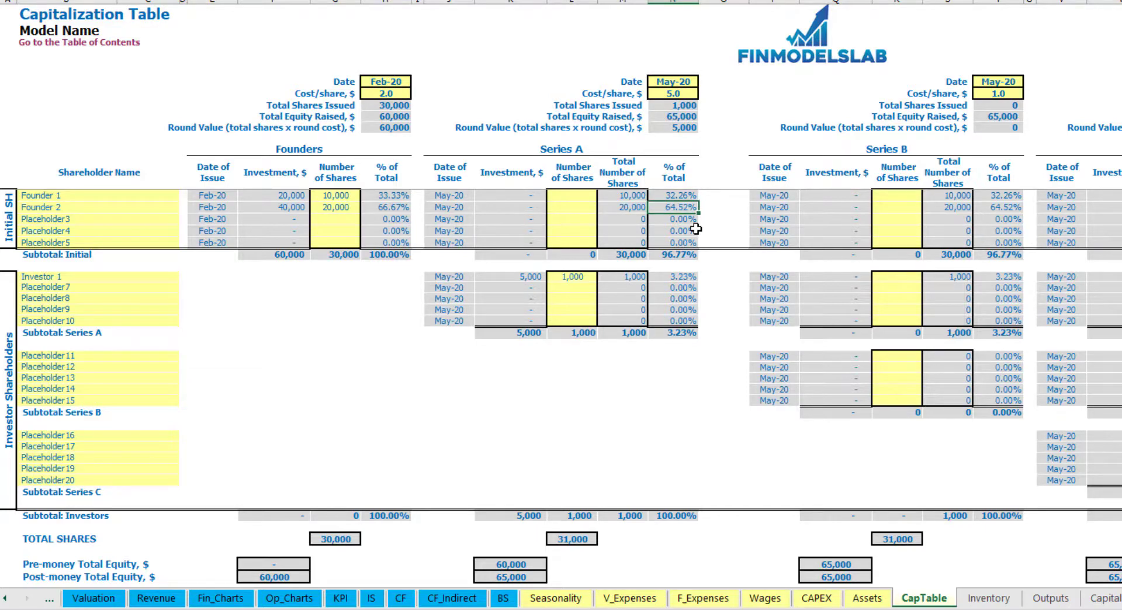
left_click(111, 362)
left_click(96, 438)
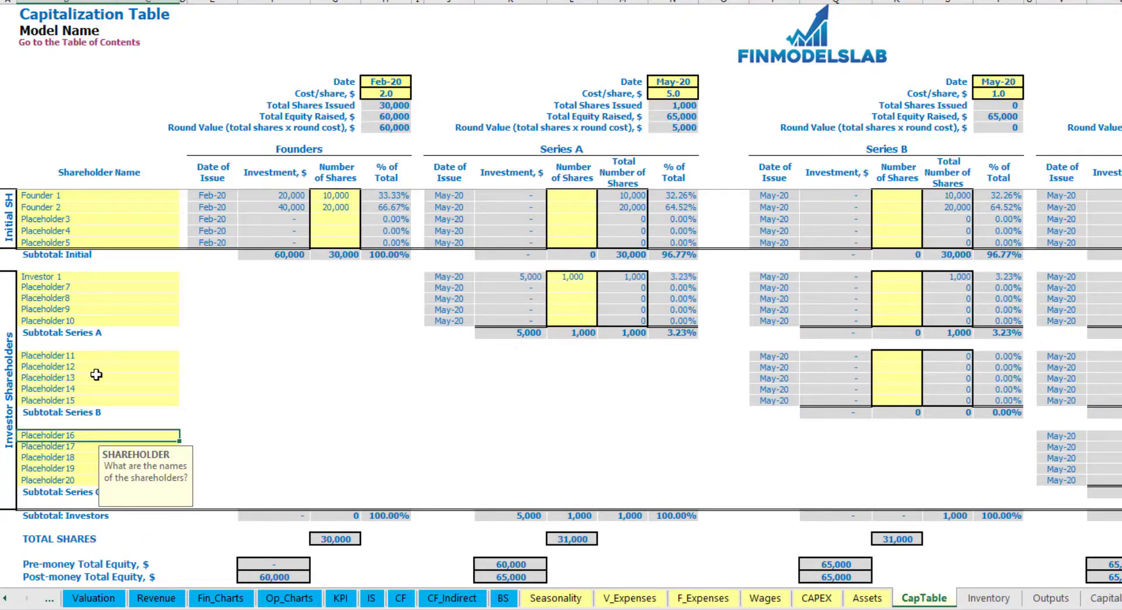
Check the Feb-20 and May-20 Ordinary Equity Raisings in the cash flow statement and the Ordinary Equity row in the balance sheet.
left_click(578, 277)
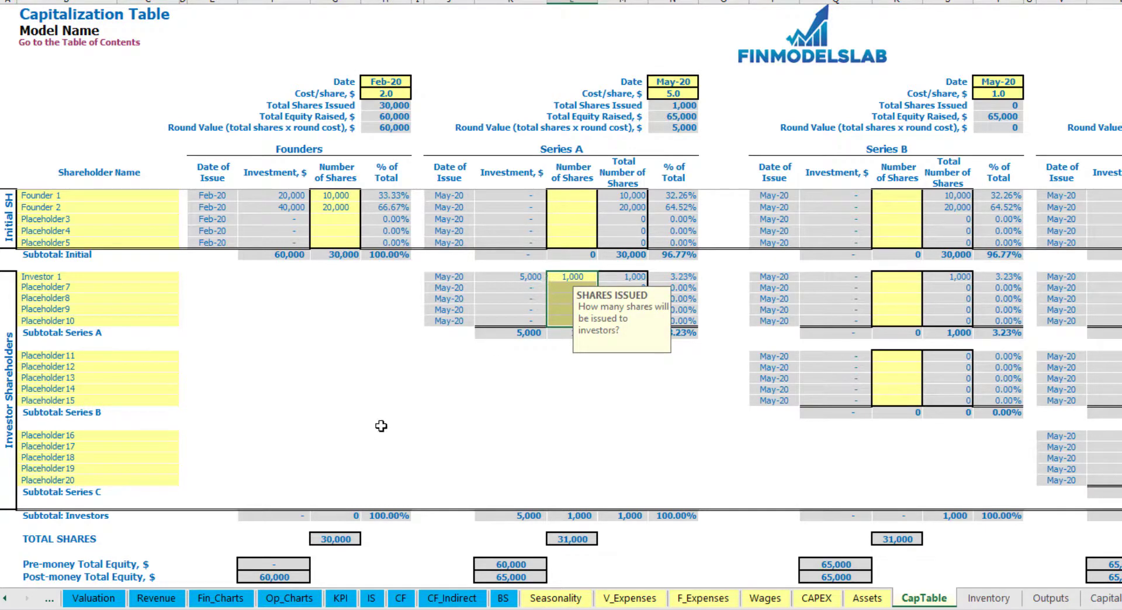
left_click(584, 377)
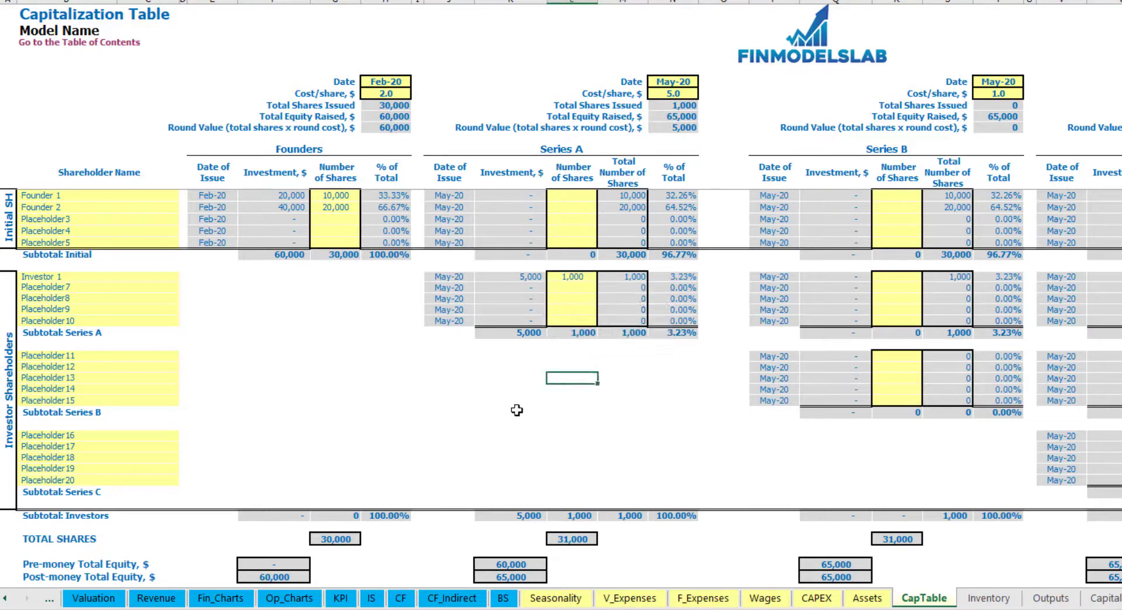
left_click(399, 602)
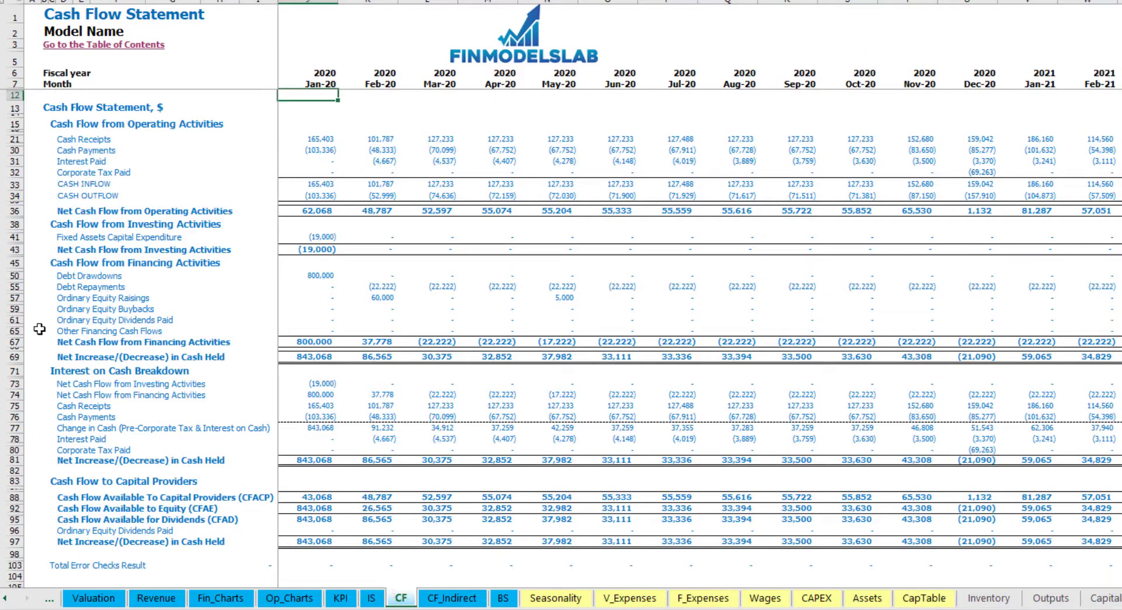
left_click(13, 298)
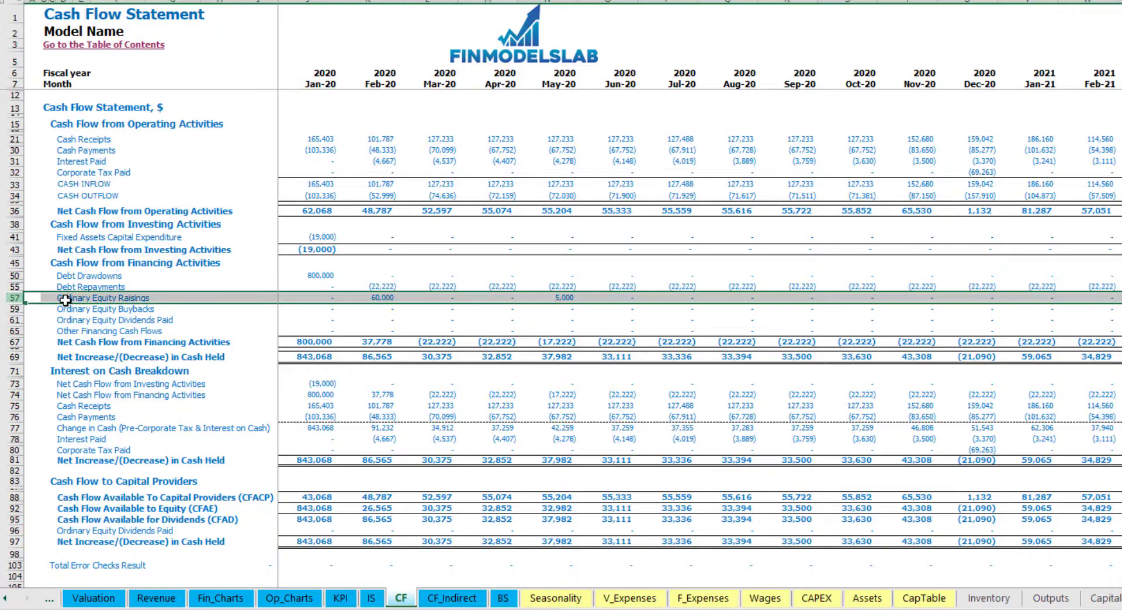
left_click(386, 299)
left_click(562, 298)
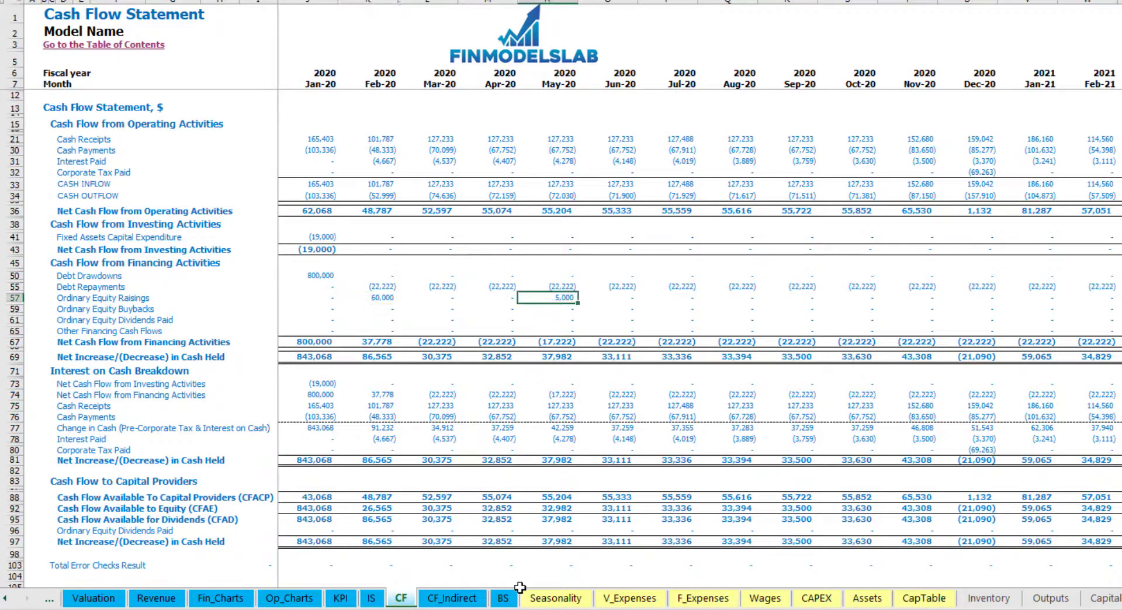
left_click(504, 599)
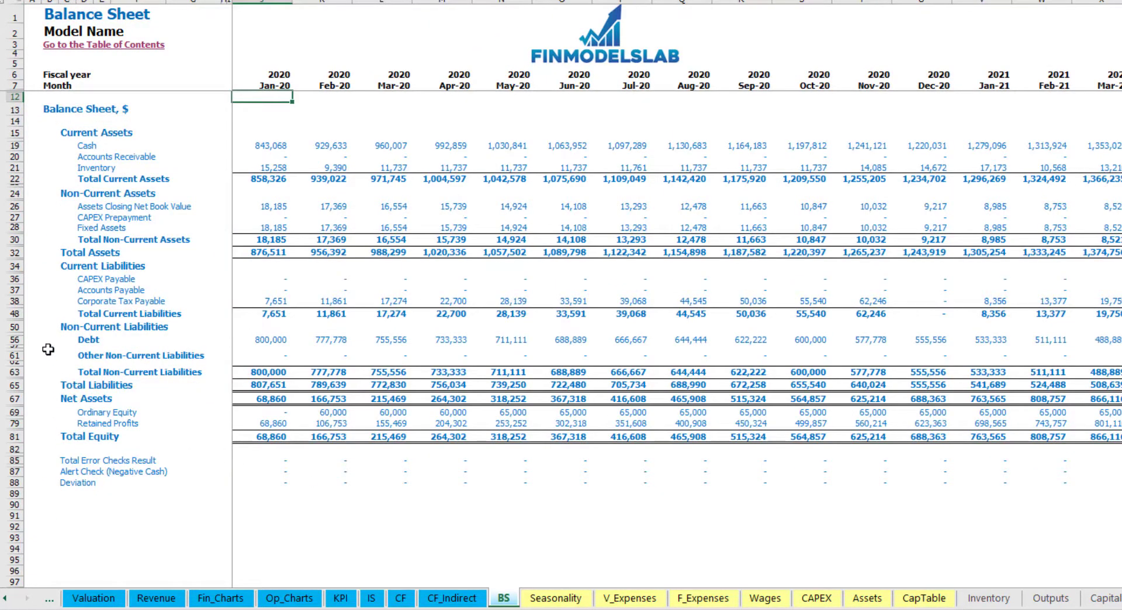
left_click(17, 412)
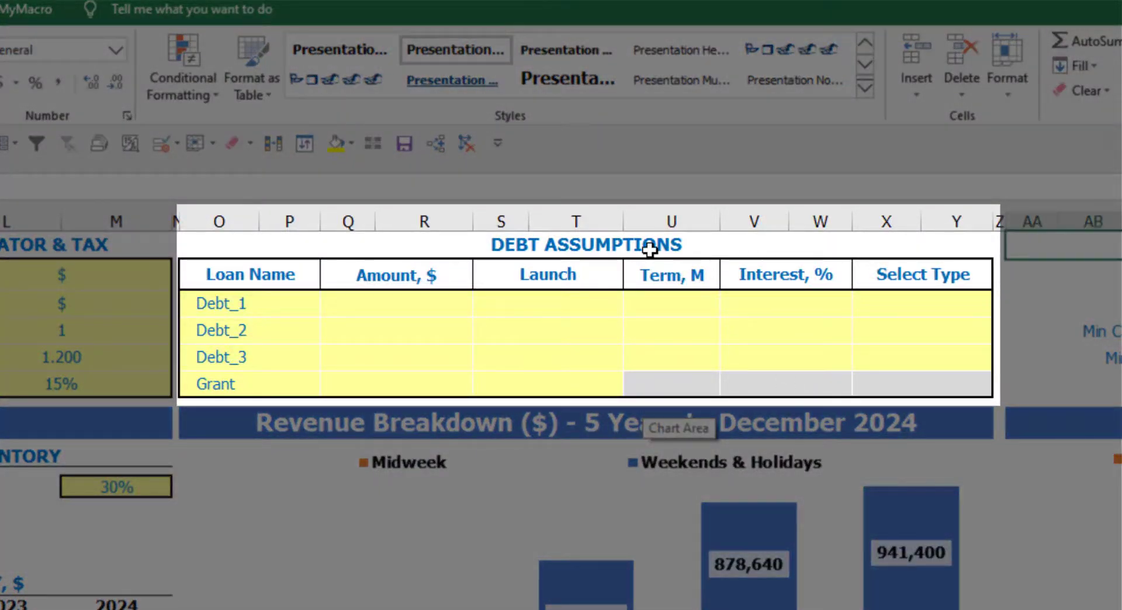
Set the repayment type of Debt_1 to Annuity in the dashboard's debt assumptions.
left_click(651, 245)
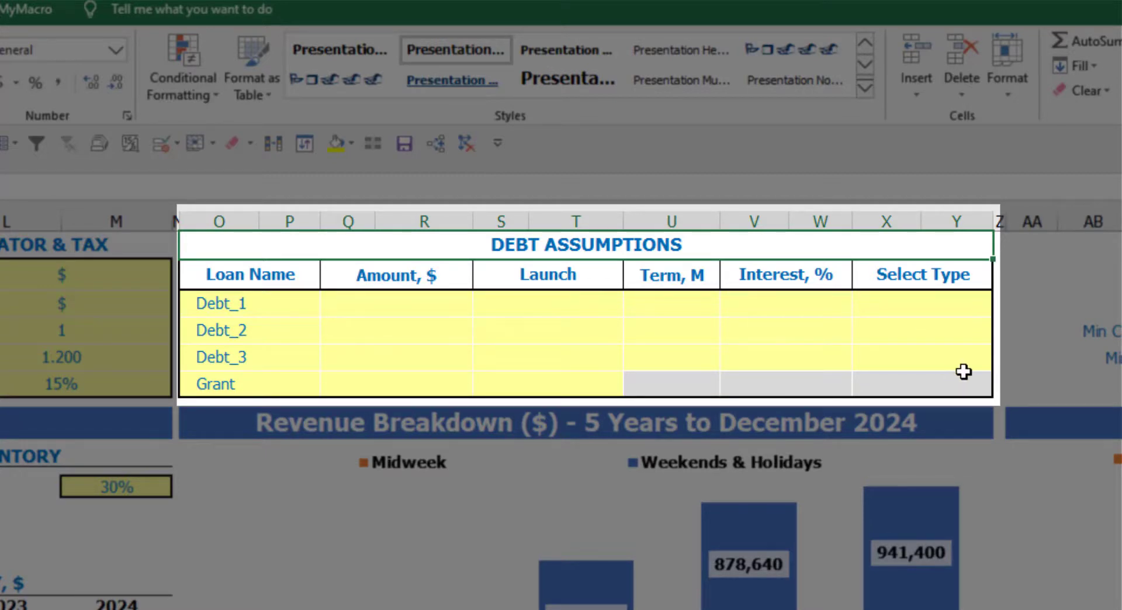
left_click(986, 297)
left_click(1002, 307)
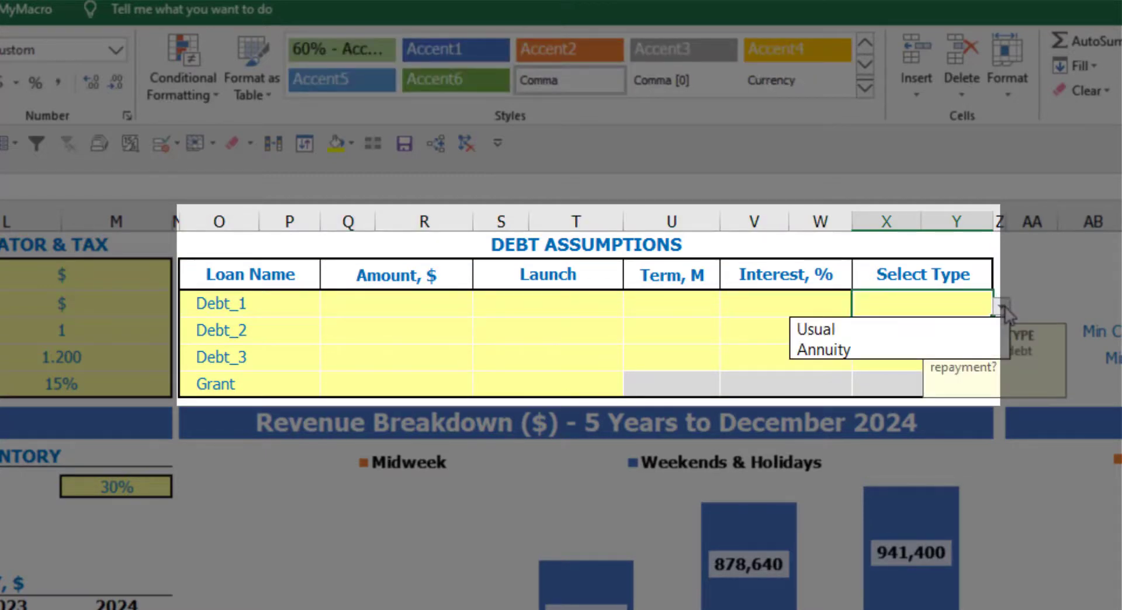
left_click(974, 345)
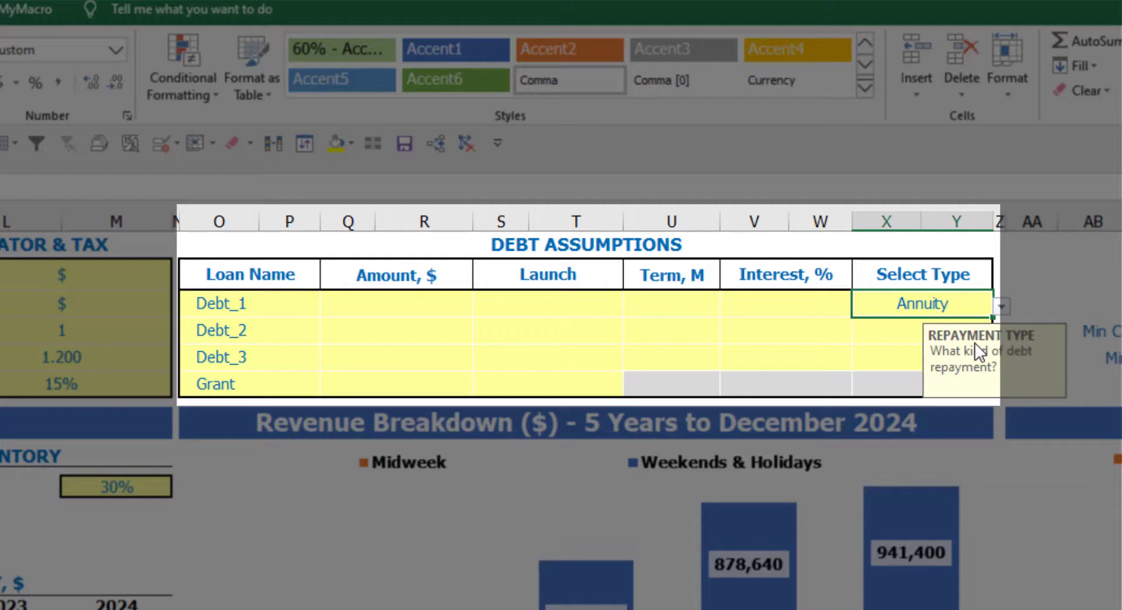
Set Debt_1's repayment type to Usual and its amount to 1,000,000.
left_click(1001, 306)
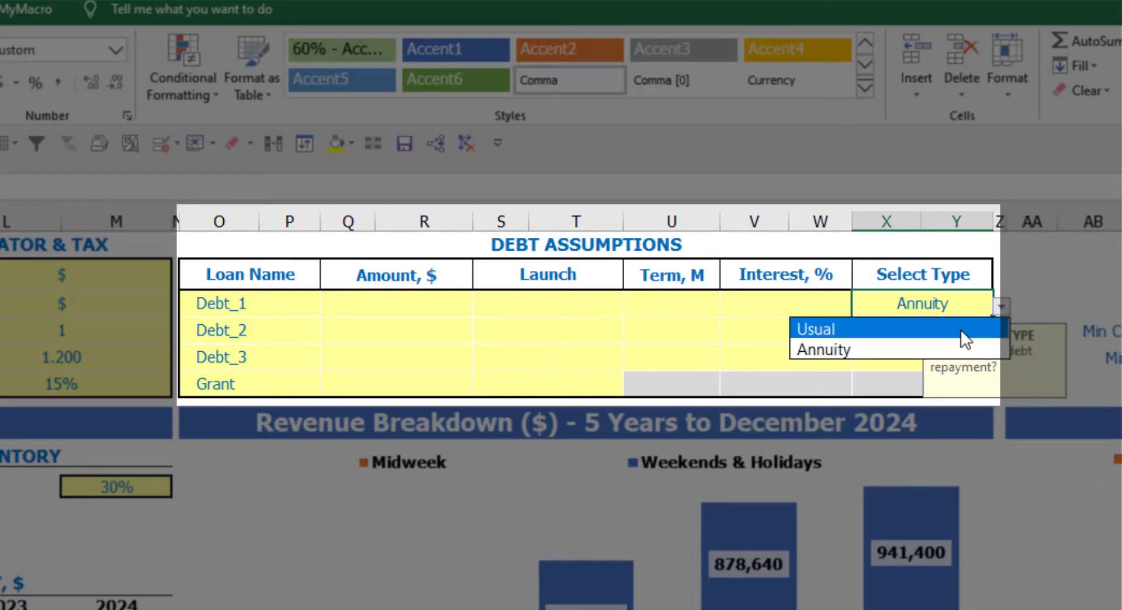
left_click(965, 328)
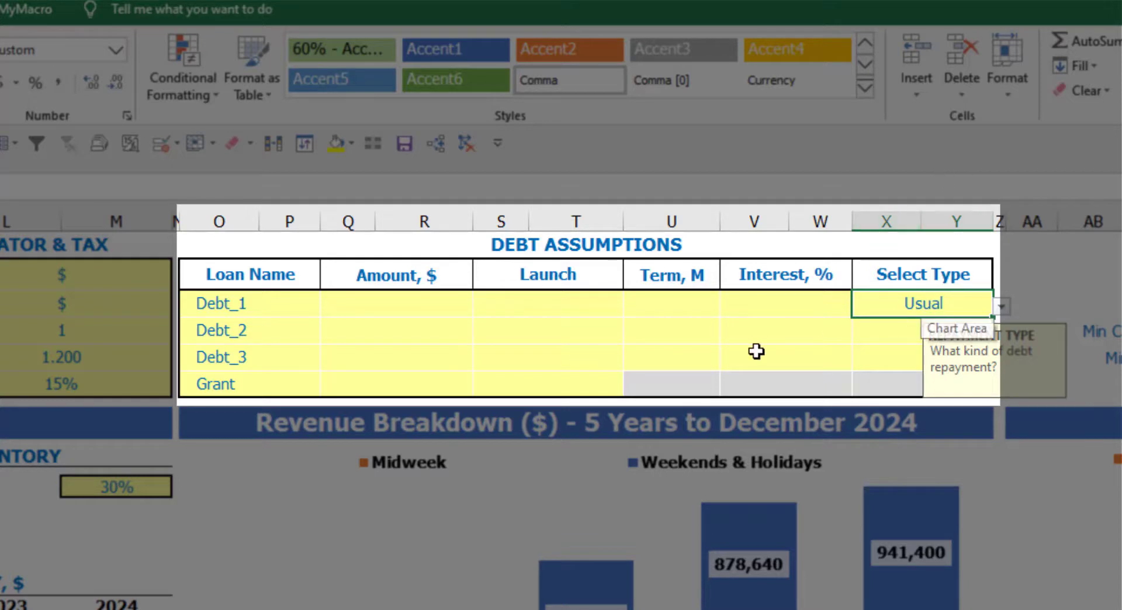
left_click(443, 304)
type("100000")
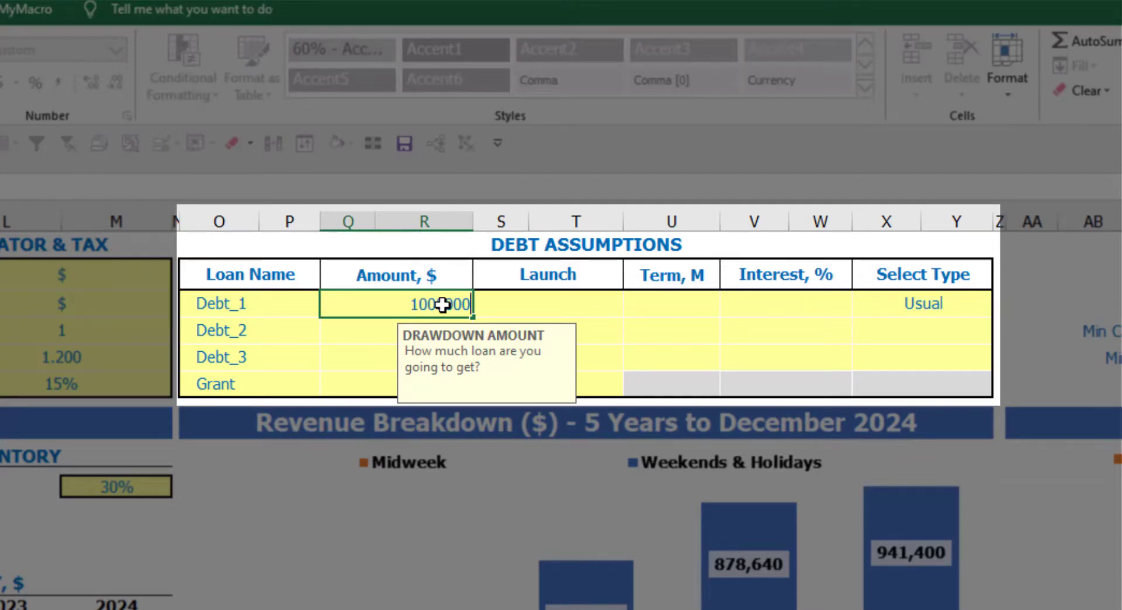
key("Return")
Set Debt_1's launch date to Feb-20 and its term to 60 months.
left_click(618, 302)
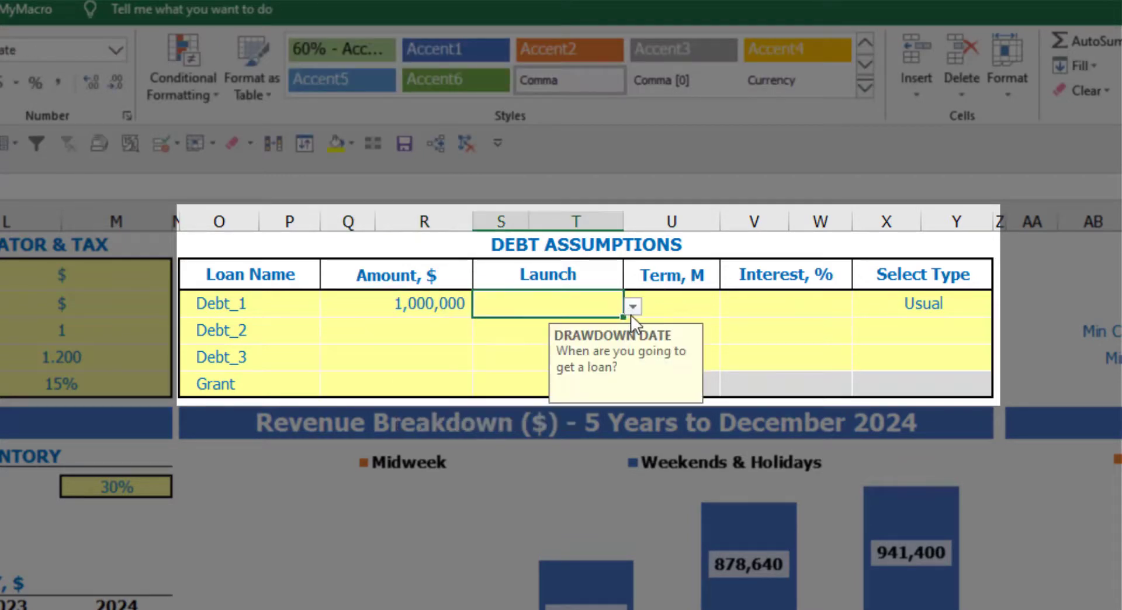
left_click(633, 306)
left_click(582, 349)
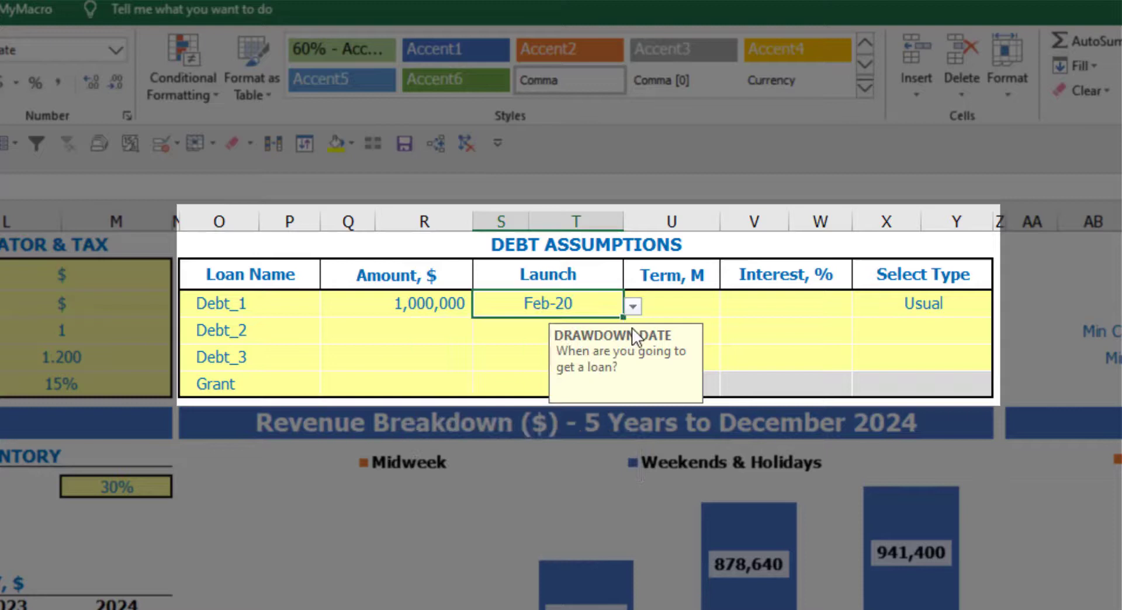
left_click(673, 296)
type("60")
key("Return")
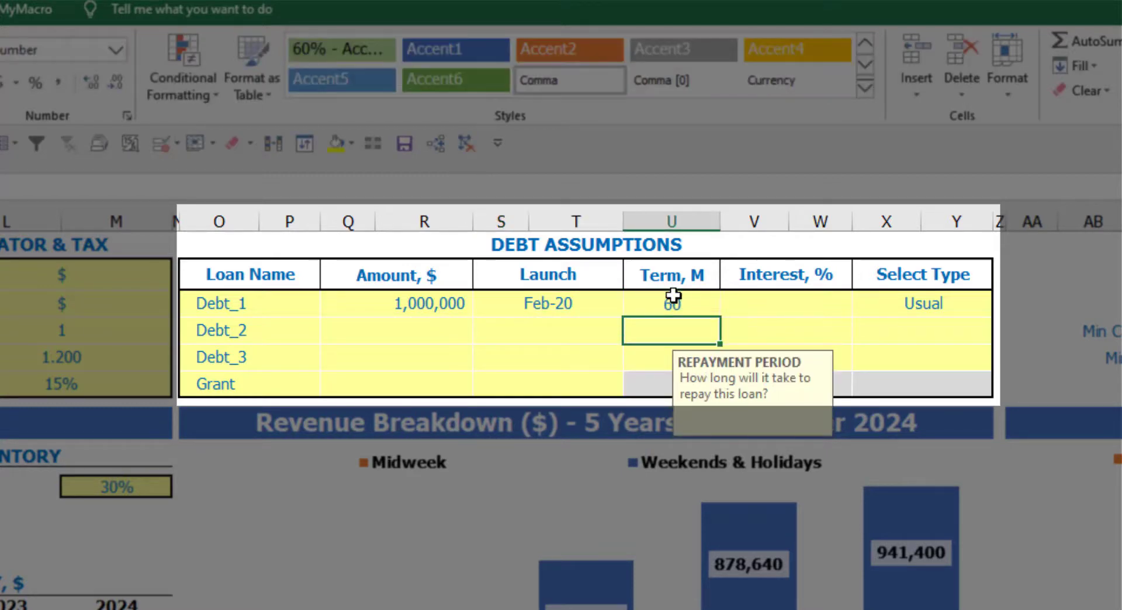
Set Debt_1's annual interest rate to 5%.
left_click(739, 302)
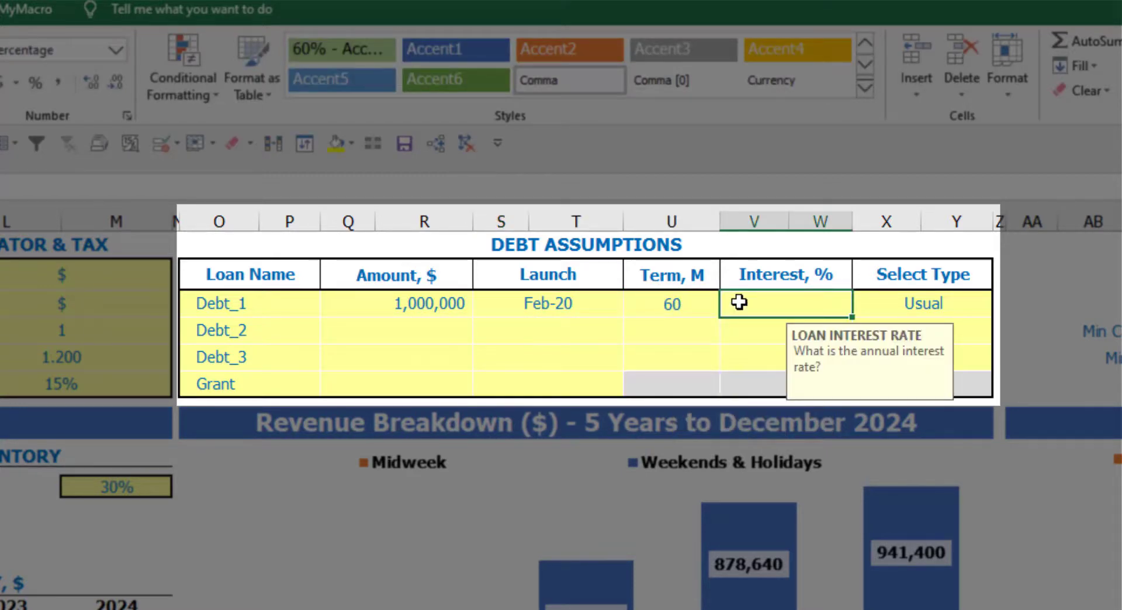
type("5")
key("Return")
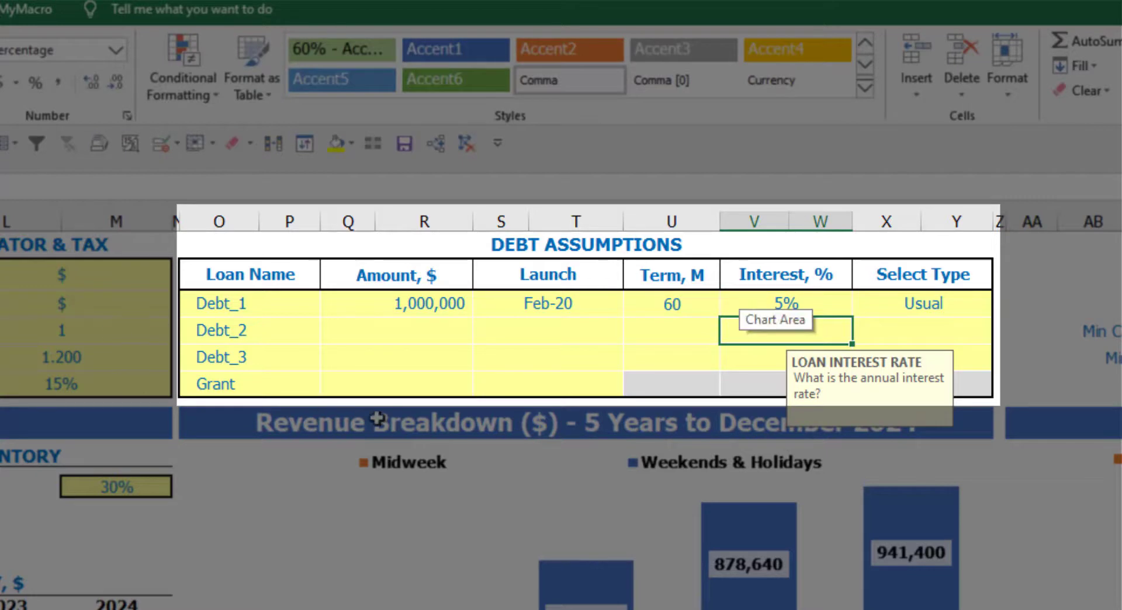
Enter a grant amount of 500,000 with a launch date of Mar-20 in the debt assumptions.
left_click(413, 388)
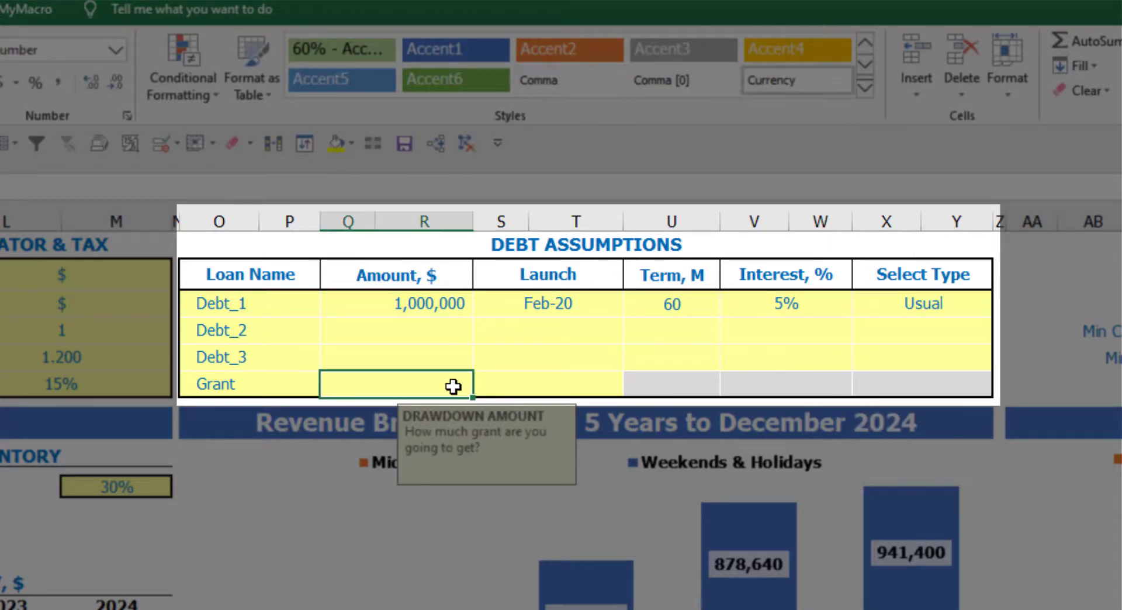
type("500,000")
key("Return")
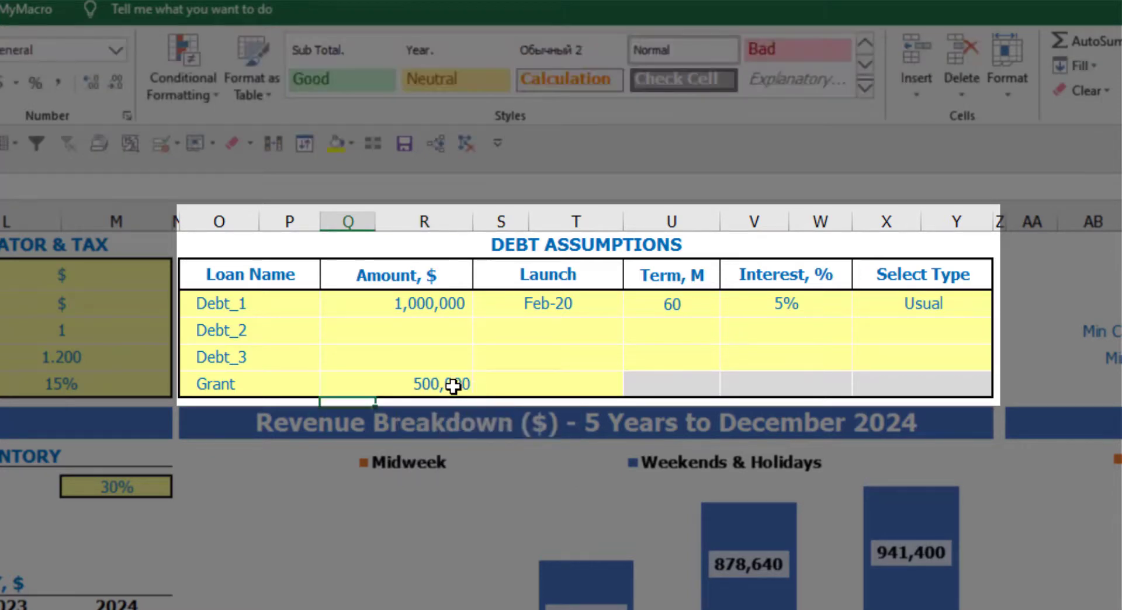
left_click(590, 386)
left_click(632, 387)
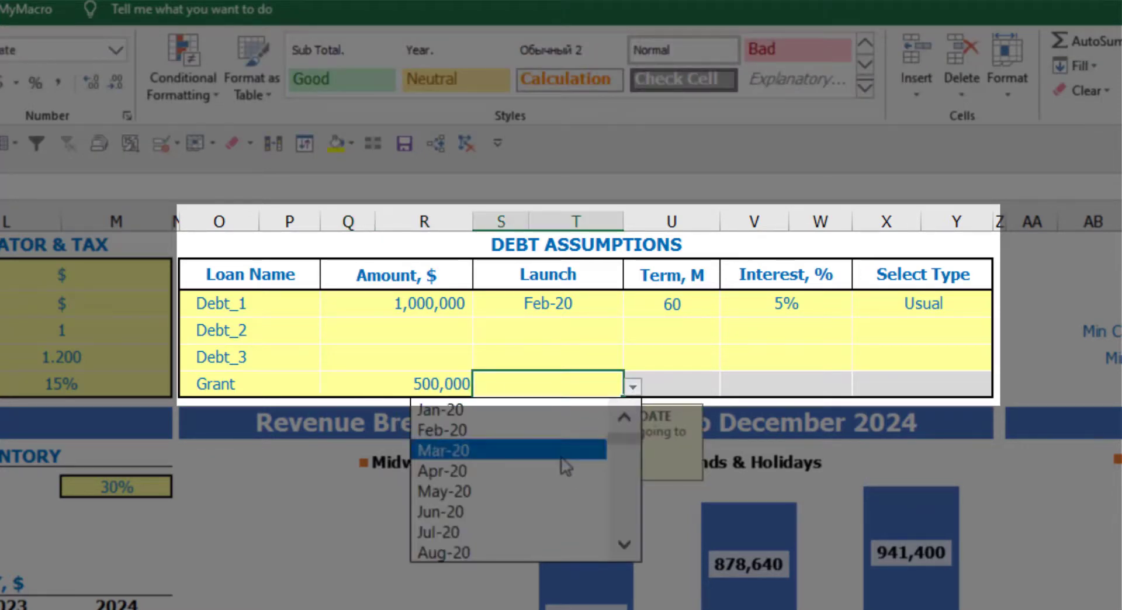
left_click(558, 452)
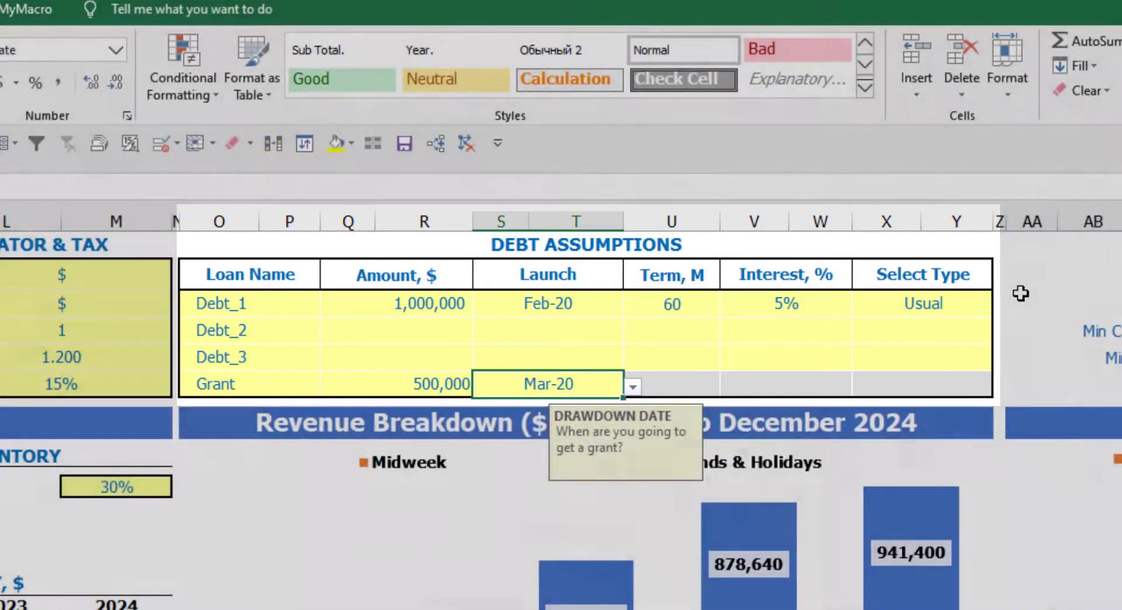
left_click(1022, 287)
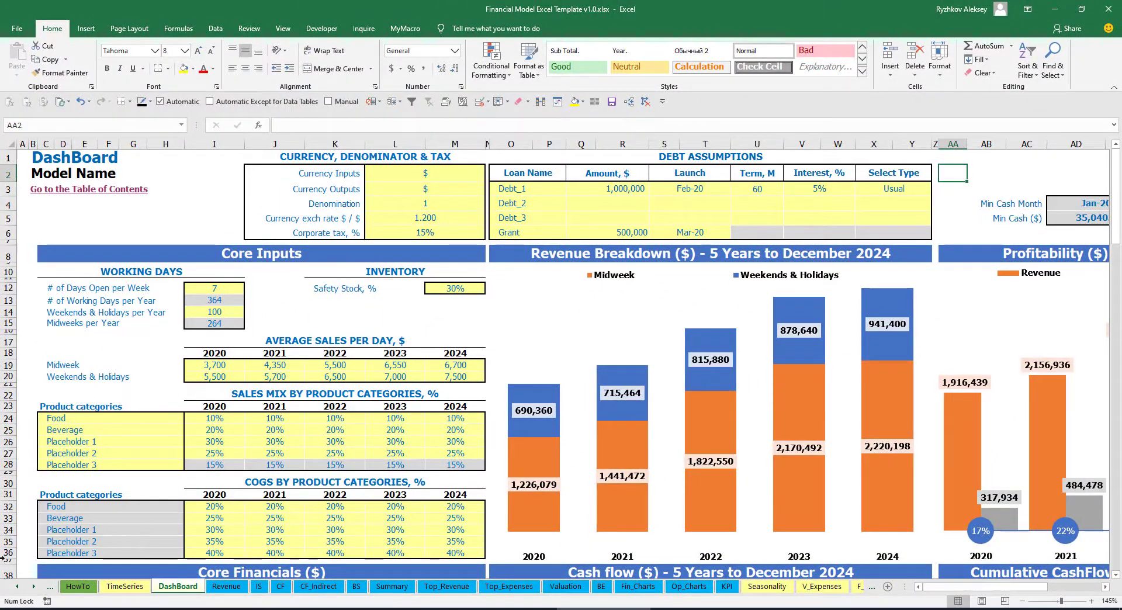
Review the balance, repayment and interest calculations for each debt and for total debts on the Capital sheet.
left_click(32, 587)
left_click(32, 587)
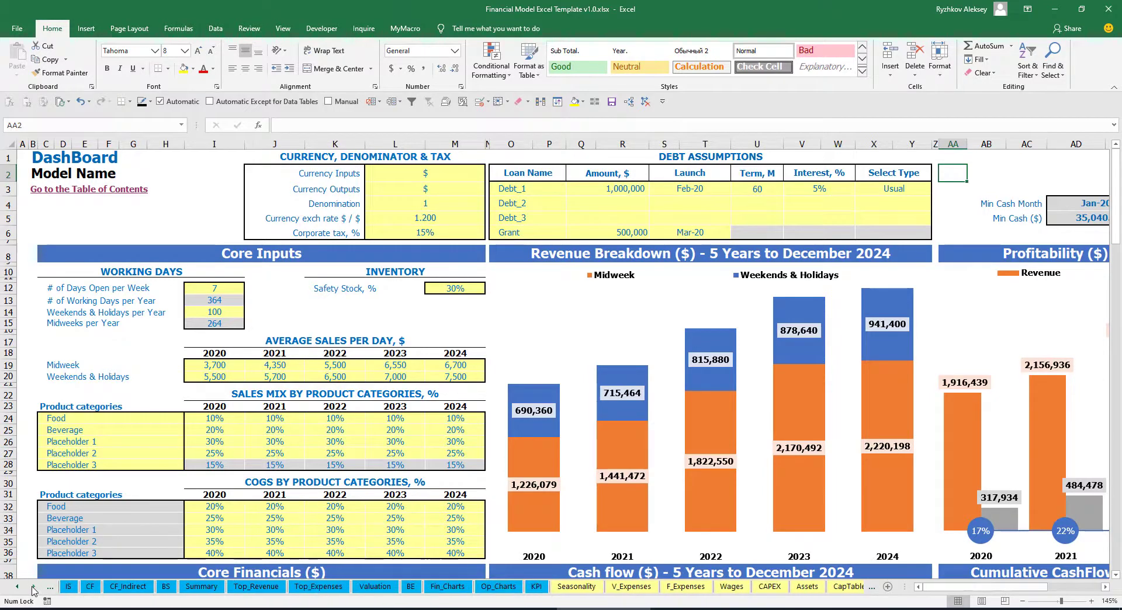
left_click(32, 587)
left_click(32, 588)
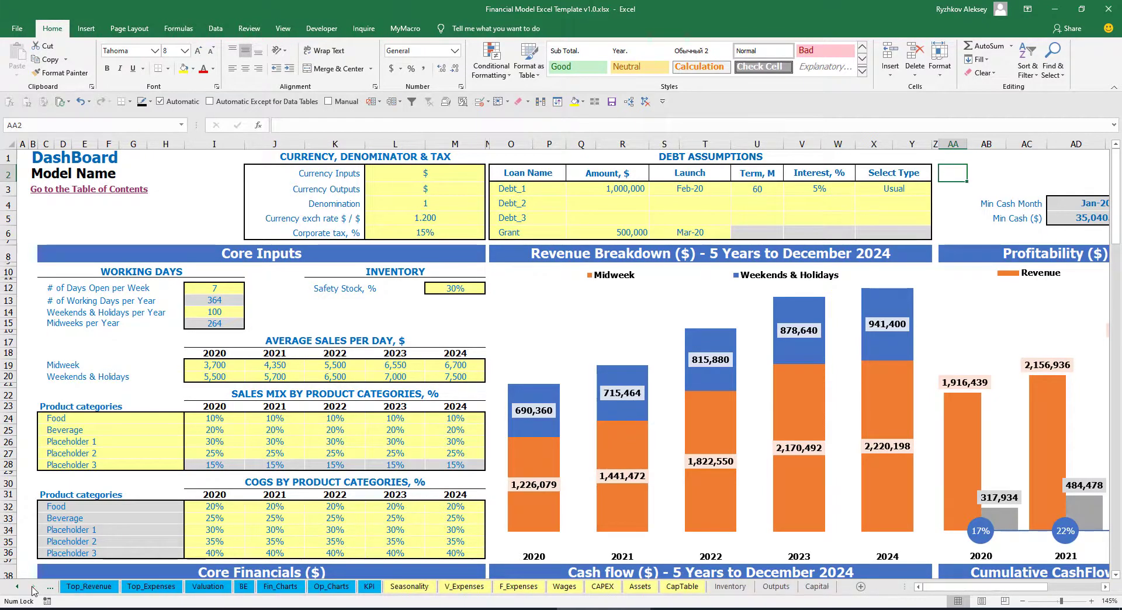
left_click(829, 591)
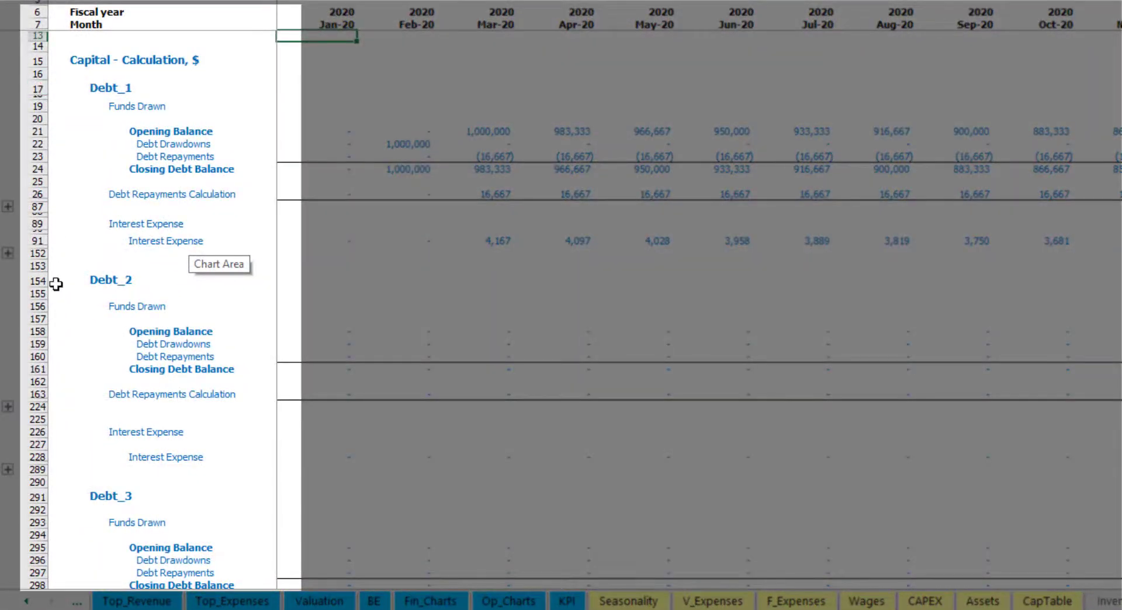
scroll(32, 283, "down", 5)
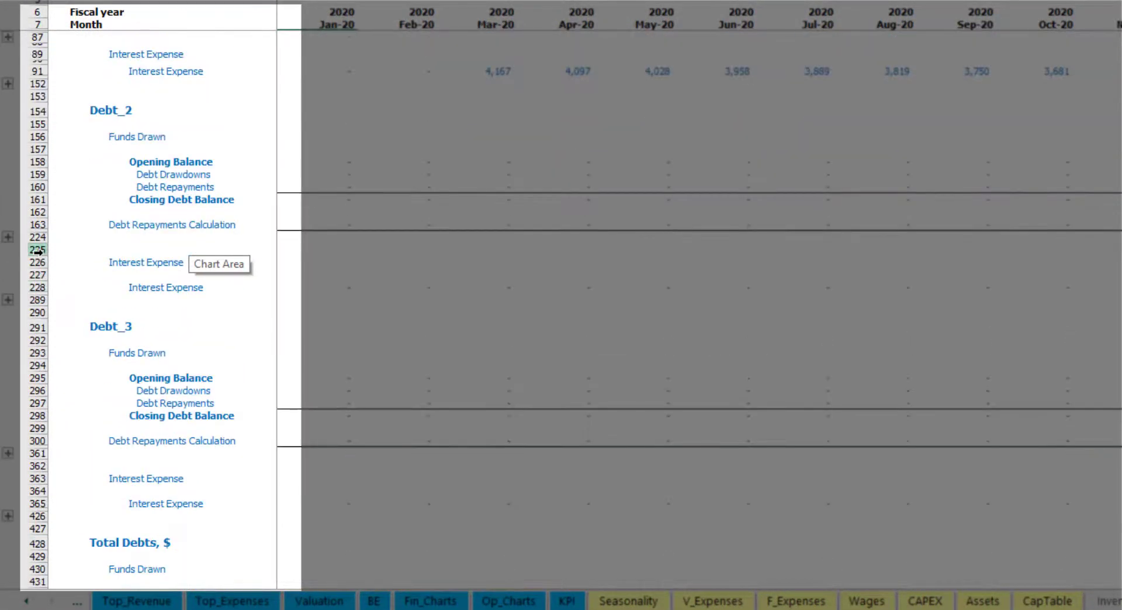
scroll(41, 257, "down", 4)
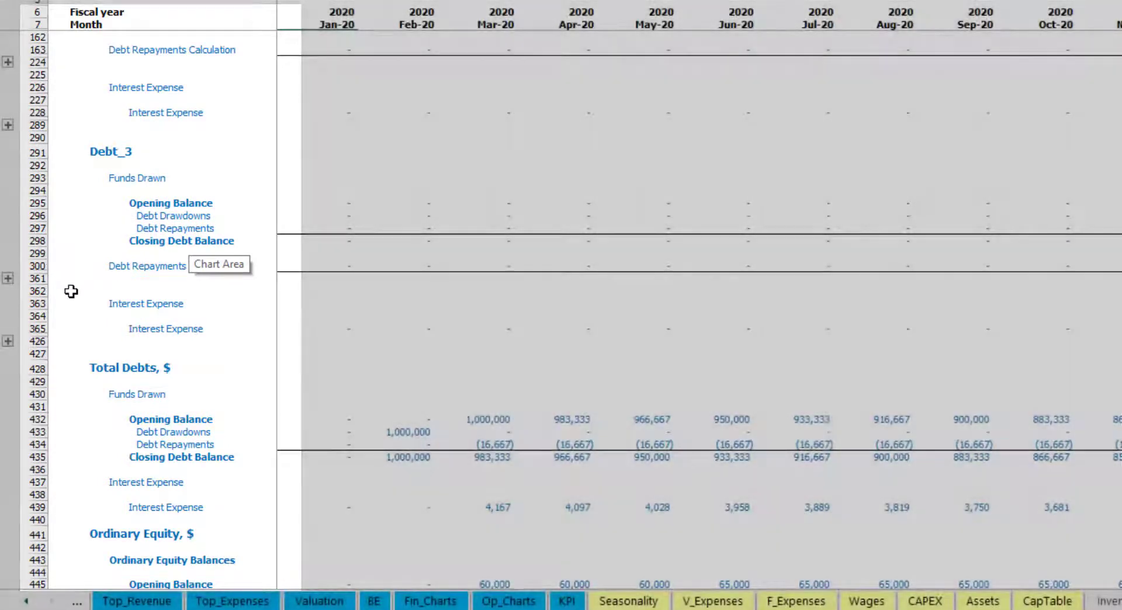
scroll(71, 291, "up", 5)
scroll(71, 291, "up", 4)
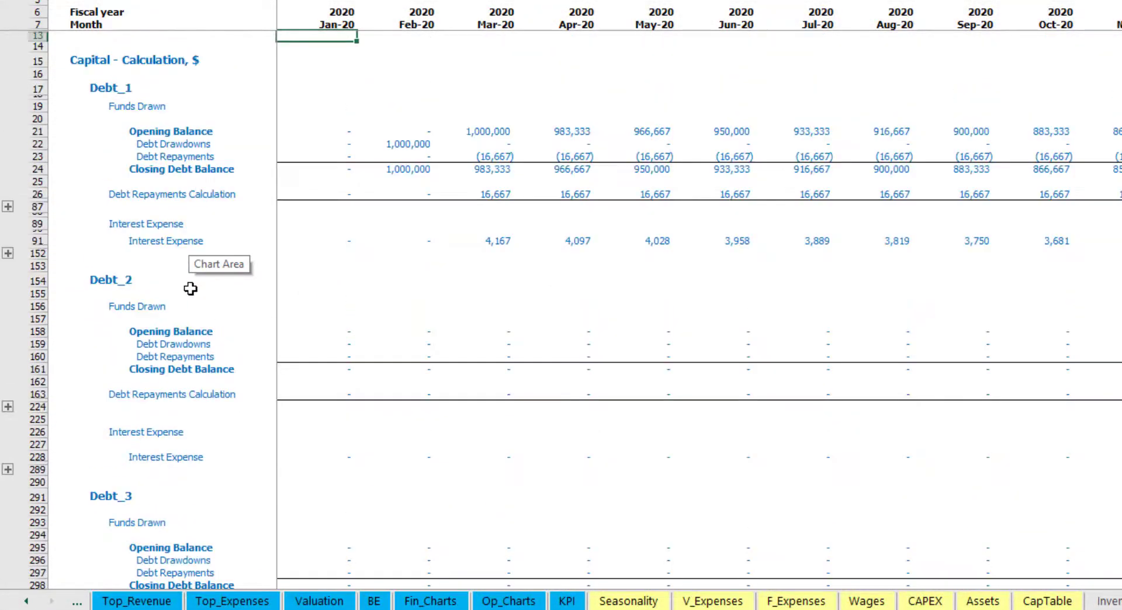
Examine the monthly Interest Expense row in the income statement.
left_click(26, 600)
left_click(26, 601)
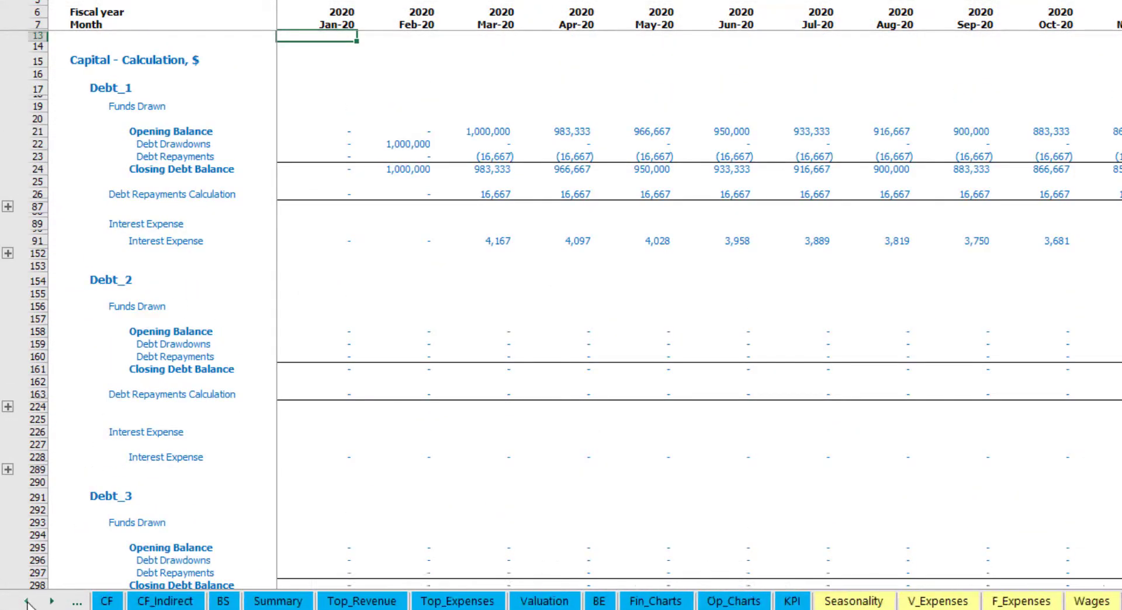
left_click(27, 601)
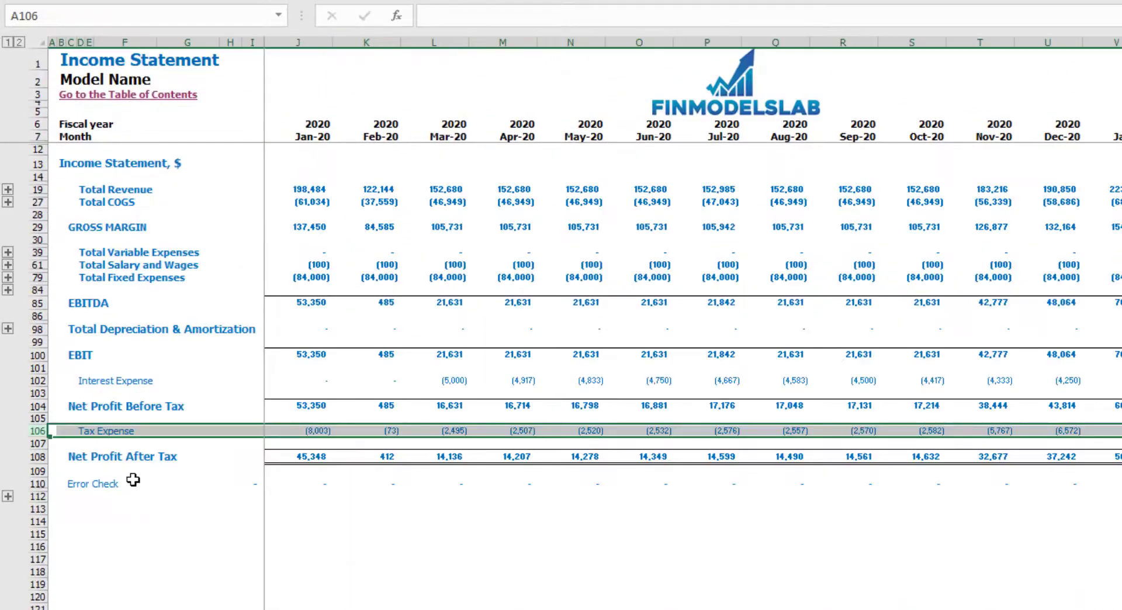
key("Up")
key("Up")
key("Up")
key("Up")
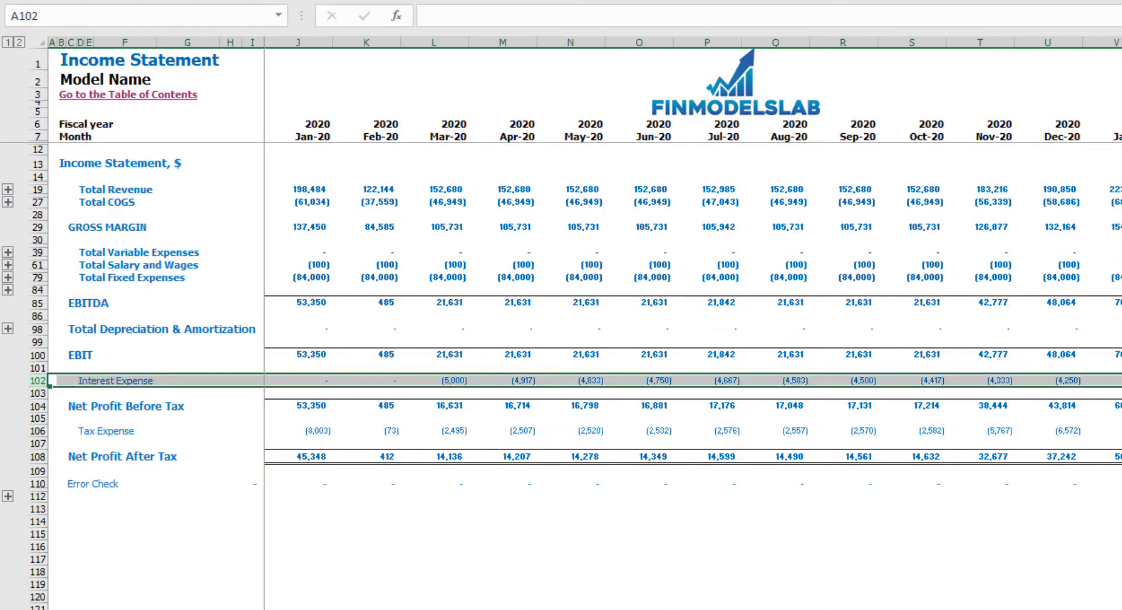
Check the Interest Paid, Debt Drawdowns and Debt Repayments rows in the cash flow statement.
key("ctrl+Page_Down")
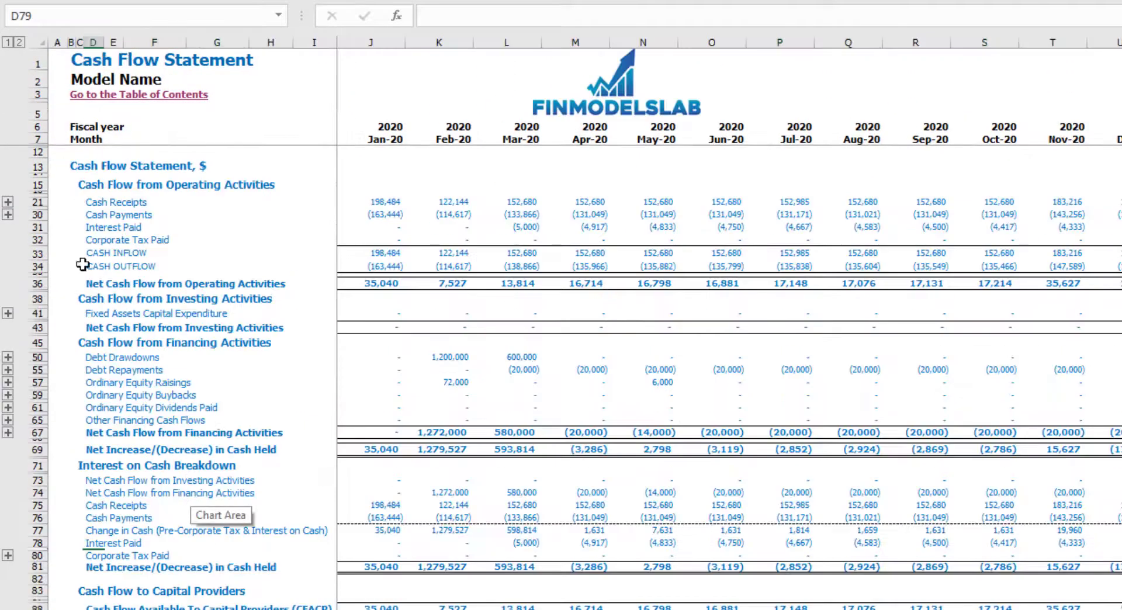
left_click(38, 227)
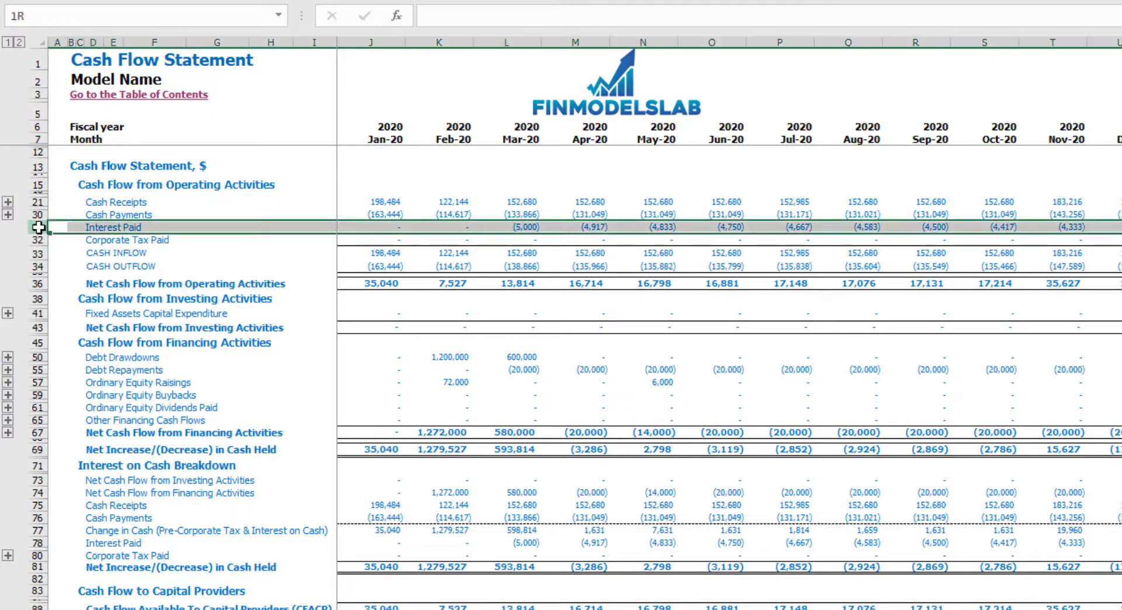
left_click(38, 357)
left_click(39, 370)
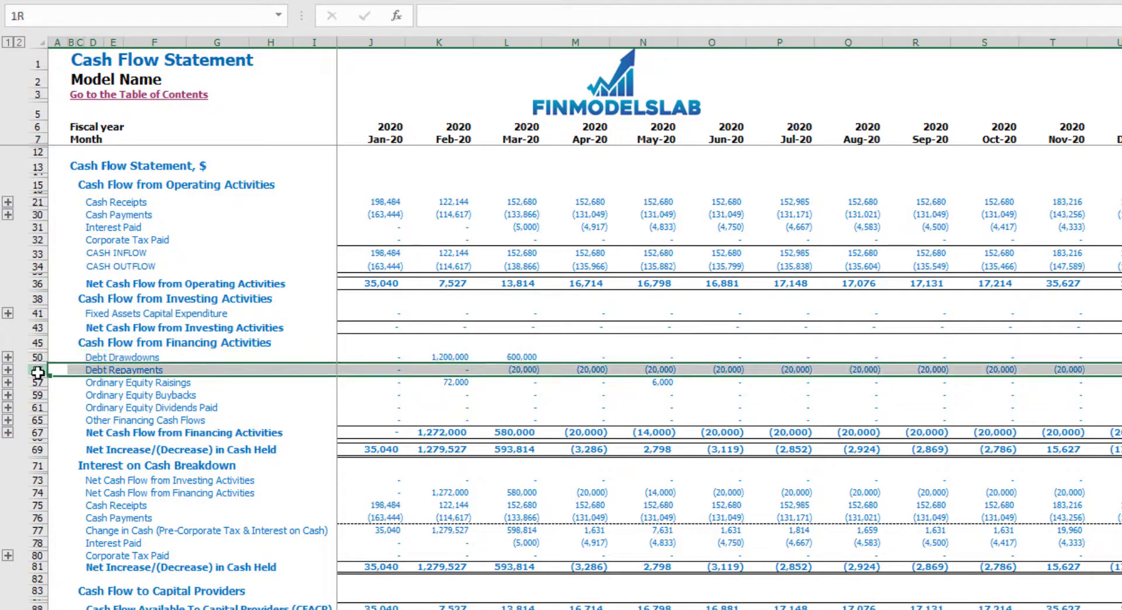
Check the monthly Debt row under non-current liabilities in the balance sheet.
key("ctrl+Page_Up")
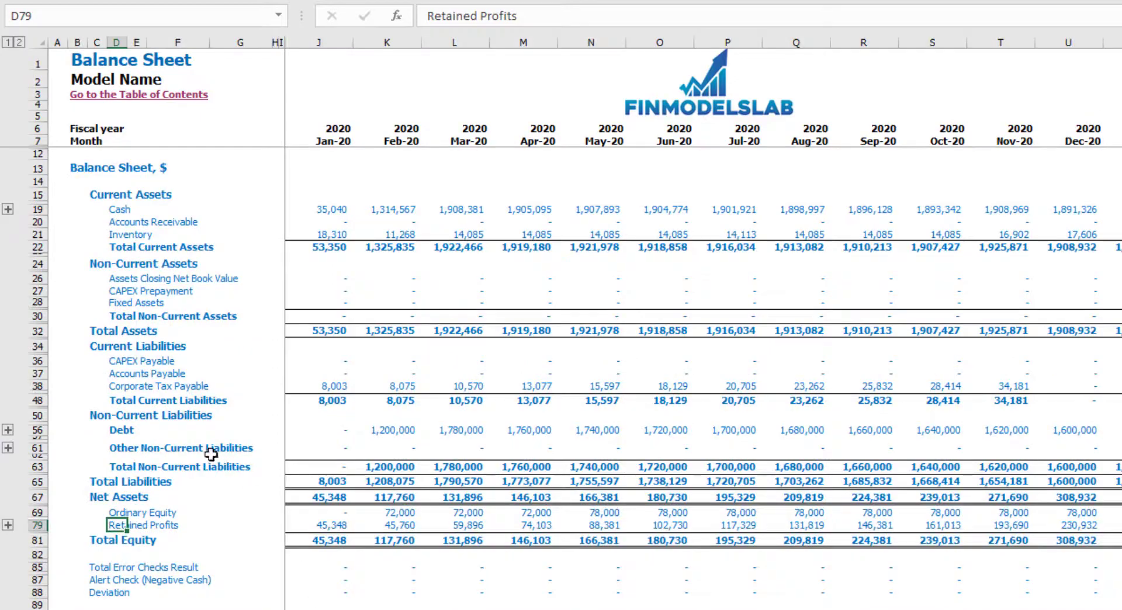
left_click(39, 430)
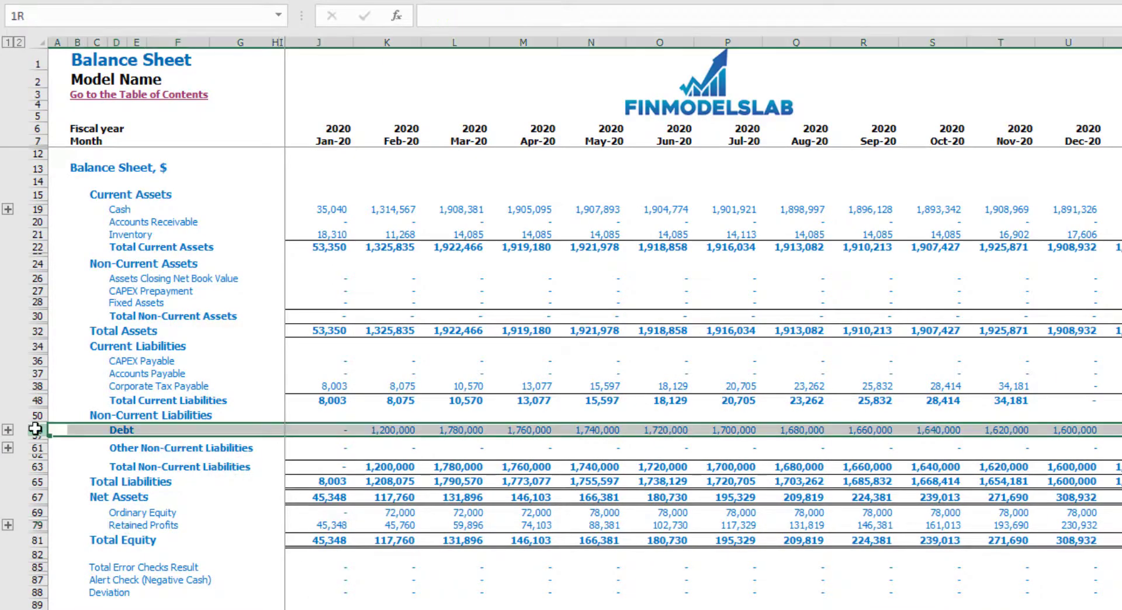
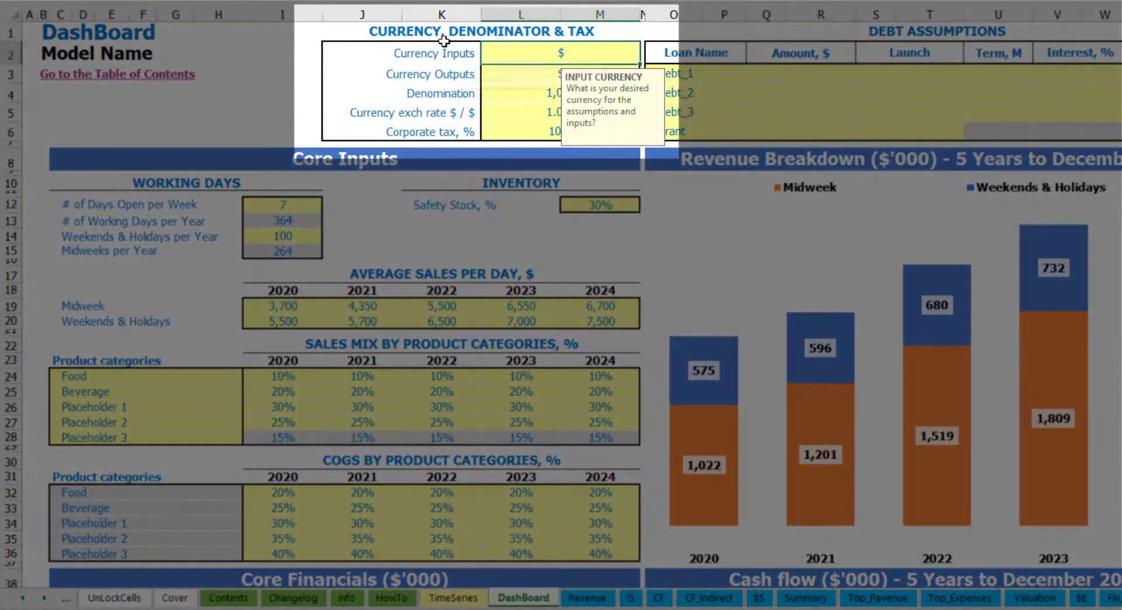
Set the dashboard's input currency to USD.
left_click(263, 61)
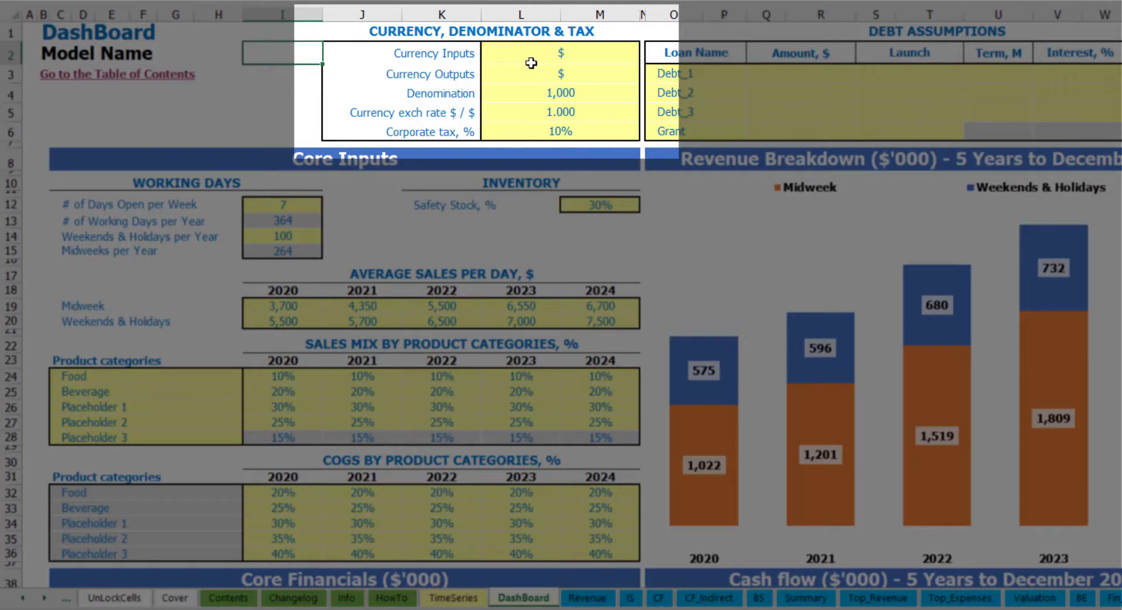
left_click(538, 53)
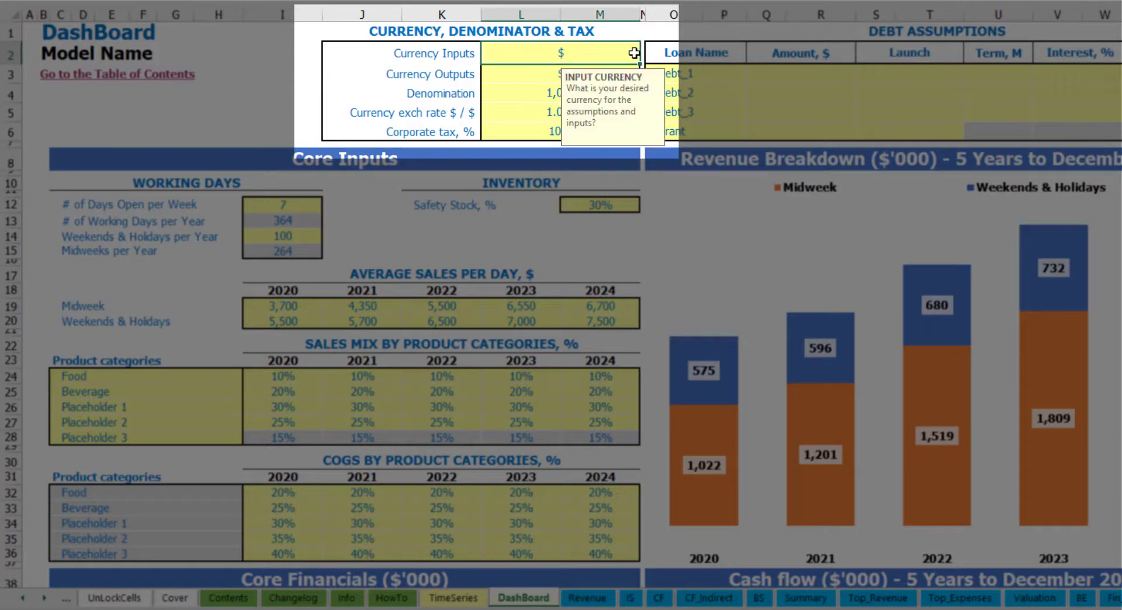
left_click(512, 74)
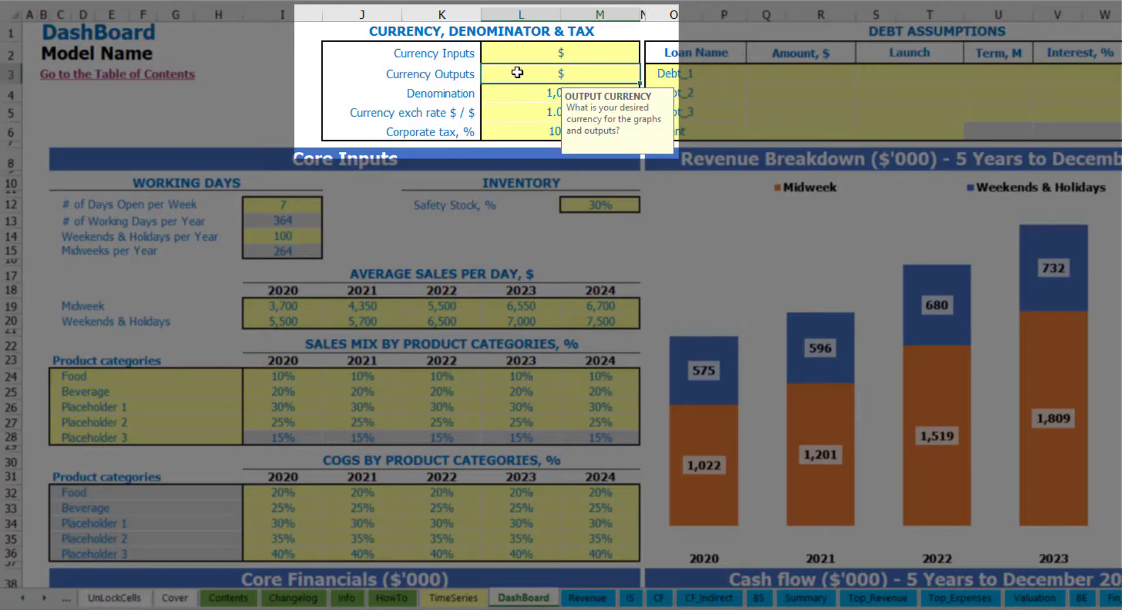
left_click(527, 56)
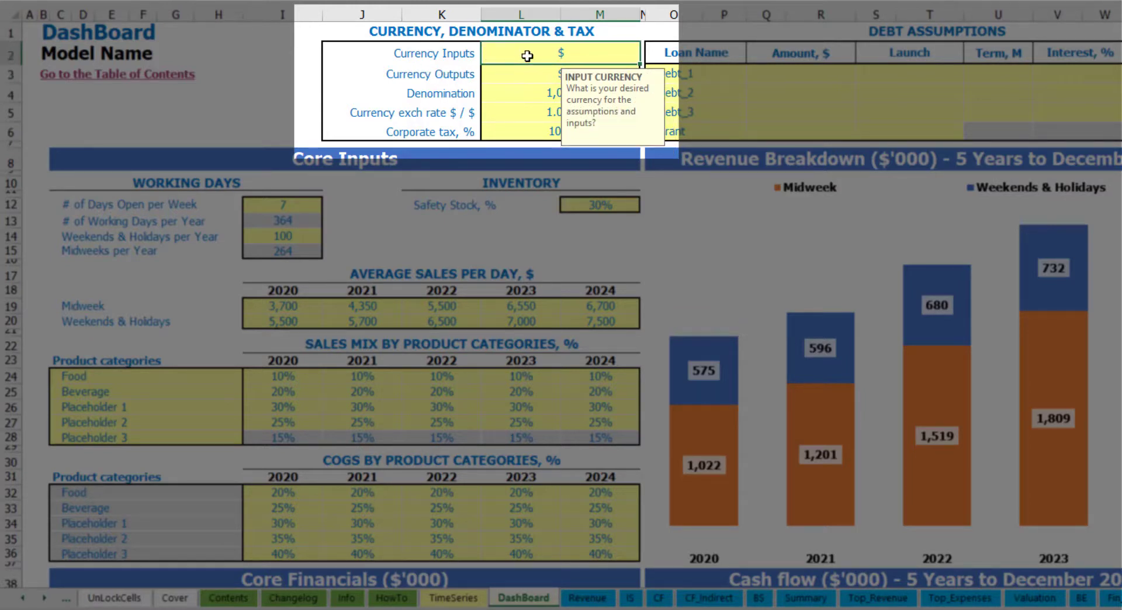
left_click(525, 75)
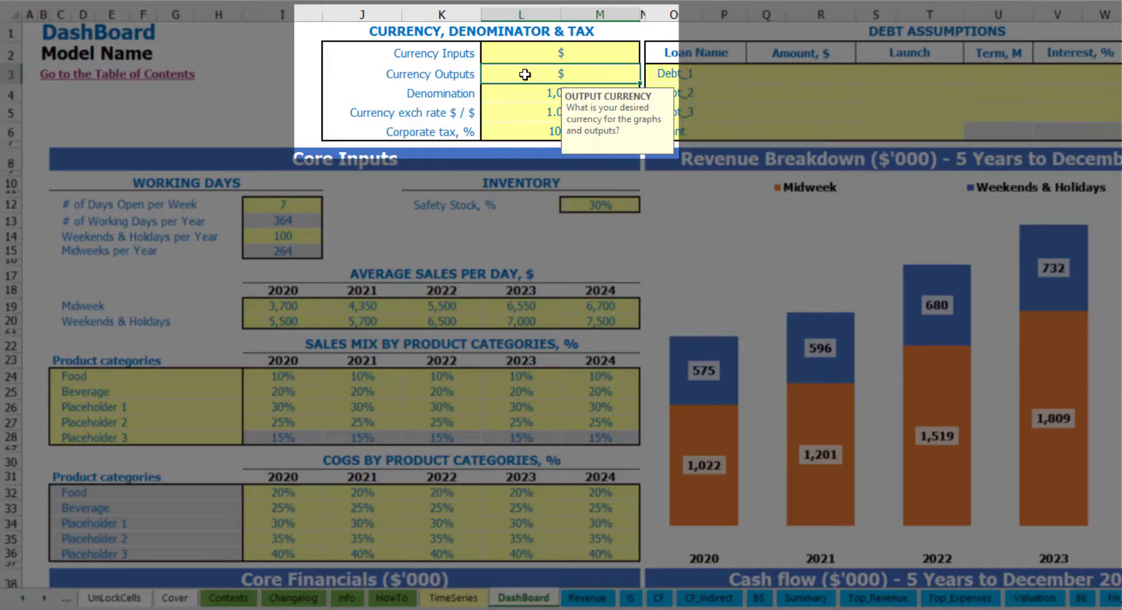
left_click(545, 55)
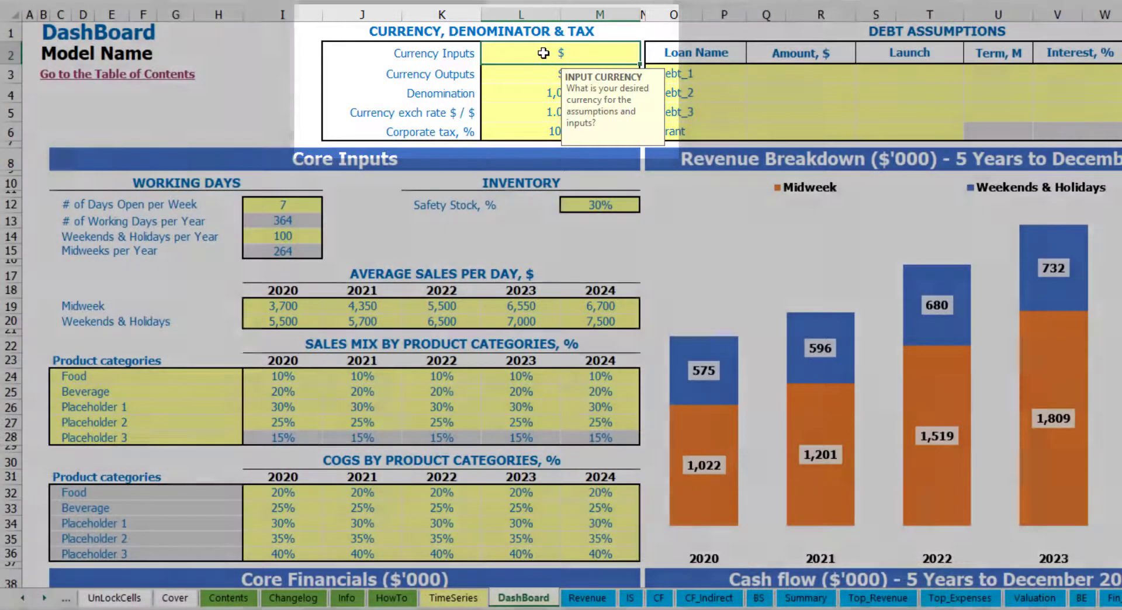
type("USD")
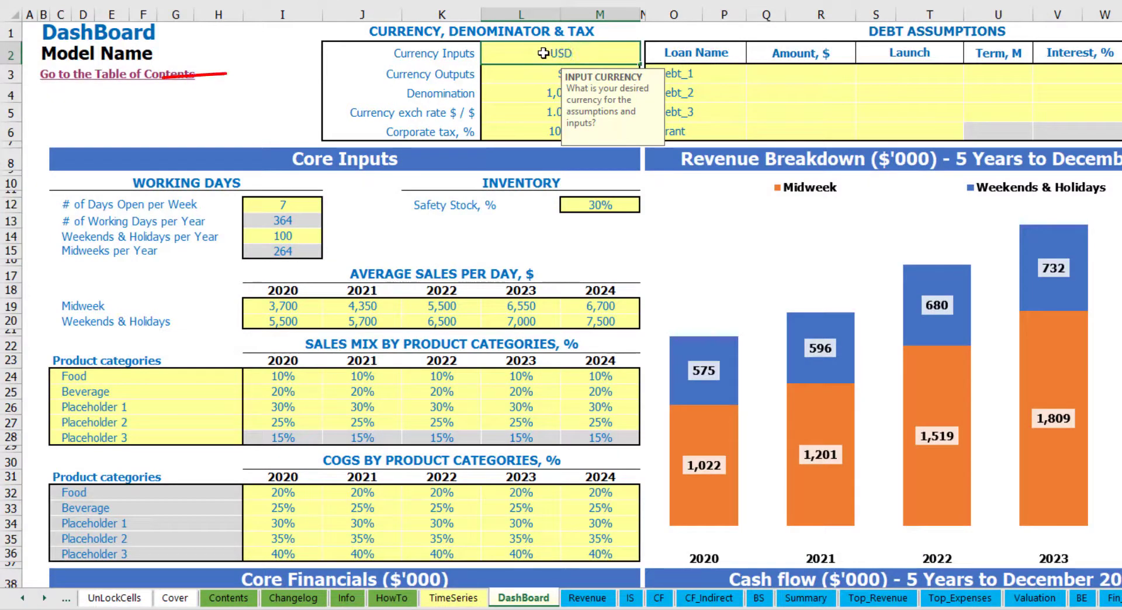
key("Return")
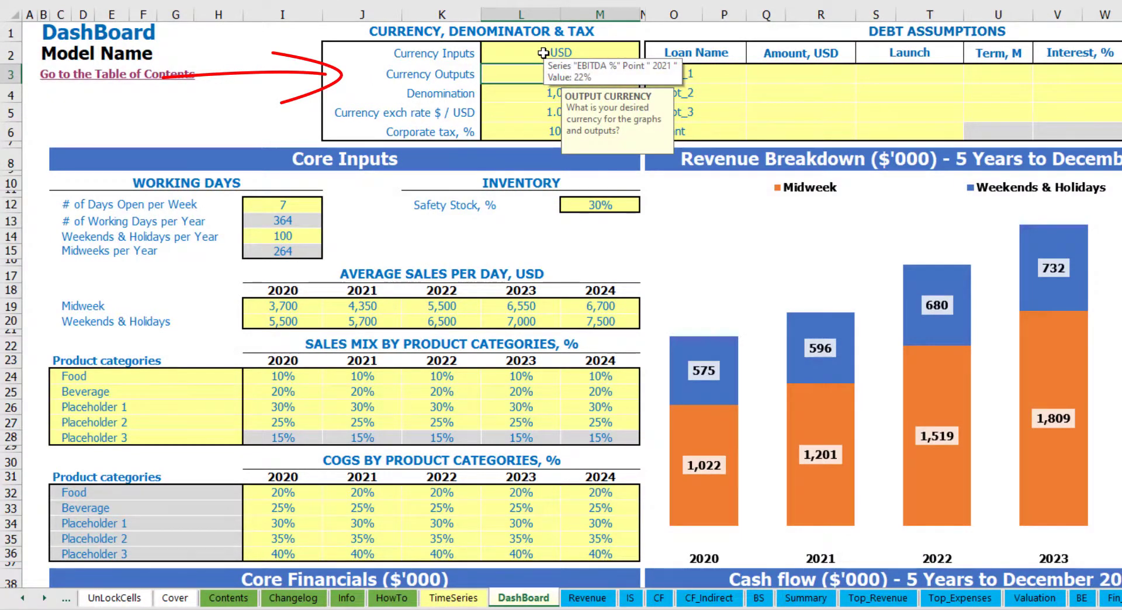
Set the dashboard's output currency to EUR for the graphs and reports.
type("EUR")
key("Return")
key("Return")
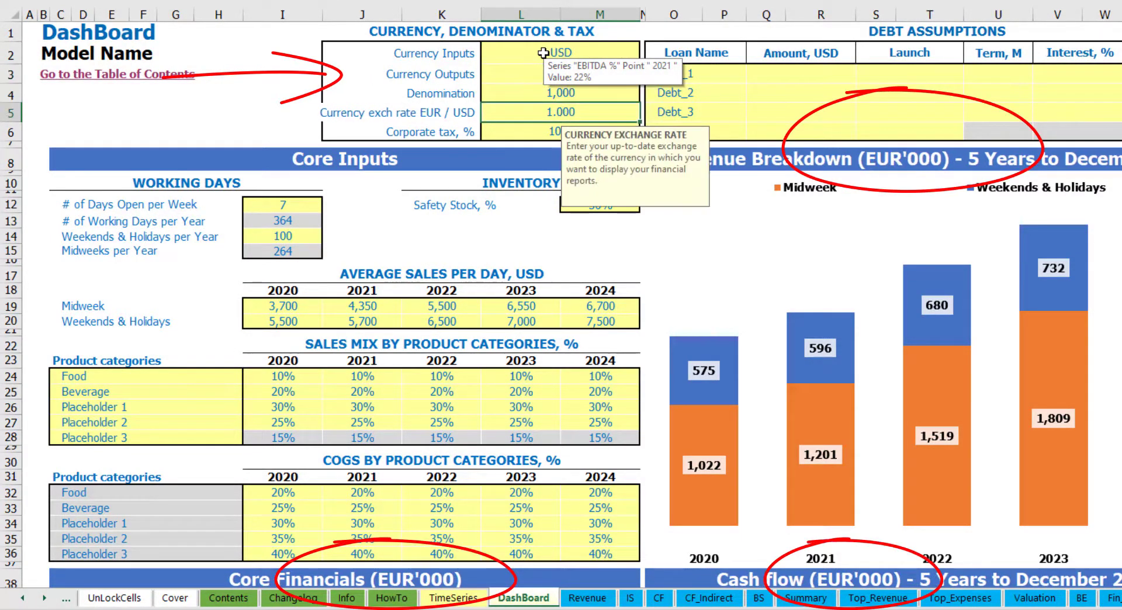
left_click(294, 81)
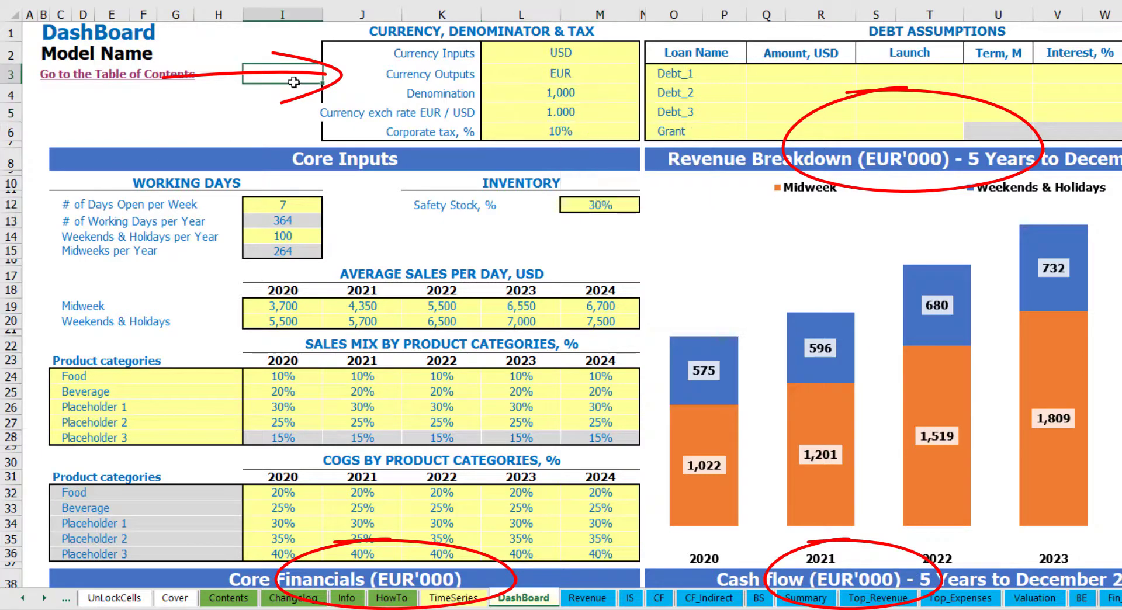
Set the EUR / USD currency exchange rate to 1.2 and review the currency settings.
left_click(542, 110)
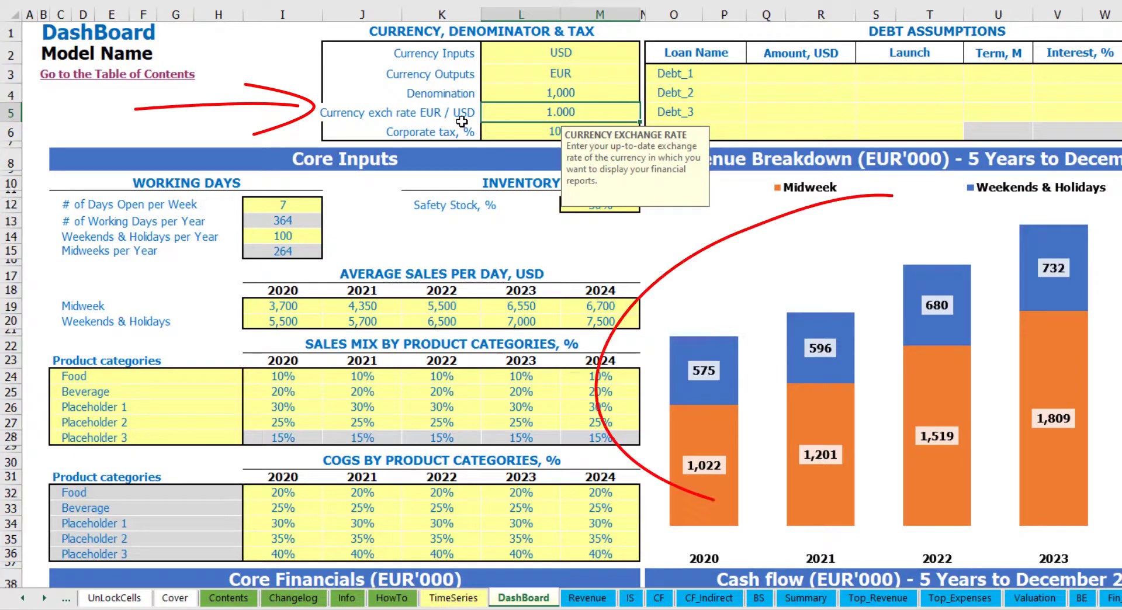
type("1.2")
key("Return")
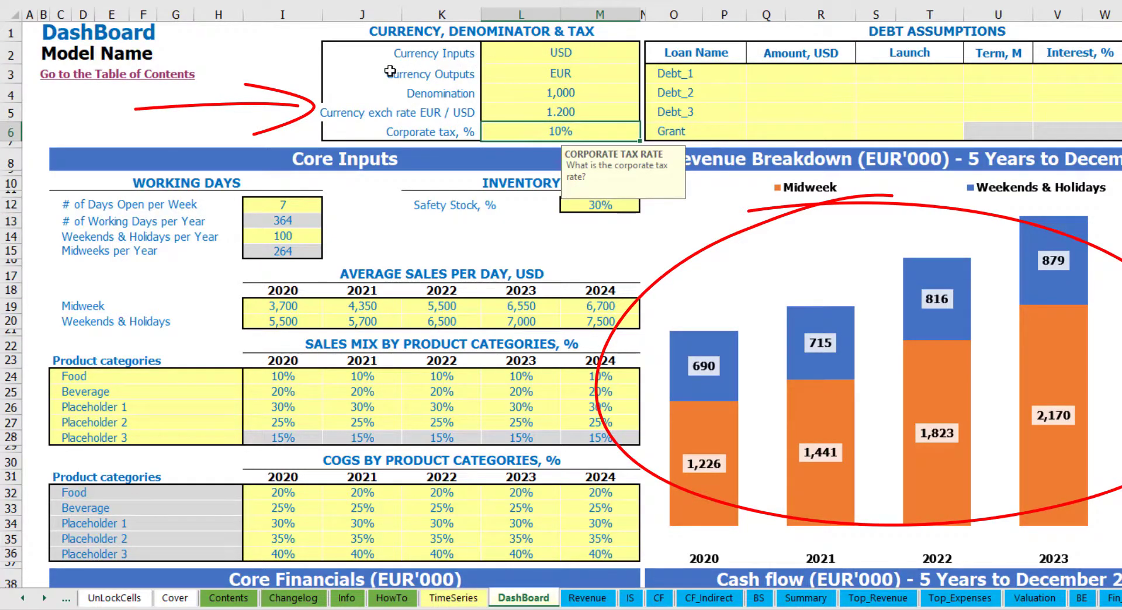
left_click(533, 52)
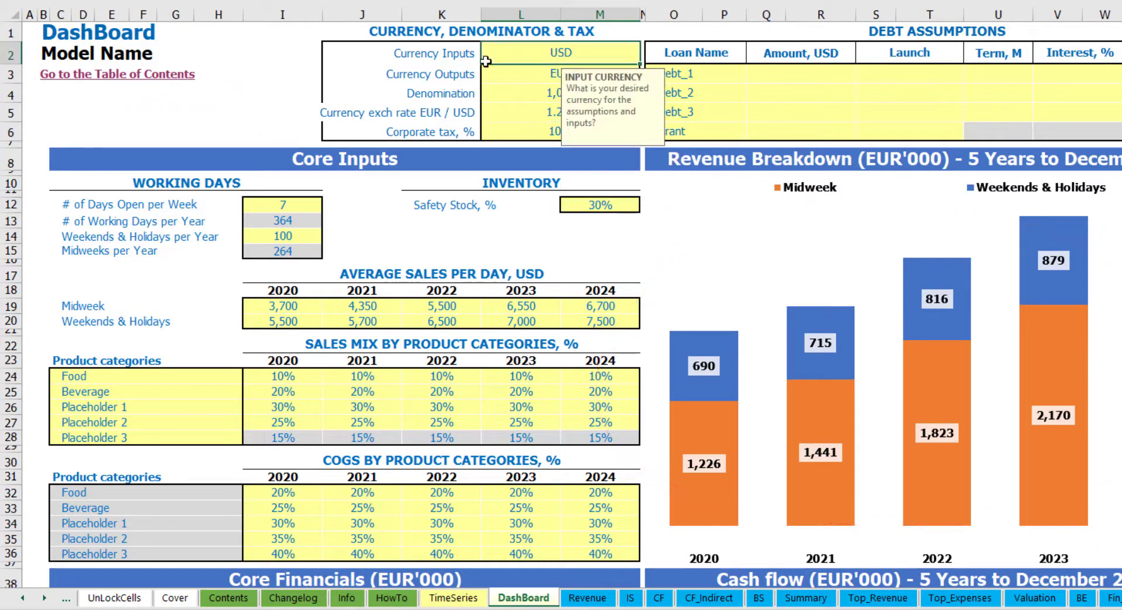
left_click(521, 74)
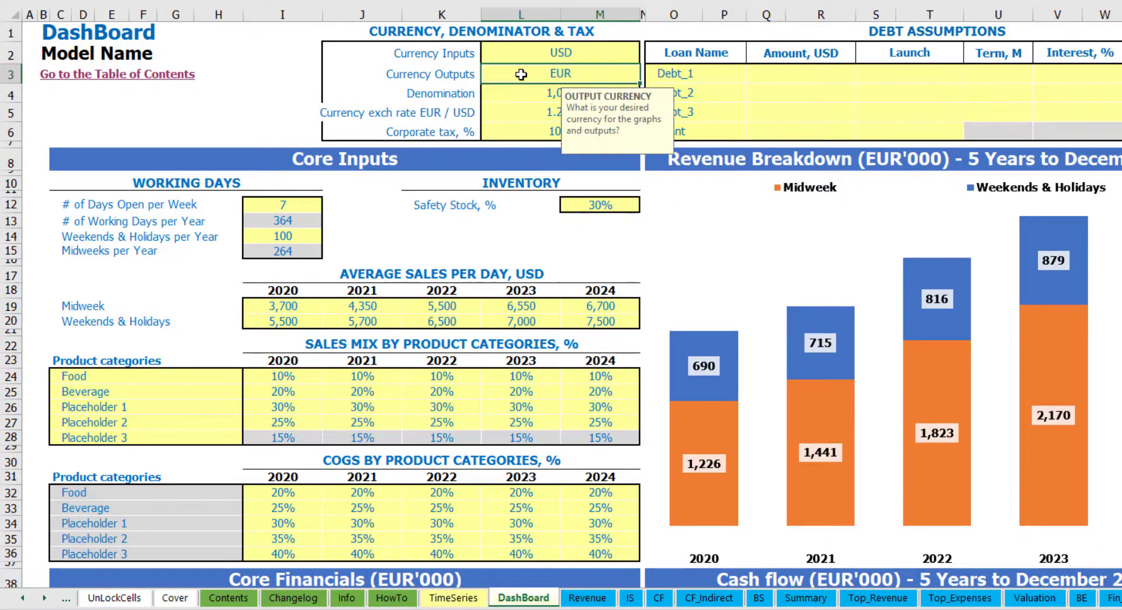
left_click(503, 112)
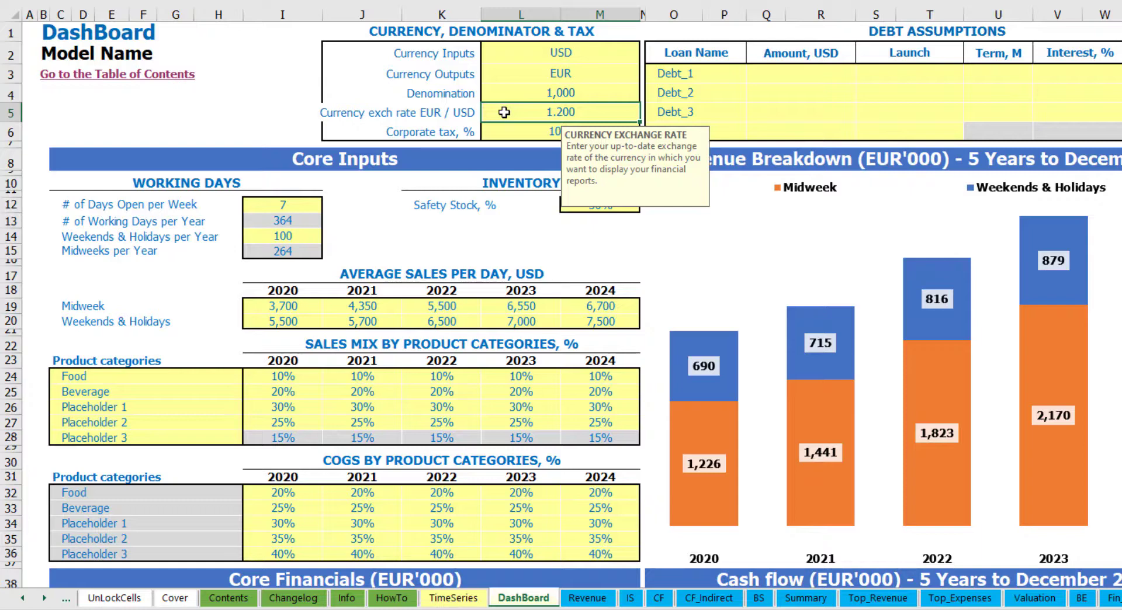
Check the currency and denomination in the five-year and 2022 income statement headings on the Summary sheet.
left_click(533, 88)
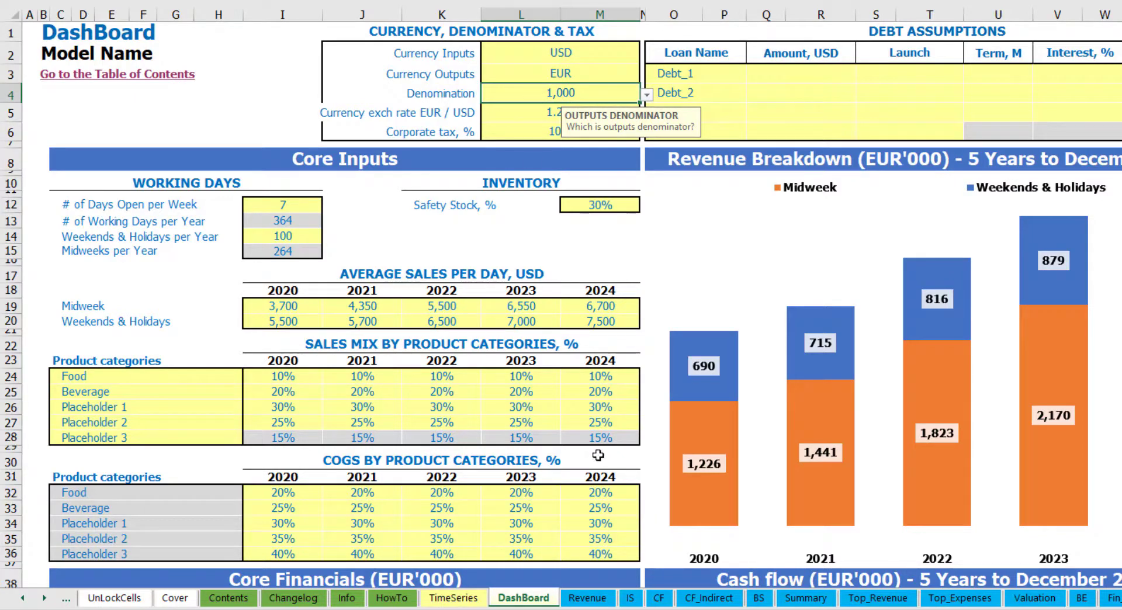
left_click(815, 599)
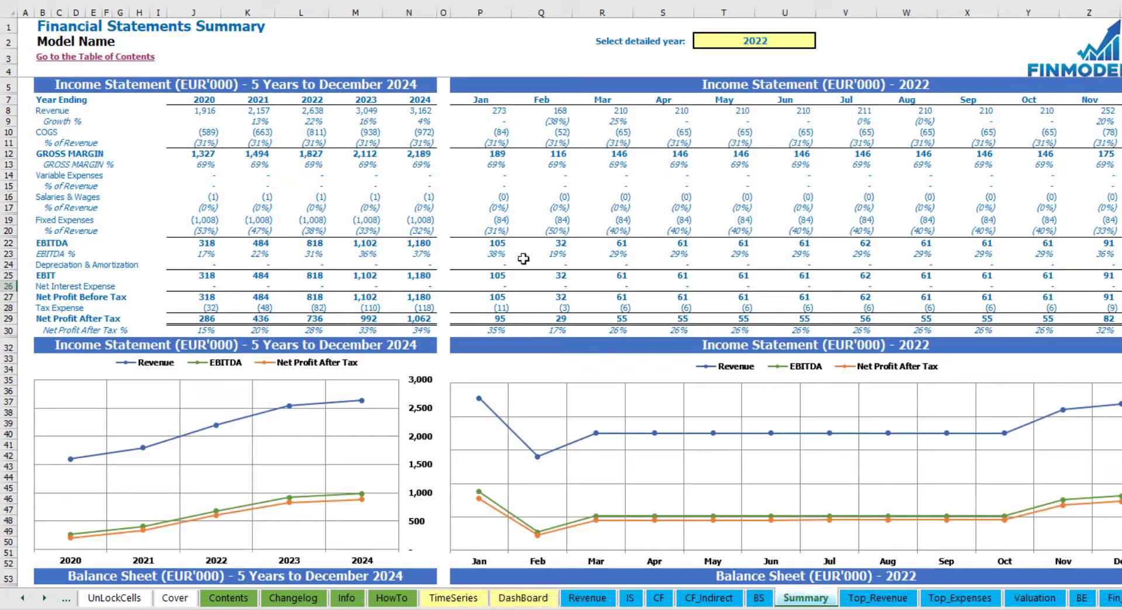
left_click(242, 89)
left_click(818, 83)
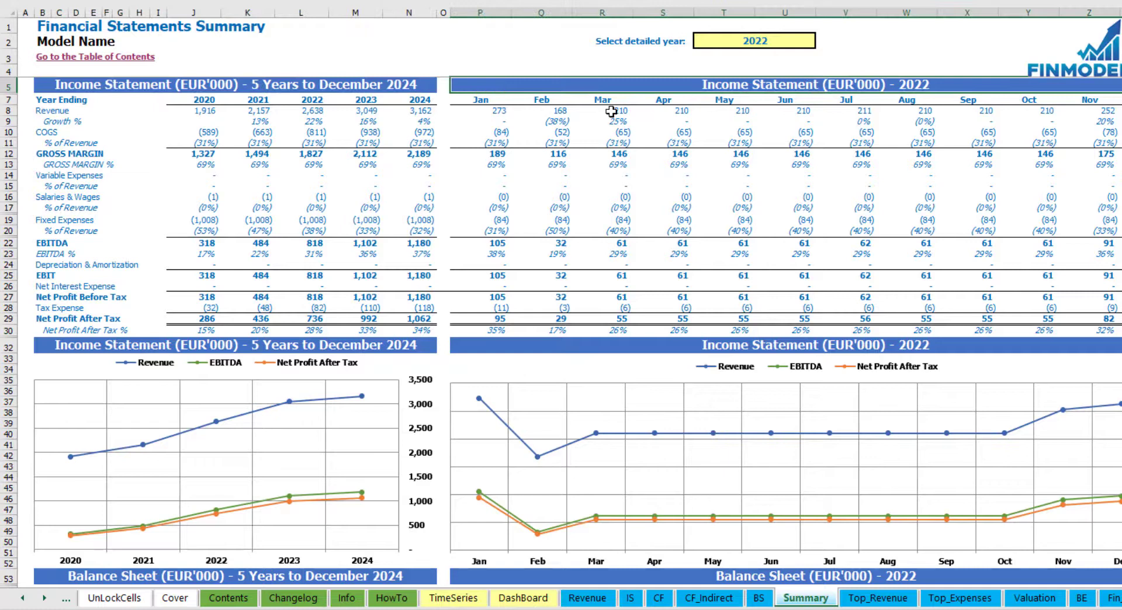
left_click(319, 81)
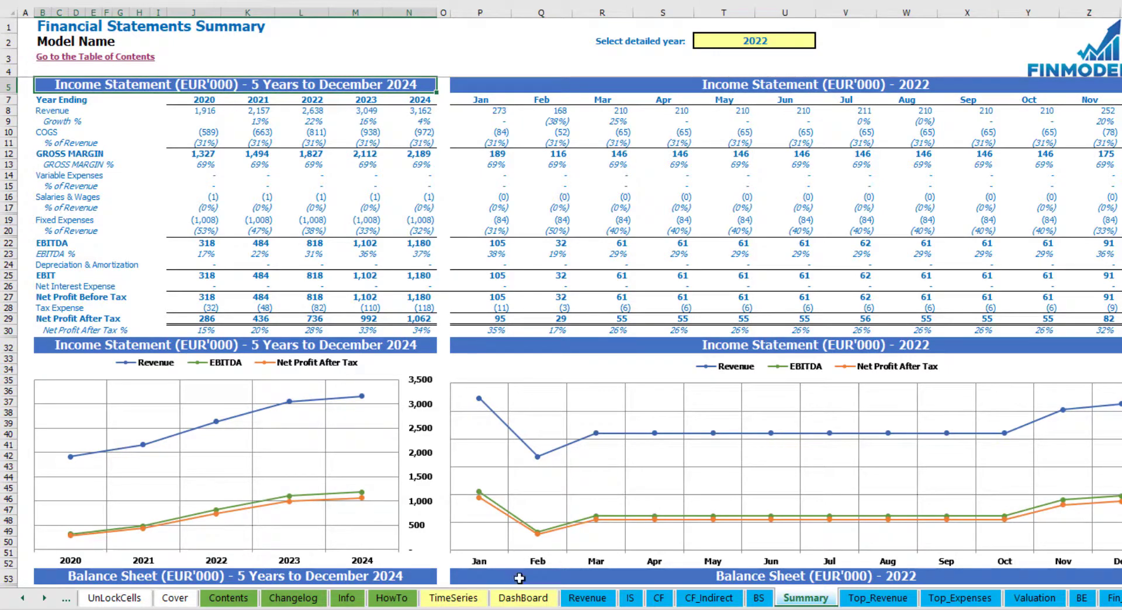
Set the dashboard's output denomination to 1,000,000 and check the income statement headings on the Summary sheet.
left_click(522, 598)
left_click(646, 94)
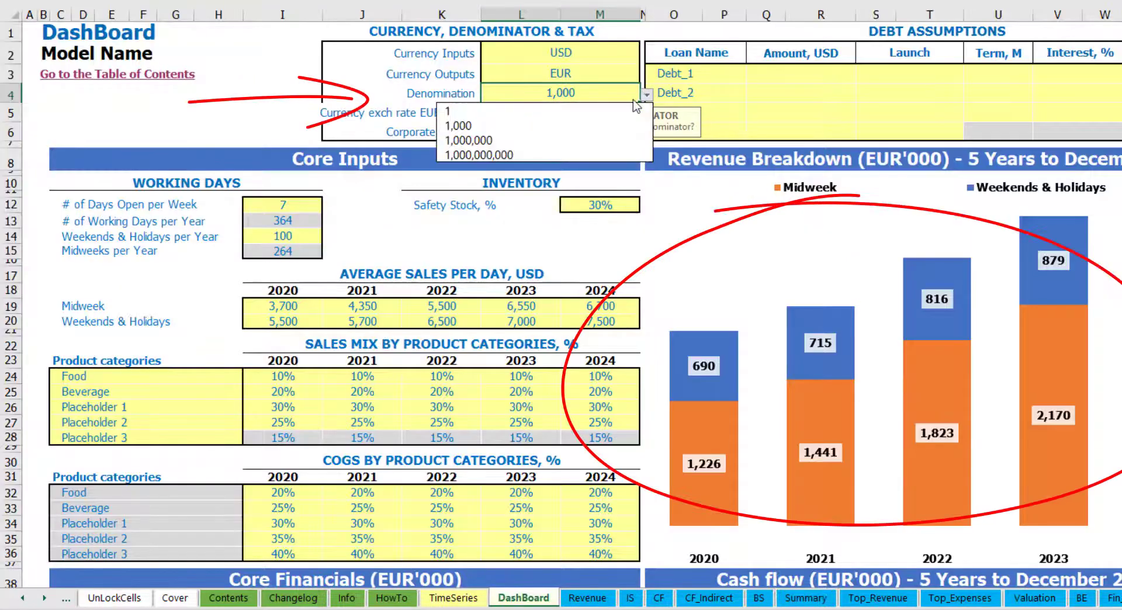
left_click(570, 144)
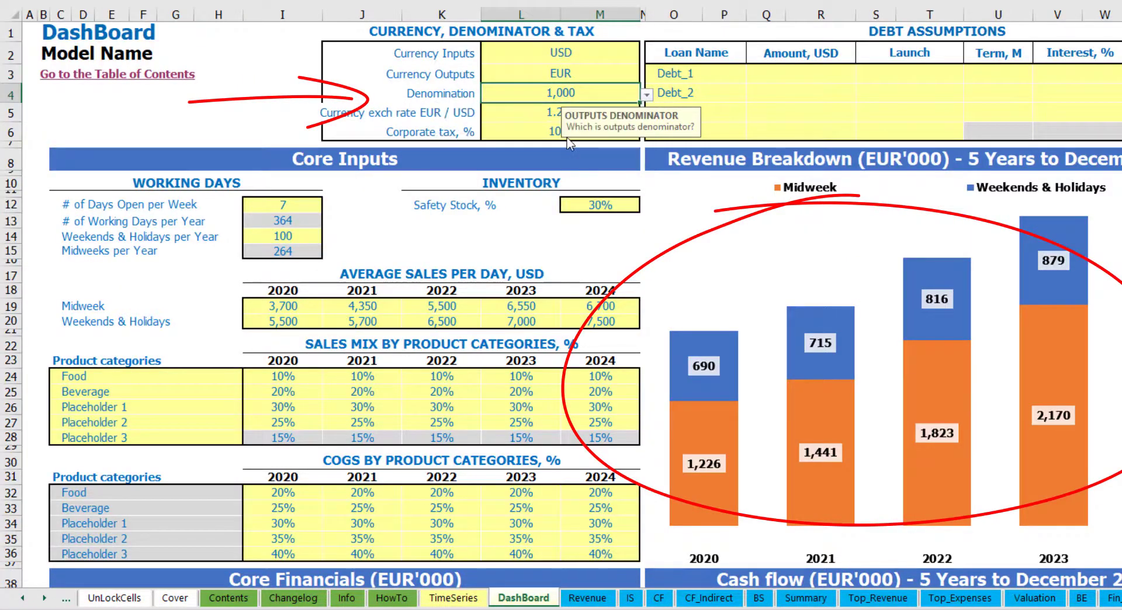
left_click(806, 598)
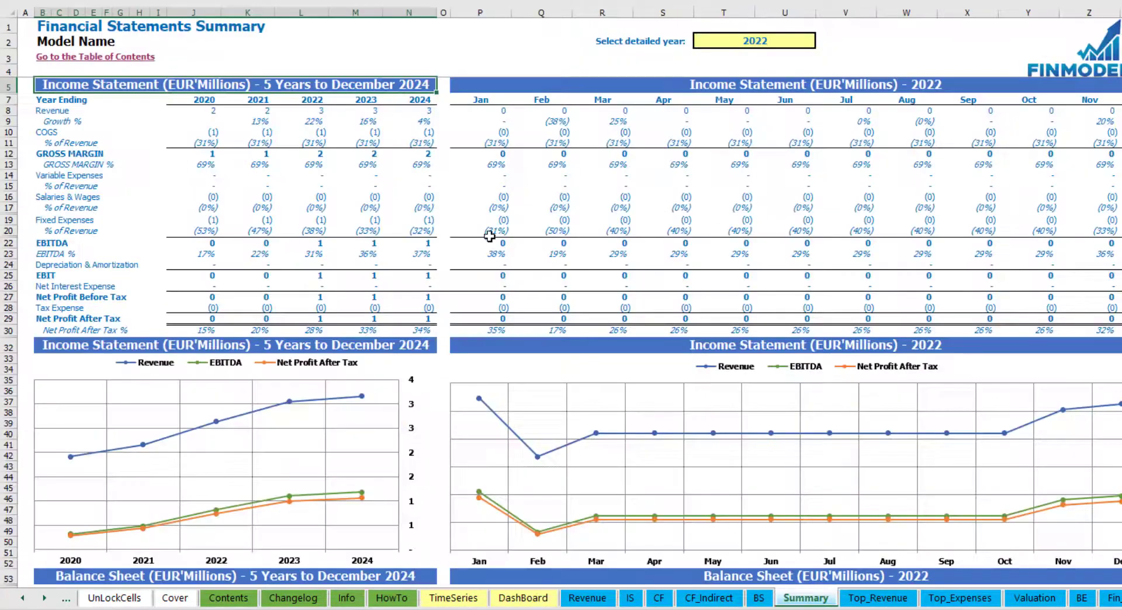
left_click(611, 85)
Set the dashboard's output denomination to 1 and check the Summary sheet.
left_click(523, 598)
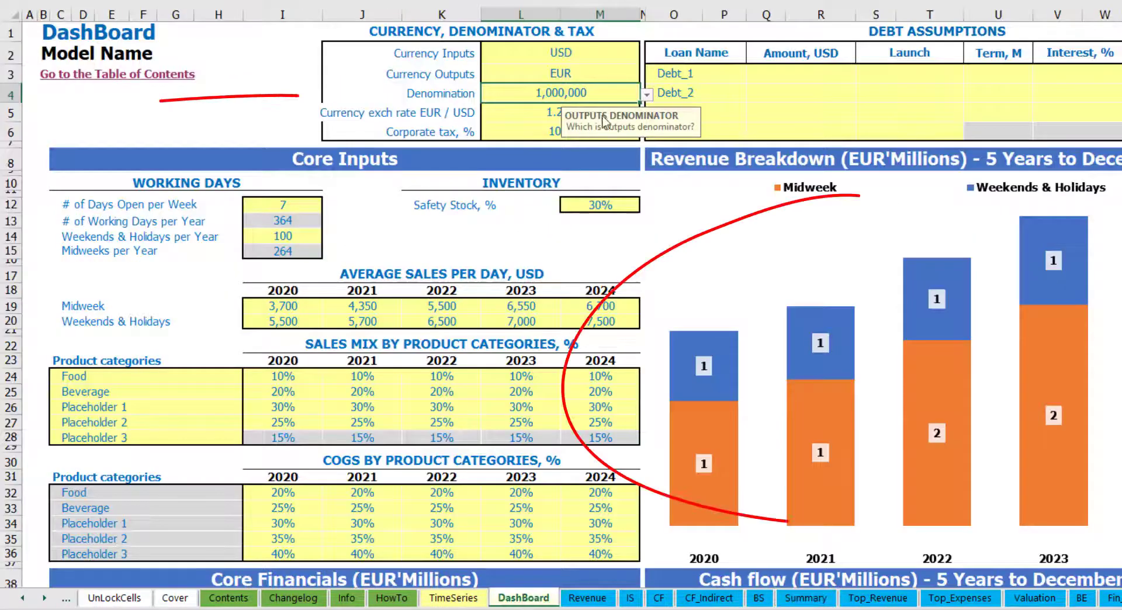
left_click(646, 94)
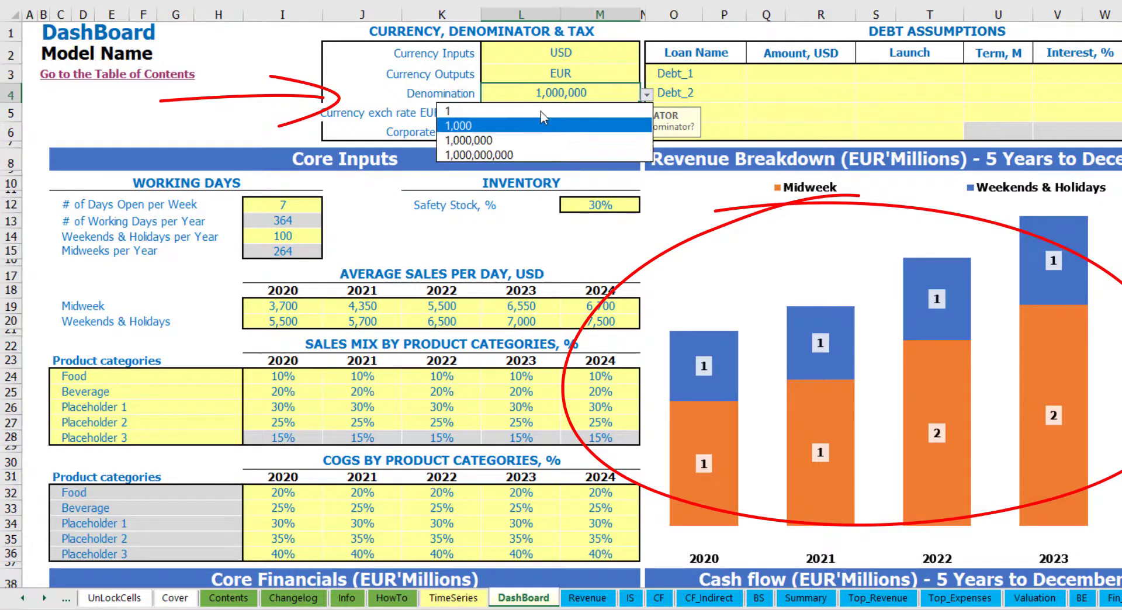
left_click(584, 111)
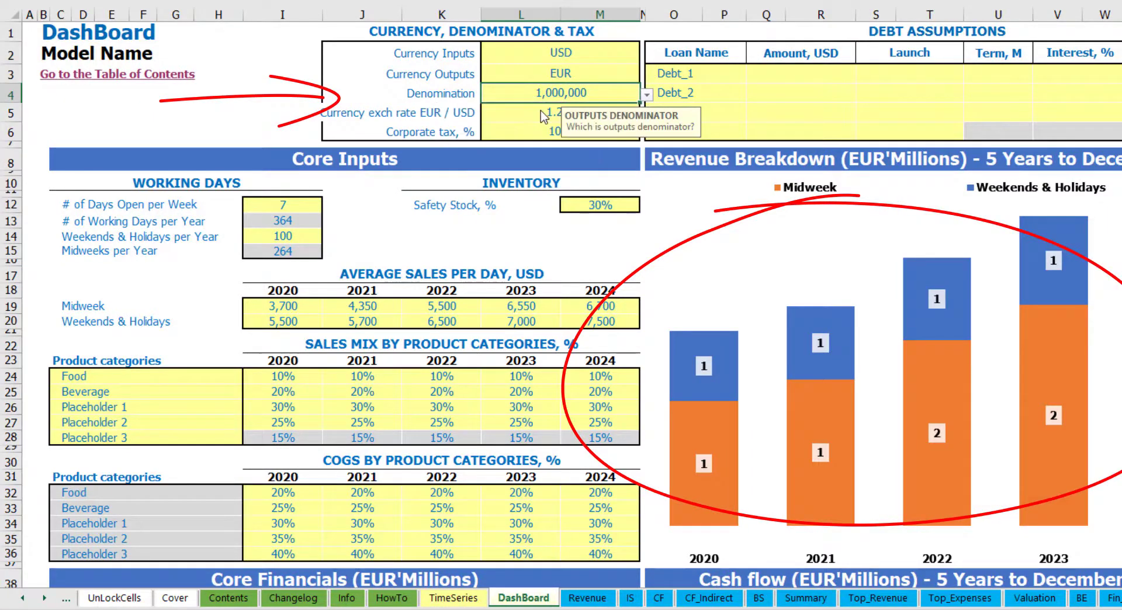
left_click(805, 597)
Set the corporate tax rate on the dashboard to 15%.
left_click(522, 597)
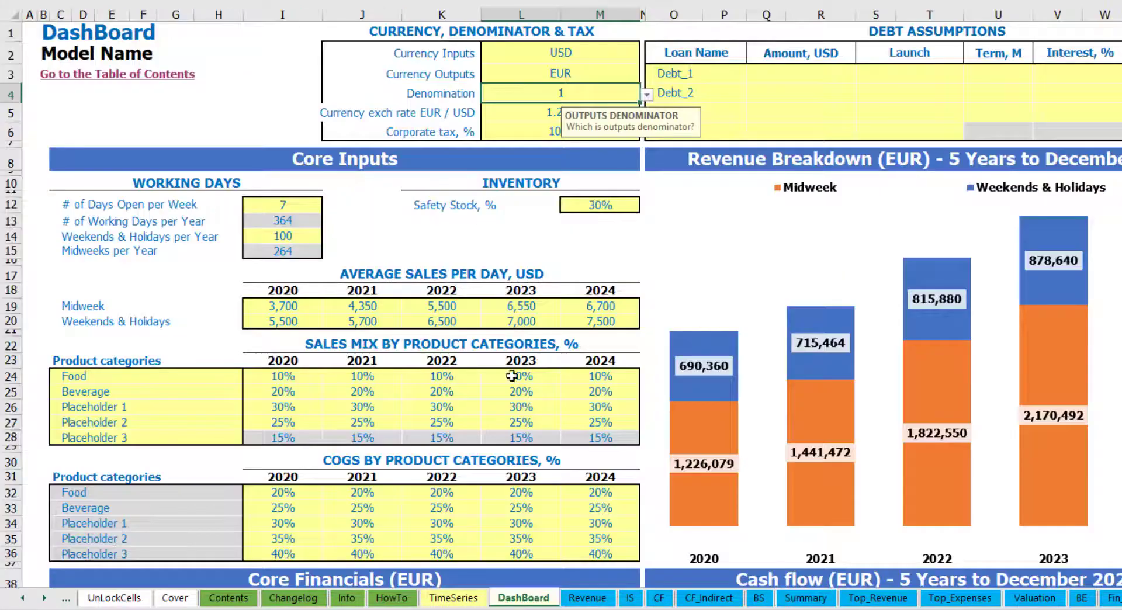
left_click(528, 124)
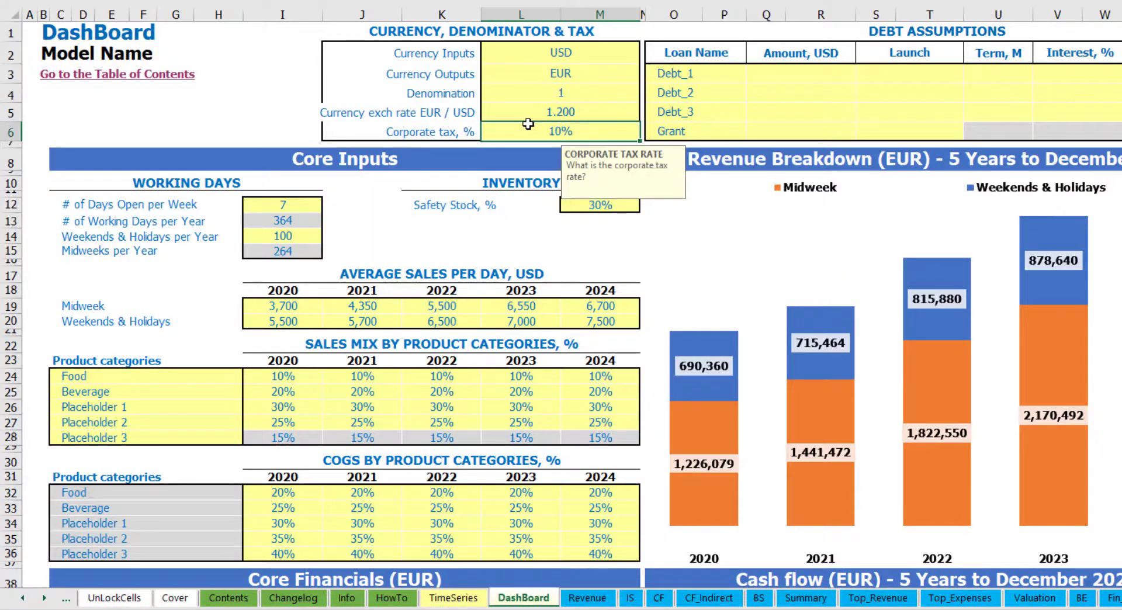
type("15")
key("Return")
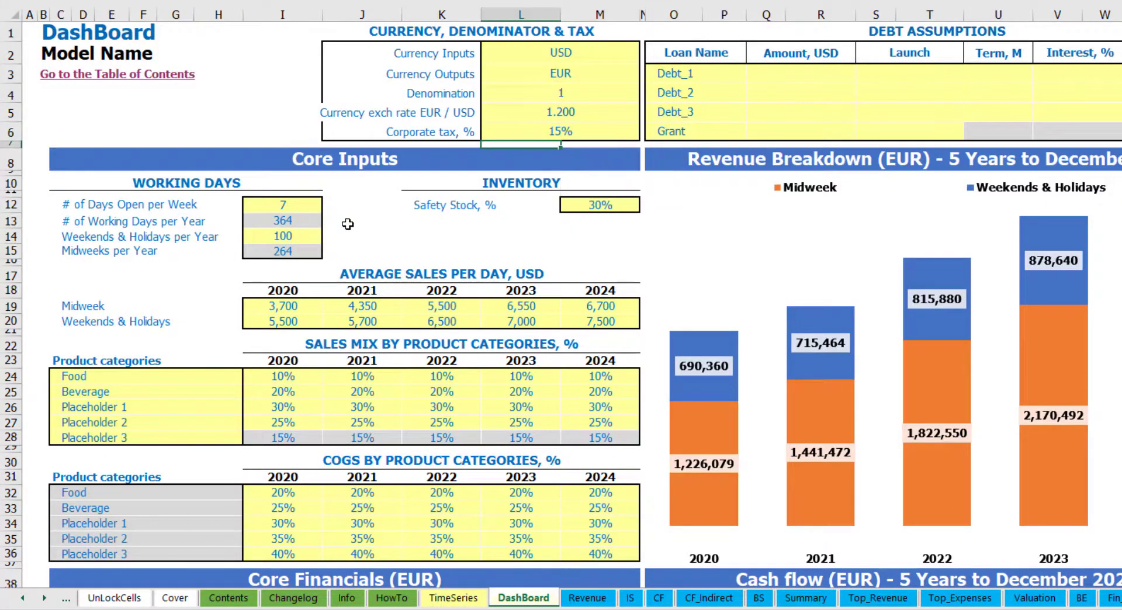
Examine the monthly Tax Expense row in the income statement.
left_click(633, 602)
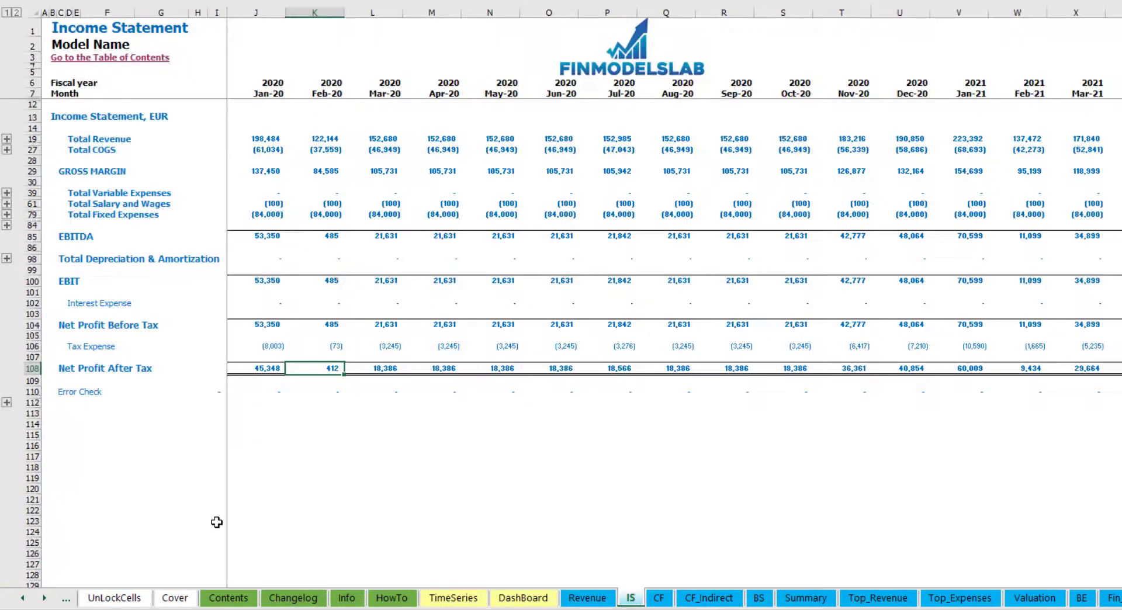
left_click(33, 348)
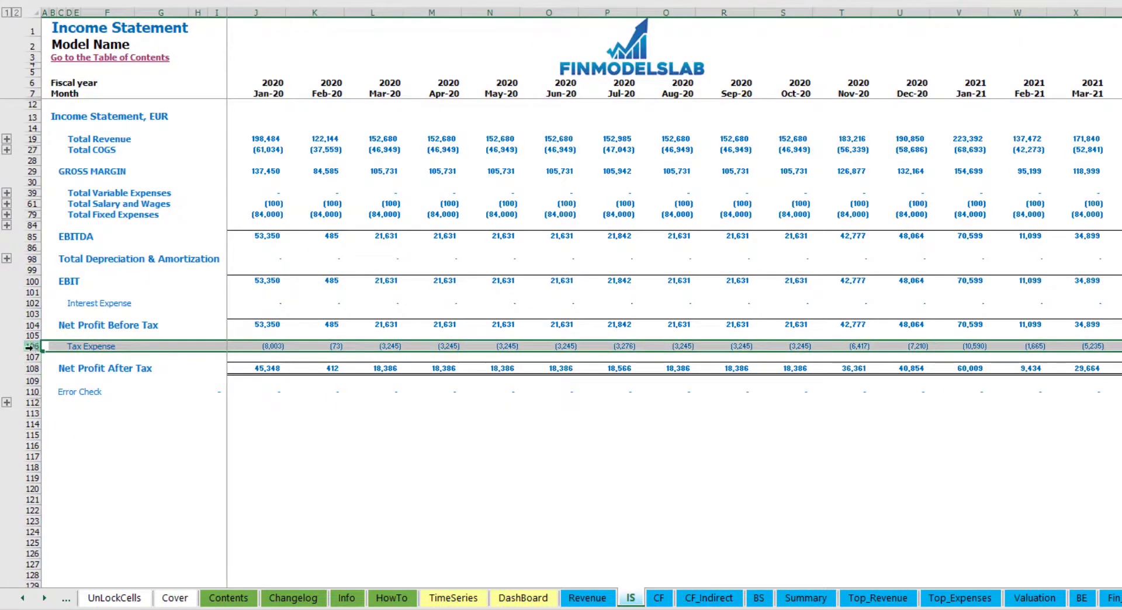